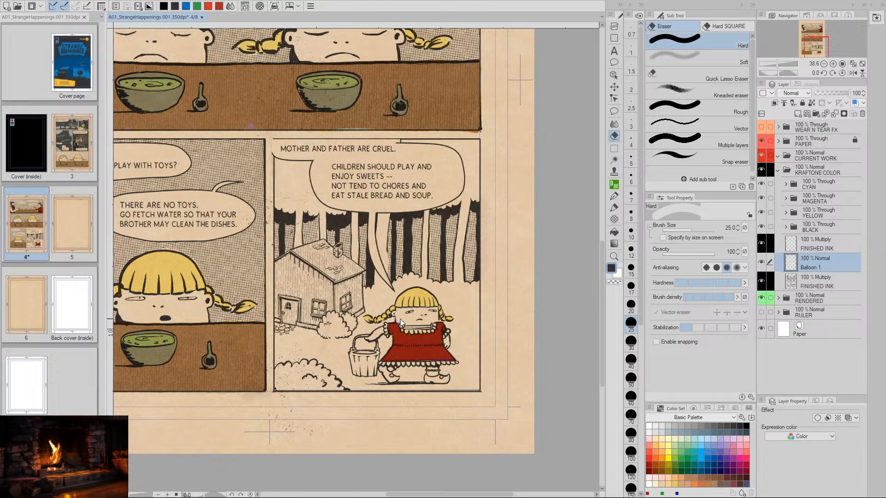
- Merge the Balloon 1 layer and both FINISHED INK layers into a single FINISHED INK layer
{"action": "key", "text": "/"}
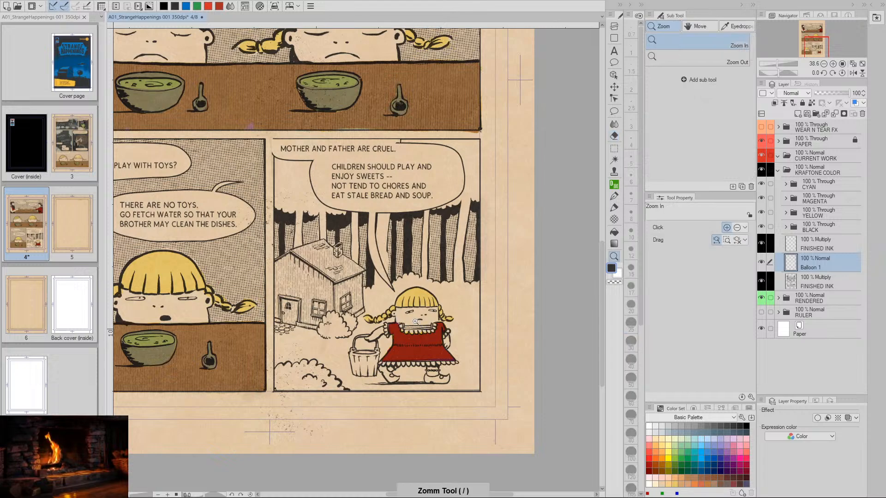
{"action": "left_click_drag", "start_coordinate": [405, 319], "coordinate": [436, 318]}
{"action": "key", "text": "e"}
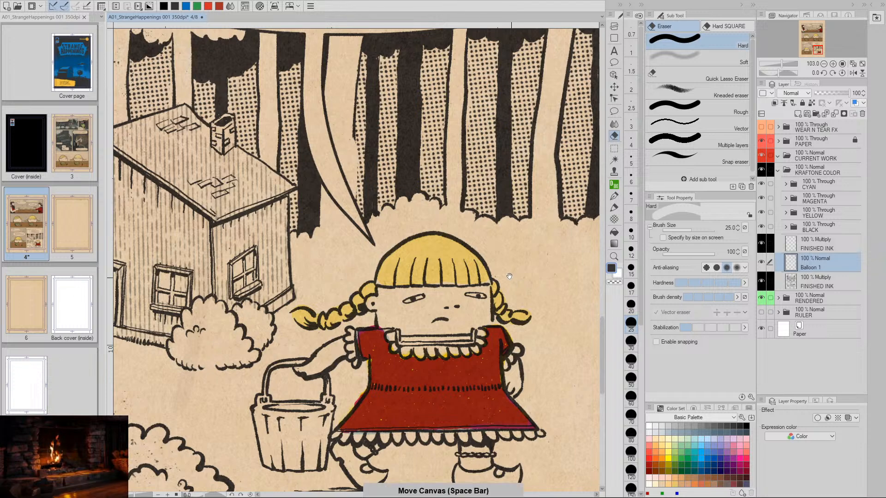
{"action": "left_click_drag", "start_coordinate": [513, 118], "coordinate": [536, 355]}
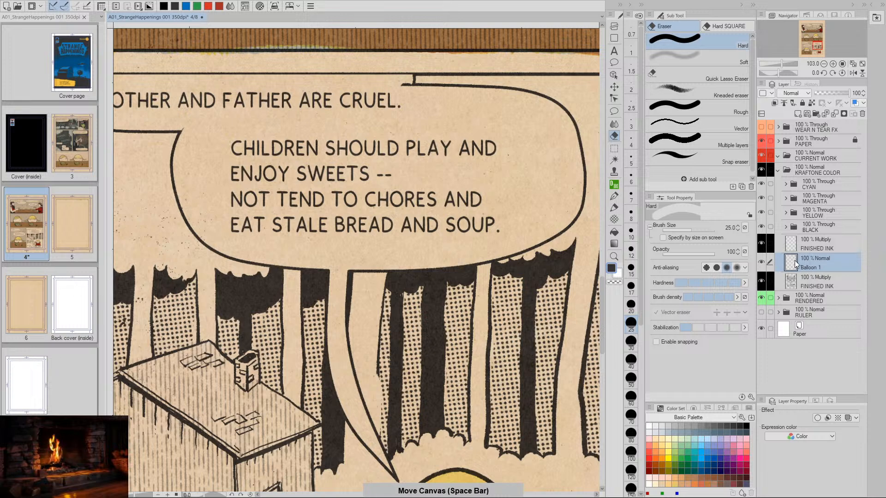
{"action": "left_click", "coordinate": [761, 241]}
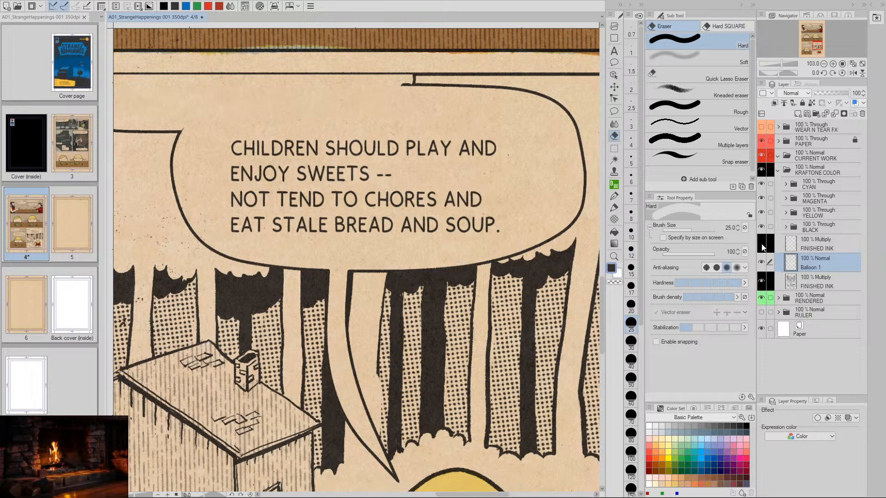
{"action": "left_click", "coordinate": [762, 242]}
{"action": "left_click", "coordinate": [795, 248]}
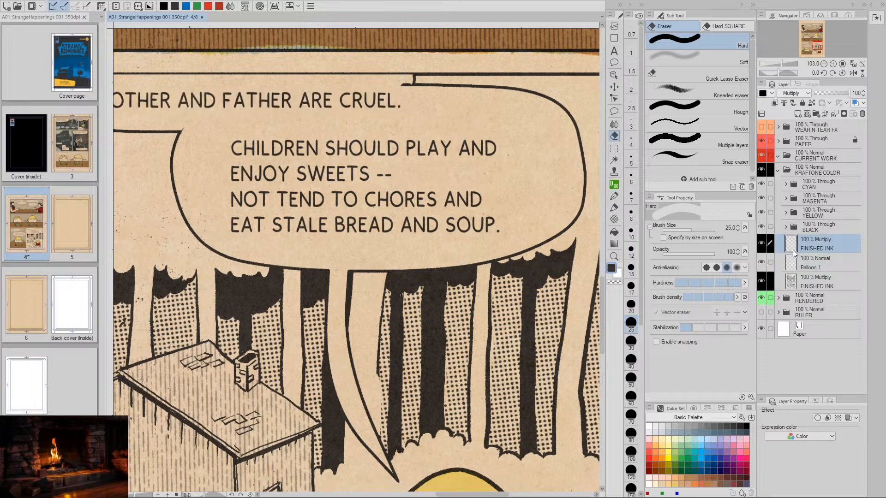
{"action": "left_click", "coordinate": [796, 266]}
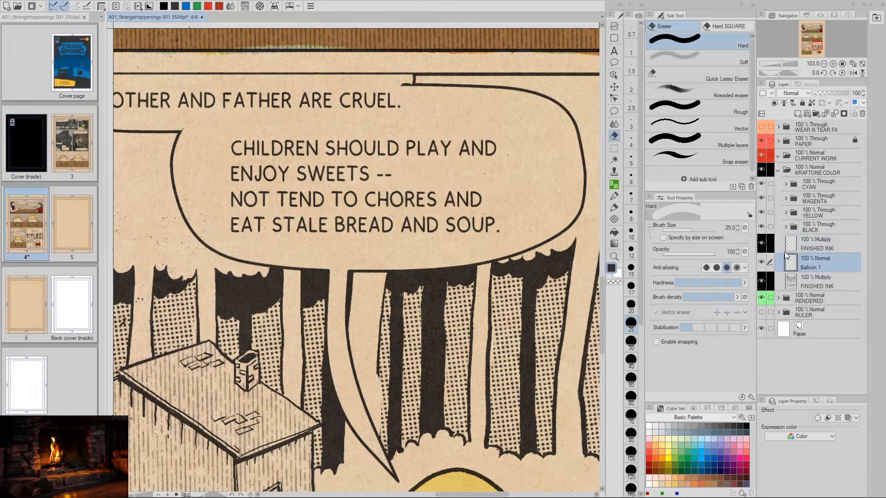
{"action": "left_click", "coordinate": [770, 243]}
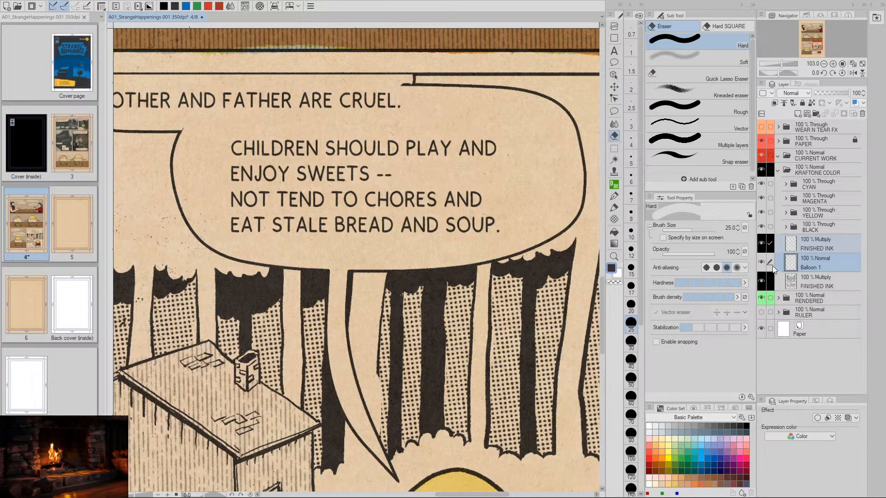
{"action": "key", "text": "ctrl+e"}
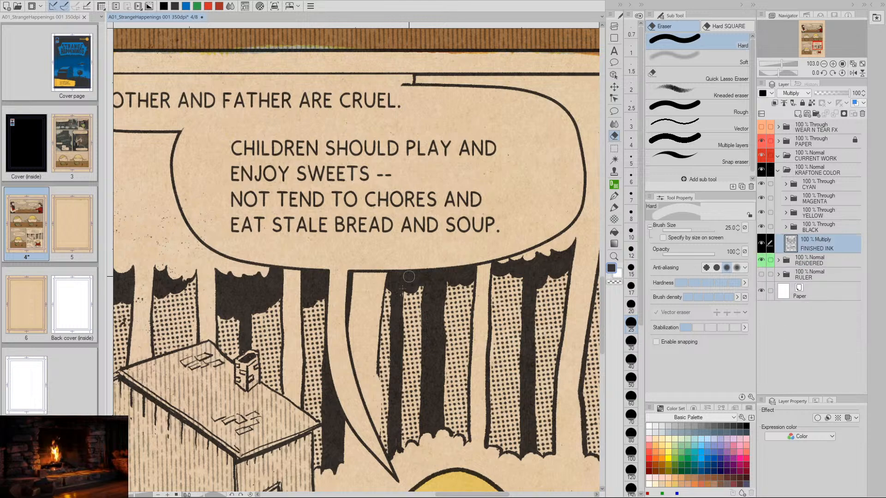
- Select the girl's eye nearer the bucket in the last panel with a rectangle and delete it from the ink layer
{"action": "left_click_drag", "start_coordinate": [409, 277], "coordinate": [395, 114]}
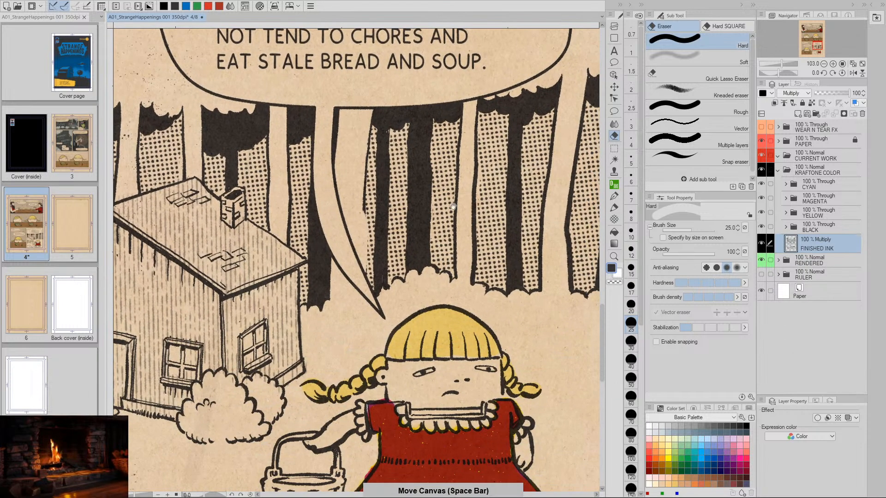
{"action": "left_click", "coordinate": [614, 148]}
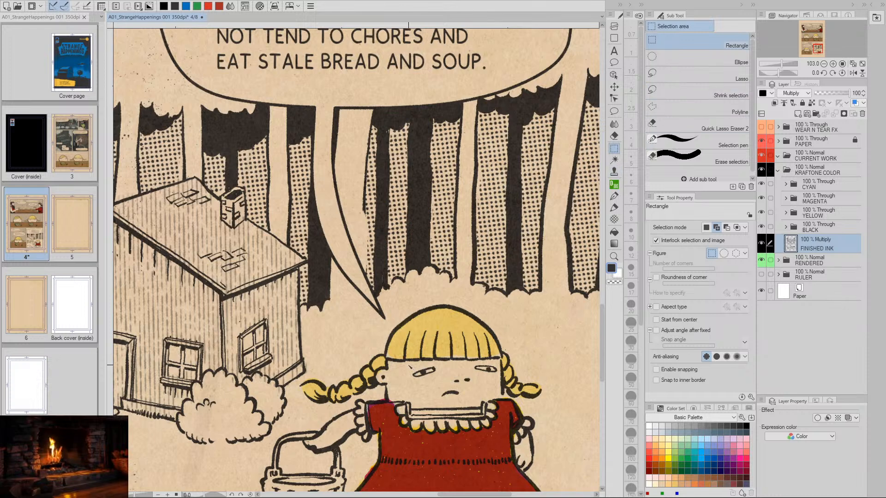
{"action": "left_click_drag", "start_coordinate": [408, 365], "coordinate": [439, 379]}
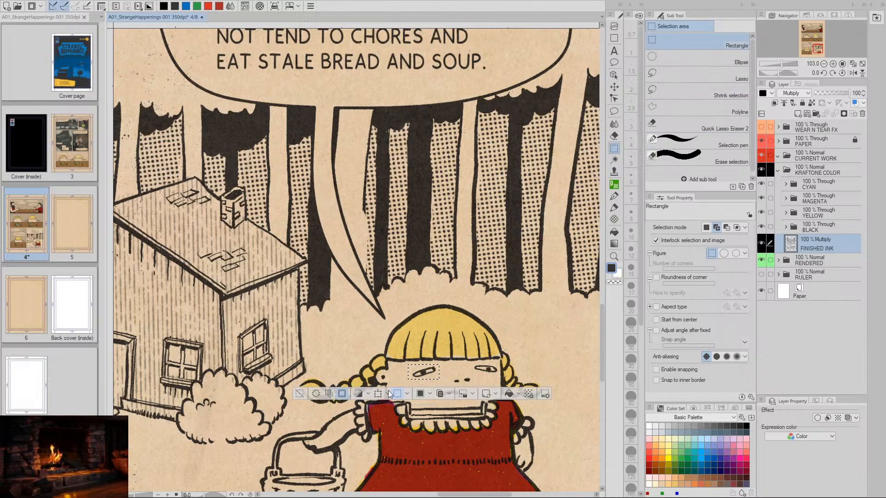
{"action": "key", "text": "Delete"}
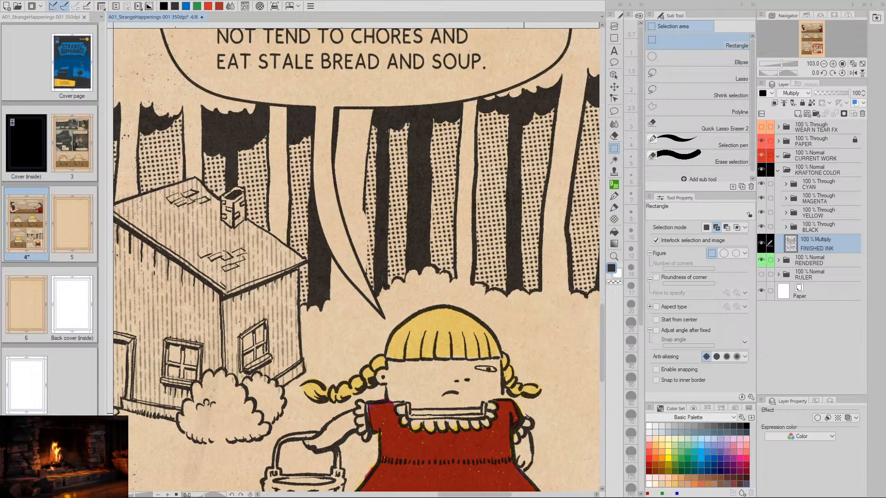
- Delete the girl's remaining eye in the last panel using a rectangular selection, leaving nothing selected
{"action": "left_click_drag", "start_coordinate": [535, 425], "coordinate": [450, 415]}
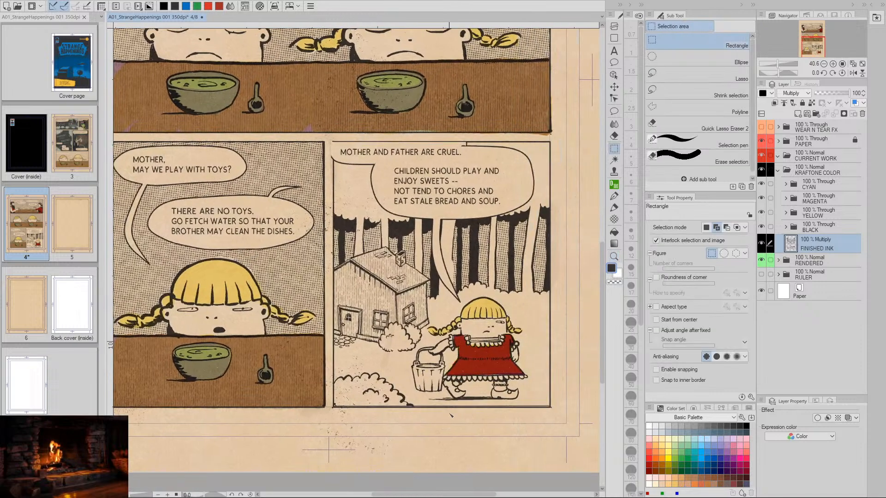
{"action": "left_click_drag", "start_coordinate": [435, 308], "coordinate": [439, 362]}
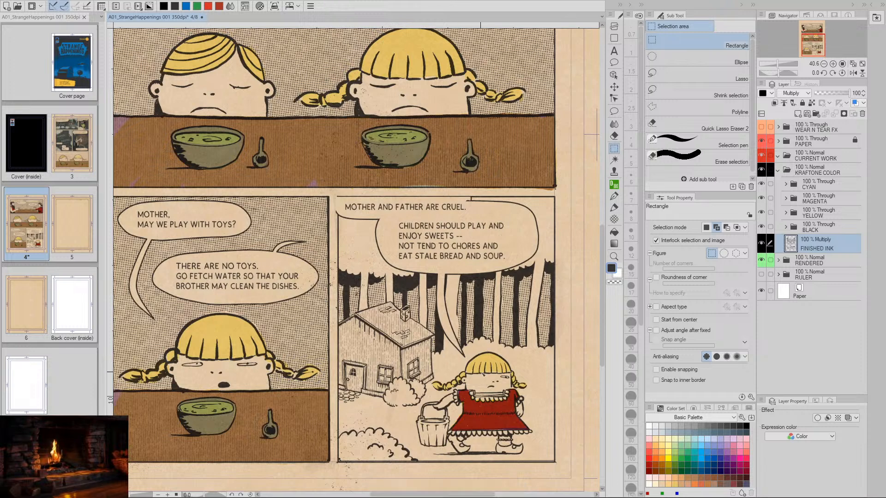
{"action": "left_click_drag", "start_coordinate": [500, 414], "coordinate": [473, 417]}
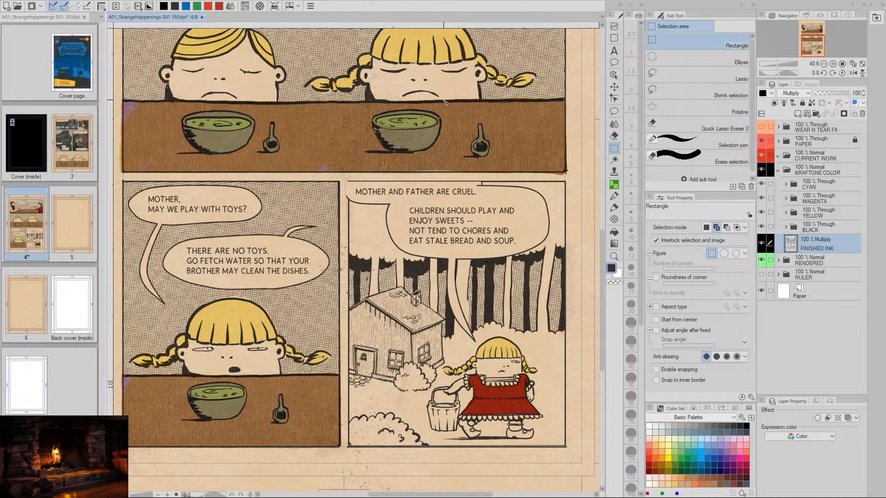
{"action": "key", "text": "space"}
{"action": "left_click_drag", "start_coordinate": [514, 425], "coordinate": [476, 361]}
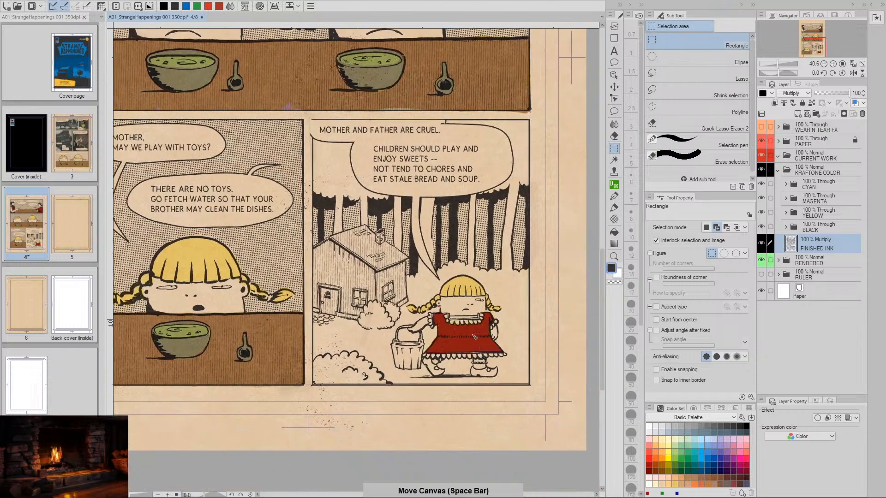
{"action": "key", "text": "slash"}
{"action": "left_click_drag", "start_coordinate": [460, 318], "coordinate": [494, 327]}
{"action": "key", "text": "m"}
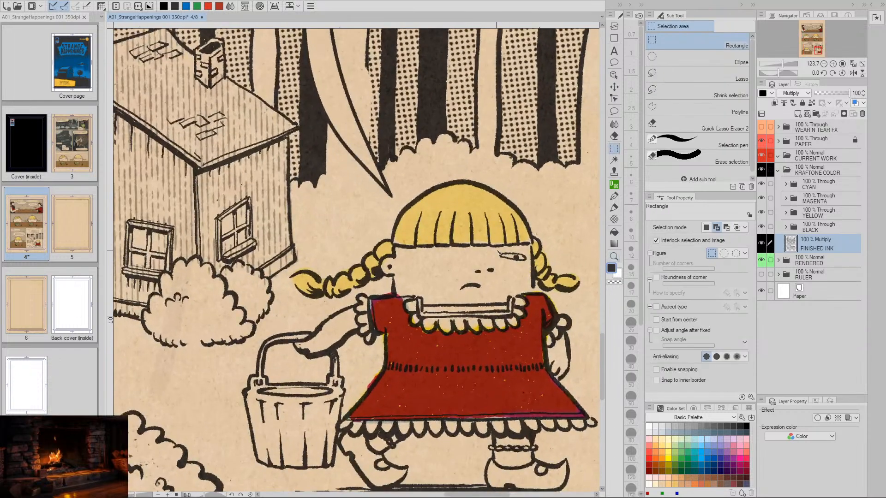
{"action": "left_click_drag", "start_coordinate": [526, 266], "coordinate": [527, 267]}
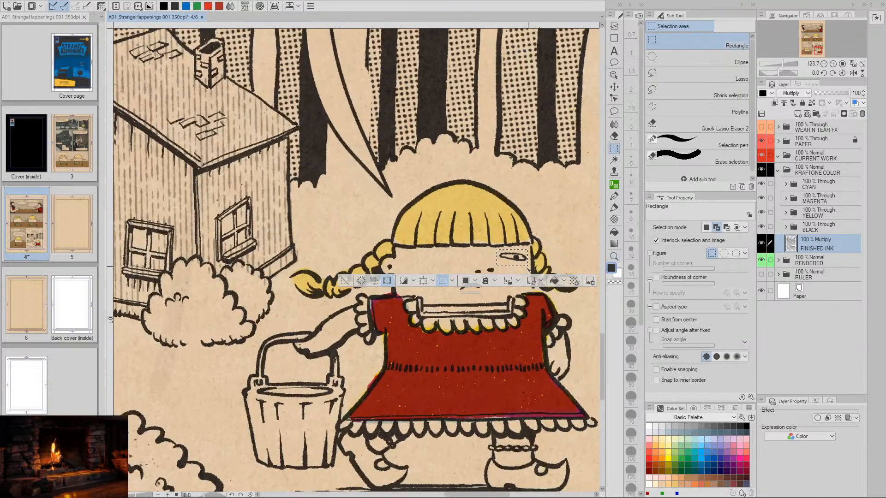
{"action": "left_click", "coordinate": [403, 280]}
{"action": "left_click", "coordinate": [345, 280]}
- Compare the girl's face in the last panel with her larger portrait in the panel above
{"action": "key", "text": "space"}
{"action": "left_click_drag", "start_coordinate": [422, 263], "coordinate": [427, 369]}
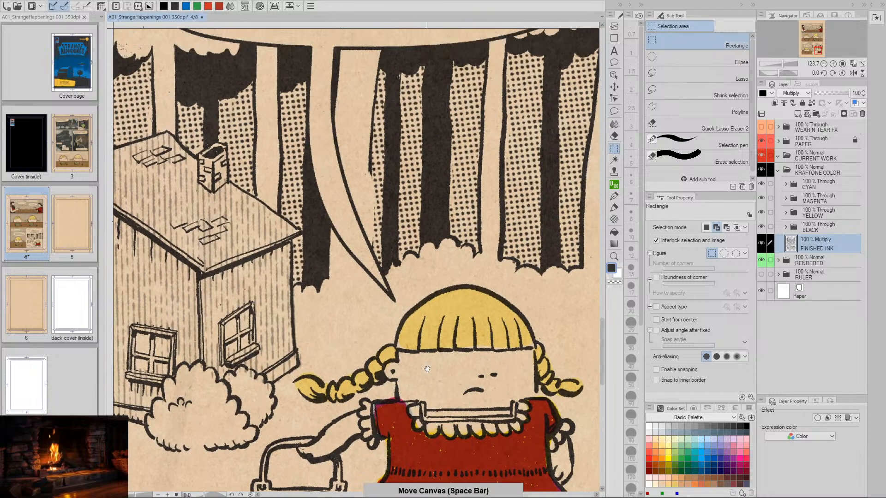
{"action": "left_click_drag", "start_coordinate": [418, 151], "coordinate": [446, 393]}
{"action": "left_click_drag", "start_coordinate": [415, 162], "coordinate": [468, 403]}
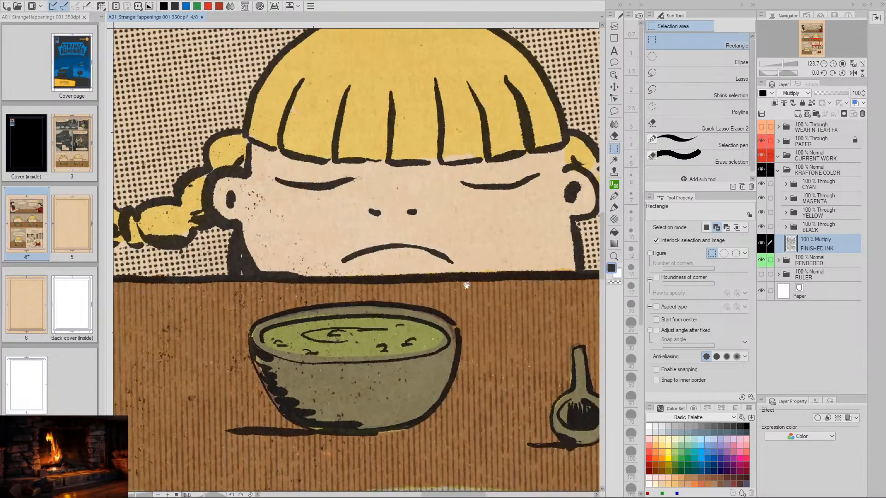
{"action": "left_click_drag", "start_coordinate": [535, 332], "coordinate": [442, 152]}
{"action": "left_click_drag", "start_coordinate": [462, 392], "coordinate": [406, 159]}
{"action": "left_click_drag", "start_coordinate": [410, 332], "coordinate": [376, 140]}
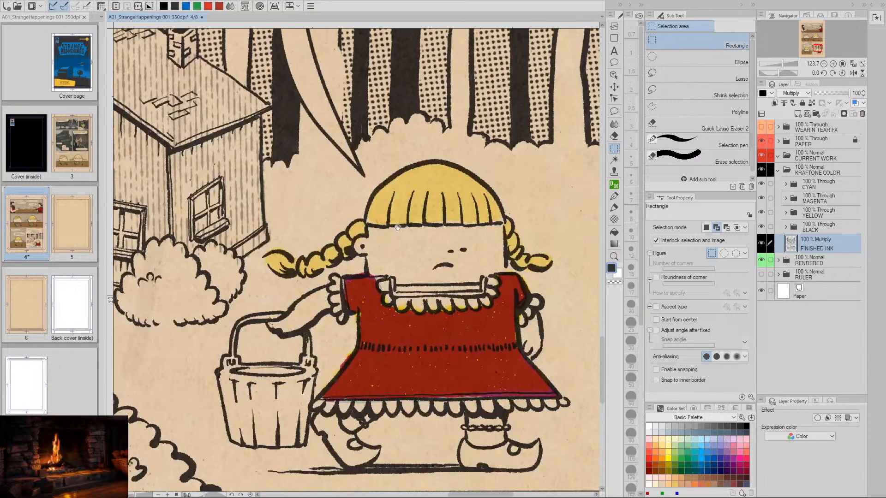
- Activate the Distressed INK brush for close-up work on the girl's face in the last panel
{"action": "key", "text": "slash"}
{"action": "left_click_drag", "start_coordinate": [419, 272], "coordinate": [440, 322]}
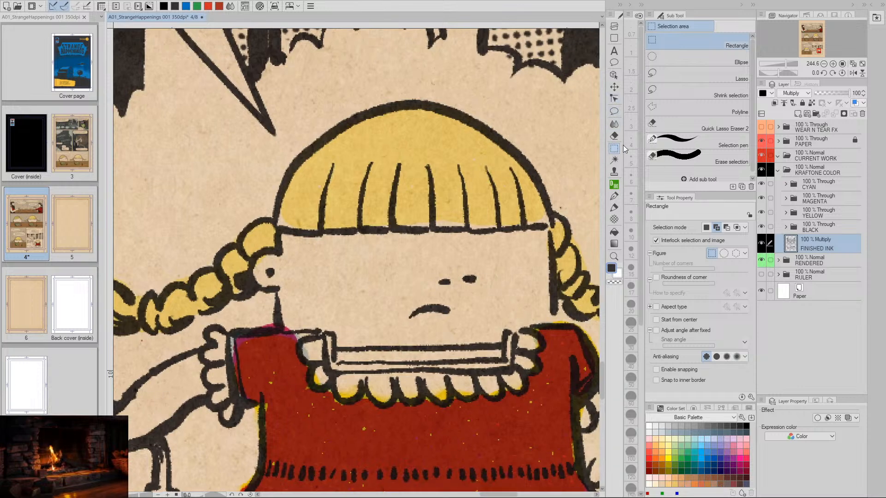
{"action": "left_click", "coordinate": [614, 113]}
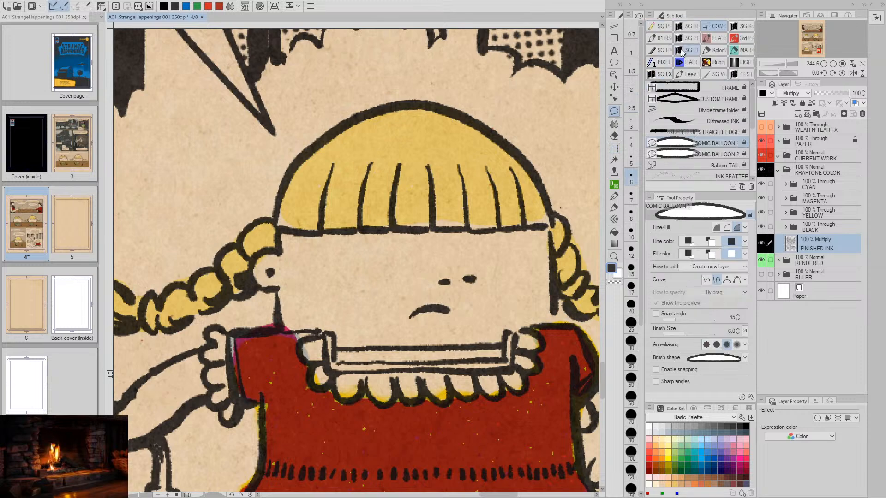
{"action": "left_click", "coordinate": [688, 28]}
{"action": "left_click", "coordinate": [715, 29]}
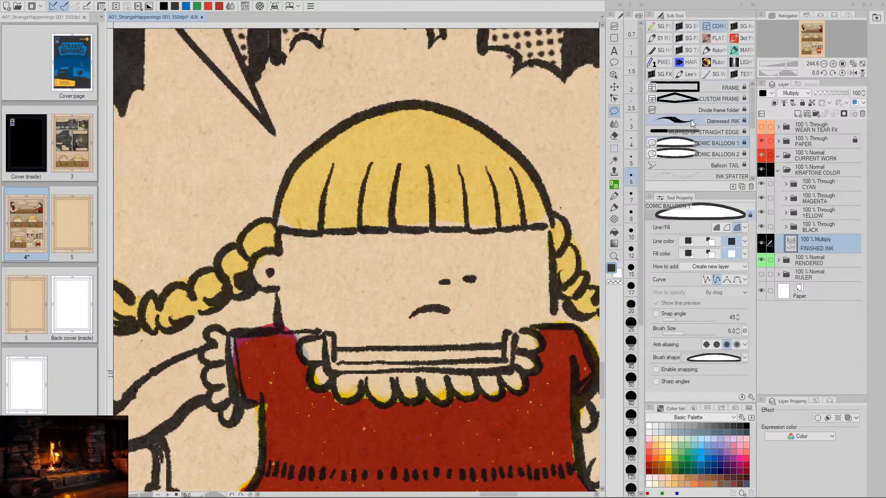
{"action": "left_click", "coordinate": [710, 121]}
{"action": "key", "text": "space"}
{"action": "left_click_drag", "start_coordinate": [411, 318], "coordinate": [359, 338]}
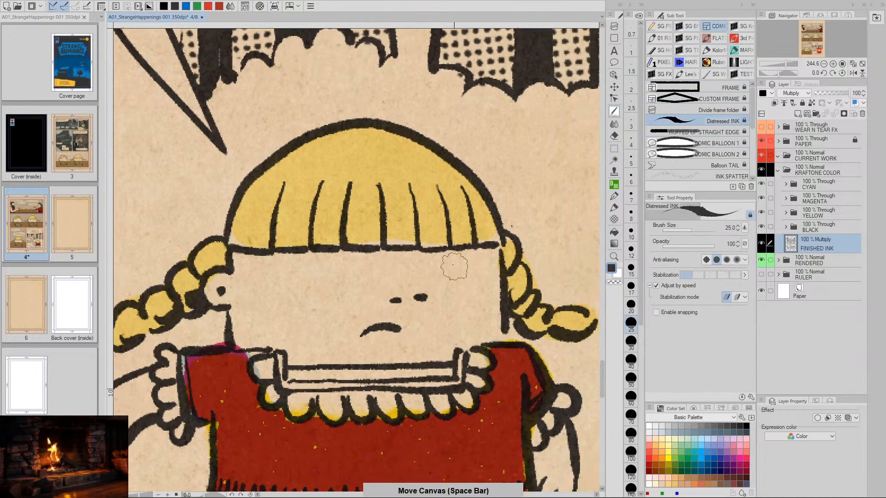
- Try inking a narrow eye with a small pupil beneath the fringe, on the side of the face away from the bucket
{"action": "left_click_drag", "start_coordinate": [476, 261], "coordinate": [430, 268]}
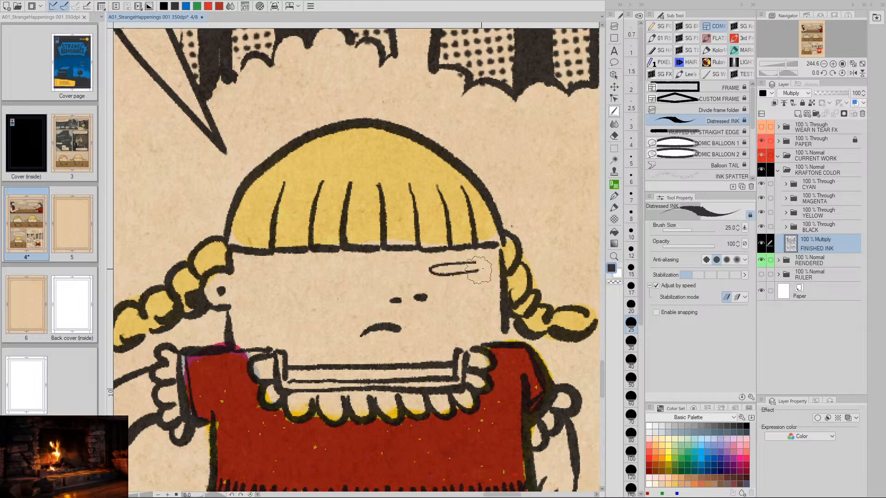
{"action": "key", "text": "ctrl+z"}
{"action": "mouse_move", "coordinate": [494, 262]}
{"action": "left_mouse_down"}
{"action": "mouse_move", "coordinate": [450, 267]}
{"action": "mouse_move", "coordinate": [497, 264]}
{"action": "mouse_move", "coordinate": [465, 267]}
{"action": "left_mouse_up"}
{"action": "key", "text": "ctrl+z"}
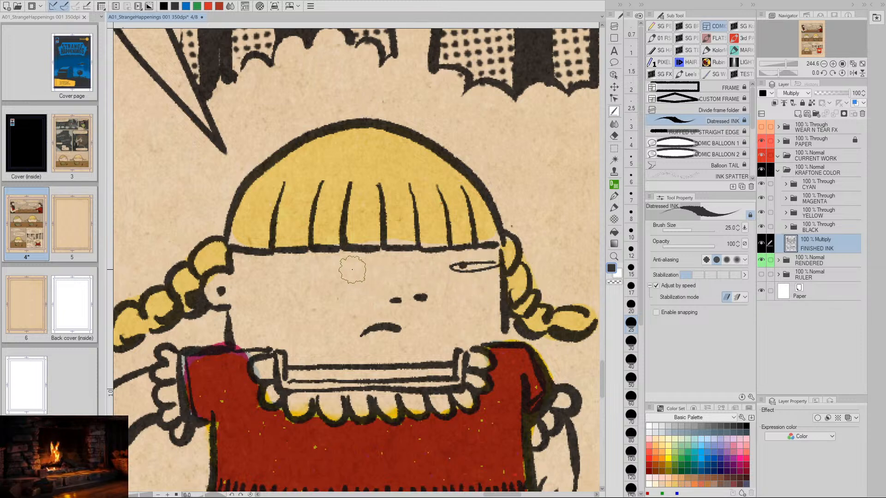
- Try inking a matching narrow eye on the bucket side of the face and undo the strokes of both eyes
{"action": "mouse_move", "coordinate": [334, 267]}
{"action": "left_mouse_down"}
{"action": "mouse_move", "coordinate": [288, 280]}
{"action": "mouse_move", "coordinate": [347, 280]}
{"action": "mouse_move", "coordinate": [346, 270]}
{"action": "mouse_move", "coordinate": [301, 272]}
{"action": "mouse_move", "coordinate": [460, 278]}
{"action": "mouse_move", "coordinate": [462, 313]}
{"action": "mouse_move", "coordinate": [346, 275]}
{"action": "left_mouse_up"}
{"action": "key", "text": "ctrl+z"}
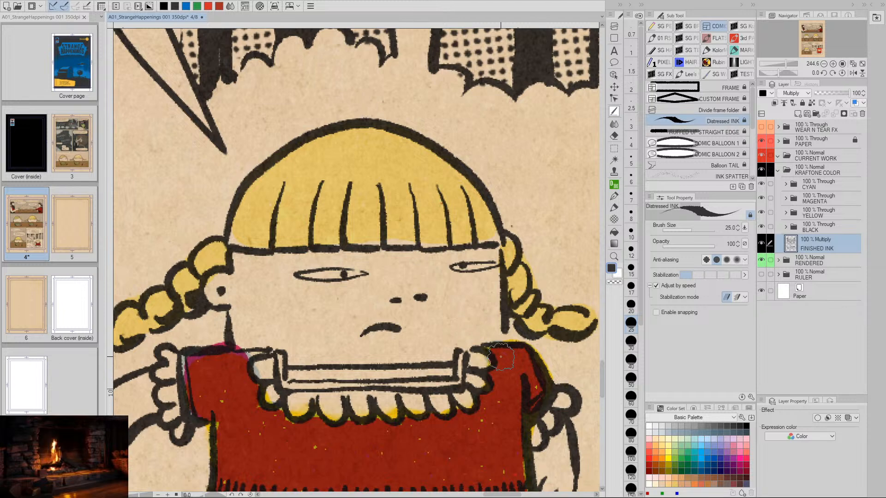
{"action": "key", "text": "ctrl+z"}
{"action": "key", "text": "ctrl+z"}
{"action": "mouse_move", "coordinate": [359, 266]}
{"action": "left_mouse_down"}
{"action": "mouse_move", "coordinate": [291, 271]}
{"action": "mouse_move", "coordinate": [360, 265]}
{"action": "left_mouse_up"}
{"action": "left_click", "coordinate": [335, 266]}
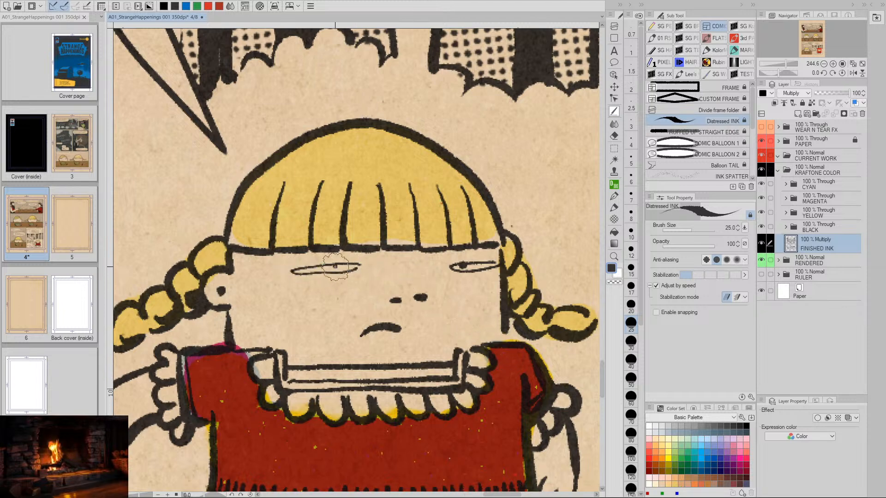
{"action": "key", "text": "ctrl+z"}
{"action": "key", "text": "ctrl+z"}
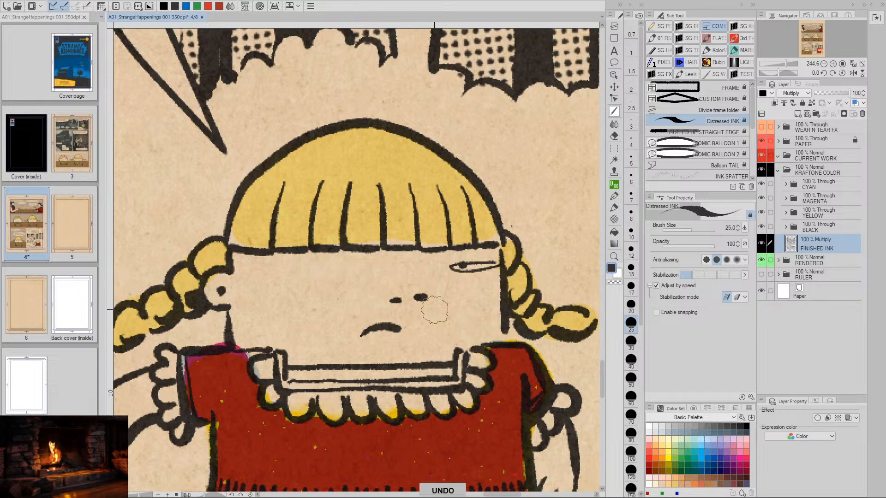
{"action": "key", "text": "ctrl+z"}
{"action": "key", "text": "ctrl+z"}
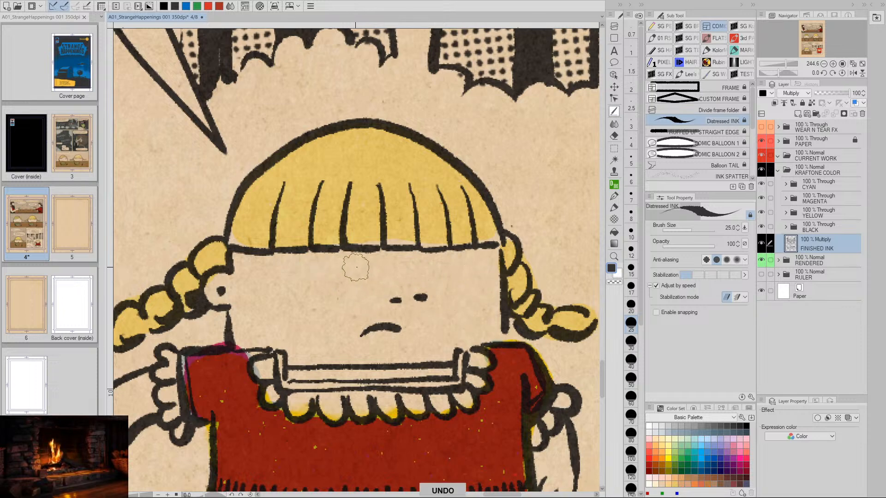
- Ink two narrow half-closed eyes with small pupils in the middle beneath the girl's fringe
{"action": "mouse_move", "coordinate": [357, 266]}
{"action": "left_mouse_down"}
{"action": "mouse_move", "coordinate": [298, 271]}
{"action": "mouse_move", "coordinate": [369, 272]}
{"action": "left_mouse_up"}
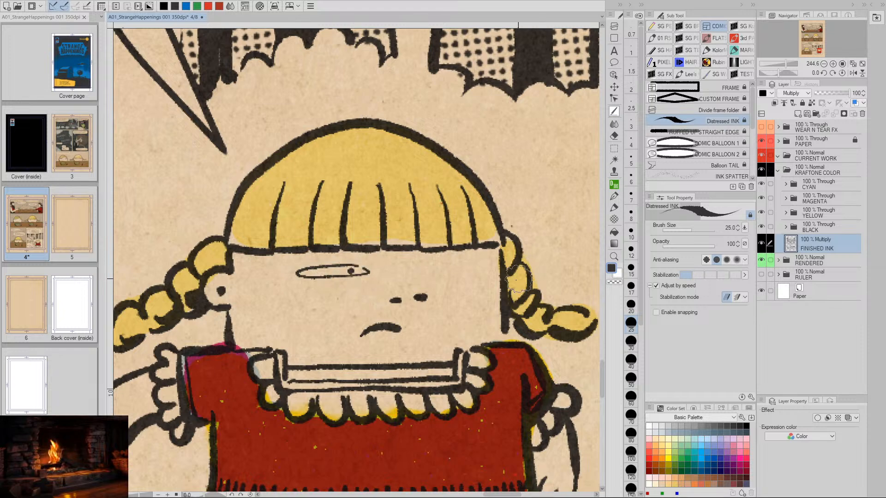
{"action": "key", "text": "ctrl+z"}
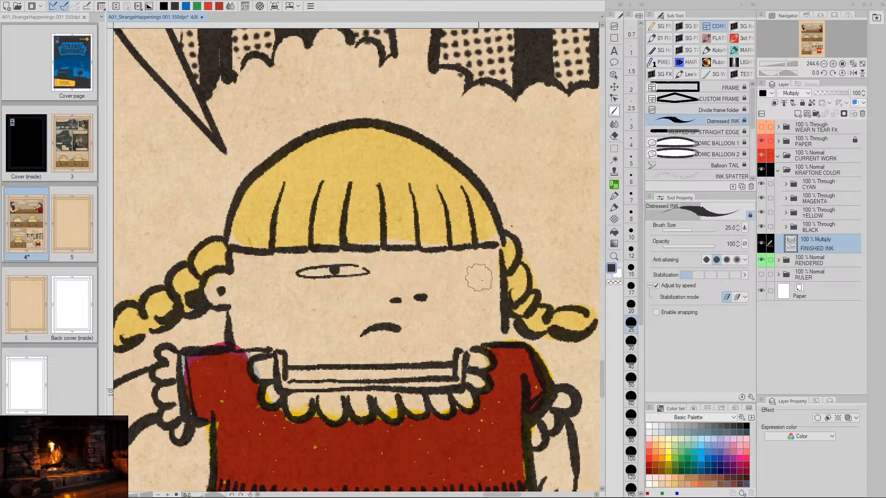
{"action": "key", "text": "ctrl+z"}
{"action": "left_click", "coordinate": [337, 271]}
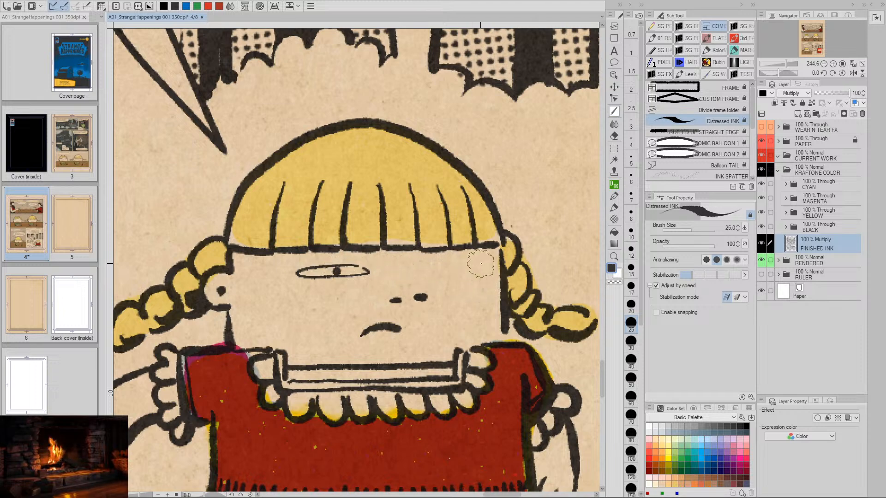
{"action": "mouse_move", "coordinate": [496, 262]}
{"action": "left_mouse_down"}
{"action": "mouse_move", "coordinate": [448, 268]}
{"action": "mouse_move", "coordinate": [476, 274]}
{"action": "mouse_move", "coordinate": [501, 263]}
{"action": "mouse_move", "coordinate": [504, 271]}
{"action": "mouse_move", "coordinate": [449, 271]}
{"action": "mouse_move", "coordinate": [480, 267]}
{"action": "left_mouse_up"}
{"action": "key", "text": "ctrl+z"}
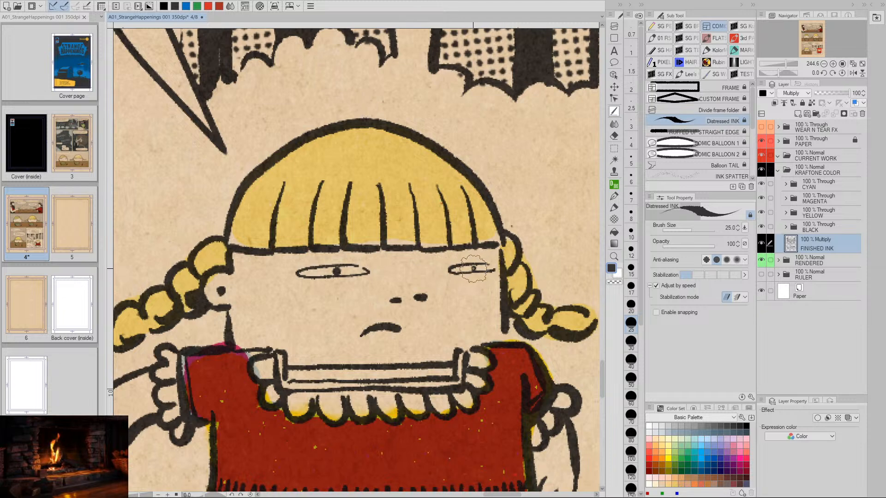
- Try inking the pupil closer to the nose in the eye away from the bucket, and undo the strokes
{"action": "key", "text": "ctrl+z"}
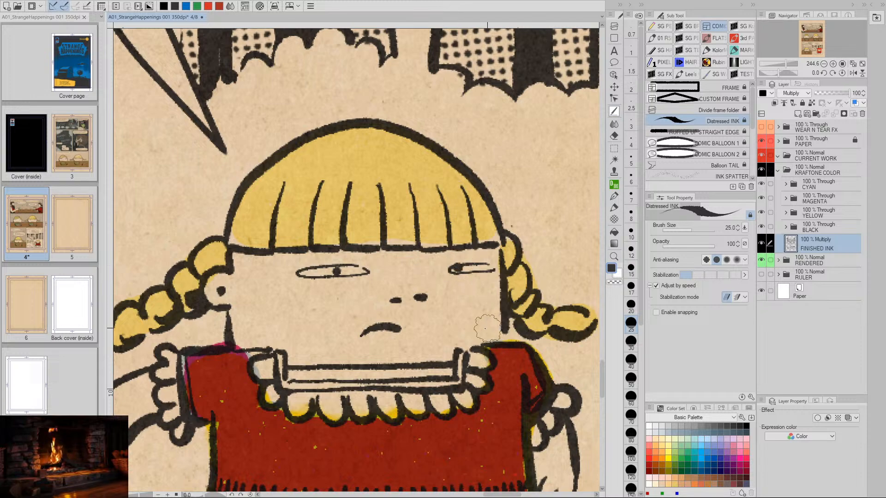
{"action": "key", "text": "slash"}
{"action": "scroll", "coordinate": [448, 399], "scroll_direction": "down", "scroll_amount": 5}
{"action": "left_click_drag", "start_coordinate": [448, 399], "coordinate": [445, 399]}
{"action": "key", "text": "space"}
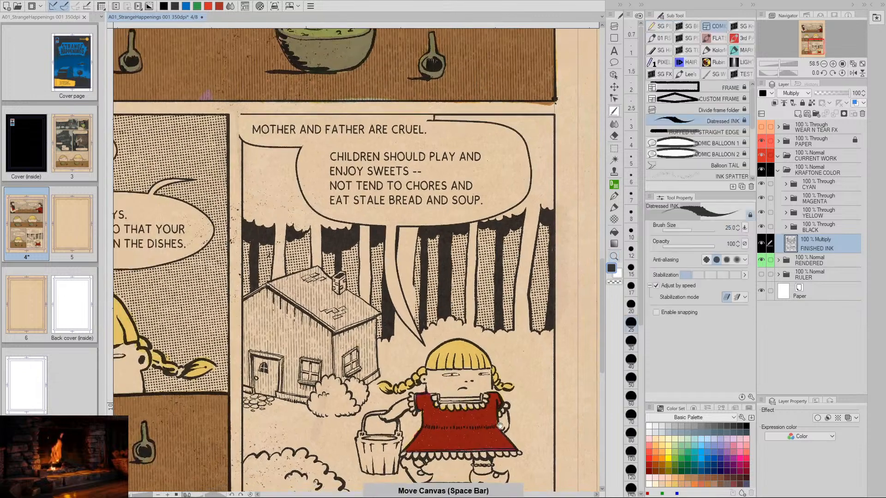
{"action": "left_click_drag", "start_coordinate": [500, 423], "coordinate": [522, 370]}
{"action": "key", "text": "ctrl+z"}
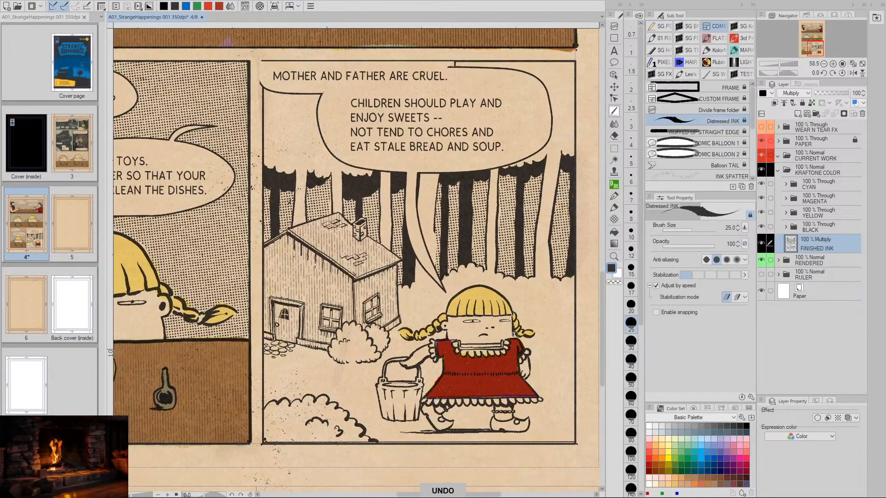
{"action": "key", "text": "ctrl+z"}
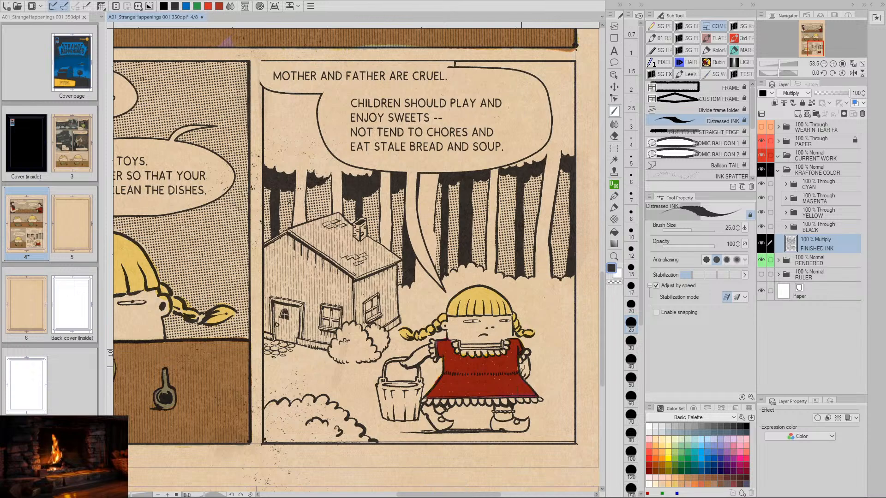
- Compare the girl's eyes in the last panel with her eyes in the neighbouring panel and the rest of the page
{"action": "key", "text": "space"}
{"action": "left_click_drag", "start_coordinate": [525, 380], "coordinate": [498, 376]}
{"action": "key", "text": "slash"}
{"action": "key", "text": "space"}
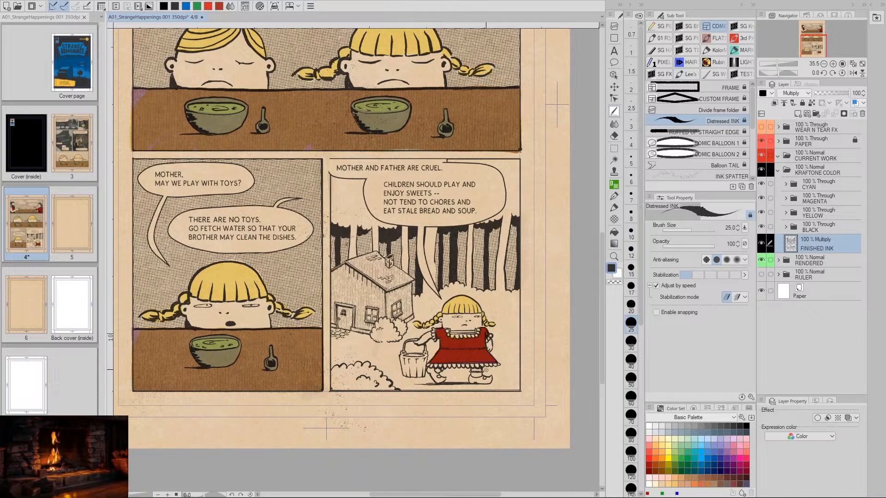
{"action": "key", "text": "space"}
{"action": "left_click_drag", "start_coordinate": [383, 386], "coordinate": [461, 364]}
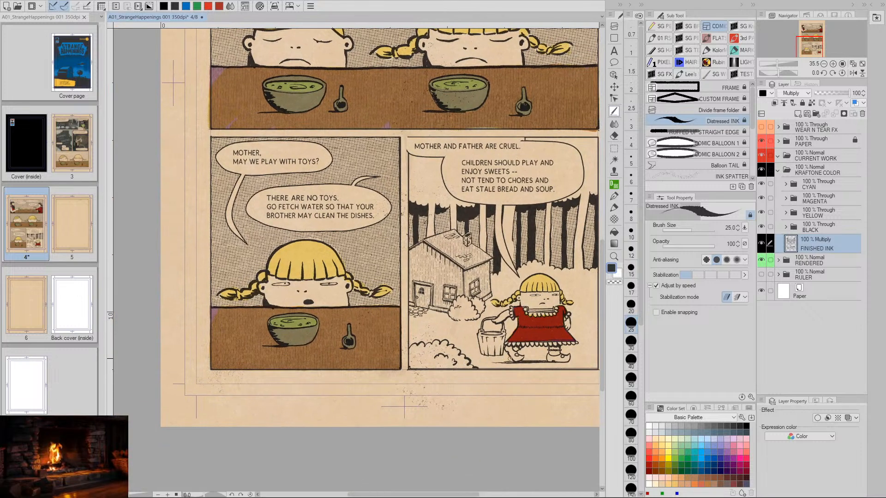
{"action": "left_click_drag", "start_coordinate": [534, 357], "coordinate": [466, 356]}
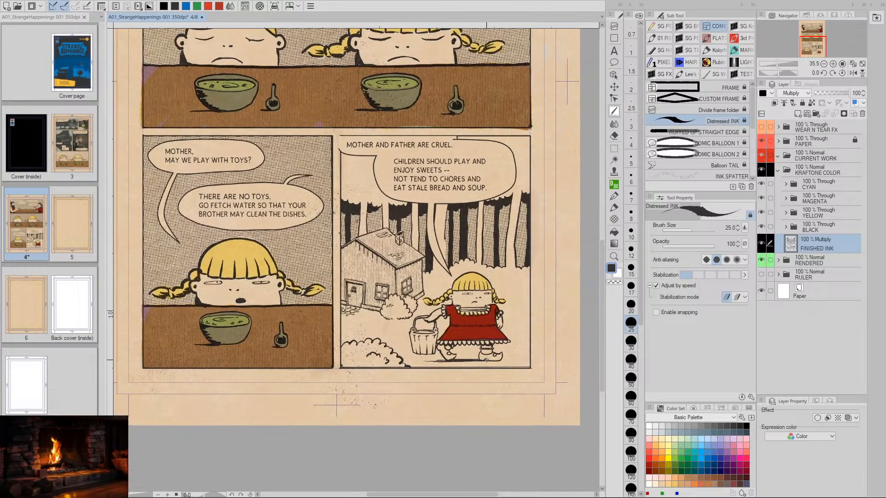
{"action": "key", "text": "/"}
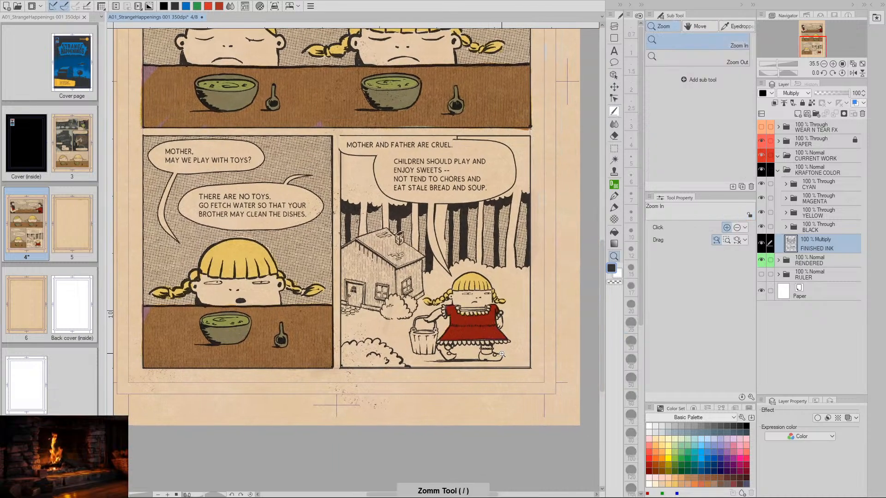
{"action": "left_click_drag", "start_coordinate": [493, 357], "coordinate": [449, 352]}
{"action": "key", "text": "space"}
{"action": "left_click_drag", "start_coordinate": [487, 261], "coordinate": [488, 313]}
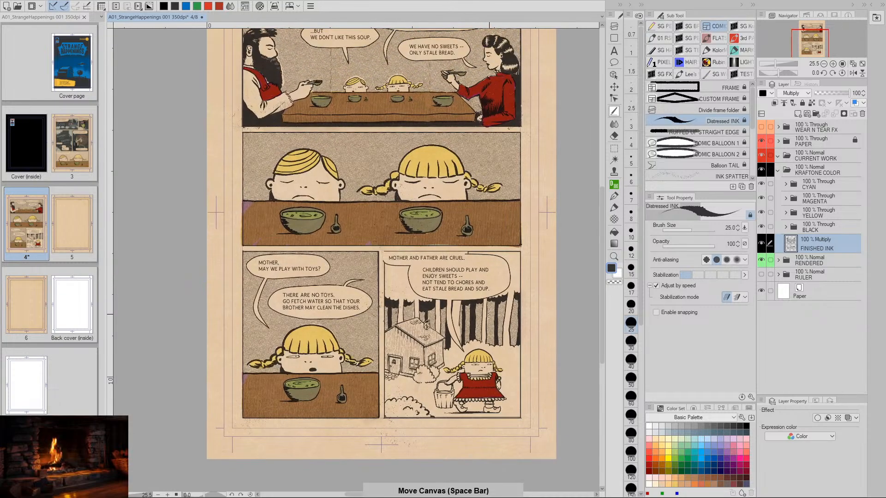
- Try inking heavier lid lines on the girl's eye nearest the spoon in the bowl panel, undoing each stroke
{"action": "key", "text": "/"}
{"action": "left_click_drag", "start_coordinate": [473, 349], "coordinate": [526, 351]}
{"action": "key", "text": "space"}
{"action": "left_click_drag", "start_coordinate": [318, 384], "coordinate": [406, 327]}
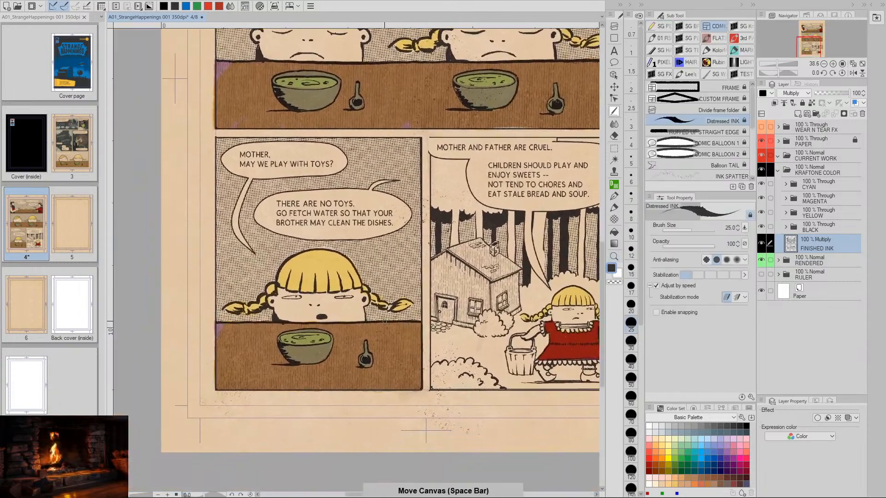
{"action": "key", "text": "/"}
{"action": "left_click_drag", "start_coordinate": [310, 319], "coordinate": [471, 320]}
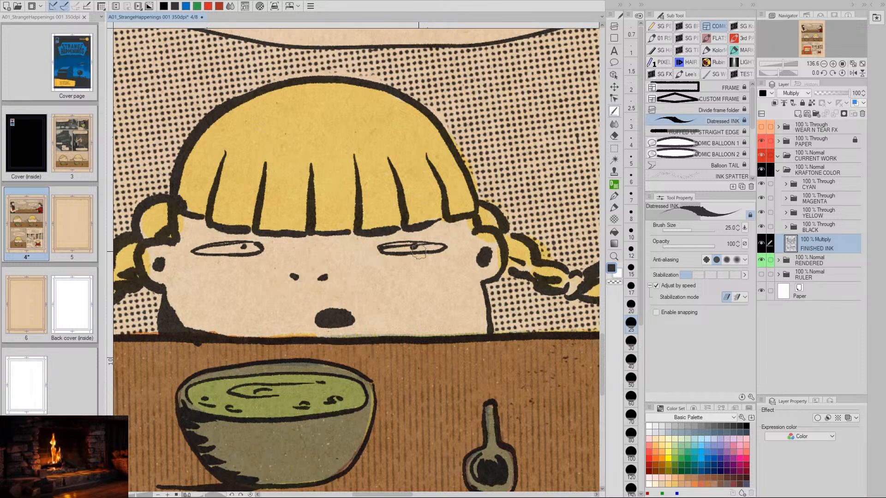
{"action": "key", "text": "ctrl+z"}
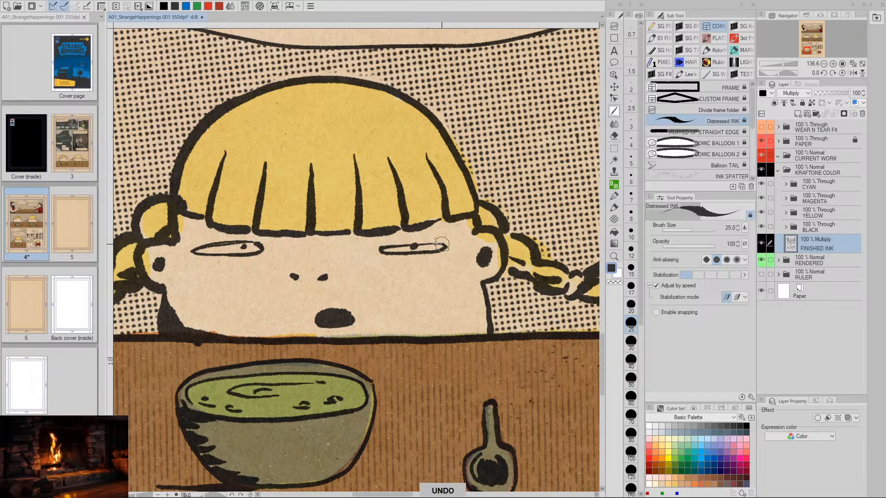
{"action": "left_click_drag", "start_coordinate": [442, 244], "coordinate": [395, 245]}
{"action": "key", "text": "ctrl+z"}
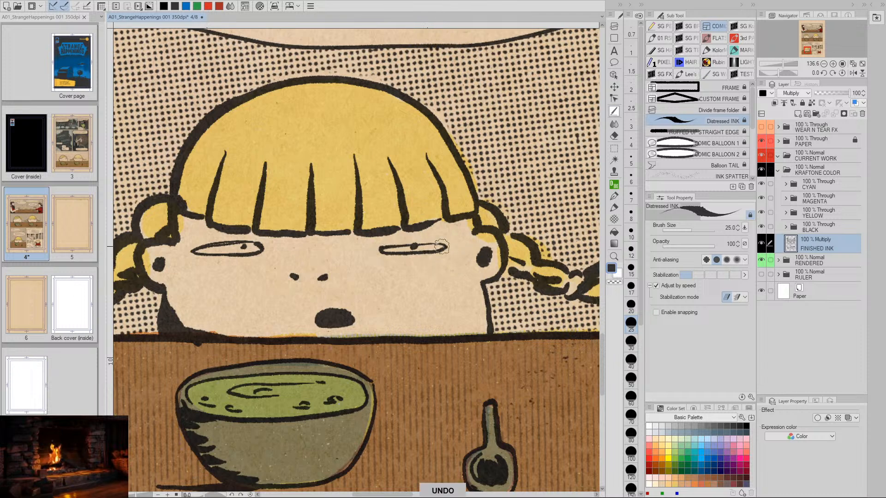
- Try further lid strokes on the girl's eyes in the bowl panel and undo them
{"action": "mouse_move", "coordinate": [382, 248]}
{"action": "left_mouse_down"}
{"action": "mouse_move", "coordinate": [445, 247]}
{"action": "mouse_move", "coordinate": [462, 257]}
{"action": "mouse_move", "coordinate": [443, 246]}
{"action": "mouse_move", "coordinate": [384, 249]}
{"action": "left_mouse_up"}
{"action": "key", "text": "ctrl+z"}
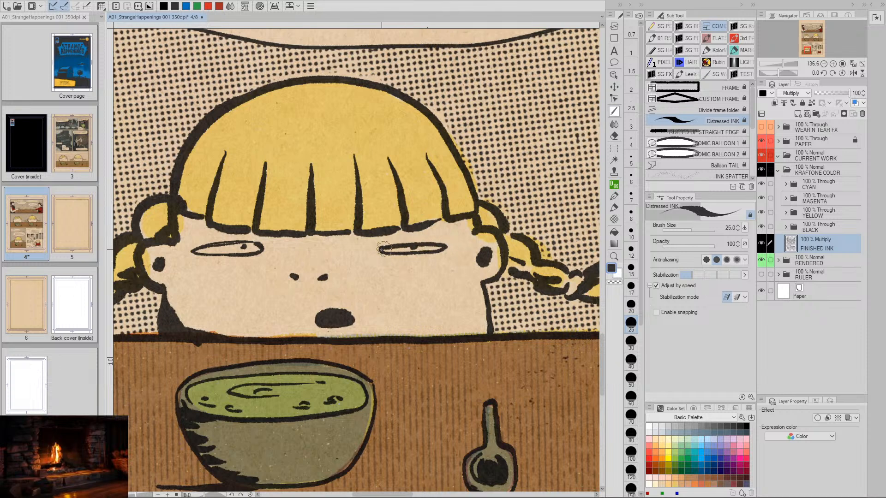
{"action": "key", "text": "ctrl+z"}
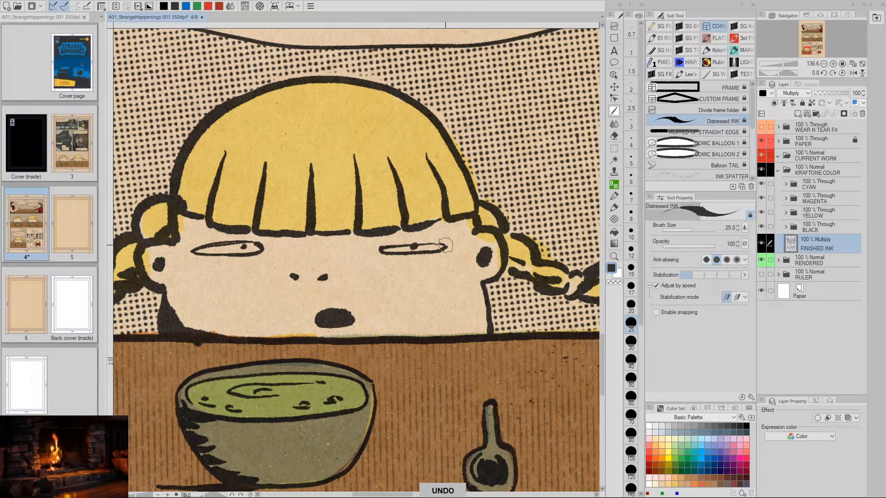
{"action": "left_click_drag", "start_coordinate": [445, 246], "coordinate": [384, 249]}
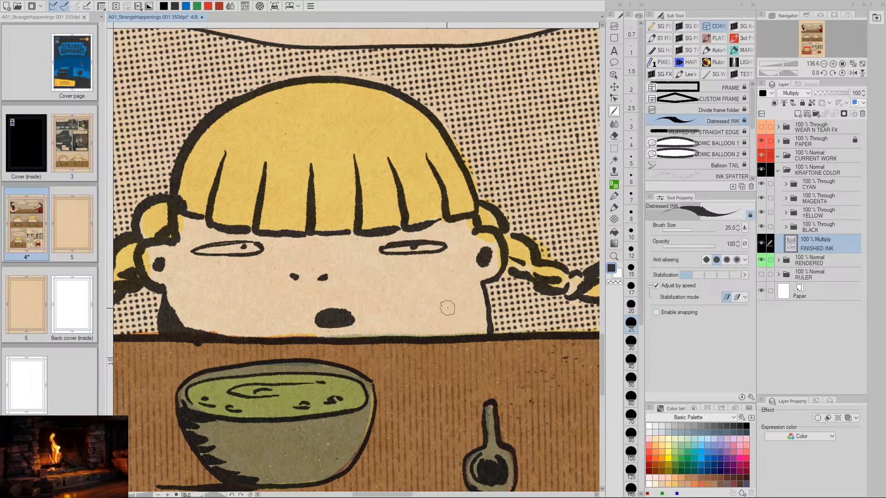
{"action": "key", "text": "ctrl+z"}
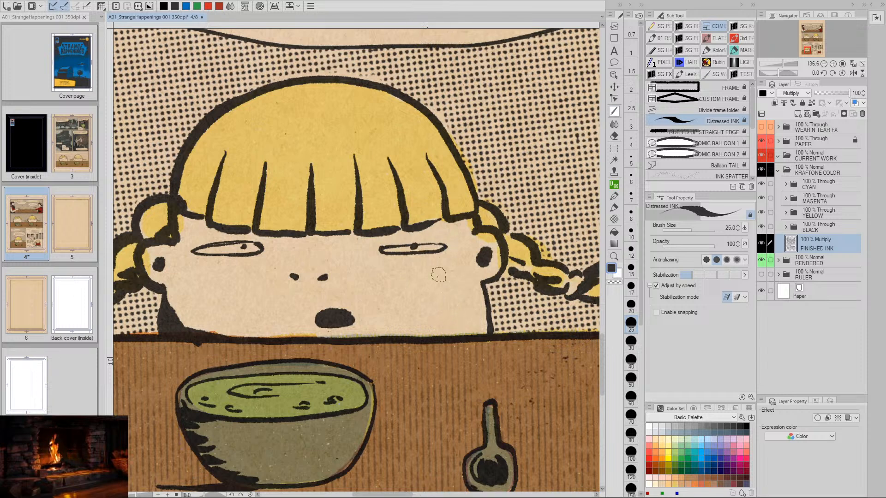
{"action": "key", "text": "ctrl+z"}
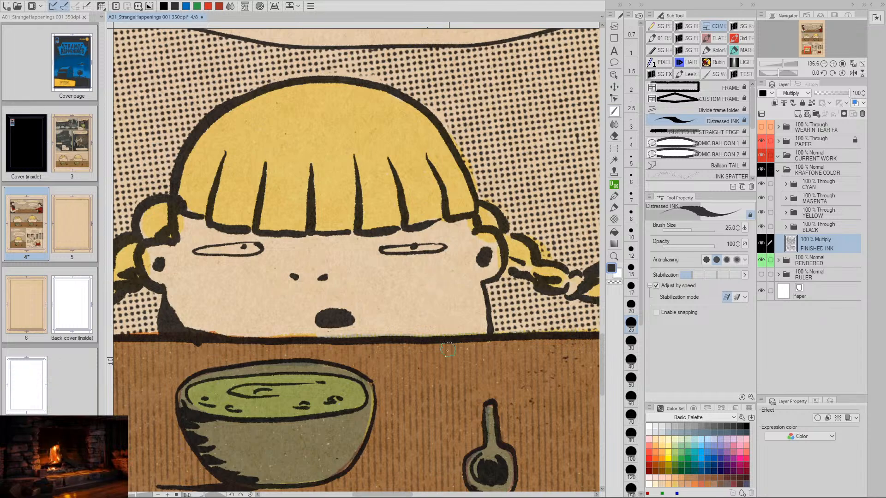
- Erase the eye on the bucket side of the girl's face in the last panel
{"action": "key", "text": "slash"}
{"action": "left_click_drag", "start_coordinate": [483, 392], "coordinate": [454, 388]}
{"action": "key", "text": "space"}
{"action": "left_click_drag", "start_coordinate": [503, 403], "coordinate": [317, 330]}
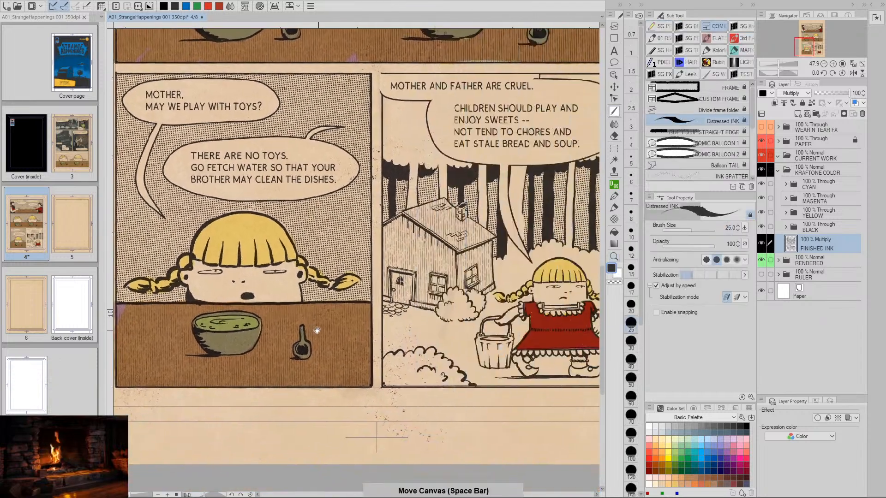
{"action": "left_click_drag", "start_coordinate": [422, 349], "coordinate": [378, 348]}
{"action": "key", "text": "space"}
{"action": "mouse_move", "coordinate": [517, 344]}
{"action": "left_mouse_down"}
{"action": "mouse_move", "coordinate": [462, 346]}
{"action": "mouse_move", "coordinate": [512, 333]}
{"action": "left_mouse_up"}
{"action": "key", "text": "slash"}
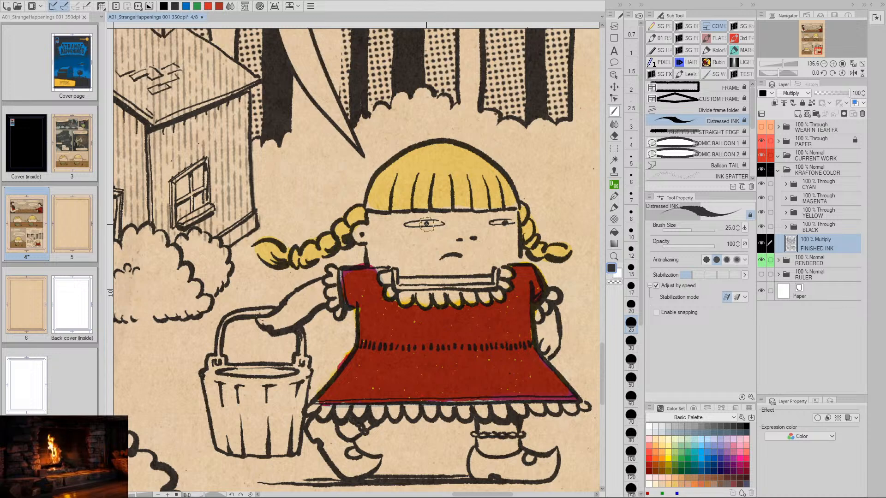
{"action": "key", "text": "e"}
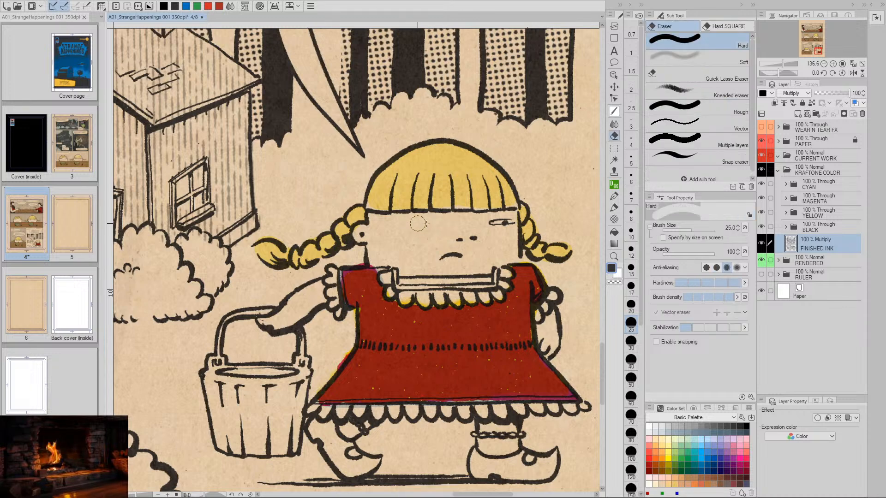
- Ink a new narrow half-closed eye on the bucket side of the face with Distressed INK, undoing unsuitable strokes
{"action": "key", "text": "p"}
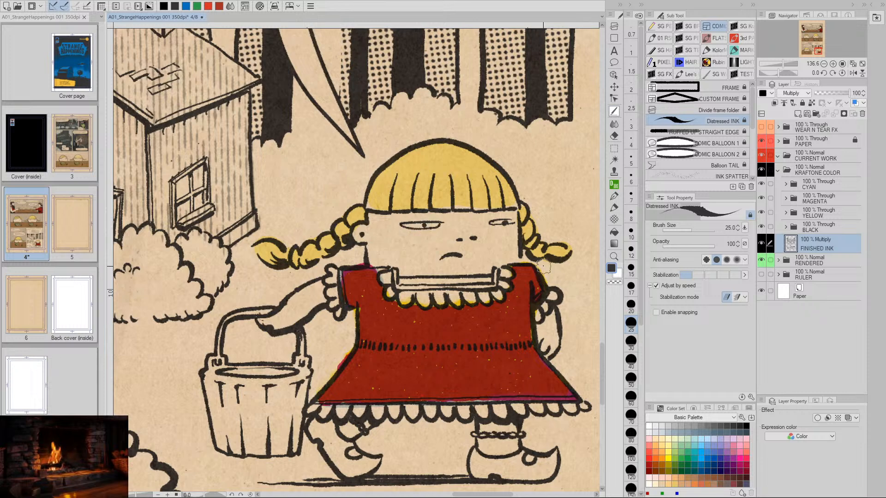
{"action": "key", "text": "ctrl+z"}
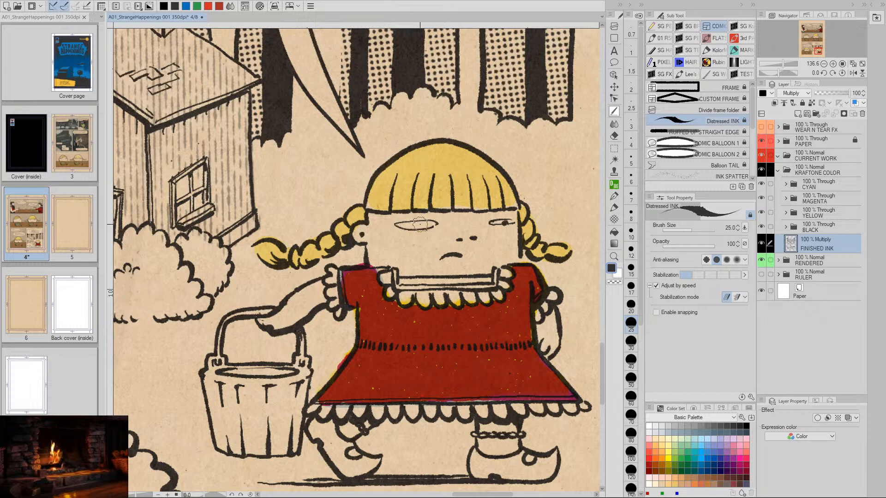
{"action": "key", "text": "ctrl+z"}
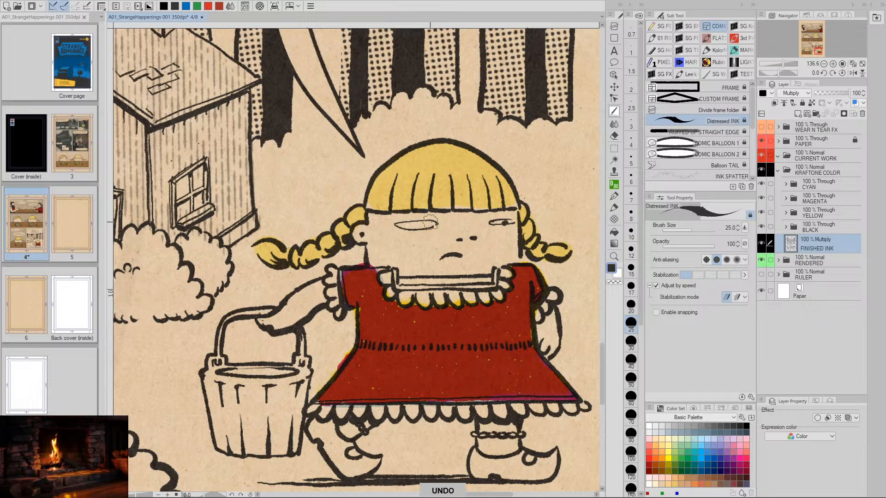
{"action": "left_click_drag", "start_coordinate": [436, 223], "coordinate": [410, 225]}
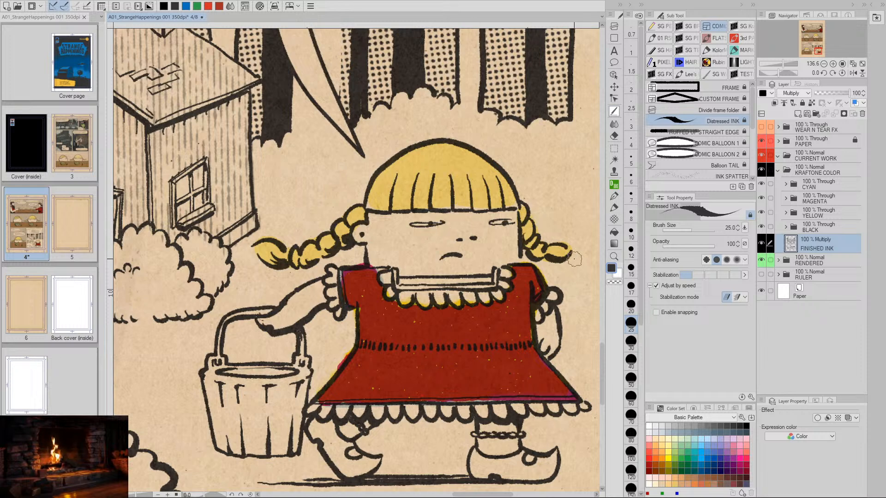
{"action": "key", "text": "ctrl+z"}
- Examine the girl's redrawn eyes in the last panel alongside the neighbouring panels
{"action": "key", "text": "/"}
{"action": "left_click_drag", "start_coordinate": [556, 372], "coordinate": [527, 378]}
{"action": "key", "text": "space"}
{"action": "left_click_drag", "start_coordinate": [565, 399], "coordinate": [526, 392]}
{"action": "key", "text": "/"}
{"action": "key", "text": "space"}
{"action": "key", "text": "space"}
{"action": "key", "text": "space"}
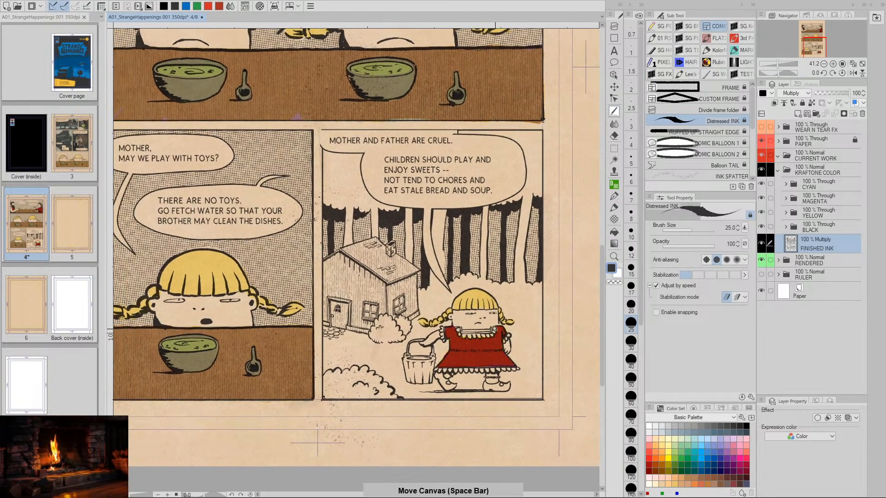
- Select the girl's mouth in the last panel with a rectangular selection, move it slightly lower beneath her nose, and deselect
{"action": "key", "text": "/"}
{"action": "left_click_drag", "start_coordinate": [494, 327], "coordinate": [487, 364]}
{"action": "key", "text": "space"}
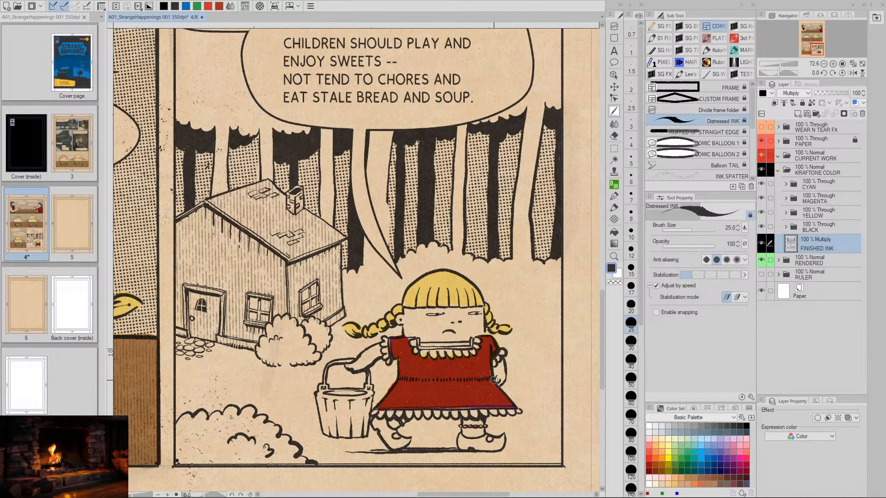
{"action": "key", "text": "m"}
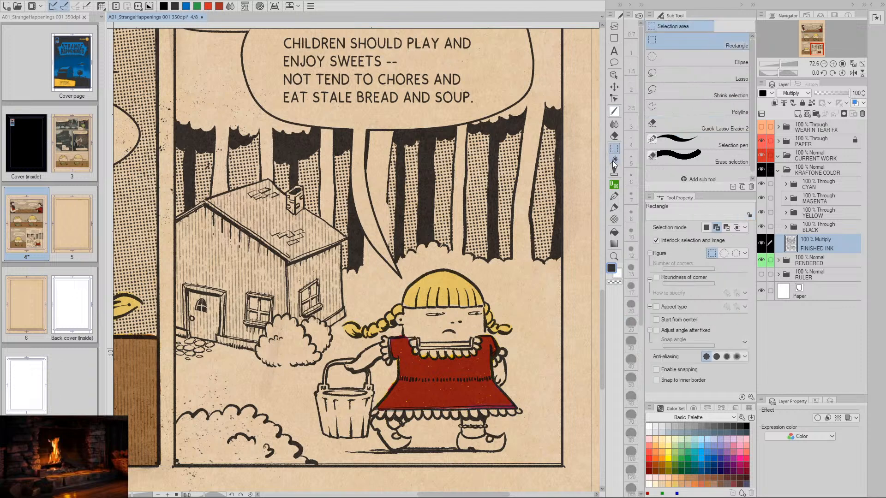
{"action": "left_click_drag", "start_coordinate": [455, 338], "coordinate": [473, 332]}
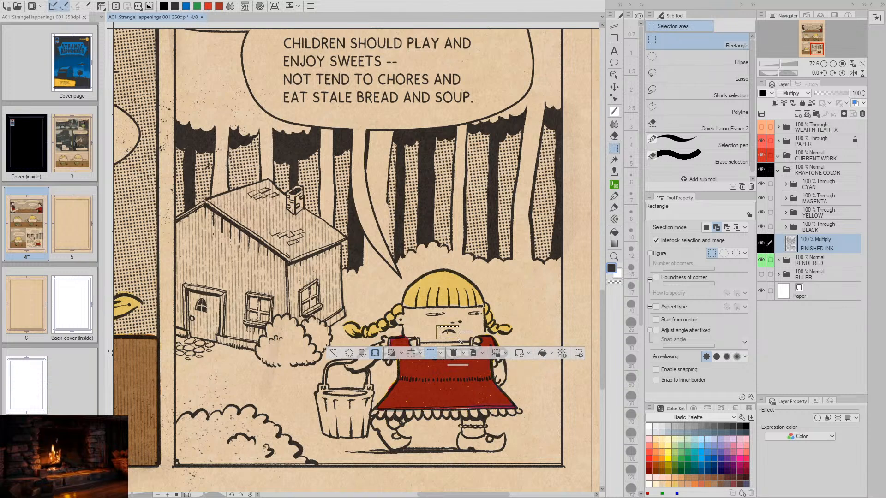
{"action": "mouse_move", "coordinate": [458, 339]}
{"action": "left_mouse_down"}
{"action": "mouse_move", "coordinate": [454, 331]}
{"action": "mouse_move", "coordinate": [463, 333]}
{"action": "left_mouse_up"}
{"action": "left_click", "coordinate": [452, 354]}
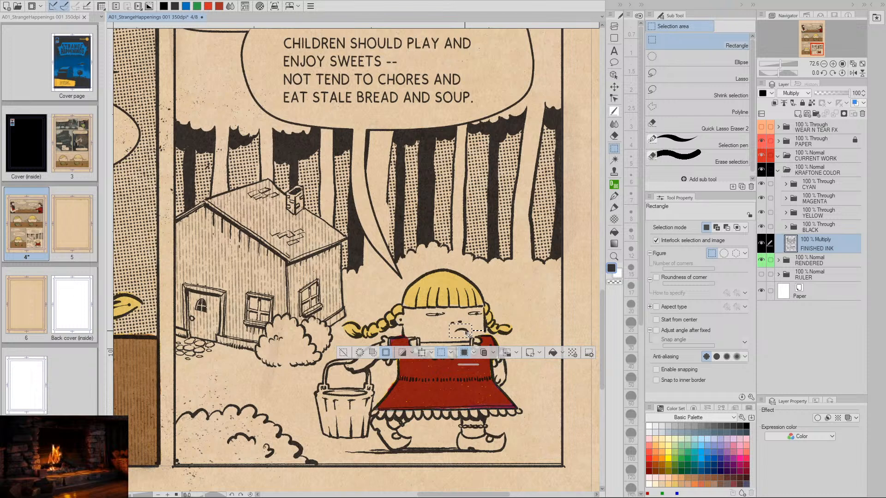
{"action": "left_click_drag", "start_coordinate": [466, 333], "coordinate": [465, 334]}
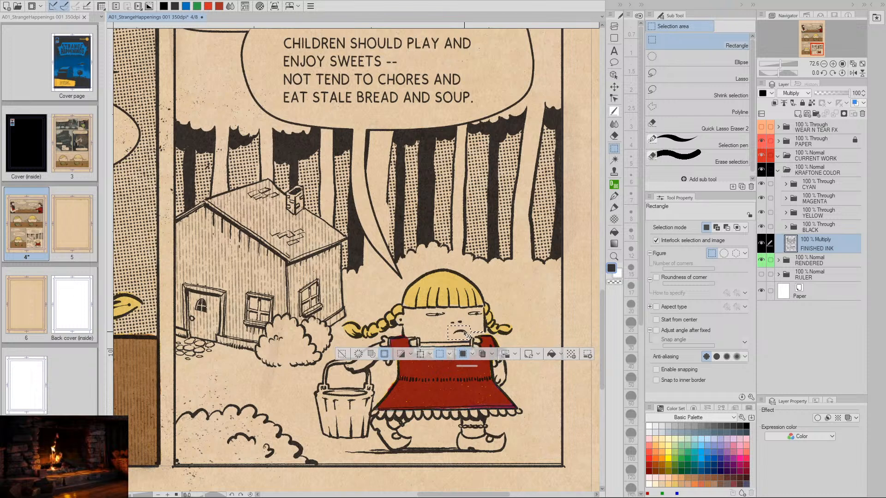
{"action": "left_click_drag", "start_coordinate": [465, 334], "coordinate": [460, 338]}
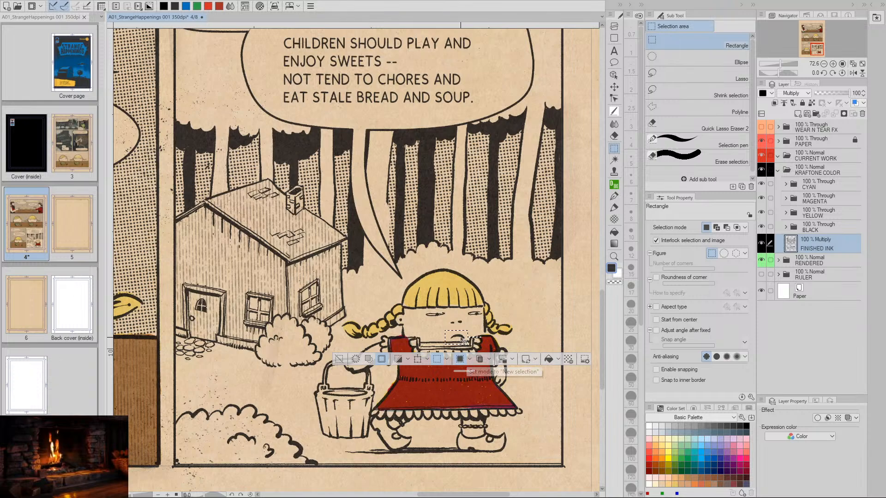
{"action": "left_click", "coordinate": [339, 359]}
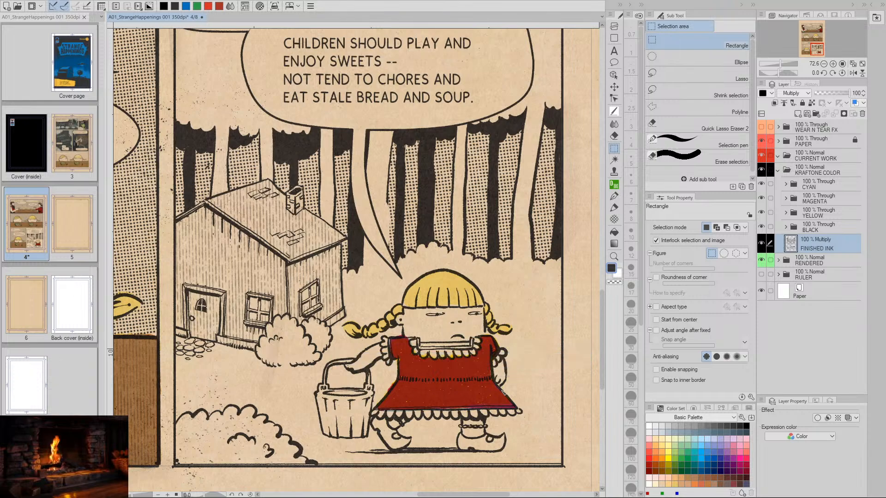
- Review the lower panels and reactivate the Distressed INK brush for close-up work on the girl in the last panel
{"action": "key", "text": "slash"}
{"action": "mouse_move", "coordinate": [514, 409]}
{"action": "left_mouse_down"}
{"action": "mouse_move", "coordinate": [485, 410]}
{"action": "mouse_move", "coordinate": [512, 411]}
{"action": "left_mouse_up"}
{"action": "key", "text": "space"}
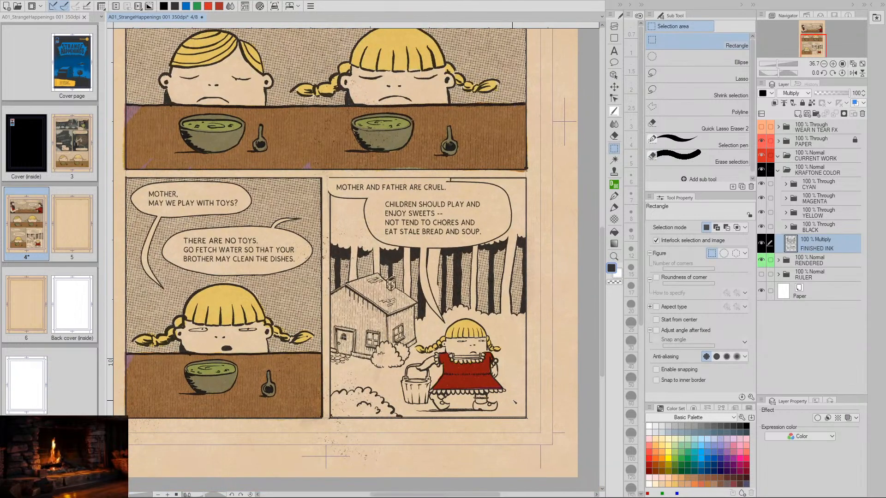
{"action": "key", "text": "space"}
{"action": "mouse_move", "coordinate": [515, 398]}
{"action": "left_mouse_down"}
{"action": "mouse_move", "coordinate": [495, 391]}
{"action": "mouse_move", "coordinate": [498, 379]}
{"action": "left_mouse_up"}
{"action": "key", "text": "slash"}
{"action": "left_click", "coordinate": [495, 378]}
{"action": "left_click", "coordinate": [615, 112]}
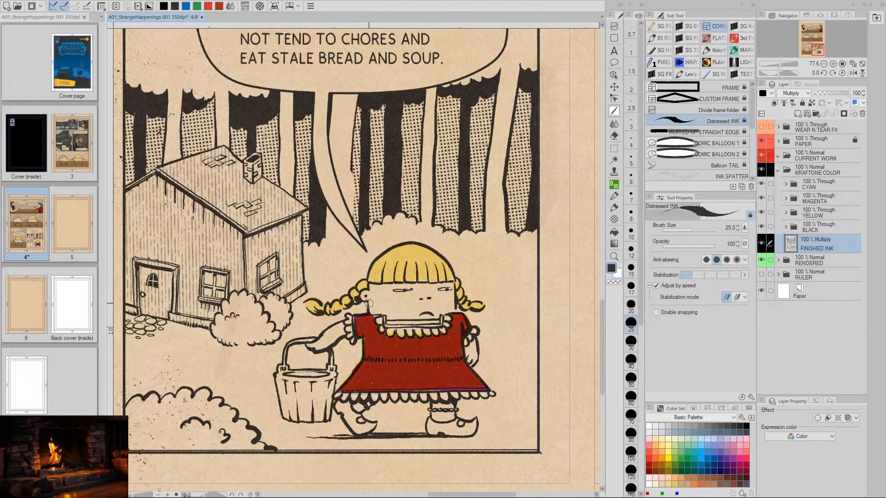
- Undo the last edit on the girl in the last panel and review the page up to the opening dinner scene
{"action": "key", "text": "ctrl+z"}
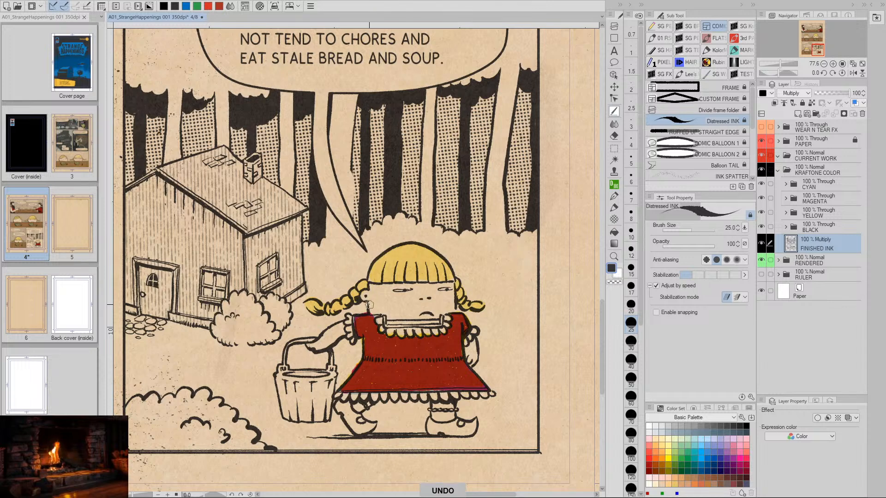
{"action": "left_click_drag", "start_coordinate": [516, 397], "coordinate": [493, 323]}
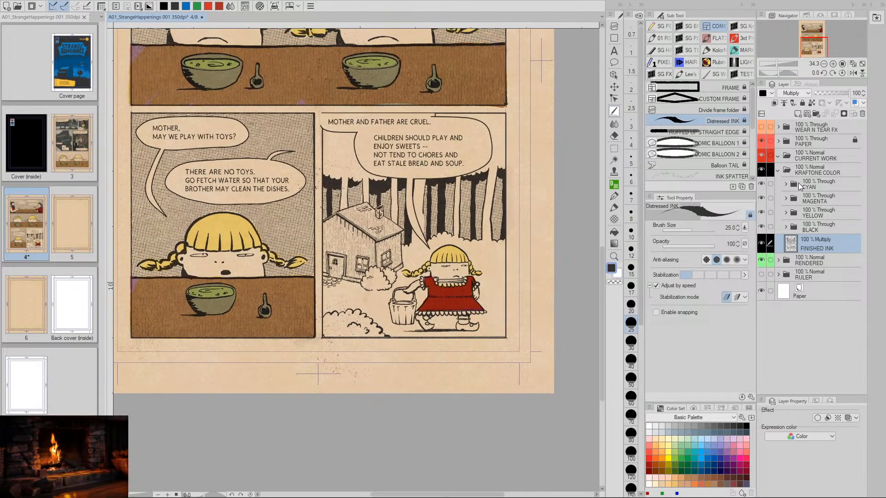
{"action": "left_click_drag", "start_coordinate": [477, 149], "coordinate": [471, 306]}
{"action": "left_click_drag", "start_coordinate": [441, 106], "coordinate": [465, 280]}
{"action": "key", "text": "slash"}
{"action": "left_click_drag", "start_coordinate": [318, 267], "coordinate": [405, 292]}
{"action": "key", "text": "space"}
{"action": "mouse_move", "coordinate": [463, 315]}
{"action": "left_mouse_down"}
{"action": "mouse_move", "coordinate": [398, 278]}
{"action": "mouse_move", "coordinate": [419, 302]}
{"action": "left_mouse_up"}
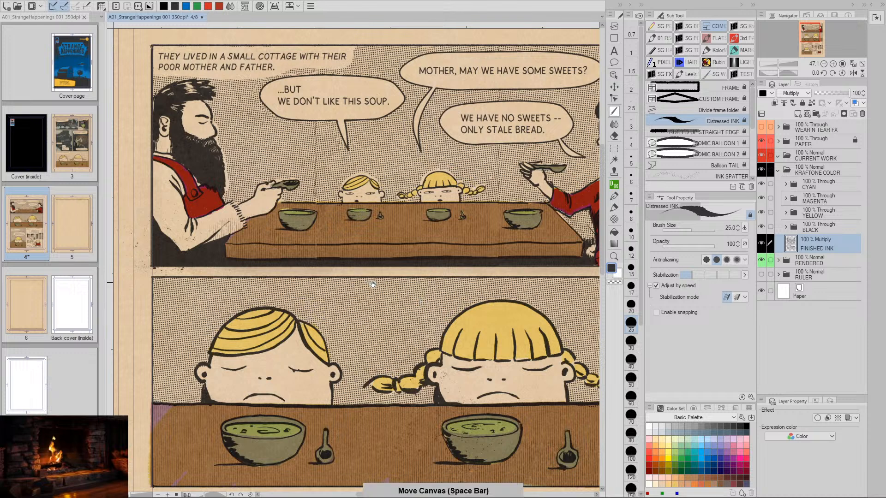
{"action": "left_click_drag", "start_coordinate": [370, 285], "coordinate": [382, 305]}
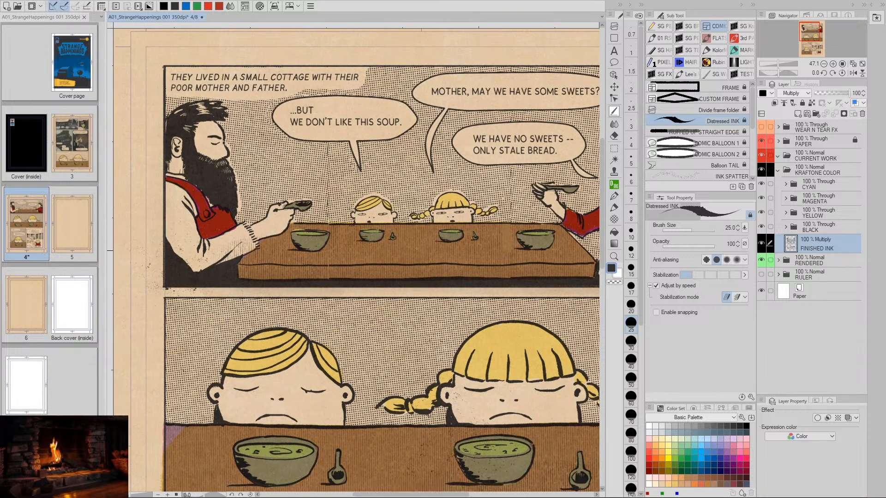
- Check the upper C layer in the CYAN folder against the whole page by toggling its visibility
{"action": "left_click", "coordinate": [786, 185]}
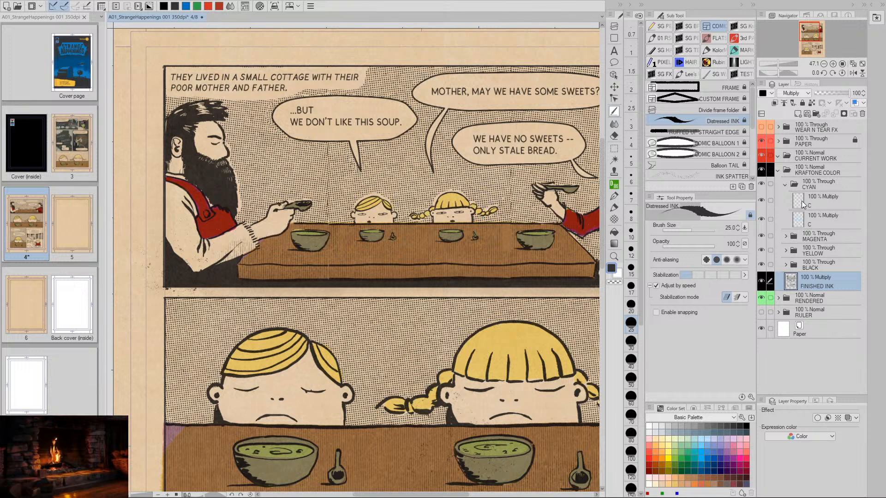
{"action": "left_click", "coordinate": [803, 205]}
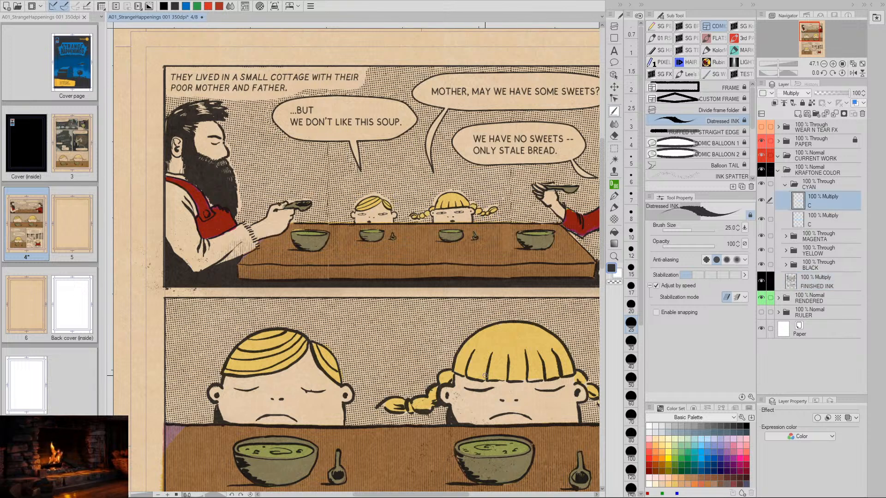
{"action": "key", "text": "ctrl+0"}
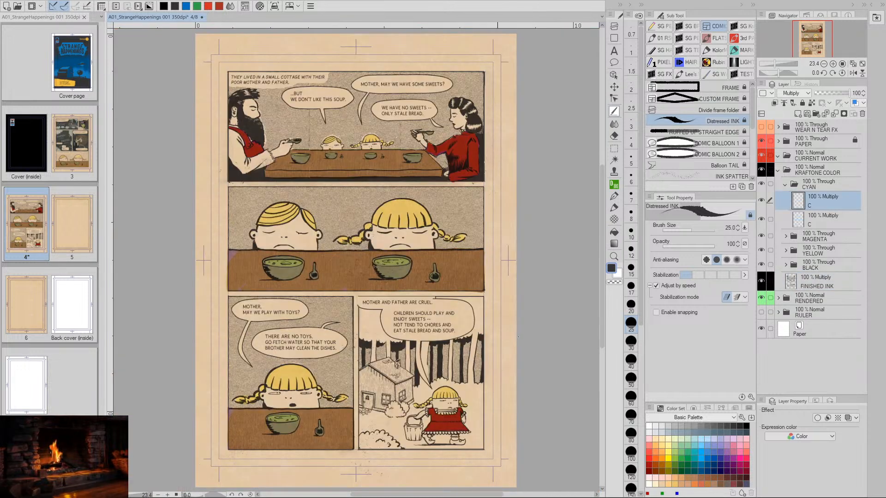
{"action": "left_click", "coordinate": [763, 200]}
{"action": "left_click", "coordinate": [764, 200]}
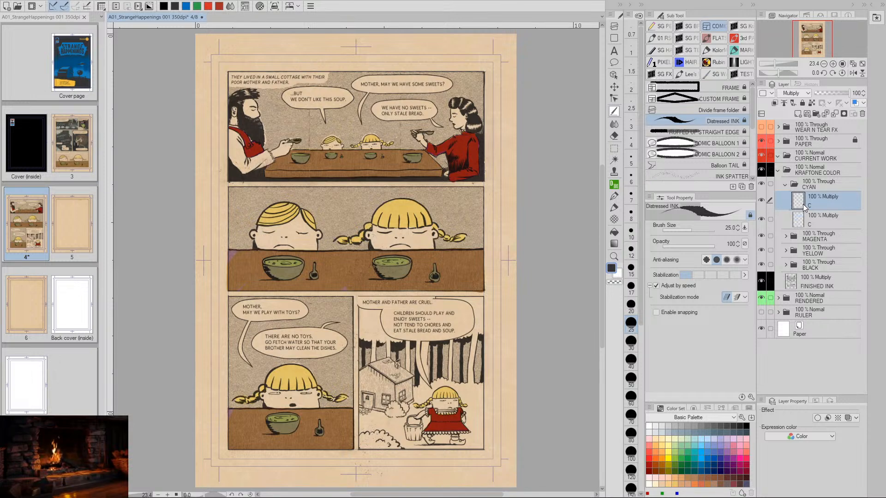
- Look through the MAGENTA and YELLOW folders, collapse them, and make the upper C layer in the CYAN folder active
{"action": "left_click", "coordinate": [786, 236]}
{"action": "left_click", "coordinate": [800, 254]}
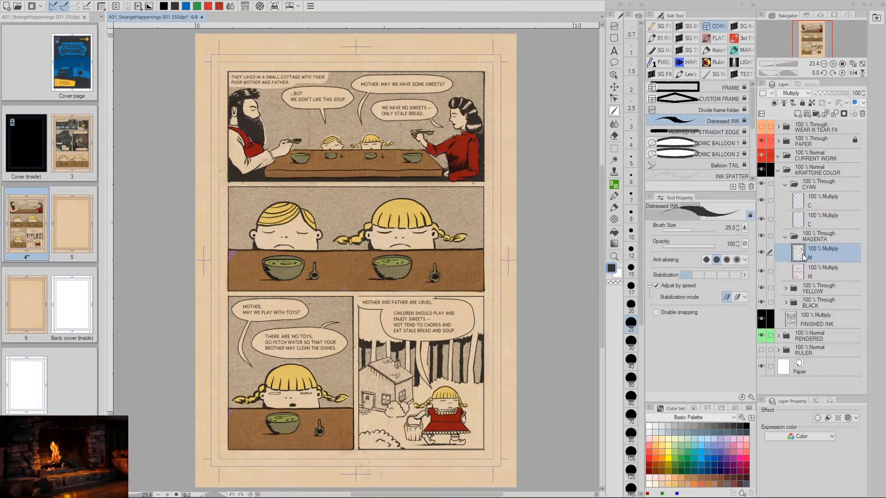
{"action": "left_click", "coordinate": [786, 289]}
{"action": "left_click", "coordinate": [803, 304]}
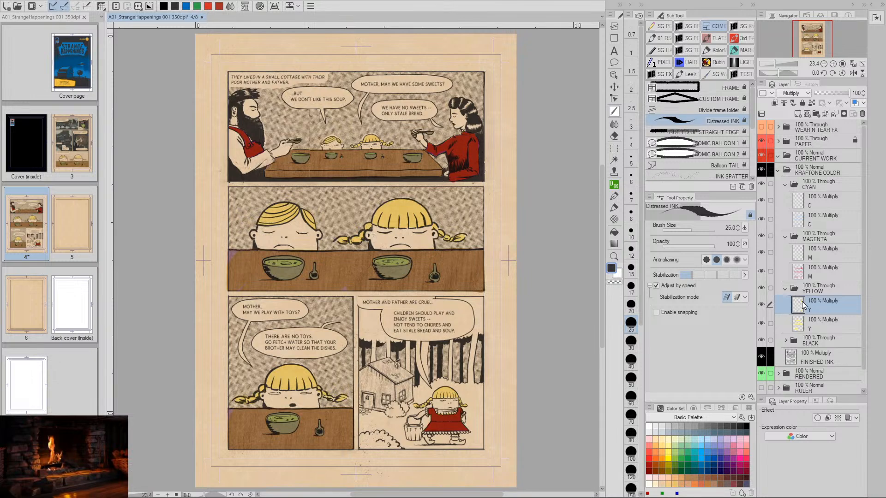
{"action": "left_click", "coordinate": [785, 289]}
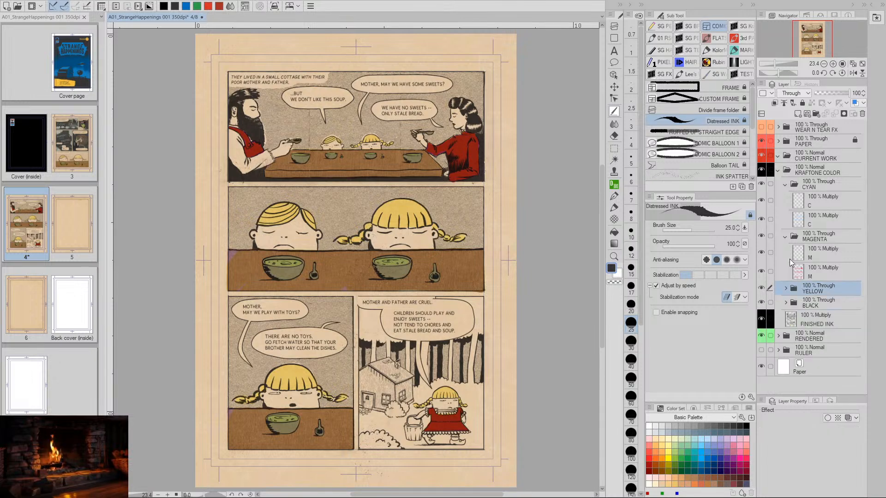
{"action": "left_click", "coordinate": [785, 238]}
{"action": "left_click", "coordinate": [803, 203]}
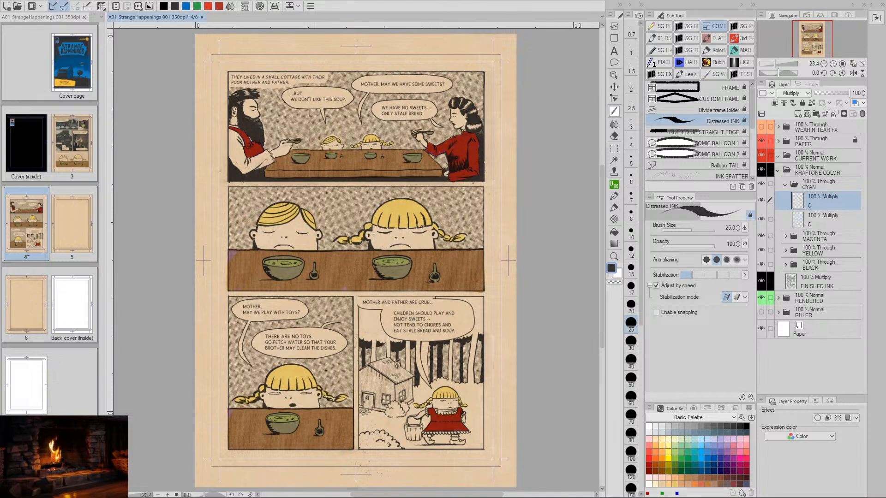
- Open the comic's Cover page to examine its artwork and close it again
{"action": "double_click", "coordinate": [74, 88]}
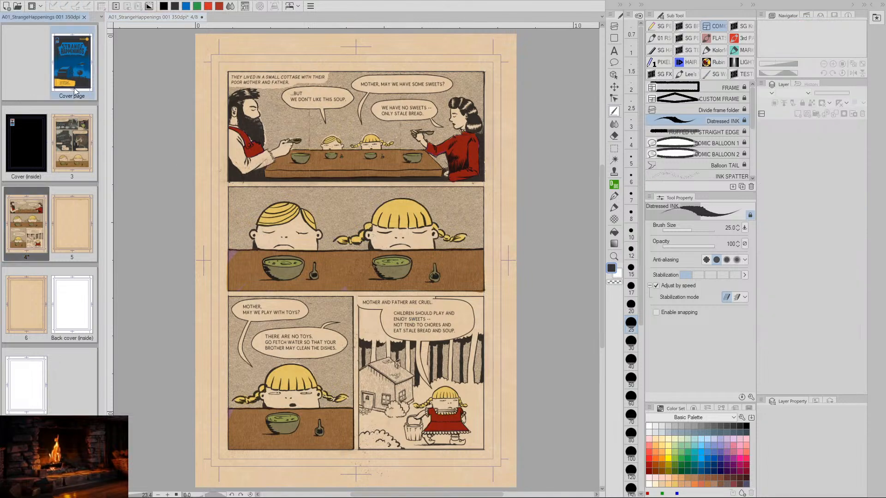
{"action": "double_click", "coordinate": [73, 67]}
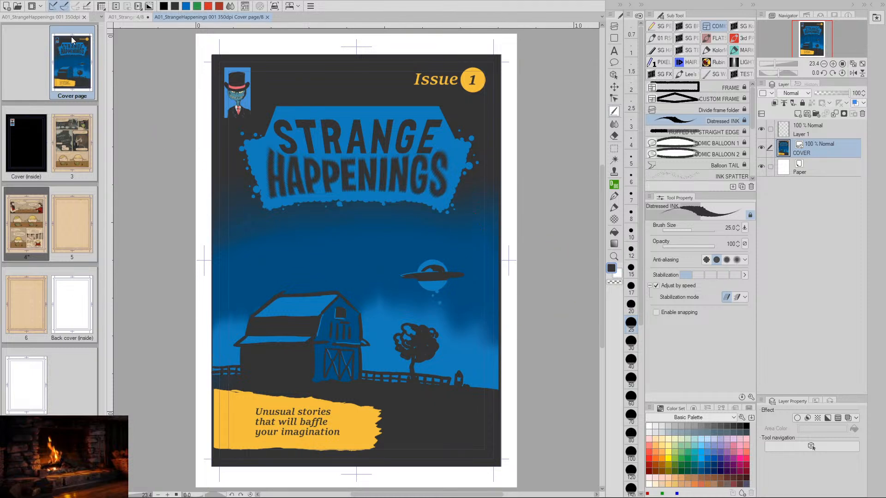
{"action": "left_click", "coordinate": [268, 18]}
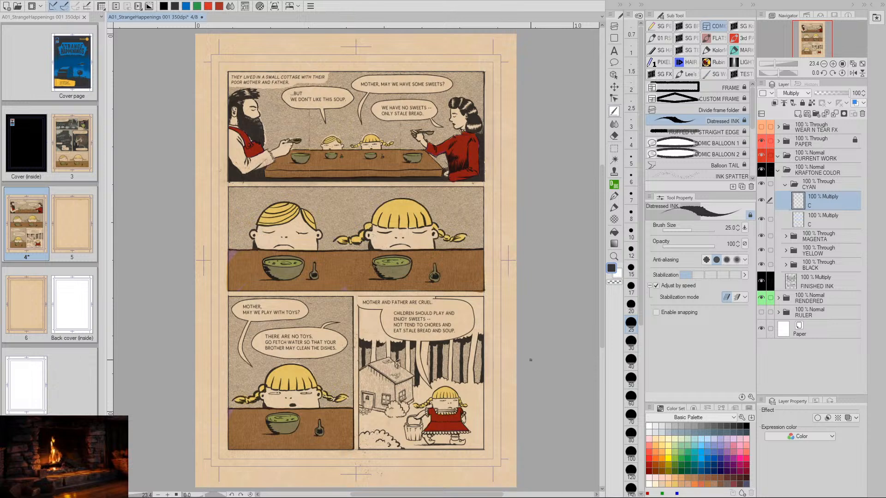
- Paint the bearded father's shirt in the first panel solid cyan with the Cyan - 100% brush at size 60
{"action": "key", "text": "space"}
{"action": "left_click_drag", "start_coordinate": [540, 269], "coordinate": [549, 301]}
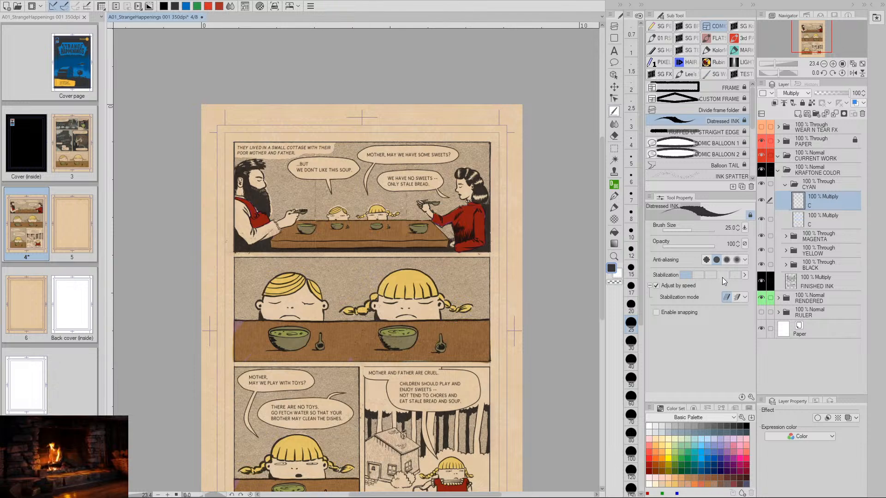
{"action": "key", "text": "space"}
{"action": "left_click_drag", "start_coordinate": [497, 393], "coordinate": [489, 432]}
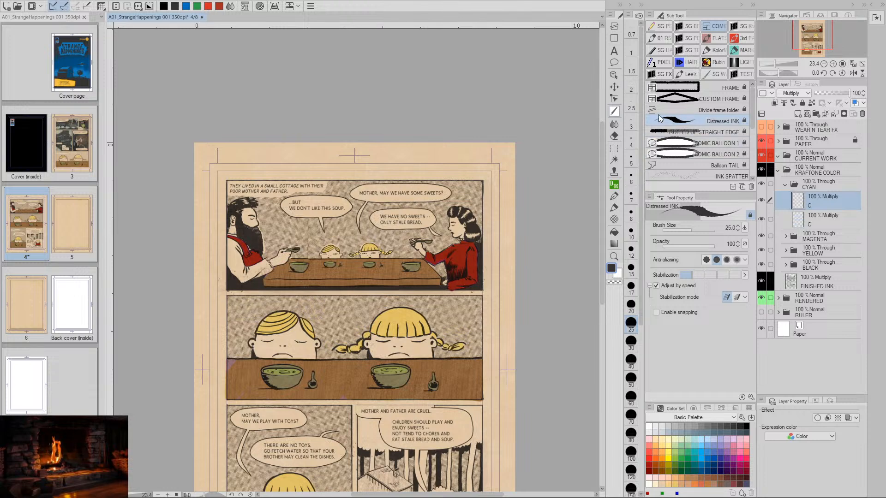
{"action": "left_click", "coordinate": [741, 25]}
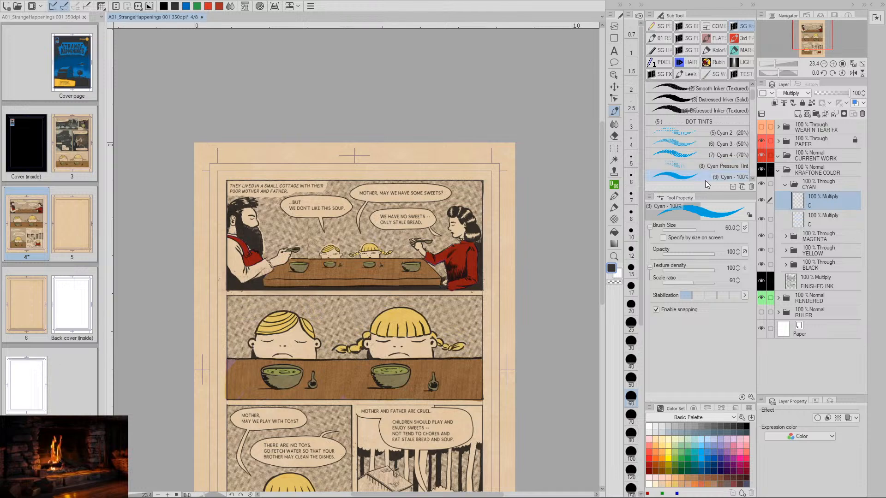
{"action": "key", "text": "space"}
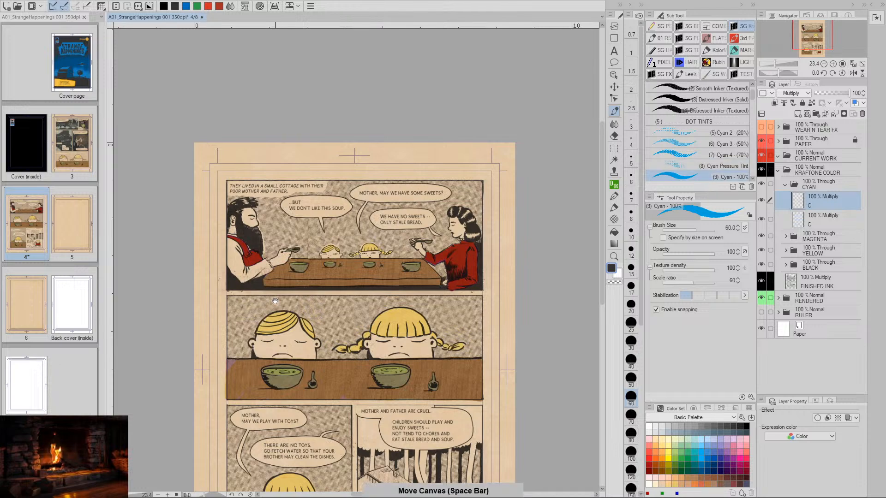
{"action": "left_click_drag", "start_coordinate": [274, 302], "coordinate": [311, 343]}
{"action": "key", "text": "slash"}
{"action": "mouse_move", "coordinate": [293, 313]}
{"action": "left_mouse_down"}
{"action": "mouse_move", "coordinate": [313, 318]}
{"action": "mouse_move", "coordinate": [392, 273]}
{"action": "left_mouse_up"}
{"action": "key", "text": "space"}
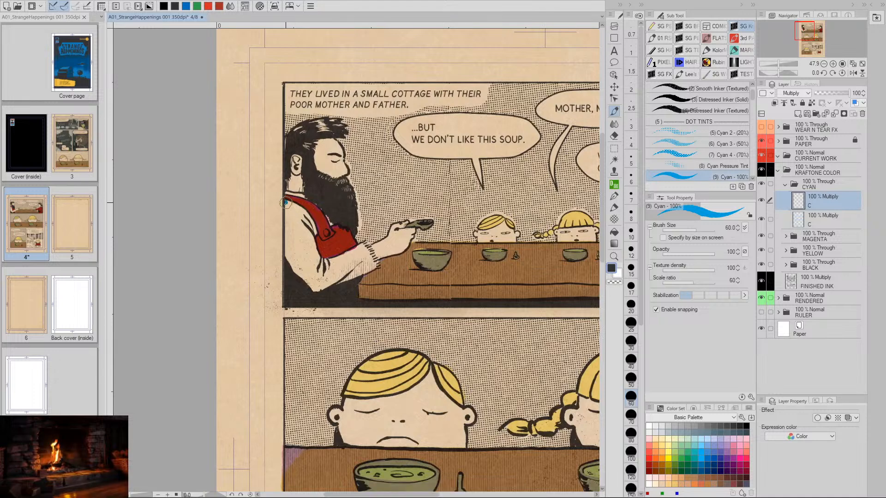
{"action": "left_click_drag", "start_coordinate": [286, 203], "coordinate": [286, 250]}
{"action": "mouse_move", "coordinate": [291, 262]}
{"action": "left_mouse_down"}
{"action": "mouse_move", "coordinate": [314, 290]}
{"action": "mouse_move", "coordinate": [373, 265]}
{"action": "mouse_move", "coordinate": [338, 280]}
{"action": "mouse_move", "coordinate": [371, 266]}
{"action": "mouse_move", "coordinate": [366, 255]}
{"action": "mouse_move", "coordinate": [361, 248]}
{"action": "mouse_move", "coordinate": [320, 262]}
{"action": "mouse_move", "coordinate": [312, 224]}
{"action": "mouse_move", "coordinate": [291, 201]}
{"action": "mouse_move", "coordinate": [309, 215]}
{"action": "mouse_move", "coordinate": [289, 214]}
{"action": "mouse_move", "coordinate": [291, 251]}
{"action": "mouse_move", "coordinate": [291, 218]}
{"action": "mouse_move", "coordinate": [296, 263]}
{"action": "mouse_move", "coordinate": [295, 217]}
{"action": "mouse_move", "coordinate": [305, 278]}
{"action": "mouse_move", "coordinate": [304, 222]}
{"action": "mouse_move", "coordinate": [309, 279]}
{"action": "mouse_move", "coordinate": [308, 228]}
{"action": "mouse_move", "coordinate": [314, 287]}
{"action": "mouse_move", "coordinate": [312, 256]}
{"action": "mouse_move", "coordinate": [320, 284]}
{"action": "mouse_move", "coordinate": [323, 267]}
{"action": "mouse_move", "coordinate": [327, 278]}
{"action": "mouse_move", "coordinate": [375, 261]}
{"action": "left_mouse_up"}
{"action": "key", "text": "space"}
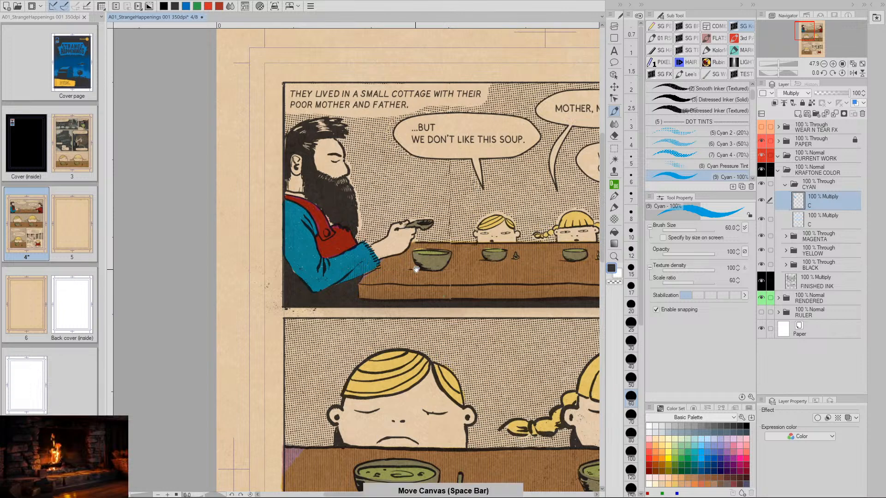
- Duplicate the upper C layer and merge the copy down to deepen the blue of the father's shirt
{"action": "left_click_drag", "start_coordinate": [434, 294], "coordinate": [405, 351]}
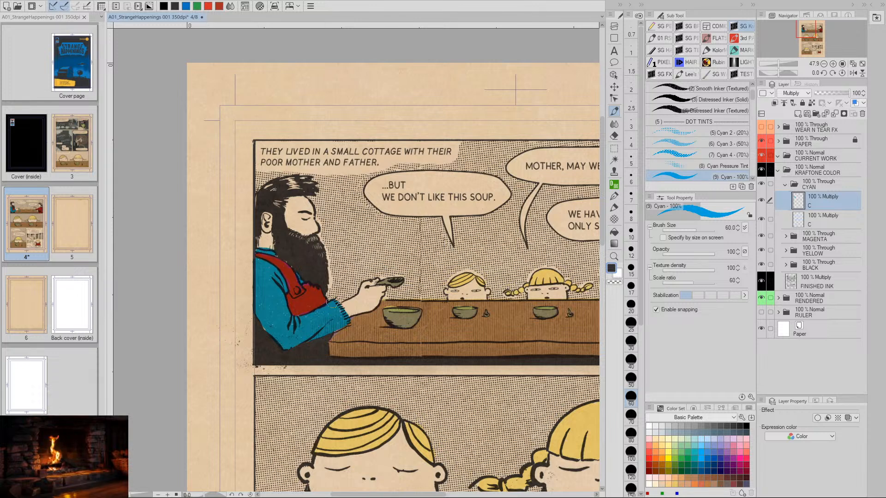
{"action": "key", "text": "space"}
{"action": "mouse_move", "coordinate": [481, 339]}
{"action": "left_mouse_down"}
{"action": "mouse_move", "coordinate": [369, 328]}
{"action": "mouse_move", "coordinate": [489, 323]}
{"action": "mouse_move", "coordinate": [497, 339]}
{"action": "left_mouse_up"}
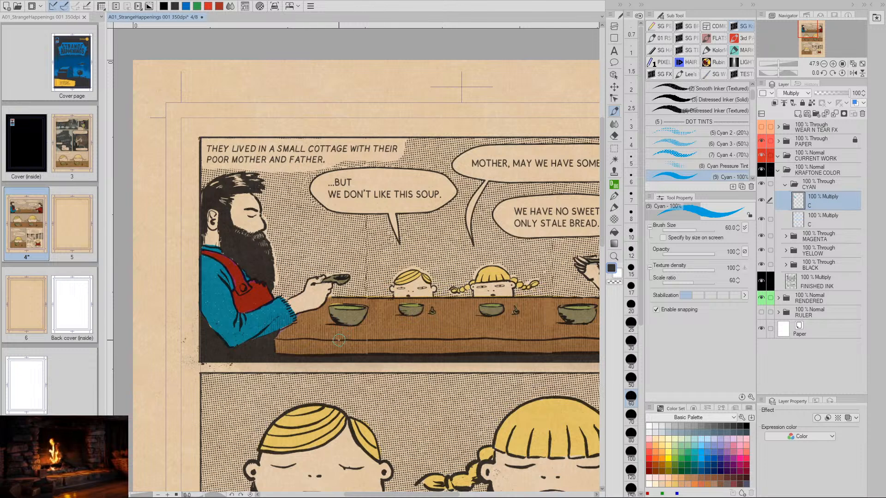
{"action": "key", "text": "ctrl+v"}
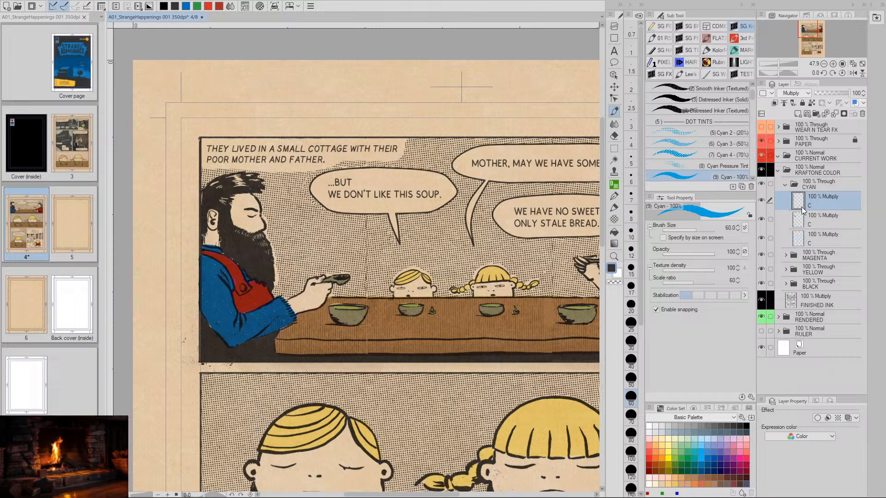
{"action": "key", "text": "ctrl+z"}
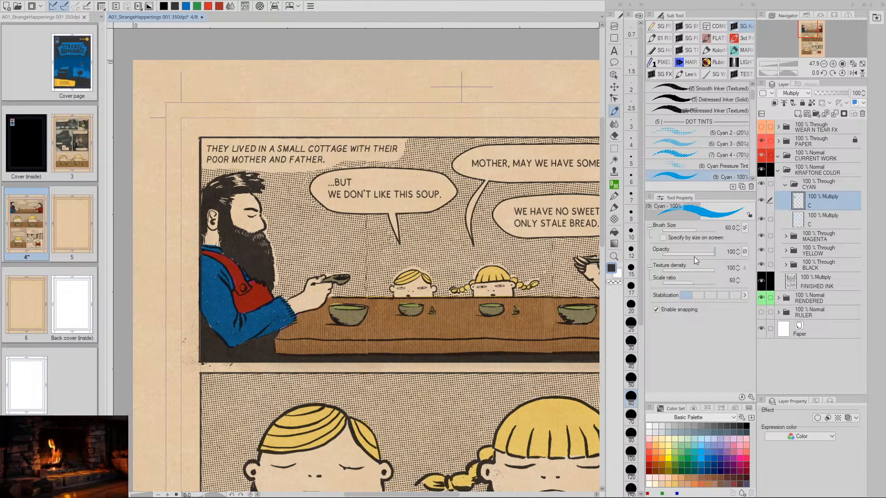
- Start a Hue/Saturation/Luminosity adjustment on the upper C layer and set its luminosity to 30
{"action": "key", "text": "ctrl+u"}
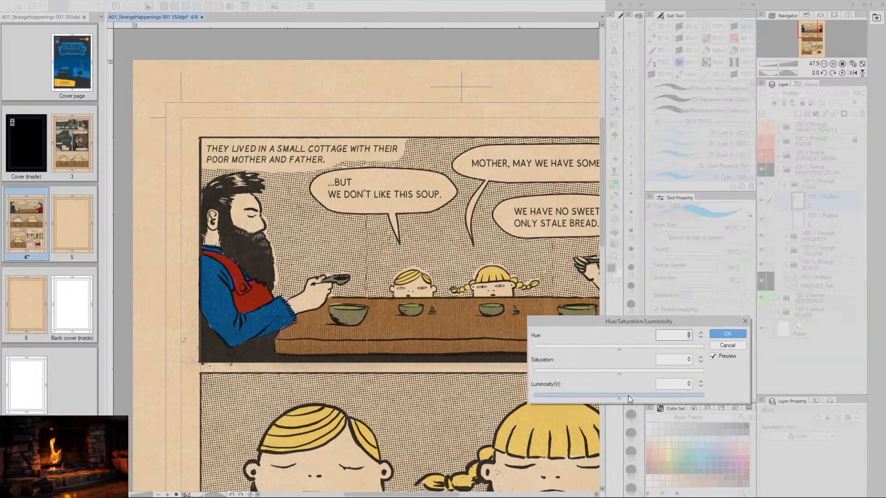
{"action": "left_click_drag", "start_coordinate": [621, 398], "coordinate": [639, 398]}
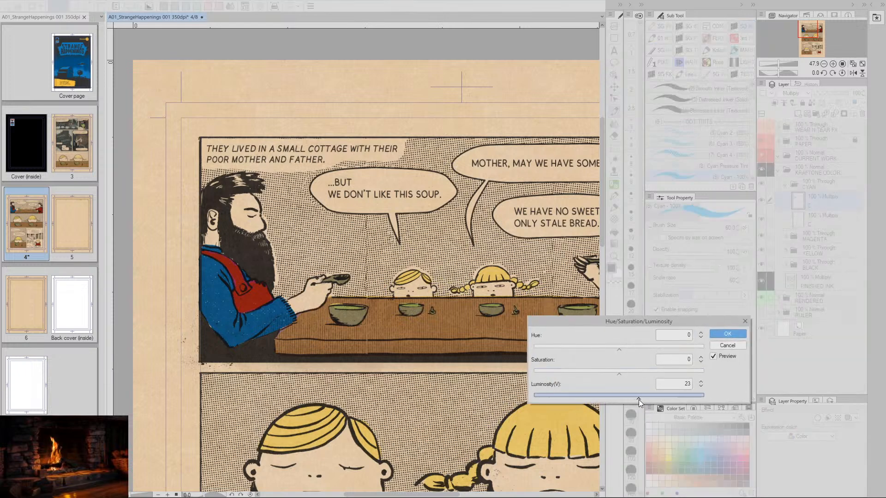
{"action": "double_click", "coordinate": [691, 384]}
{"action": "type", "text": "30"}
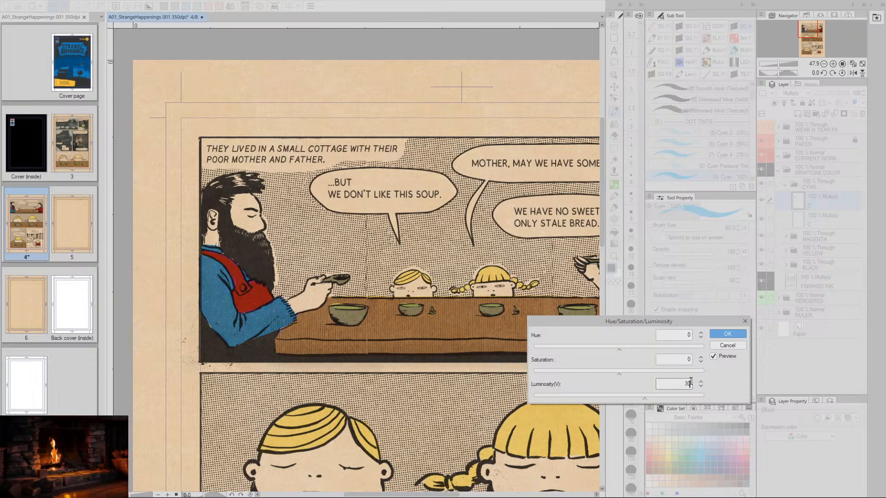
- Set the saturation to -40 and apply the adjustment to mute the blue of the father's shirt
{"action": "double_click", "coordinate": [687, 359]}
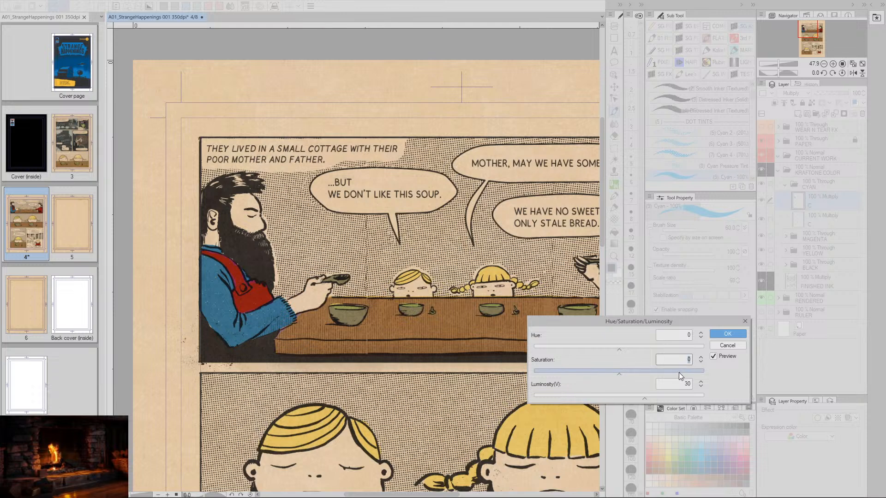
{"action": "left_click_drag", "start_coordinate": [679, 372], "coordinate": [597, 378]}
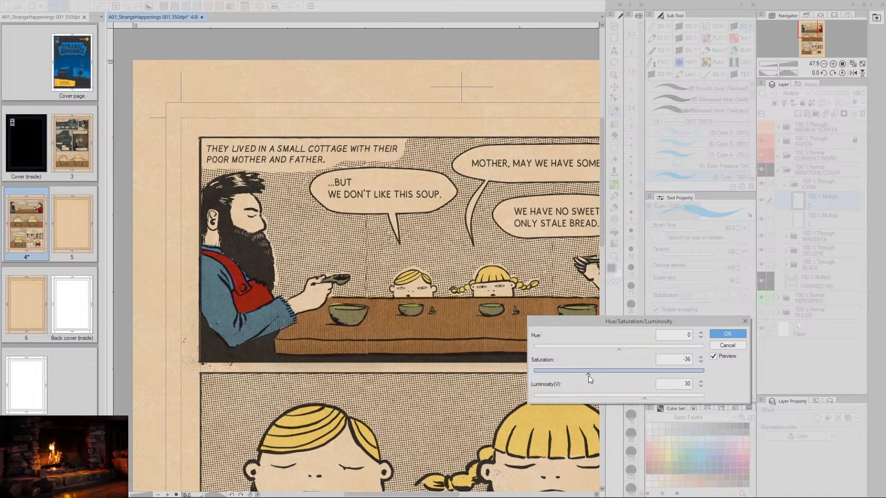
{"action": "left_click", "coordinate": [701, 363]}
{"action": "left_click", "coordinate": [701, 362]}
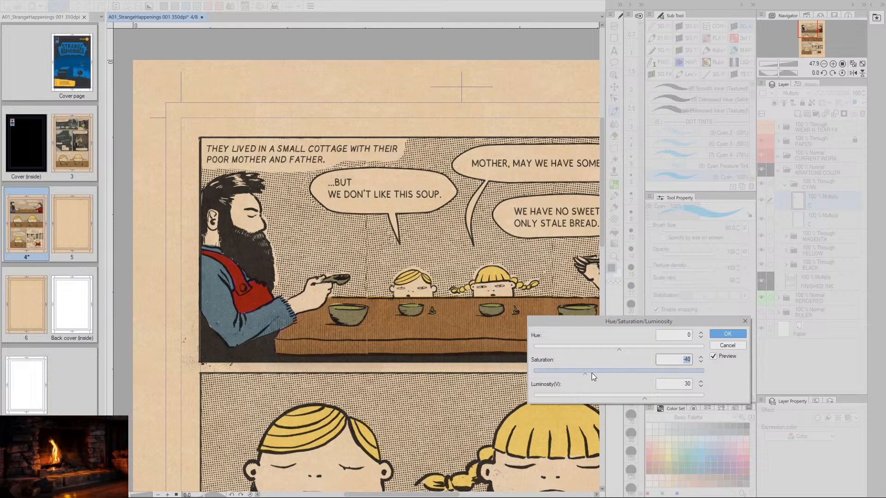
{"action": "left_click_drag", "start_coordinate": [591, 372], "coordinate": [596, 374]}
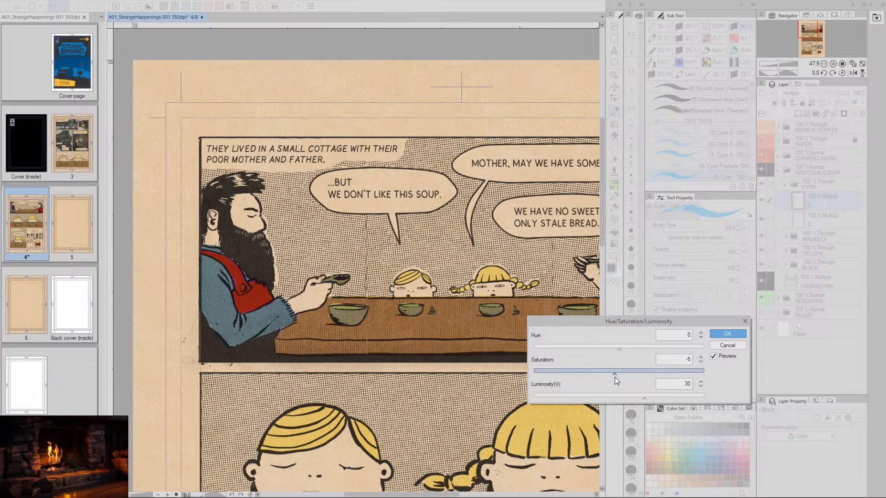
{"action": "left_click_drag", "start_coordinate": [615, 374], "coordinate": [602, 374]}
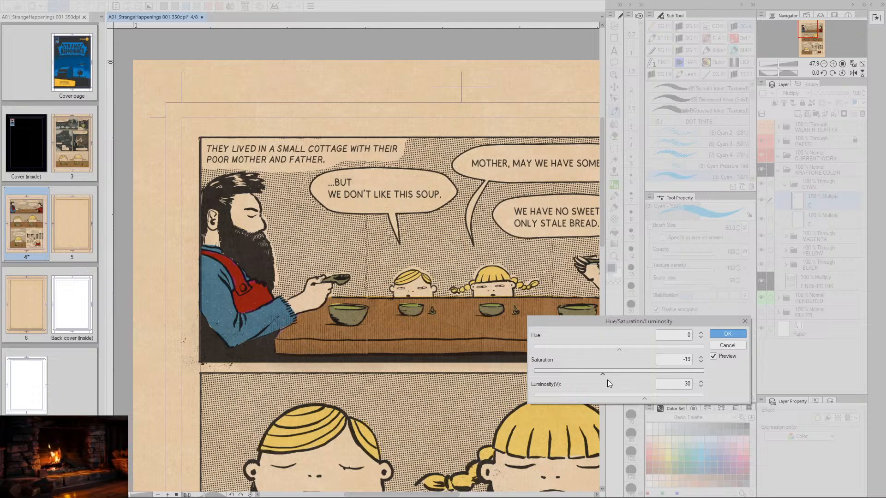
{"action": "left_click", "coordinate": [701, 361]}
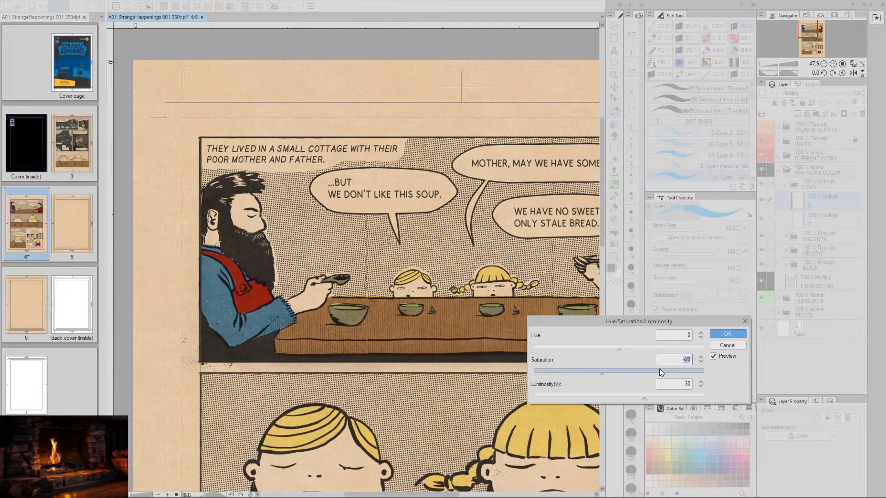
{"action": "left_click_drag", "start_coordinate": [601, 374], "coordinate": [578, 376]}
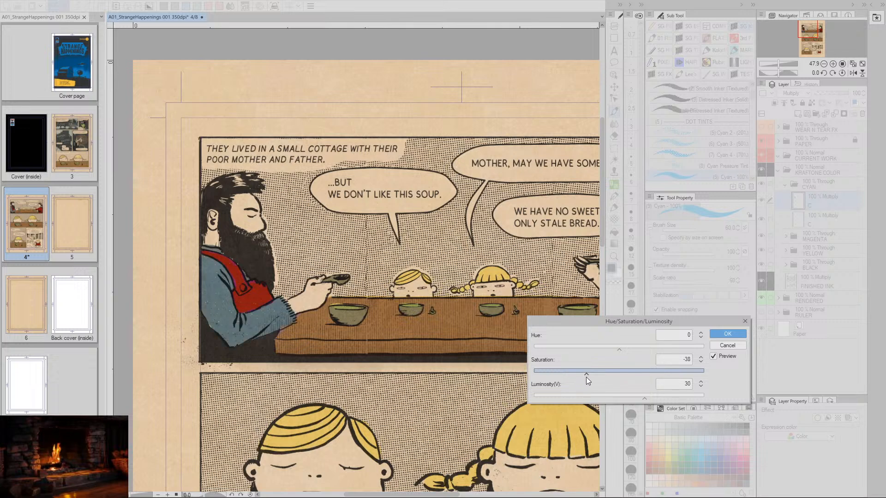
{"action": "left_click", "coordinate": [700, 363]}
{"action": "left_click", "coordinate": [701, 363]}
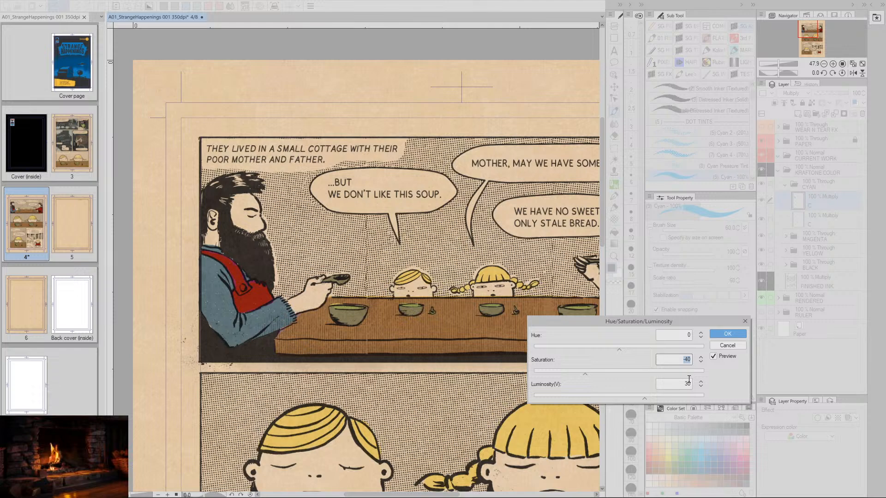
{"action": "left_click", "coordinate": [728, 333]}
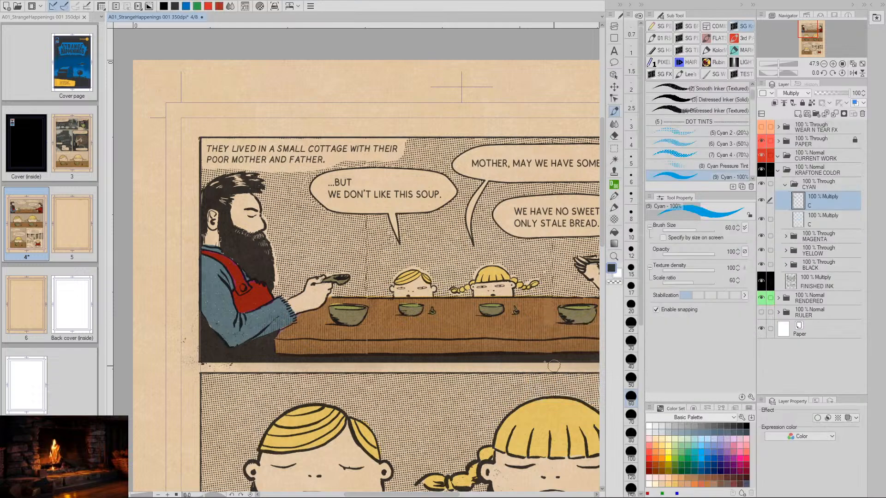
- Review the coloring of all panels down the page, from the family dinner to the girl outside the cottage
{"action": "left_click_drag", "start_coordinate": [538, 336], "coordinate": [451, 356]}
{"action": "left_click_drag", "start_coordinate": [496, 321], "coordinate": [438, 366]}
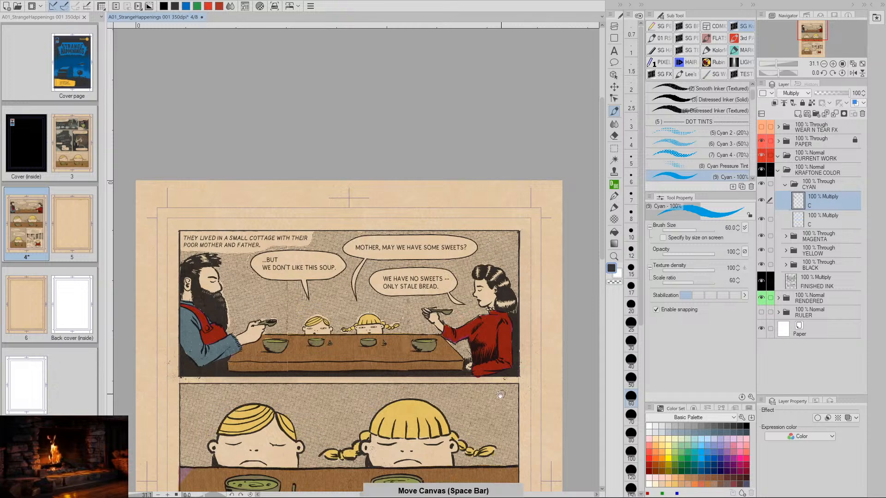
{"action": "left_click_drag", "start_coordinate": [487, 463], "coordinate": [496, 387]}
{"action": "scroll", "coordinate": [496, 387], "scroll_direction": "down", "scroll_amount": 2}
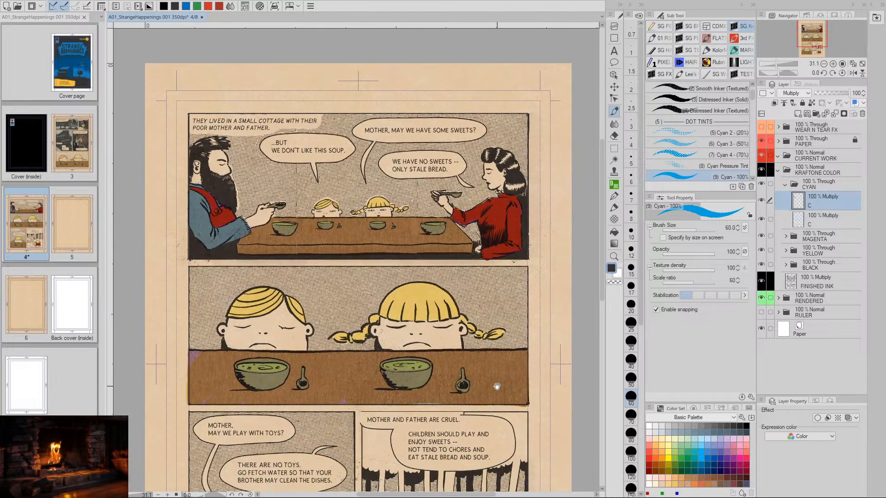
{"action": "scroll", "coordinate": [498, 402], "scroll_direction": "down", "scroll_amount": 3}
{"action": "scroll", "coordinate": [495, 406], "scroll_direction": "down", "scroll_amount": 2}
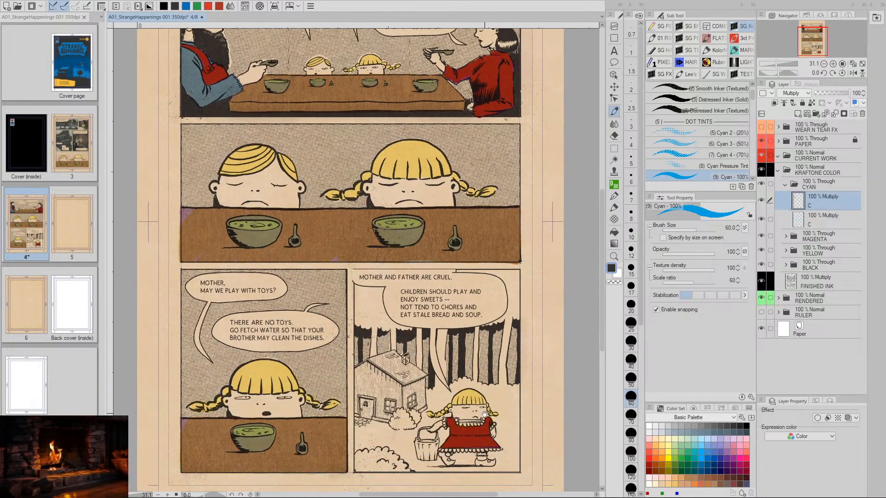
{"action": "scroll", "coordinate": [489, 394], "scroll_direction": "down", "scroll_amount": 1}
{"action": "scroll", "coordinate": [490, 349], "scroll_direction": "up", "scroll_amount": 1}
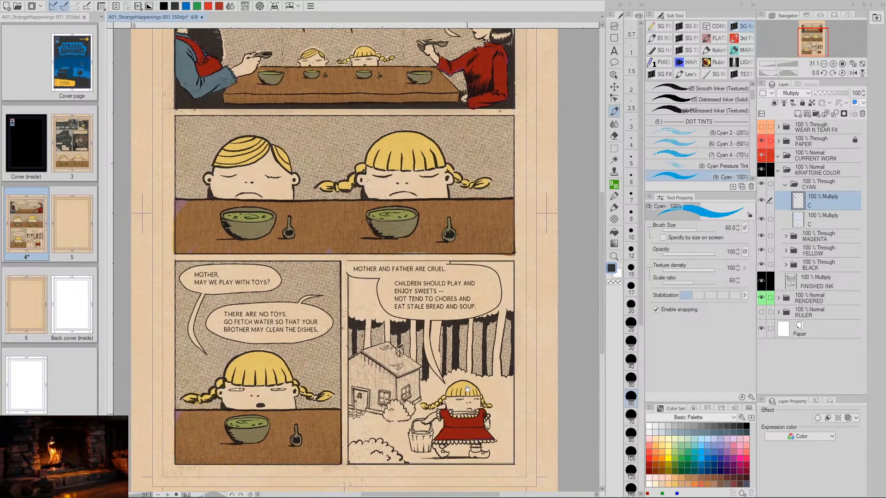
{"action": "scroll", "coordinate": [493, 379], "scroll_direction": "up", "scroll_amount": 2}
{"action": "key", "text": "space"}
{"action": "mouse_move", "coordinate": [491, 395]}
{"action": "left_mouse_down"}
{"action": "mouse_move", "coordinate": [493, 409]}
{"action": "mouse_move", "coordinate": [493, 364]}
{"action": "mouse_move", "coordinate": [495, 379]}
{"action": "left_mouse_up"}
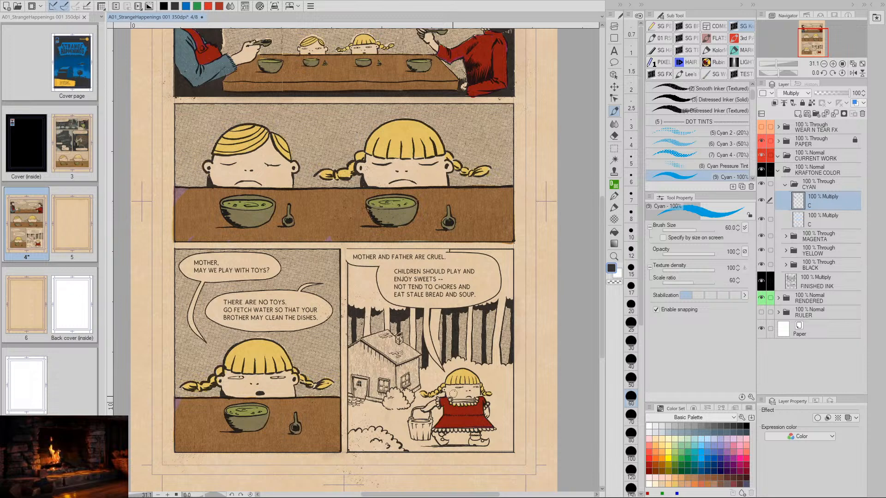
{"action": "left_click_drag", "start_coordinate": [510, 372], "coordinate": [498, 376]}
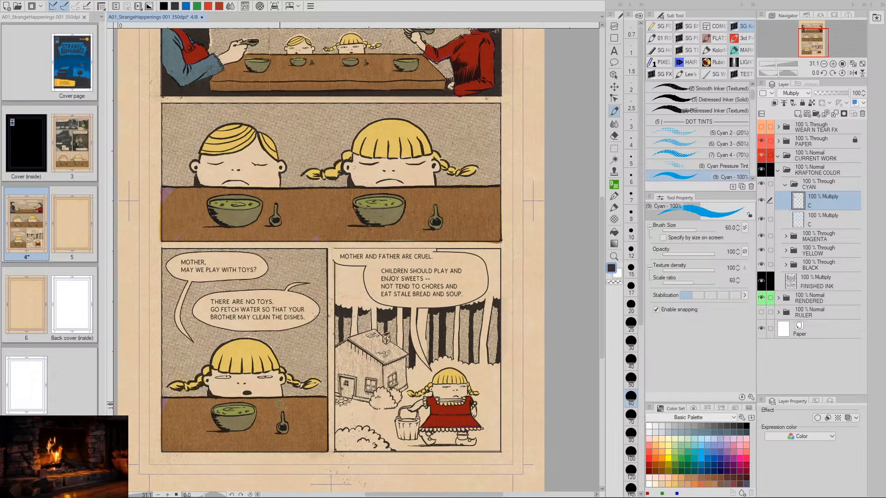
{"action": "mouse_move", "coordinate": [449, 210]}
{"action": "left_mouse_down"}
{"action": "mouse_move", "coordinate": [454, 237]}
{"action": "mouse_move", "coordinate": [453, 210]}
{"action": "left_mouse_up"}
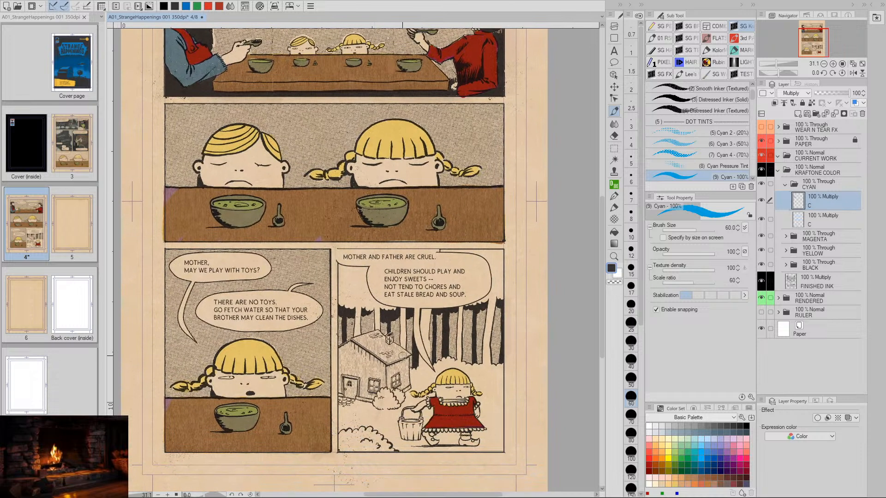
{"action": "left_click_drag", "start_coordinate": [482, 159], "coordinate": [502, 148]}
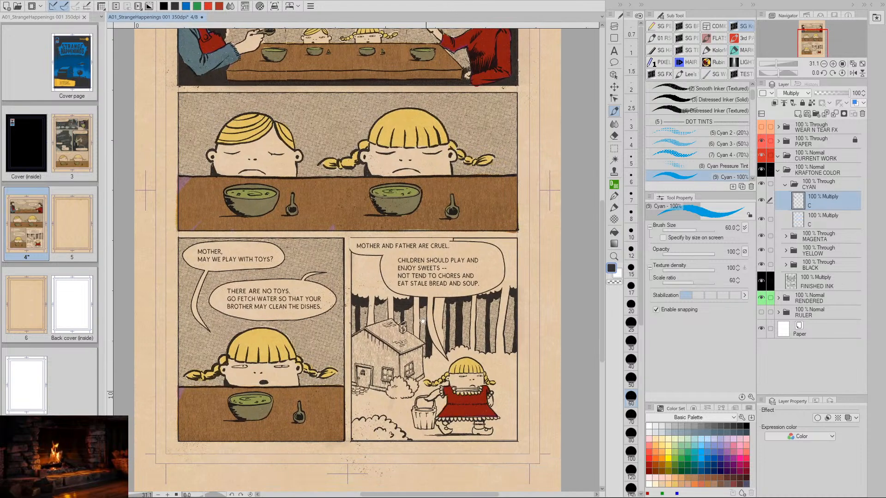
{"action": "left_click_drag", "start_coordinate": [495, 314], "coordinate": [458, 327]}
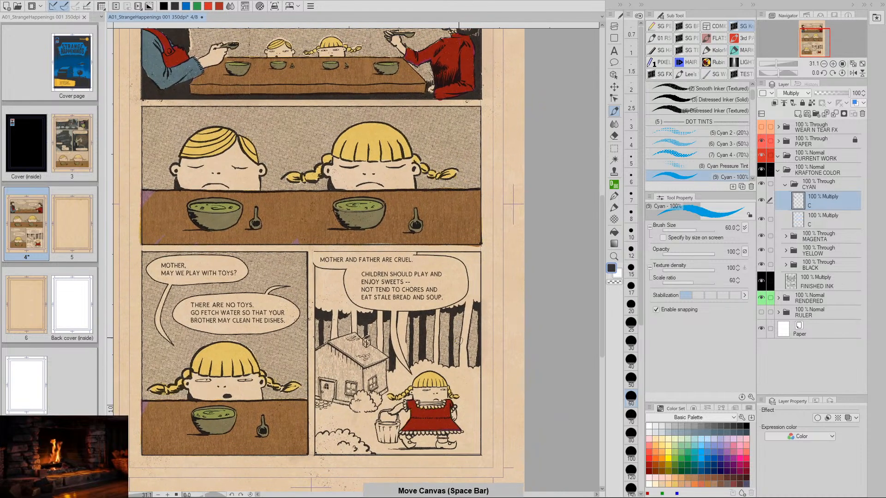
{"action": "left_click_drag", "start_coordinate": [464, 358], "coordinate": [463, 308]}
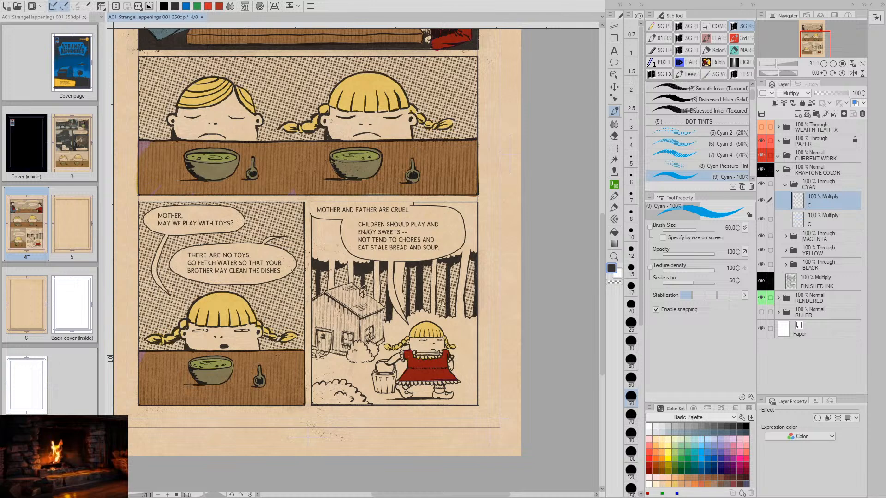
{"action": "mouse_move", "coordinate": [463, 240]}
{"action": "left_mouse_down"}
{"action": "mouse_move", "coordinate": [464, 291]}
{"action": "mouse_move", "coordinate": [462, 240]}
{"action": "left_mouse_up"}
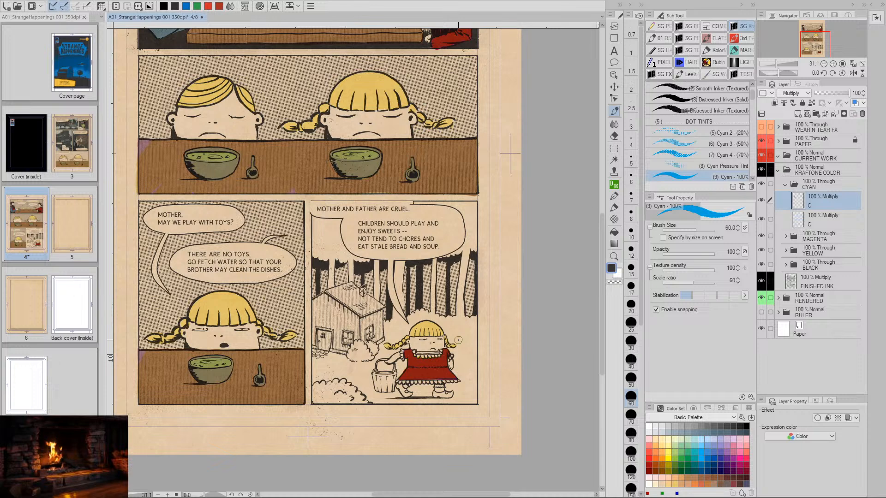
{"action": "key", "text": "space"}
{"action": "left_click_drag", "start_coordinate": [454, 292], "coordinate": [454, 342]}
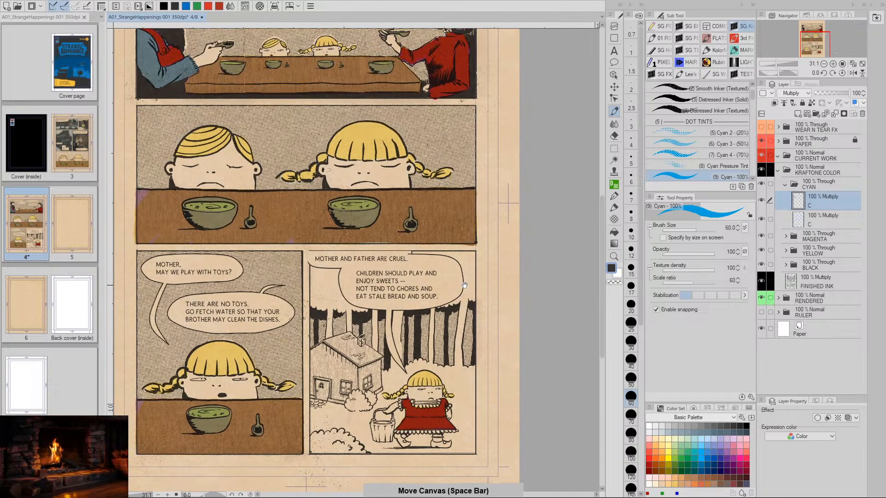
{"action": "left_click_drag", "start_coordinate": [462, 304], "coordinate": [473, 320]}
{"action": "left_click_drag", "start_coordinate": [458, 378], "coordinate": [459, 322]}
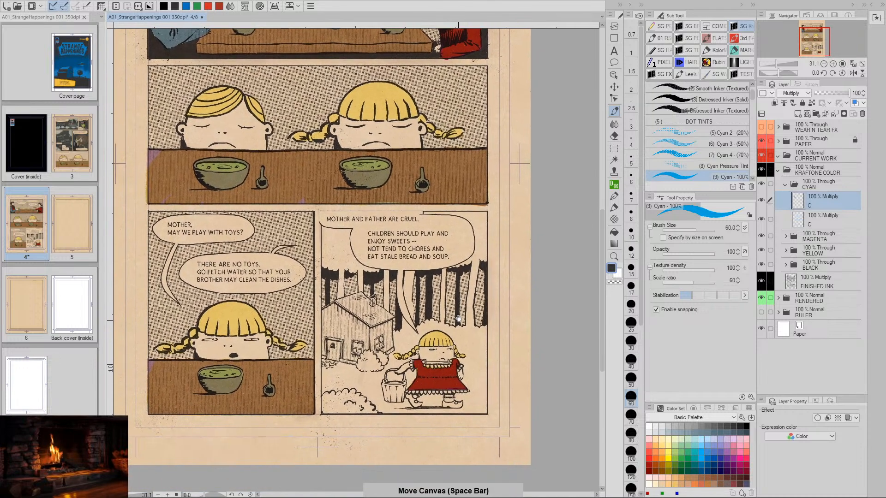
{"action": "mouse_move", "coordinate": [469, 280]}
{"action": "left_mouse_down"}
{"action": "mouse_move", "coordinate": [475, 315]}
{"action": "mouse_move", "coordinate": [491, 292]}
{"action": "left_mouse_up"}
{"action": "key", "text": "ctrl+z"}
{"action": "key", "text": "space"}
{"action": "left_click_drag", "start_coordinate": [459, 220], "coordinate": [458, 284]}
{"action": "left_click_drag", "start_coordinate": [439, 349], "coordinate": [489, 307]}
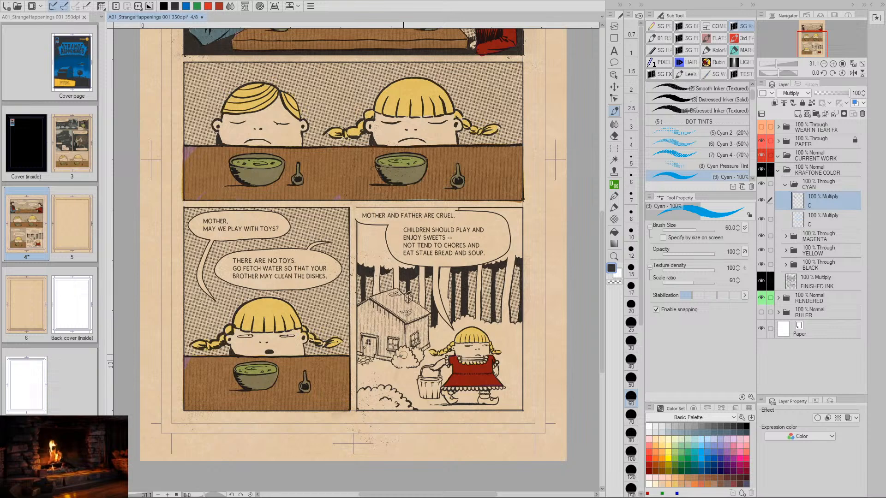
{"action": "left_click_drag", "start_coordinate": [446, 330], "coordinate": [424, 354]}
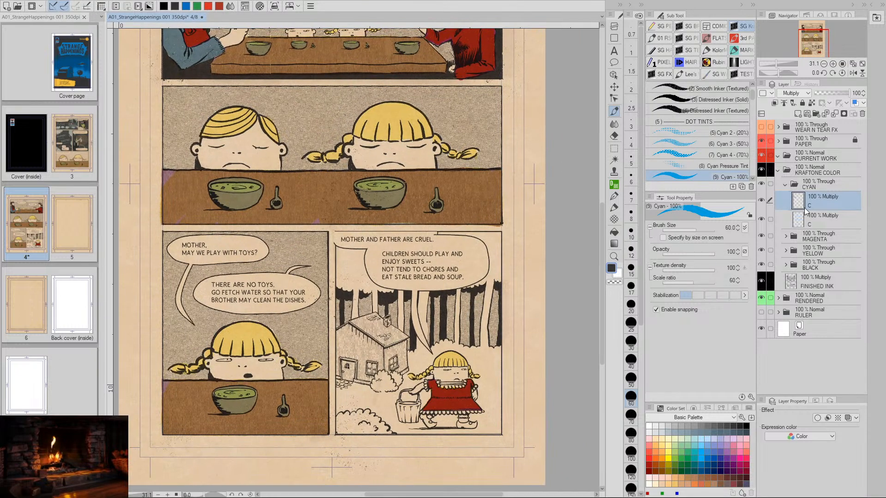
- Collapse the CYAN folder, then expand the MAGENTA folder and make its upper M layer active
{"action": "left_click", "coordinate": [794, 186]}
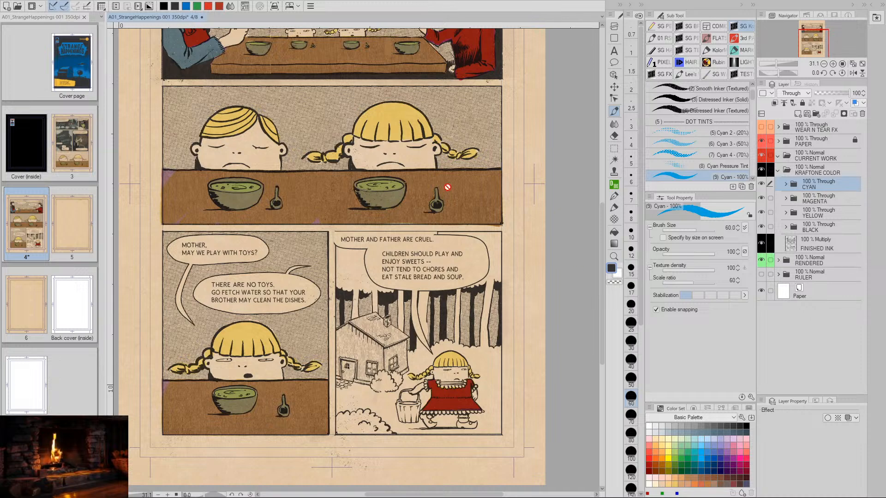
{"action": "left_click_drag", "start_coordinate": [447, 229], "coordinate": [434, 335]}
{"action": "left_click_drag", "start_coordinate": [461, 276], "coordinate": [478, 310]}
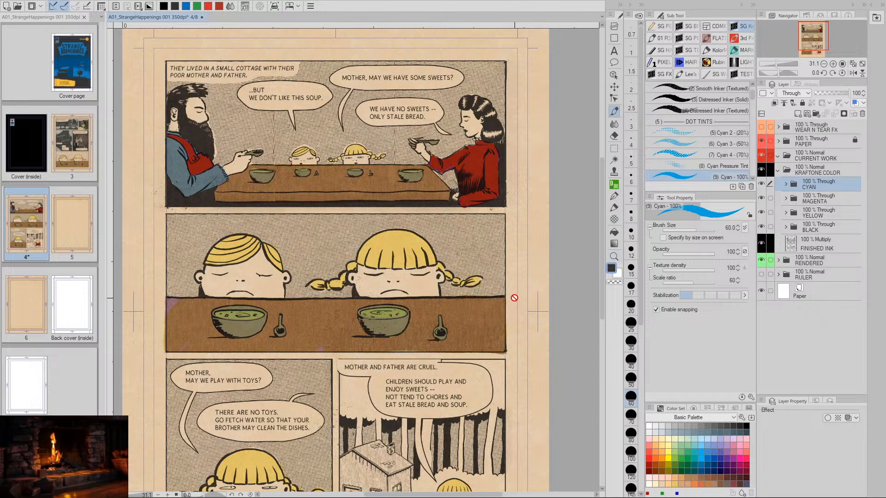
{"action": "left_click_drag", "start_coordinate": [478, 263], "coordinate": [477, 328]}
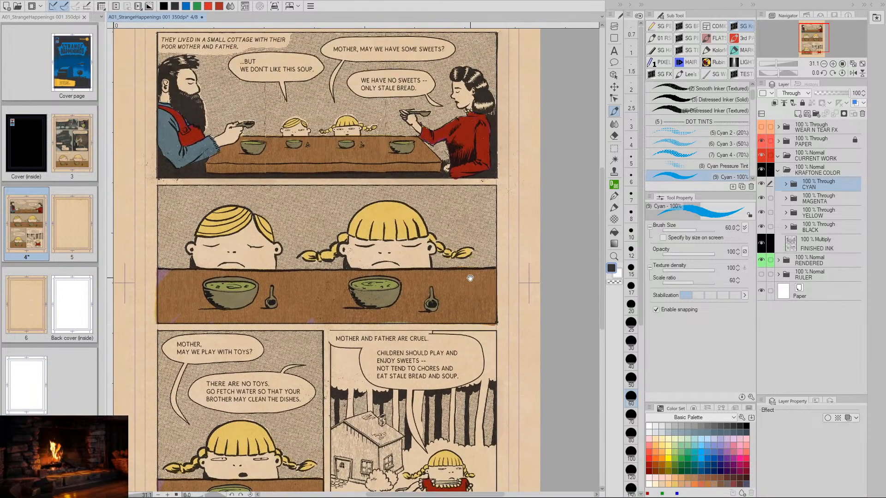
{"action": "left_click_drag", "start_coordinate": [464, 256], "coordinate": [478, 345]}
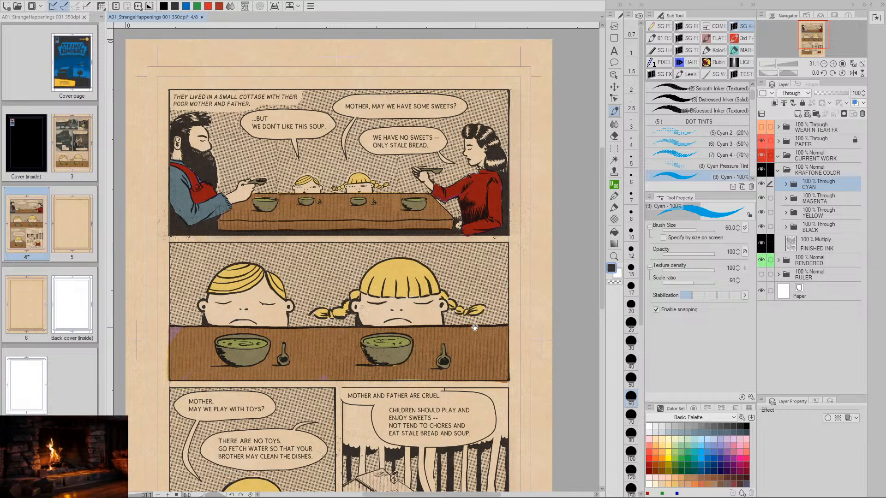
{"action": "scroll", "coordinate": [465, 313], "scroll_direction": "up", "scroll_amount": 1}
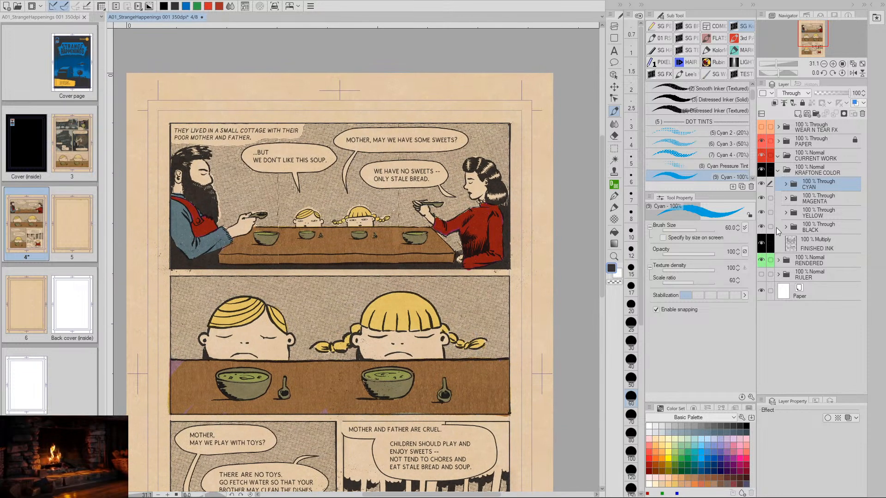
{"action": "left_click", "coordinate": [794, 203]}
{"action": "left_click", "coordinate": [800, 220]}
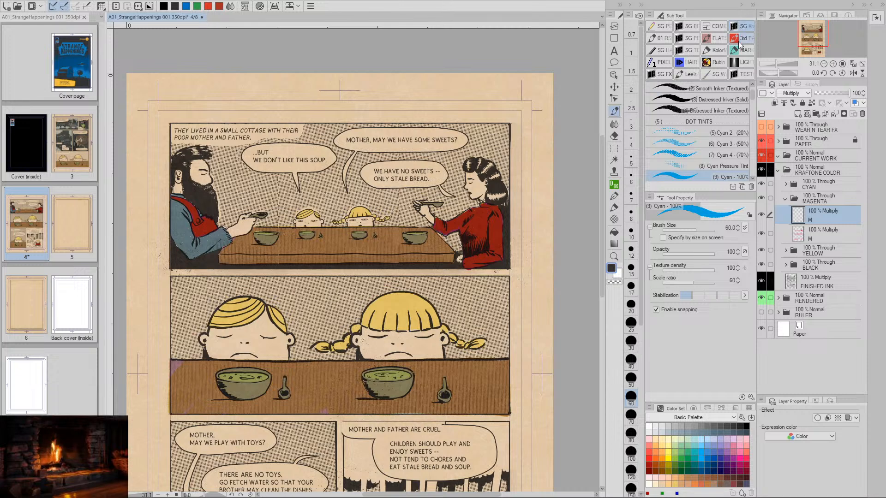
- Choose the Magenta 2 (20%) dot tint brush and set its size to 90 for tinting the mother
{"action": "scroll", "coordinate": [752, 113], "scroll_direction": "down", "scroll_amount": 4}
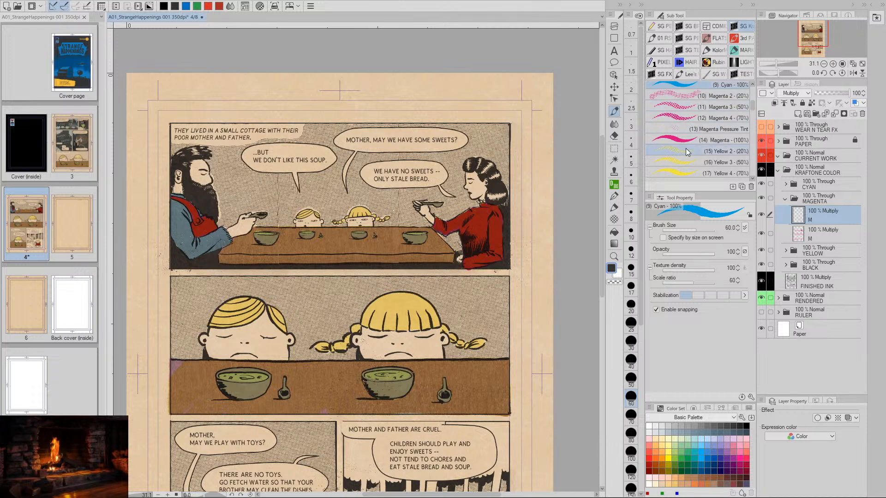
{"action": "left_click", "coordinate": [687, 97]}
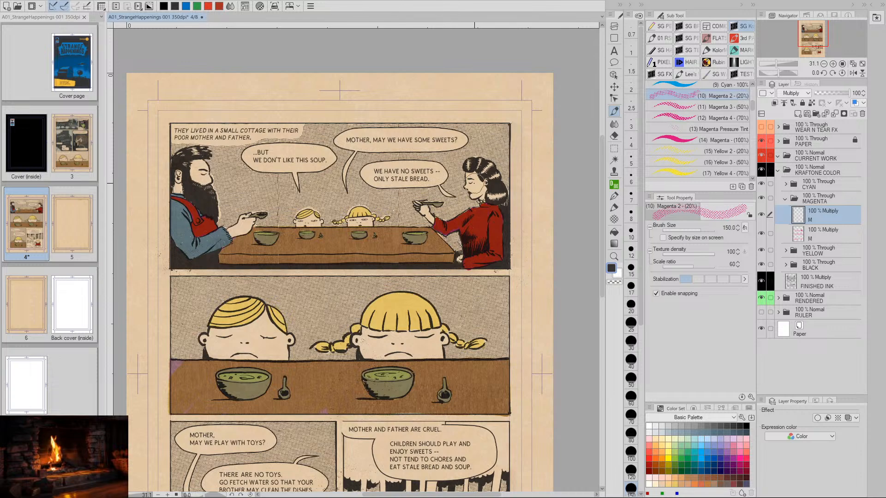
{"action": "left_click_drag", "start_coordinate": [474, 199], "coordinate": [450, 229]}
{"action": "key", "text": "/"}
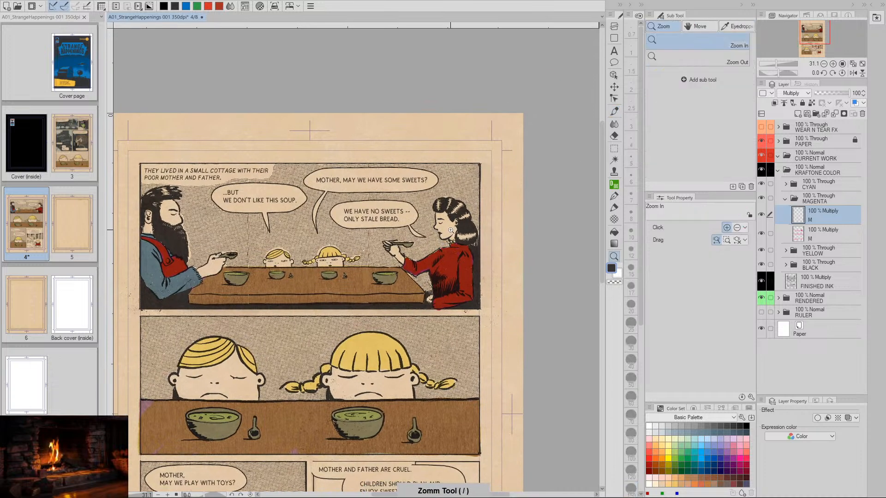
{"action": "left_click", "coordinate": [450, 230]}
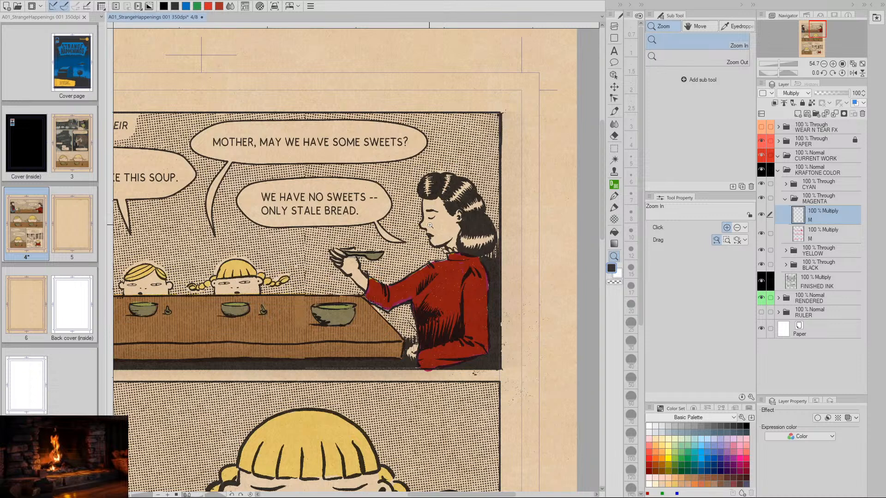
{"action": "key", "text": "p"}
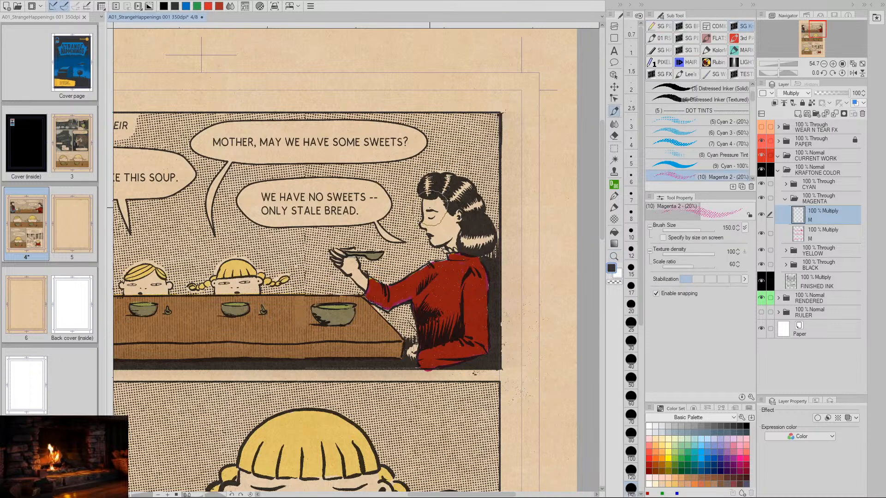
{"action": "key", "text": "bracketleft"}
{"action": "key", "text": "bracketleft"}
{"action": "key", "text": "bracketleft"}
{"action": "key", "text": "bracketleft"}
{"action": "key", "text": "bracketleft"}
{"action": "key", "text": "bracketleft"}
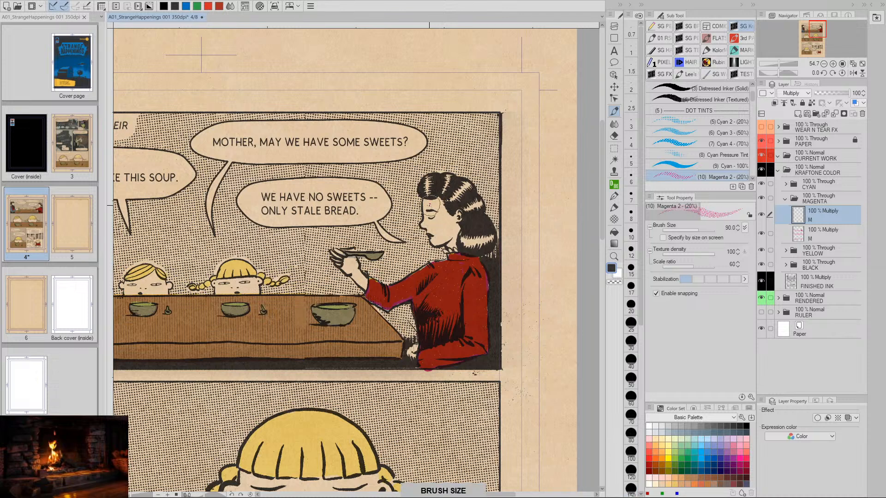
- Paint the 20% magenta dot tint over the mother's face and her hand holding the spoon in the first panel
{"action": "left_click", "coordinate": [429, 206]}
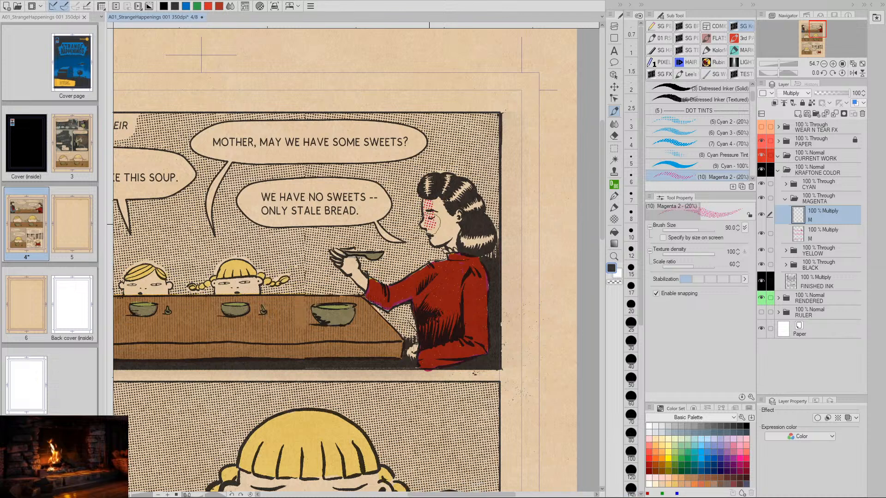
{"action": "left_click_drag", "start_coordinate": [428, 222], "coordinate": [438, 234]}
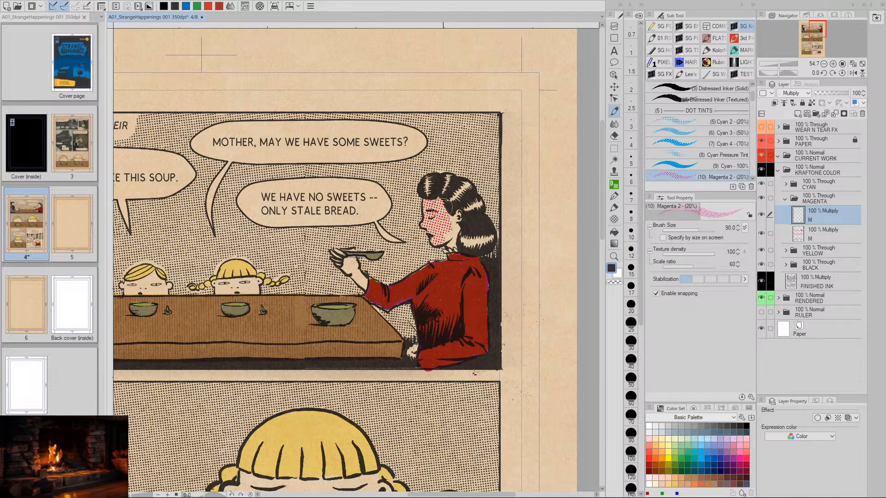
{"action": "left_click_drag", "start_coordinate": [443, 210], "coordinate": [451, 241]}
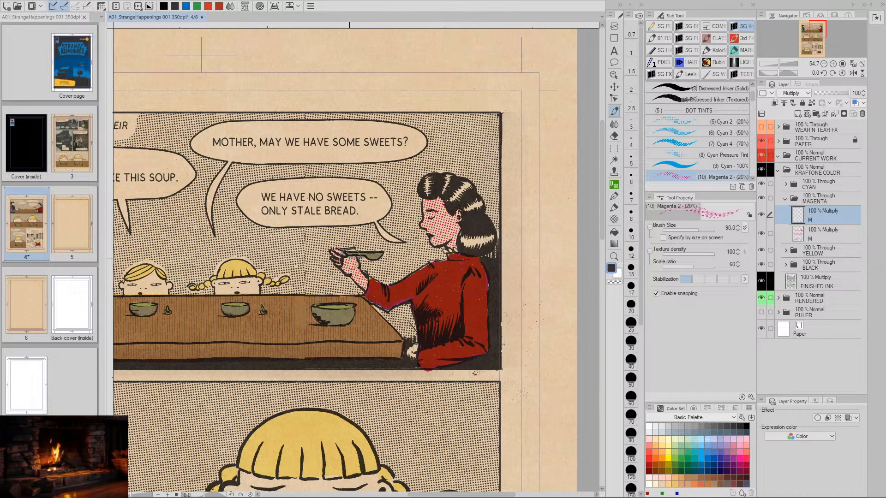
- Tint the faces of the boy and the girl at the dinner table in the first panel with magenta dots
{"action": "key", "text": "space"}
{"action": "left_click_drag", "start_coordinate": [348, 302], "coordinate": [500, 287]}
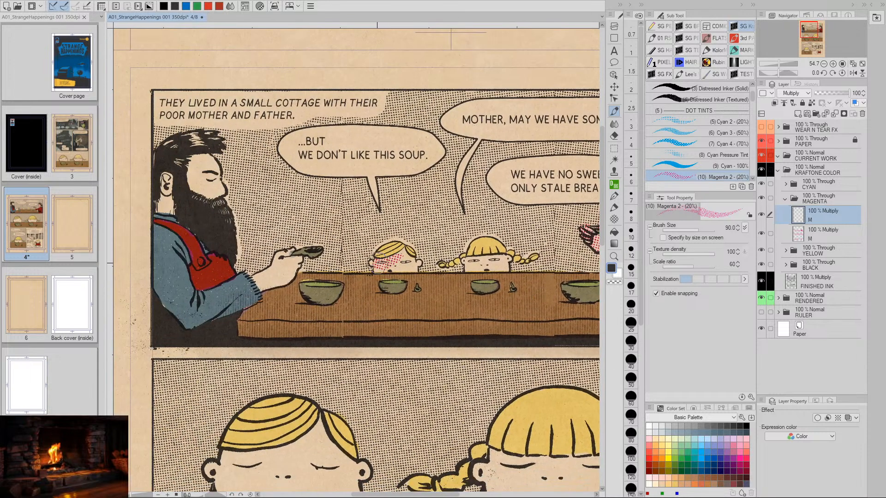
{"action": "left_click_drag", "start_coordinate": [378, 266], "coordinate": [410, 269]}
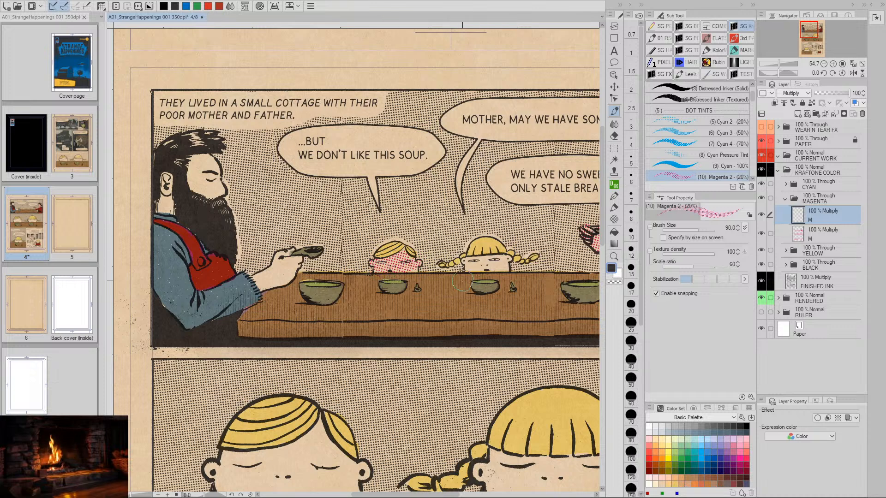
{"action": "key", "text": "ctrl+z"}
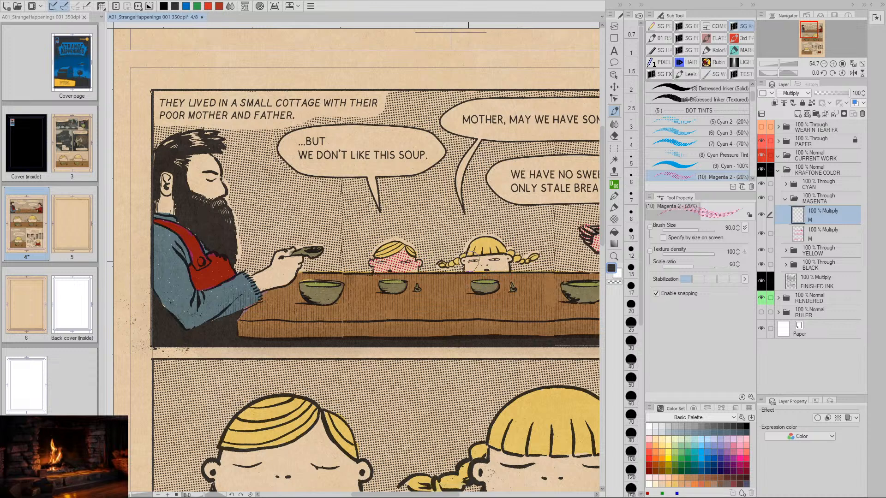
{"action": "mouse_move", "coordinate": [496, 260]}
{"action": "left_mouse_down"}
{"action": "mouse_move", "coordinate": [470, 271]}
{"action": "mouse_move", "coordinate": [503, 272]}
{"action": "left_mouse_up"}
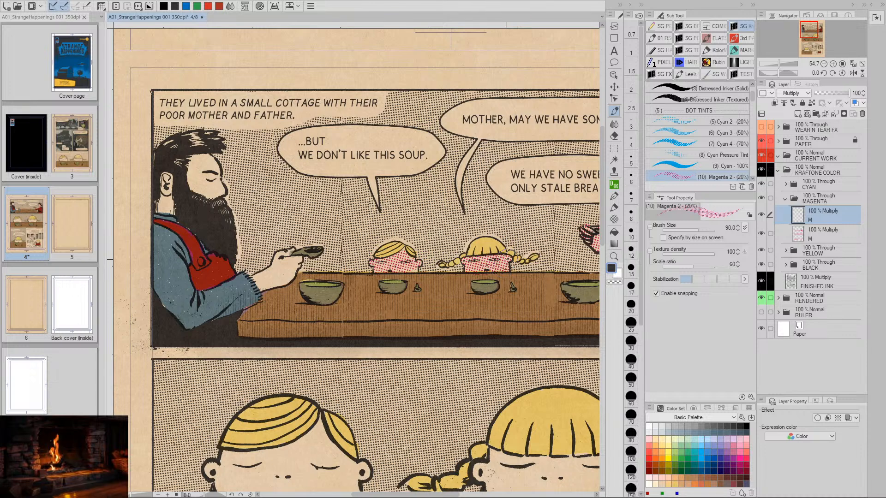
- Cover the father's hand, face, ear and neck in the first panel with the 20% magenta dot tint
{"action": "key", "text": "space"}
{"action": "mouse_move", "coordinate": [298, 264]}
{"action": "left_mouse_down"}
{"action": "mouse_move", "coordinate": [406, 292]}
{"action": "mouse_move", "coordinate": [390, 286]}
{"action": "mouse_move", "coordinate": [379, 302]}
{"action": "left_mouse_up"}
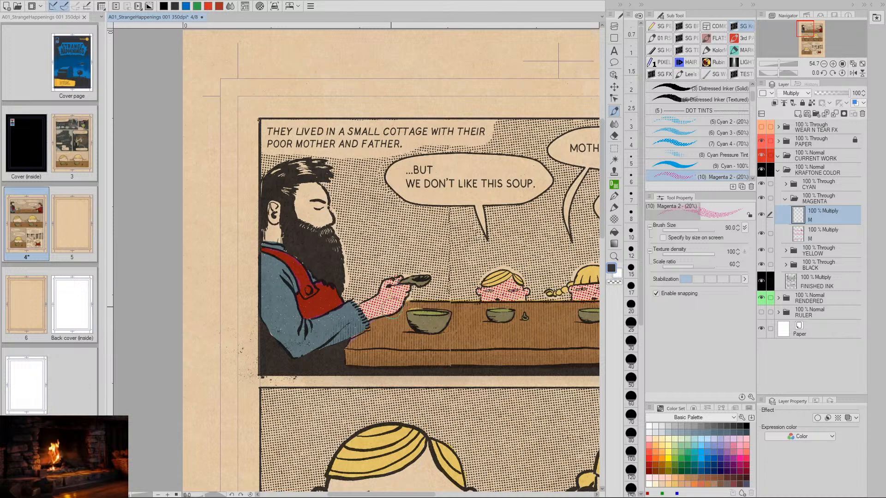
{"action": "key", "text": "space"}
{"action": "left_click_drag", "start_coordinate": [351, 270], "coordinate": [404, 348]}
{"action": "mouse_move", "coordinate": [327, 285]}
{"action": "left_mouse_down"}
{"action": "mouse_move", "coordinate": [324, 312]}
{"action": "mouse_move", "coordinate": [335, 282]}
{"action": "mouse_move", "coordinate": [343, 292]}
{"action": "mouse_move", "coordinate": [360, 274]}
{"action": "mouse_move", "coordinate": [380, 298]}
{"action": "left_mouse_up"}
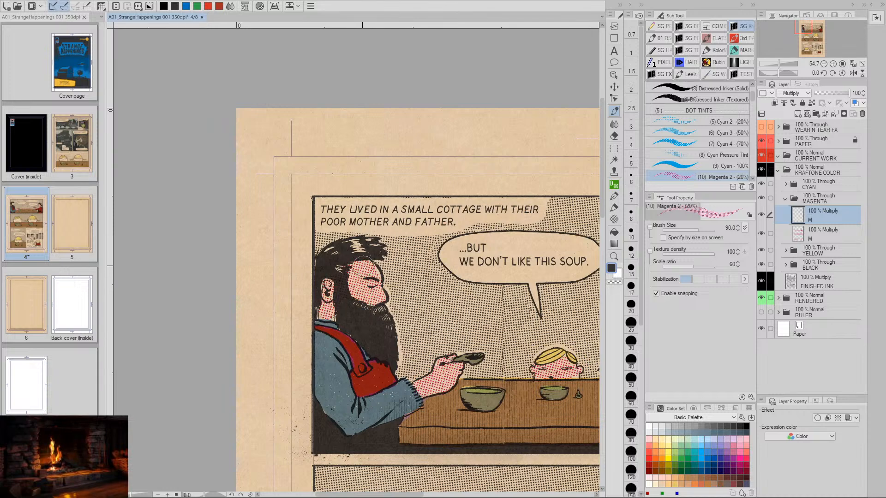
- Fill the boy's face and ears in the second panel with the 20% magenta dot tint
{"action": "key", "text": "space"}
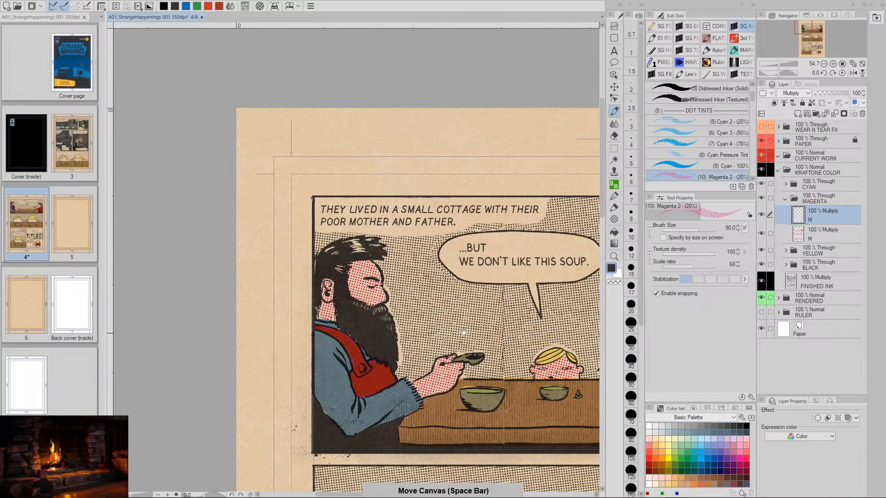
{"action": "left_click_drag", "start_coordinate": [538, 418], "coordinate": [457, 344]}
{"action": "key", "text": "ctrl+space"}
{"action": "key", "text": "space"}
{"action": "left_click_drag", "start_coordinate": [510, 352], "coordinate": [431, 320]}
{"action": "left_click_drag", "start_coordinate": [464, 357], "coordinate": [409, 331]}
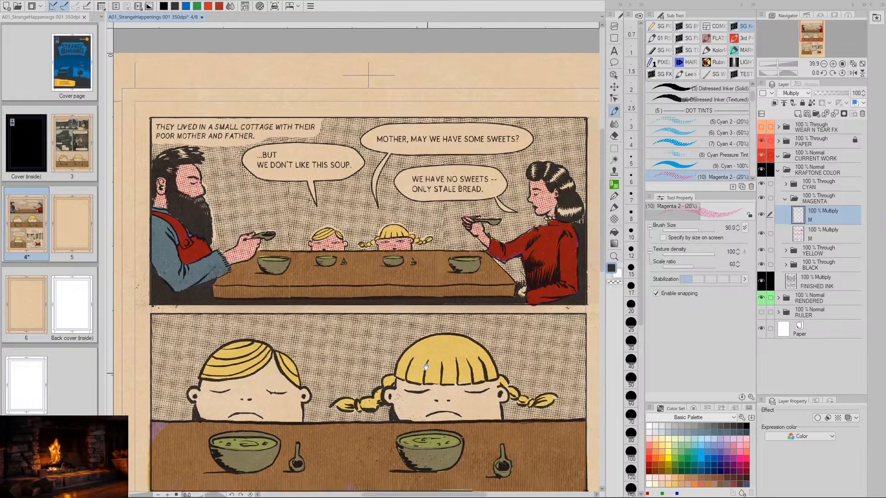
{"action": "left_click_drag", "start_coordinate": [364, 428], "coordinate": [370, 274]}
{"action": "key", "text": "ctrl+space"}
{"action": "mouse_move", "coordinate": [289, 264]}
{"action": "left_mouse_down"}
{"action": "mouse_move", "coordinate": [320, 254]}
{"action": "mouse_move", "coordinate": [461, 301]}
{"action": "left_mouse_up"}
{"action": "key", "text": "space"}
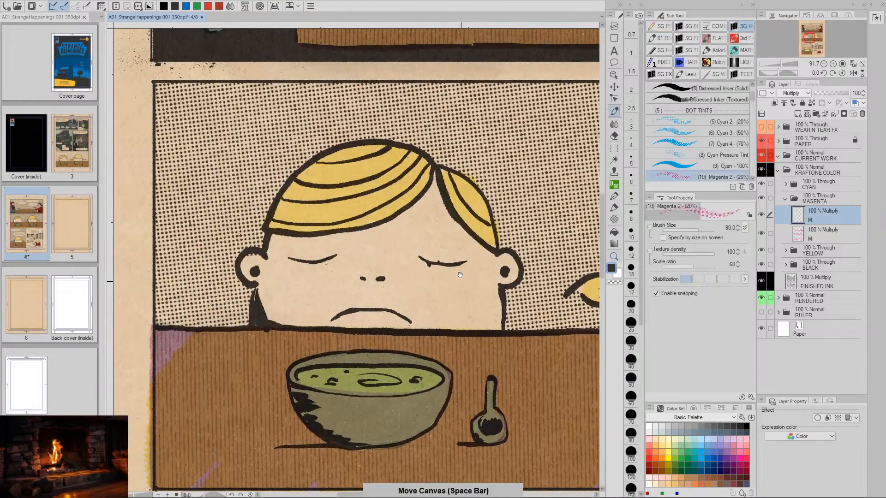
{"action": "mouse_move", "coordinate": [435, 178]}
{"action": "left_mouse_down"}
{"action": "mouse_move", "coordinate": [419, 216]}
{"action": "mouse_move", "coordinate": [425, 204]}
{"action": "mouse_move", "coordinate": [379, 233]}
{"action": "mouse_move", "coordinate": [282, 242]}
{"action": "mouse_move", "coordinate": [253, 271]}
{"action": "mouse_move", "coordinate": [266, 308]}
{"action": "mouse_move", "coordinate": [283, 254]}
{"action": "mouse_move", "coordinate": [277, 317]}
{"action": "mouse_move", "coordinate": [354, 318]}
{"action": "mouse_move", "coordinate": [359, 301]}
{"action": "left_mouse_up"}
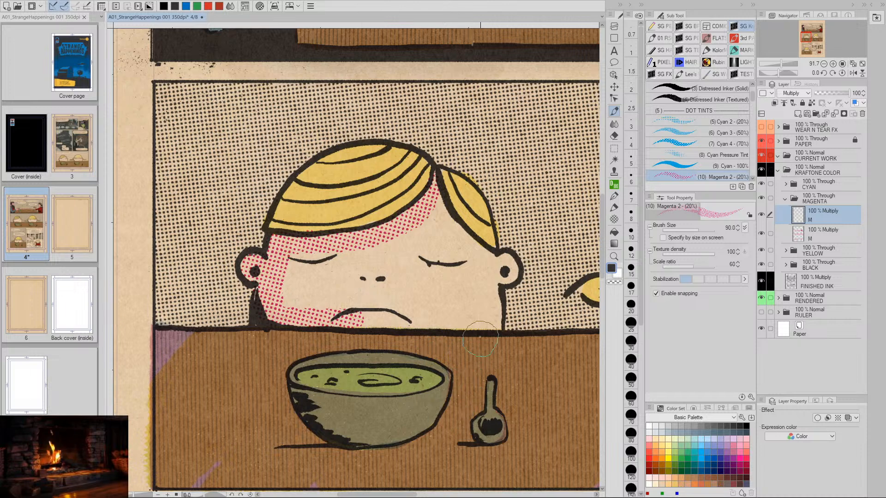
{"action": "key", "text": "space"}
{"action": "left_click_drag", "start_coordinate": [480, 337], "coordinate": [449, 339]}
- Fill the girl's face and ears in the second panel with the 20% magenta dot tint
{"action": "mouse_move", "coordinate": [264, 270]}
{"action": "left_mouse_down"}
{"action": "mouse_move", "coordinate": [257, 298]}
{"action": "mouse_move", "coordinate": [279, 275]}
{"action": "mouse_move", "coordinate": [282, 303]}
{"action": "mouse_move", "coordinate": [292, 253]}
{"action": "mouse_move", "coordinate": [299, 311]}
{"action": "mouse_move", "coordinate": [313, 270]}
{"action": "mouse_move", "coordinate": [327, 265]}
{"action": "mouse_move", "coordinate": [327, 313]}
{"action": "mouse_move", "coordinate": [341, 253]}
{"action": "mouse_move", "coordinate": [344, 320]}
{"action": "mouse_move", "coordinate": [360, 278]}
{"action": "mouse_move", "coordinate": [366, 319]}
{"action": "mouse_move", "coordinate": [383, 259]}
{"action": "mouse_move", "coordinate": [384, 321]}
{"action": "mouse_move", "coordinate": [396, 296]}
{"action": "mouse_move", "coordinate": [396, 226]}
{"action": "mouse_move", "coordinate": [405, 321]}
{"action": "mouse_move", "coordinate": [403, 205]}
{"action": "mouse_move", "coordinate": [454, 268]}
{"action": "mouse_move", "coordinate": [475, 274]}
{"action": "mouse_move", "coordinate": [424, 262]}
{"action": "mouse_move", "coordinate": [432, 253]}
{"action": "mouse_move", "coordinate": [419, 322]}
{"action": "mouse_move", "coordinate": [437, 296]}
{"action": "mouse_move", "coordinate": [449, 298]}
{"action": "mouse_move", "coordinate": [480, 352]}
{"action": "mouse_move", "coordinate": [523, 352]}
{"action": "mouse_move", "coordinate": [358, 359]}
{"action": "mouse_move", "coordinate": [435, 341]}
{"action": "mouse_move", "coordinate": [345, 356]}
{"action": "left_mouse_up"}
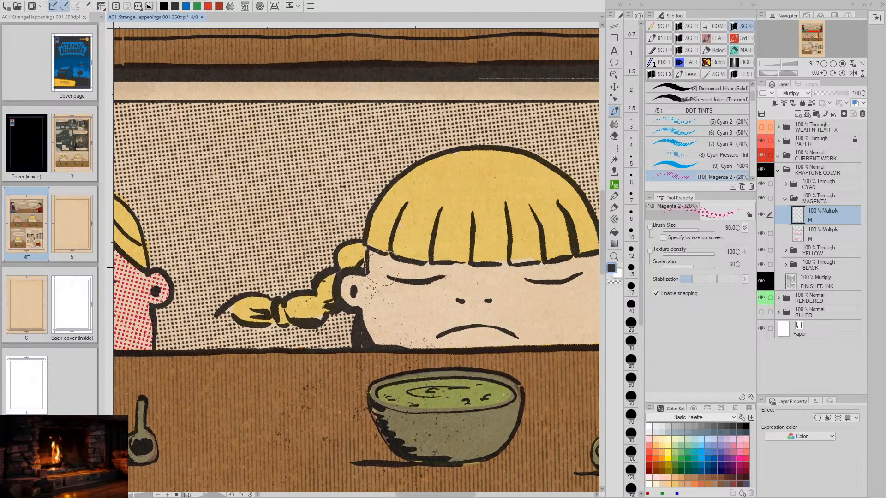
{"action": "mouse_move", "coordinate": [381, 268]}
{"action": "left_mouse_down"}
{"action": "mouse_move", "coordinate": [429, 275]}
{"action": "mouse_move", "coordinate": [583, 263]}
{"action": "mouse_move", "coordinate": [484, 281]}
{"action": "left_mouse_up"}
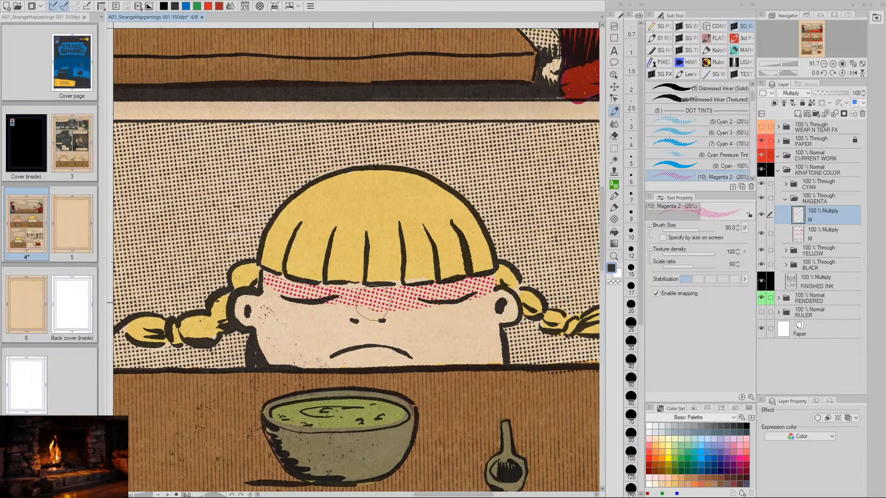
{"action": "mouse_move", "coordinate": [373, 302]}
{"action": "left_mouse_down"}
{"action": "mouse_move", "coordinate": [271, 281]}
{"action": "mouse_move", "coordinate": [270, 310]}
{"action": "mouse_move", "coordinate": [247, 305]}
{"action": "mouse_move", "coordinate": [262, 318]}
{"action": "mouse_move", "coordinate": [269, 354]}
{"action": "mouse_move", "coordinate": [274, 315]}
{"action": "mouse_move", "coordinate": [283, 354]}
{"action": "mouse_move", "coordinate": [303, 322]}
{"action": "mouse_move", "coordinate": [306, 357]}
{"action": "mouse_move", "coordinate": [318, 320]}
{"action": "mouse_move", "coordinate": [331, 312]}
{"action": "mouse_move", "coordinate": [332, 366]}
{"action": "mouse_move", "coordinate": [347, 359]}
{"action": "mouse_move", "coordinate": [373, 306]}
{"action": "mouse_move", "coordinate": [386, 353]}
{"action": "mouse_move", "coordinate": [432, 309]}
{"action": "mouse_move", "coordinate": [421, 353]}
{"action": "mouse_move", "coordinate": [439, 347]}
{"action": "mouse_move", "coordinate": [469, 300]}
{"action": "mouse_move", "coordinate": [487, 300]}
{"action": "mouse_move", "coordinate": [493, 354]}
{"action": "mouse_move", "coordinate": [425, 357]}
{"action": "mouse_move", "coordinate": [463, 343]}
{"action": "mouse_move", "coordinate": [512, 307]}
{"action": "left_mouse_up"}
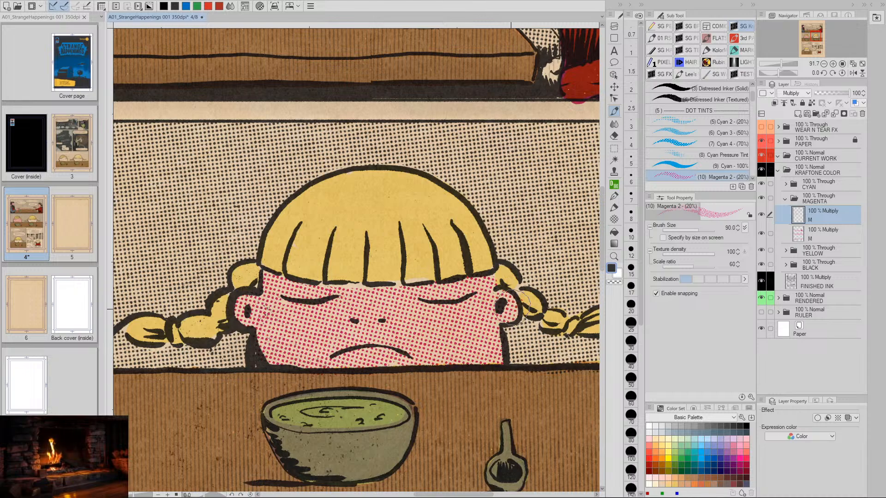
- Review the magenta skin tints in the first two panels, both close up and at page scale
{"action": "left_click_drag", "start_coordinate": [542, 399], "coordinate": [447, 283]}
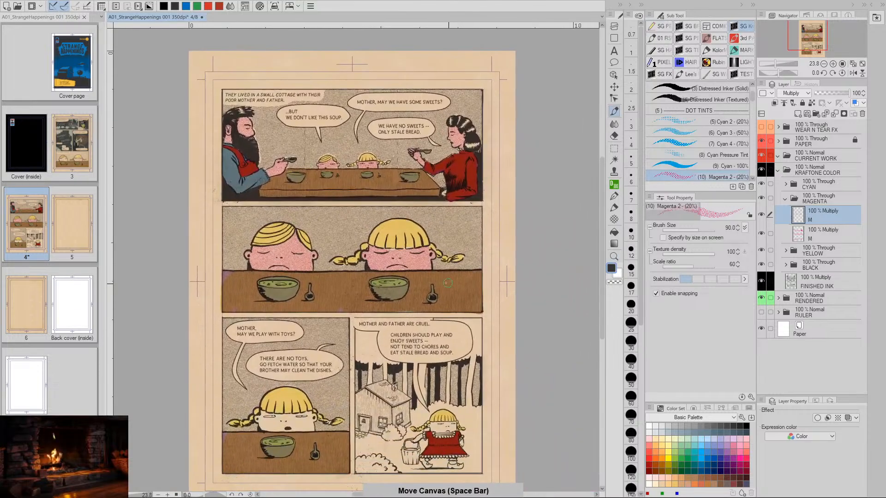
{"action": "left_click_drag", "start_coordinate": [398, 256], "coordinate": [442, 254]}
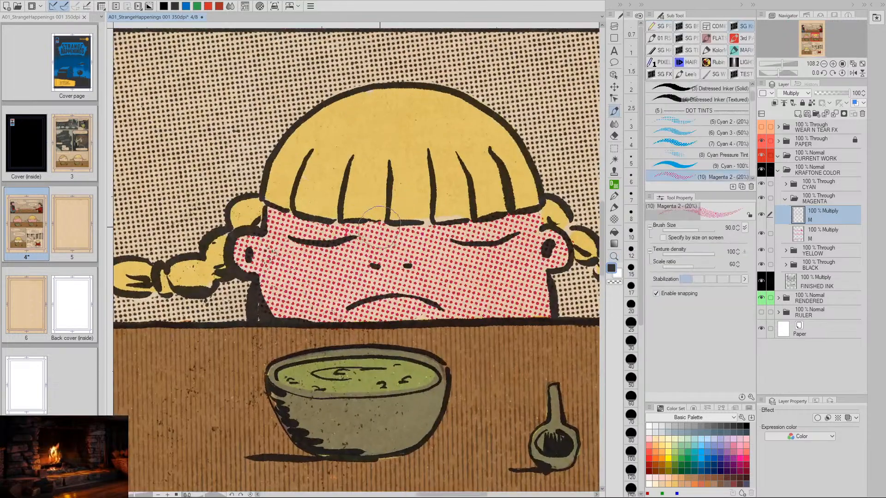
{"action": "left_click_drag", "start_coordinate": [489, 363], "coordinate": [449, 183]}
{"action": "key", "text": "/"}
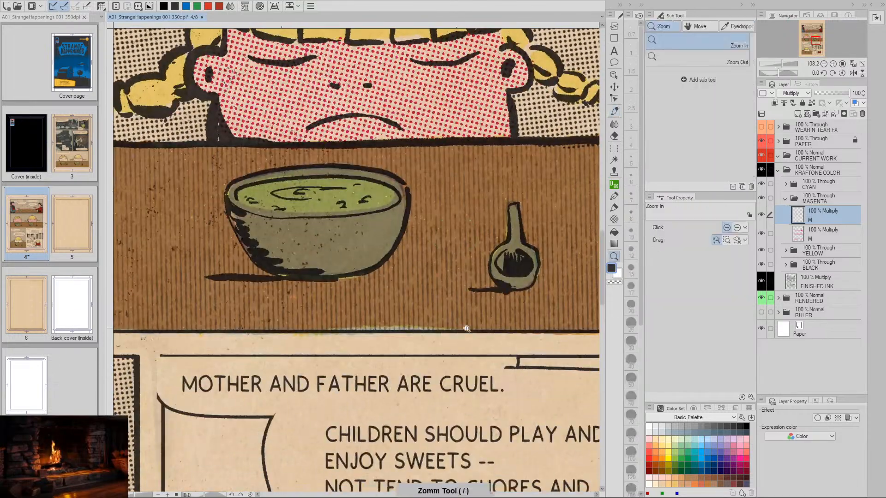
{"action": "left_click_drag", "start_coordinate": [466, 328], "coordinate": [430, 320]}
{"action": "mouse_move", "coordinate": [445, 271]}
{"action": "left_mouse_down"}
{"action": "mouse_move", "coordinate": [439, 215]}
{"action": "mouse_move", "coordinate": [424, 187]}
{"action": "mouse_move", "coordinate": [415, 295]}
{"action": "left_mouse_up"}
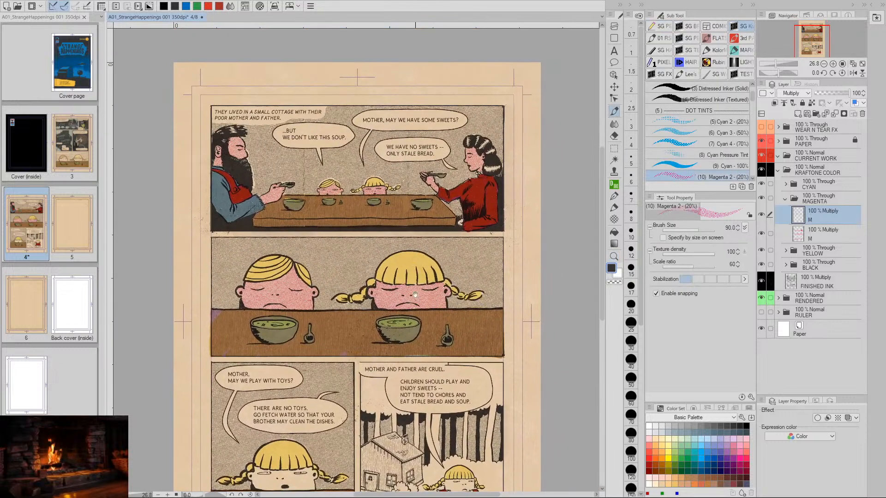
{"action": "left_click_drag", "start_coordinate": [445, 223], "coordinate": [439, 245]}
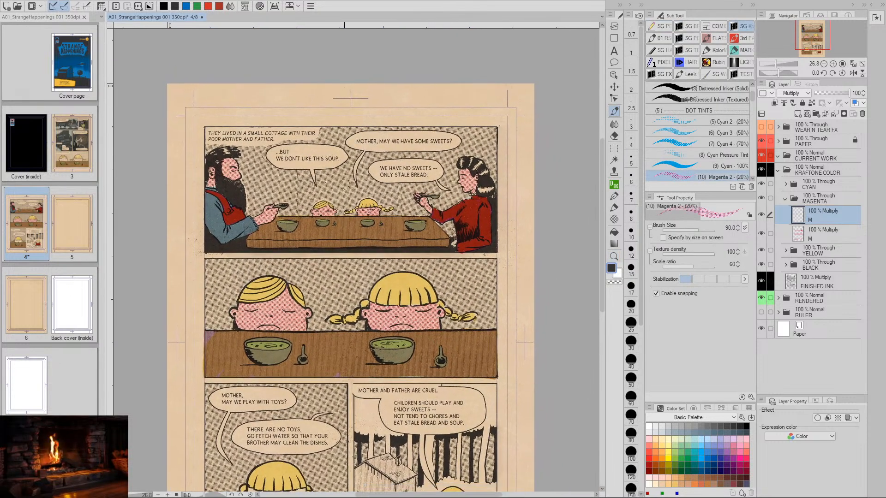
{"action": "mouse_move", "coordinate": [395, 227]}
{"action": "left_mouse_down"}
{"action": "mouse_move", "coordinate": [397, 304]}
{"action": "mouse_move", "coordinate": [386, 307]}
{"action": "mouse_move", "coordinate": [418, 260]}
{"action": "left_mouse_up"}
{"action": "key", "text": "/"}
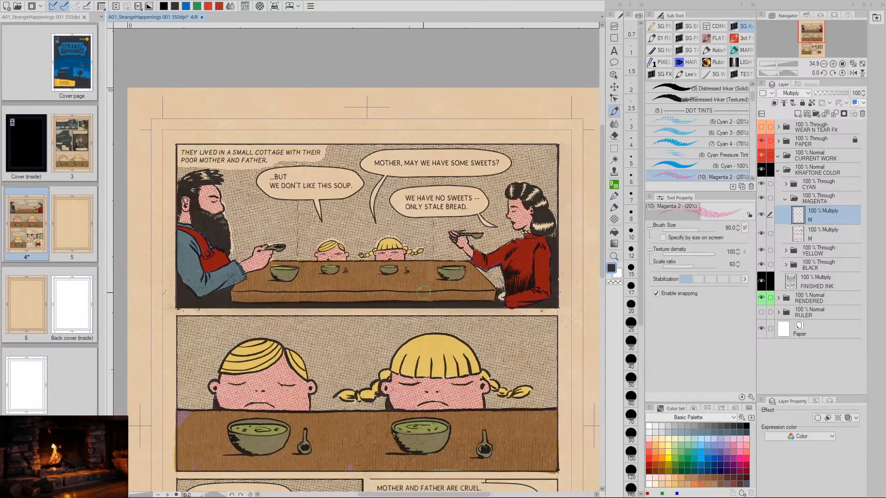
- Paint the 20% magenta dot tint over the girl's face in the third panel, where she asks to play with toys
{"action": "left_click_drag", "start_coordinate": [445, 299], "coordinate": [437, 253]}
{"action": "mouse_move", "coordinate": [440, 403]}
{"action": "left_mouse_down"}
{"action": "mouse_move", "coordinate": [432, 342]}
{"action": "mouse_move", "coordinate": [438, 250]}
{"action": "left_mouse_up"}
{"action": "left_click_drag", "start_coordinate": [430, 423], "coordinate": [388, 290]}
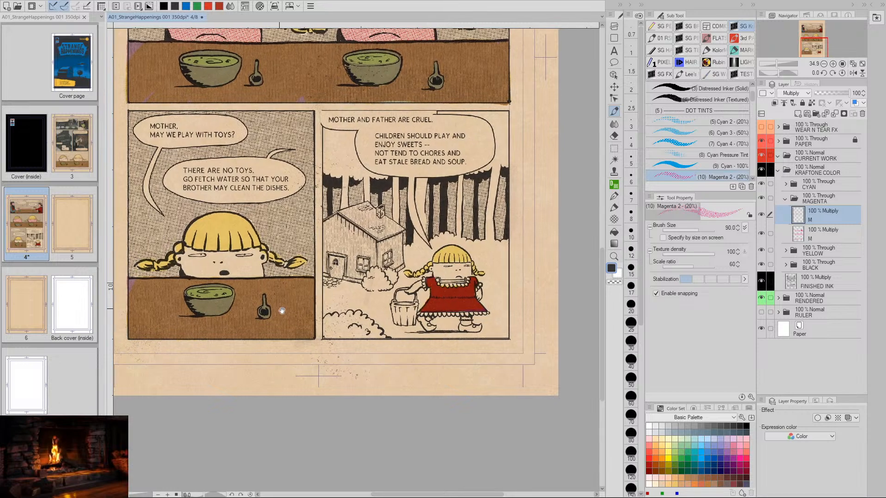
{"action": "mouse_move", "coordinate": [259, 287]}
{"action": "left_mouse_down"}
{"action": "mouse_move", "coordinate": [330, 305]}
{"action": "mouse_move", "coordinate": [313, 283]}
{"action": "mouse_move", "coordinate": [365, 282]}
{"action": "left_mouse_up"}
{"action": "key", "text": "/"}
{"action": "left_click_drag", "start_coordinate": [239, 277], "coordinate": [377, 304]}
{"action": "mouse_move", "coordinate": [290, 246]}
{"action": "left_mouse_down"}
{"action": "mouse_move", "coordinate": [279, 288]}
{"action": "mouse_move", "coordinate": [257, 280]}
{"action": "mouse_move", "coordinate": [277, 313]}
{"action": "mouse_move", "coordinate": [297, 297]}
{"action": "mouse_move", "coordinate": [316, 296]}
{"action": "mouse_move", "coordinate": [331, 338]}
{"action": "mouse_move", "coordinate": [561, 337]}
{"action": "mouse_move", "coordinate": [375, 340]}
{"action": "mouse_move", "coordinate": [332, 300]}
{"action": "mouse_move", "coordinate": [323, 263]}
{"action": "mouse_move", "coordinate": [325, 274]}
{"action": "mouse_move", "coordinate": [521, 258]}
{"action": "mouse_move", "coordinate": [581, 277]}
{"action": "mouse_move", "coordinate": [545, 296]}
{"action": "mouse_move", "coordinate": [548, 306]}
{"action": "mouse_move", "coordinate": [521, 299]}
{"action": "mouse_move", "coordinate": [494, 308]}
{"action": "mouse_move", "coordinate": [486, 274]}
{"action": "mouse_move", "coordinate": [342, 323]}
{"action": "mouse_move", "coordinate": [323, 295]}
{"action": "mouse_move", "coordinate": [460, 301]}
{"action": "left_mouse_up"}
- Tint the face and the free arm of the girl outside the cottage with 20% magenta dots
{"action": "key", "text": "/"}
{"action": "left_click_drag", "start_coordinate": [512, 318], "coordinate": [326, 313]}
{"action": "key", "text": "space"}
{"action": "left_click_drag", "start_coordinate": [350, 333], "coordinate": [302, 339]}
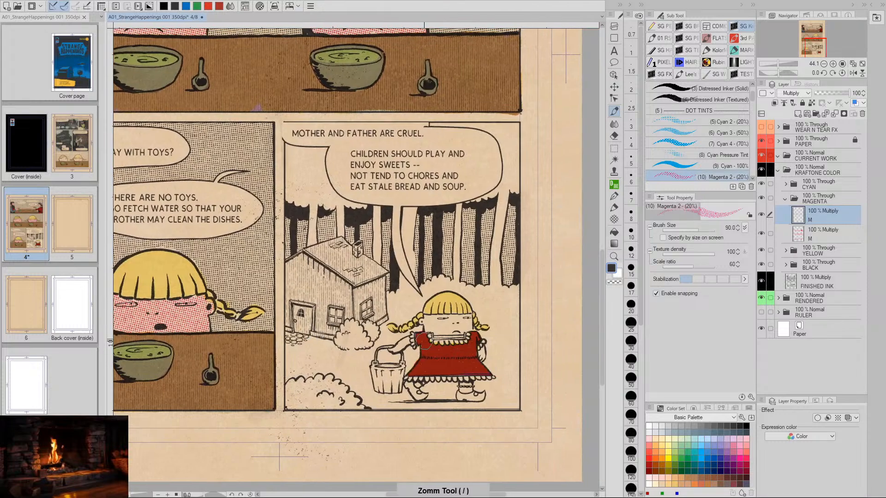
{"action": "left_click_drag", "start_coordinate": [428, 337], "coordinate": [496, 334]}
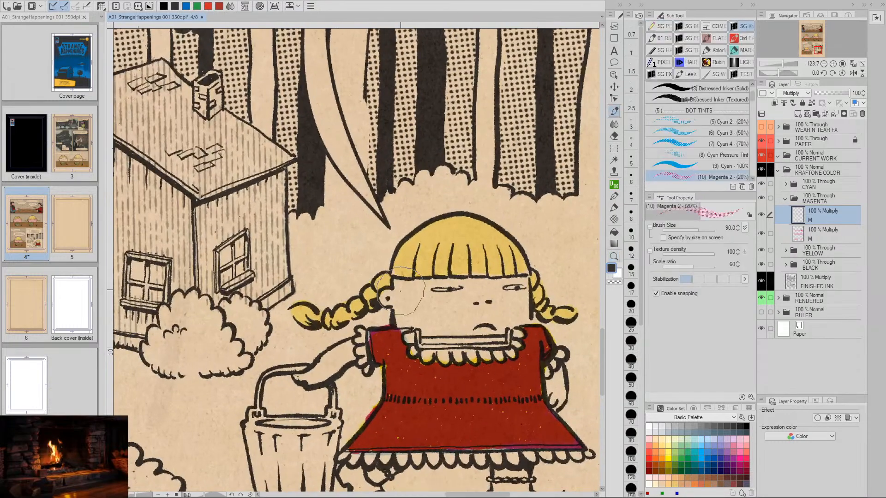
{"action": "mouse_move", "coordinate": [389, 297]}
{"action": "left_mouse_down"}
{"action": "mouse_move", "coordinate": [407, 317]}
{"action": "mouse_move", "coordinate": [412, 290]}
{"action": "mouse_move", "coordinate": [429, 322]}
{"action": "mouse_move", "coordinate": [435, 292]}
{"action": "mouse_move", "coordinate": [517, 289]}
{"action": "mouse_move", "coordinate": [517, 312]}
{"action": "mouse_move", "coordinate": [518, 290]}
{"action": "mouse_move", "coordinate": [513, 313]}
{"action": "mouse_move", "coordinate": [445, 311]}
{"action": "mouse_move", "coordinate": [447, 320]}
{"action": "mouse_move", "coordinate": [502, 317]}
{"action": "mouse_move", "coordinate": [493, 321]}
{"action": "mouse_move", "coordinate": [439, 318]}
{"action": "mouse_move", "coordinate": [497, 319]}
{"action": "mouse_move", "coordinate": [524, 314]}
{"action": "left_mouse_up"}
{"action": "key", "text": "space"}
{"action": "mouse_move", "coordinate": [510, 389]}
{"action": "left_mouse_down"}
{"action": "mouse_move", "coordinate": [465, 293]}
{"action": "mouse_move", "coordinate": [512, 295]}
{"action": "mouse_move", "coordinate": [499, 273]}
{"action": "mouse_move", "coordinate": [508, 301]}
{"action": "left_mouse_up"}
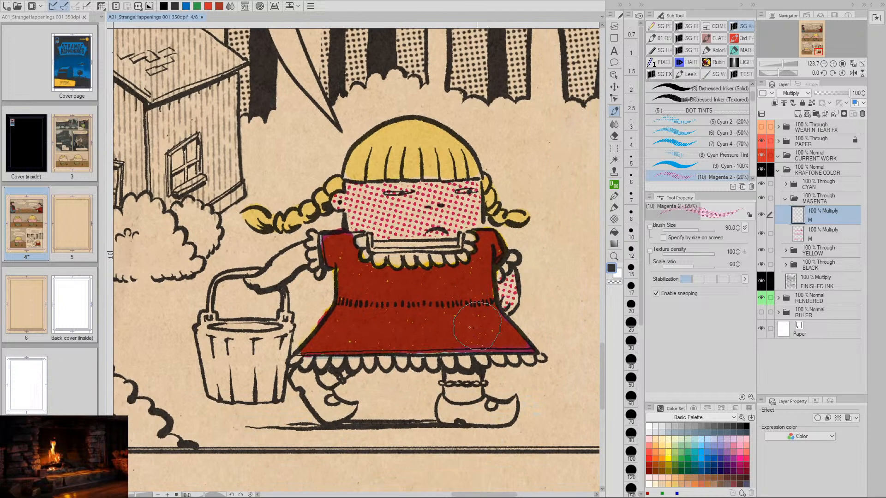
- Apply the magenta dot tint to the girl's bucket-carrying arm and the bare skin of her legs above the shoes
{"action": "key", "text": "space"}
{"action": "left_click_drag", "start_coordinate": [415, 323], "coordinate": [502, 342]}
{"action": "left_click_drag", "start_coordinate": [386, 271], "coordinate": [333, 305]}
{"action": "key", "text": "space"}
{"action": "mouse_move", "coordinate": [414, 315]}
{"action": "left_mouse_down"}
{"action": "mouse_move", "coordinate": [381, 299]}
{"action": "mouse_move", "coordinate": [331, 242]}
{"action": "left_mouse_up"}
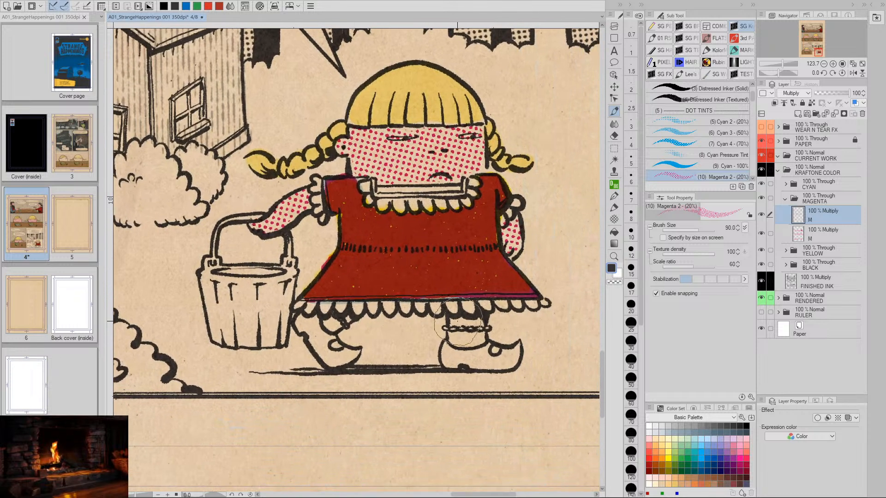
{"action": "left_click_drag", "start_coordinate": [456, 325], "coordinate": [477, 324]}
{"action": "scroll", "coordinate": [526, 328], "scroll_direction": "down", "scroll_amount": 5}
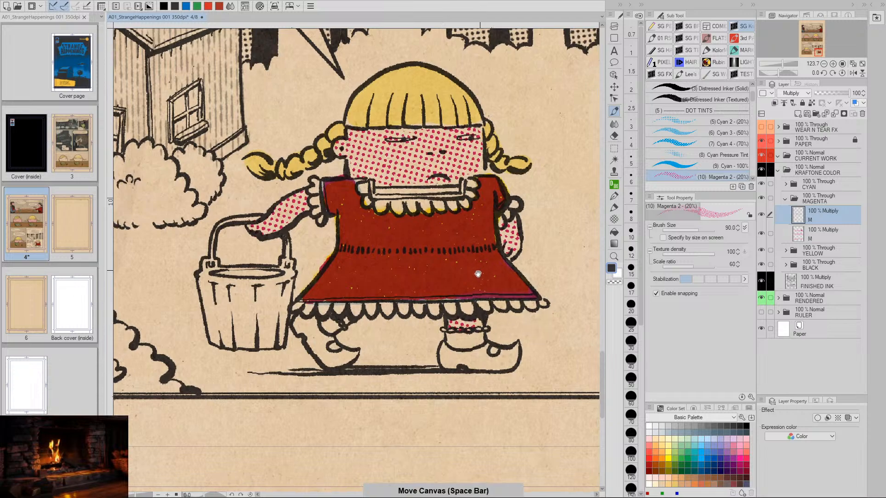
- Review the magenta skin tints across the whole comic page
{"action": "key", "text": "slash"}
{"action": "key", "text": "space"}
{"action": "left_click_drag", "start_coordinate": [463, 318], "coordinate": [487, 381]}
{"action": "key", "text": "slash"}
{"action": "mouse_move", "coordinate": [466, 359]}
{"action": "left_mouse_down"}
{"action": "mouse_move", "coordinate": [418, 357]}
{"action": "mouse_move", "coordinate": [403, 303]}
{"action": "left_mouse_up"}
{"action": "key", "text": "space"}
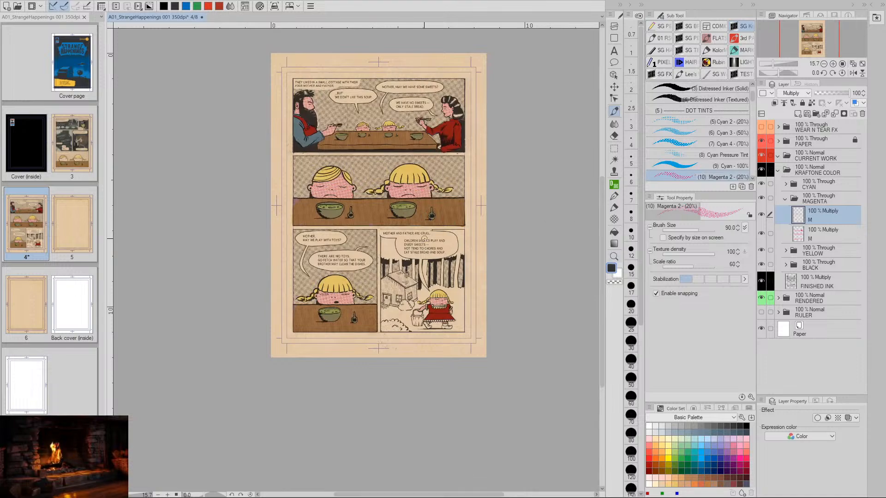
- Try to lighten the magenta skin tint layer by raising its luminosity to 70
{"action": "key", "text": "slash"}
{"action": "left_click_drag", "start_coordinate": [431, 161], "coordinate": [473, 156]}
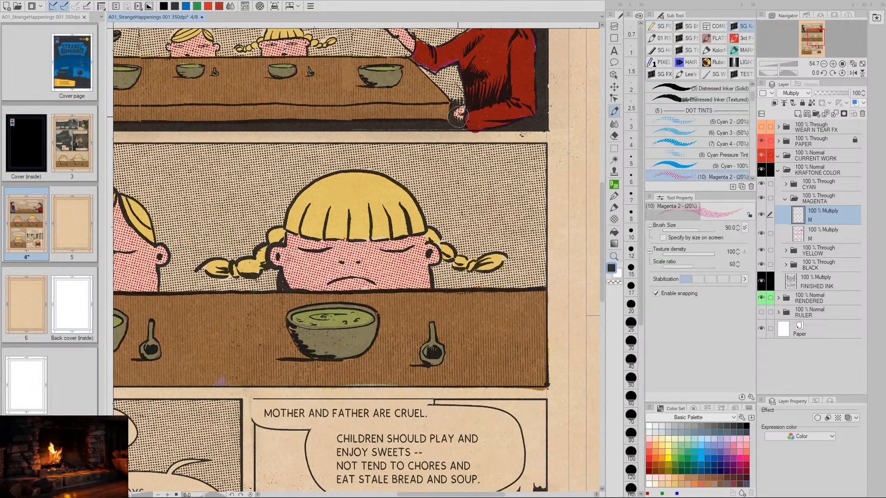
{"action": "key", "text": "space"}
{"action": "mouse_move", "coordinate": [485, 309]}
{"action": "left_mouse_down"}
{"action": "mouse_move", "coordinate": [451, 352]}
{"action": "mouse_move", "coordinate": [426, 354]}
{"action": "left_mouse_up"}
{"action": "key", "text": "slash"}
{"action": "key", "text": "space"}
{"action": "left_click_drag", "start_coordinate": [453, 354], "coordinate": [434, 250]}
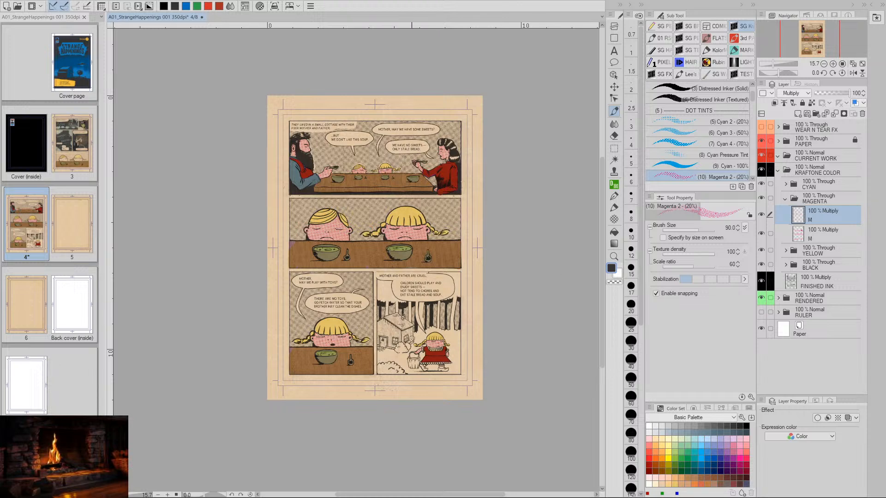
{"action": "key", "text": "ctrl+u"}
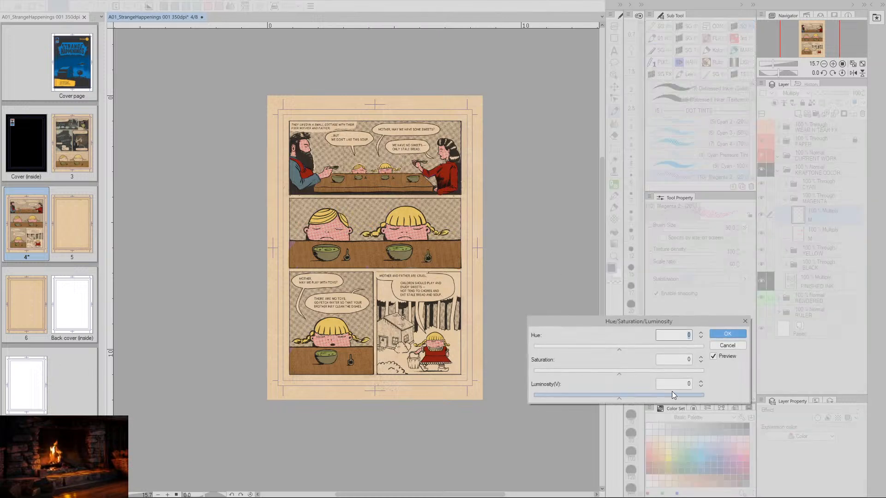
{"action": "left_click", "coordinate": [690, 383]}
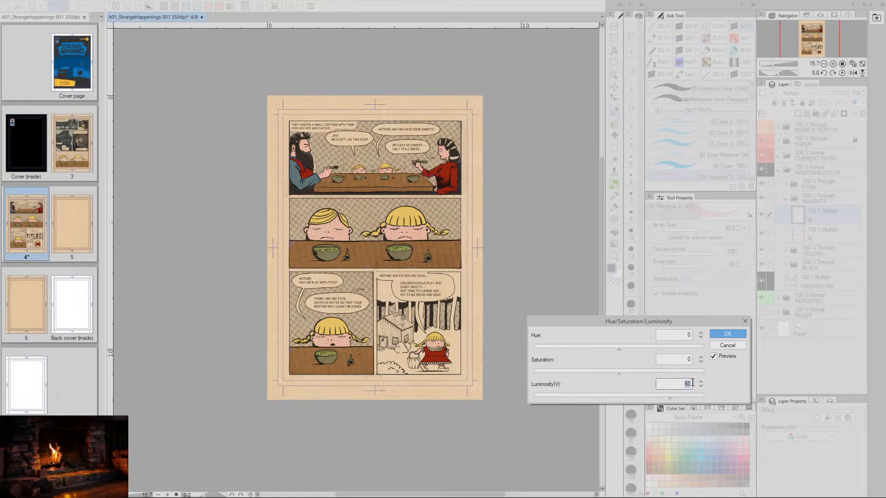
{"action": "type", "text": "70"}
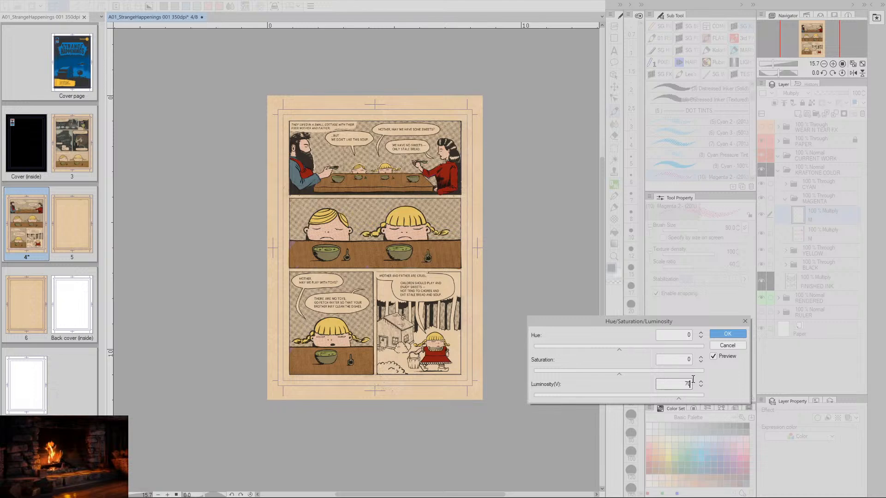
{"action": "key", "text": "Return"}
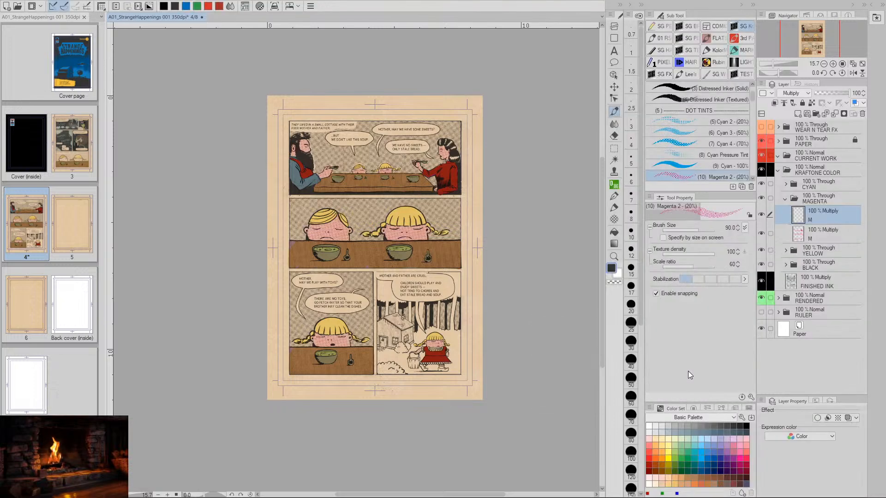
- Soften the magenta skin dots by setting the tint layer's luminosity to 70, checking the girl's face in the third panel
{"action": "key", "text": "/"}
{"action": "mouse_move", "coordinate": [352, 349]}
{"action": "left_mouse_down"}
{"action": "mouse_move", "coordinate": [370, 343]}
{"action": "mouse_move", "coordinate": [392, 353]}
{"action": "left_mouse_up"}
{"action": "key", "text": "b"}
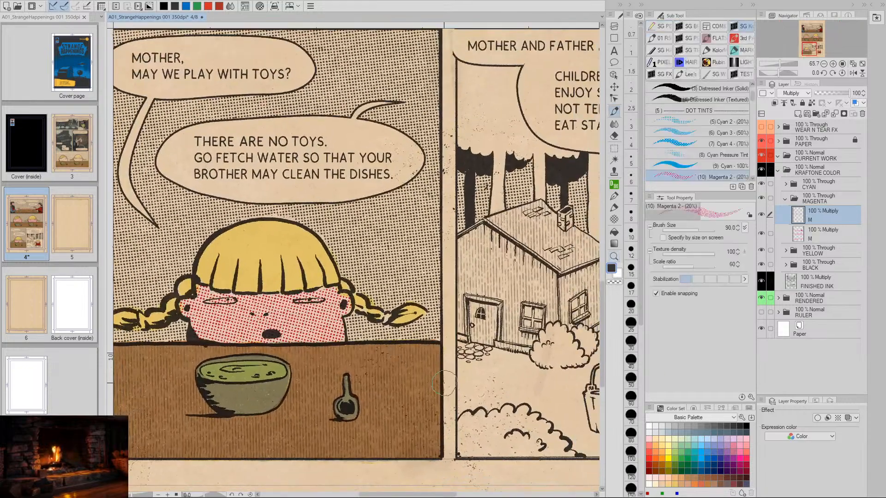
{"action": "key", "text": "ctrl+u"}
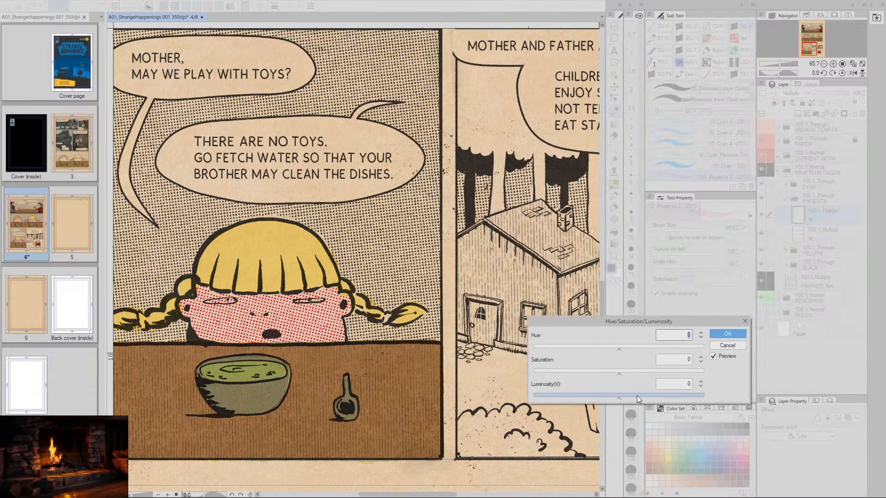
{"action": "left_click", "coordinate": [690, 384]}
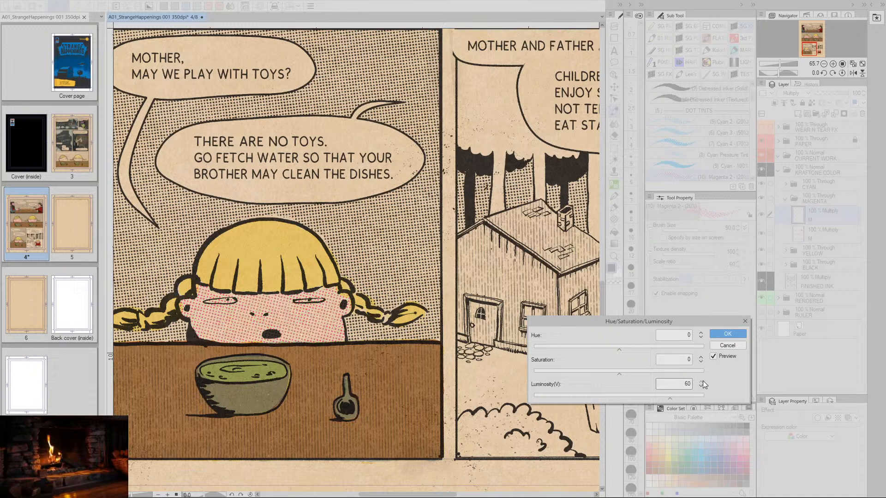
{"action": "type", "text": "70"}
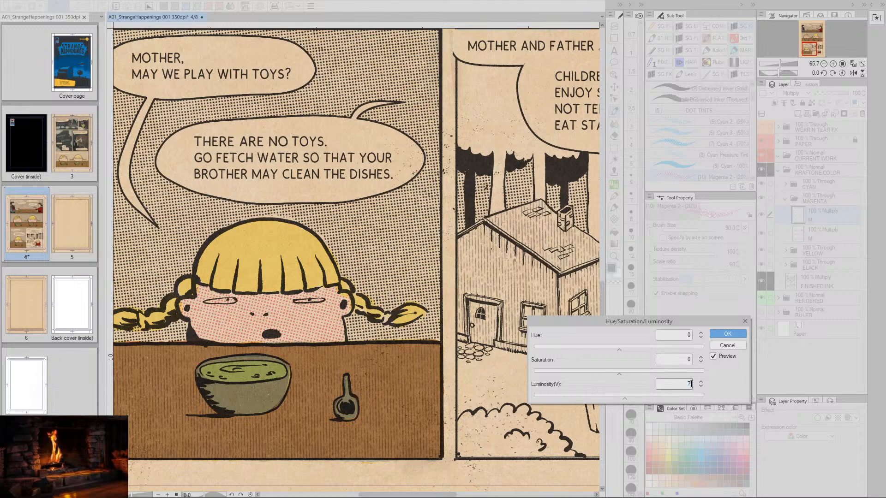
{"action": "left_click", "coordinate": [727, 333]}
- Examine the lightened skin tints across all the panels of the comic page
{"action": "key", "text": "slash"}
{"action": "left_click_drag", "start_coordinate": [524, 367], "coordinate": [468, 364]}
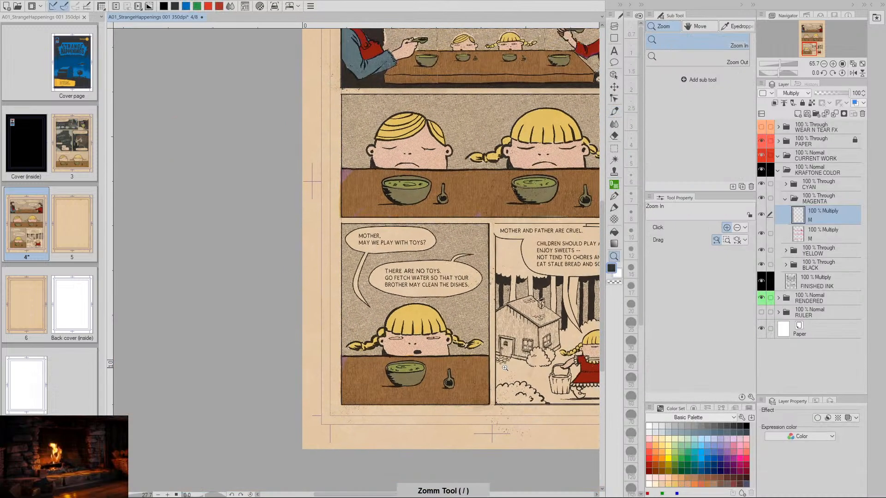
{"action": "key", "text": "space"}
{"action": "mouse_move", "coordinate": [595, 264]}
{"action": "left_mouse_down"}
{"action": "mouse_move", "coordinate": [457, 276]}
{"action": "mouse_move", "coordinate": [446, 321]}
{"action": "mouse_move", "coordinate": [449, 374]}
{"action": "left_mouse_up"}
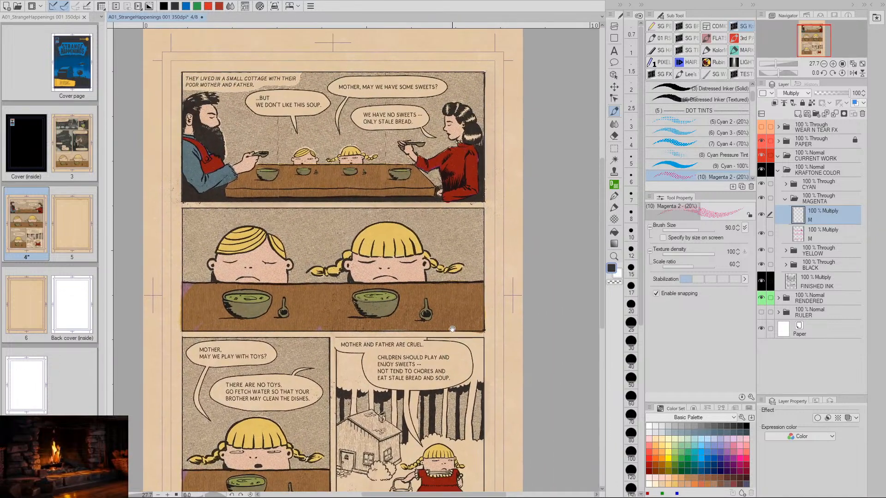
{"action": "left_click_drag", "start_coordinate": [442, 293], "coordinate": [466, 300]}
{"action": "key", "text": "slash"}
{"action": "mouse_move", "coordinate": [497, 328]}
{"action": "left_mouse_down"}
{"action": "mouse_move", "coordinate": [484, 328]}
{"action": "mouse_move", "coordinate": [478, 254]}
{"action": "left_mouse_up"}
{"action": "key", "text": "space"}
{"action": "mouse_move", "coordinate": [494, 309]}
{"action": "left_mouse_down"}
{"action": "mouse_move", "coordinate": [477, 323]}
{"action": "mouse_move", "coordinate": [436, 298]}
{"action": "left_mouse_up"}
{"action": "key", "text": "slash"}
{"action": "key", "text": "space"}
{"action": "key", "text": "space"}
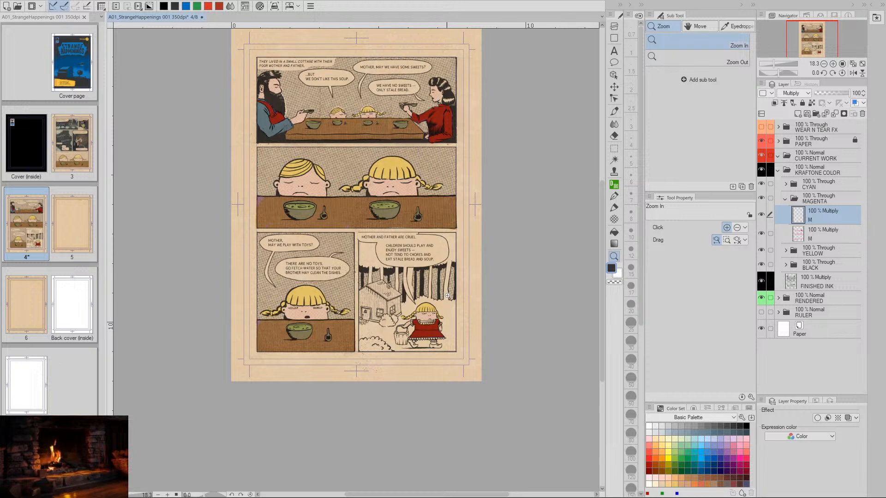
- Inspect the softened skin dots on the girl outside the cottage and compare them with the rest of the page
{"action": "left_click_drag", "start_coordinate": [447, 344], "coordinate": [447, 302]}
{"action": "left_click", "coordinate": [453, 320]}
{"action": "left_click", "coordinate": [442, 337]}
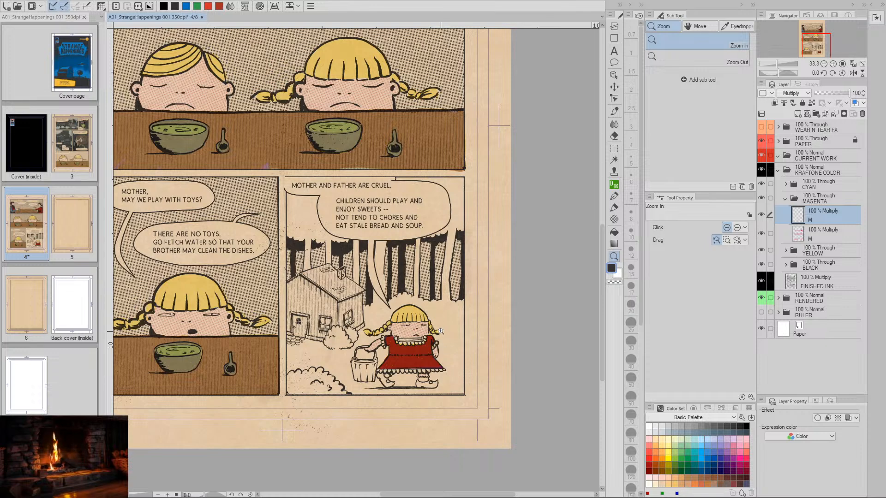
{"action": "left_click", "coordinate": [416, 352]}
{"action": "left_click_drag", "start_coordinate": [445, 354], "coordinate": [442, 377]}
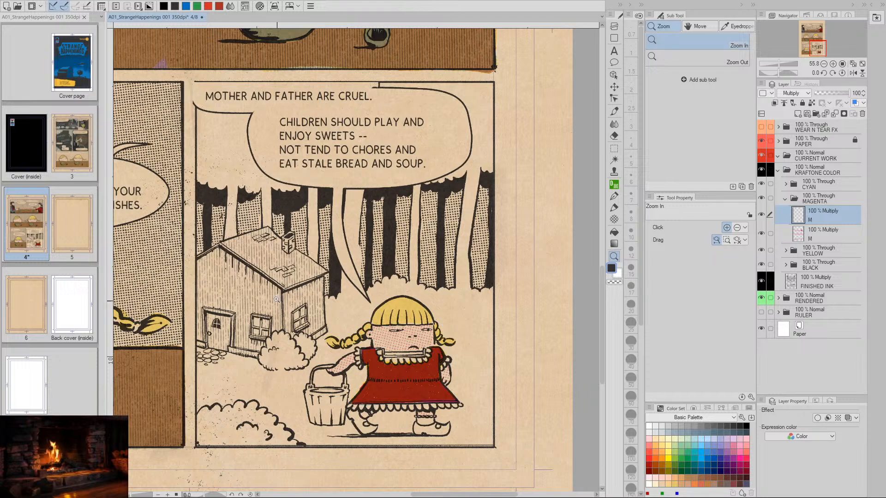
{"action": "key", "text": "slash"}
{"action": "left_click_drag", "start_coordinate": [452, 375], "coordinate": [433, 373]}
{"action": "key", "text": "space"}
{"action": "left_click_drag", "start_coordinate": [439, 258], "coordinate": [470, 303]}
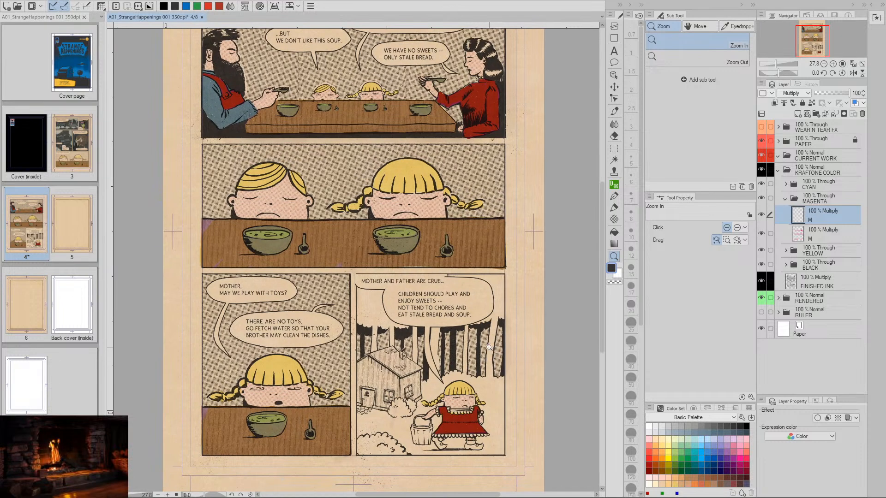
- Browse for an existing comic file in the Comics TESTING folder under Artwork, CLIP_STUDIO_WORK
{"action": "left_click", "coordinate": [18, 6]}
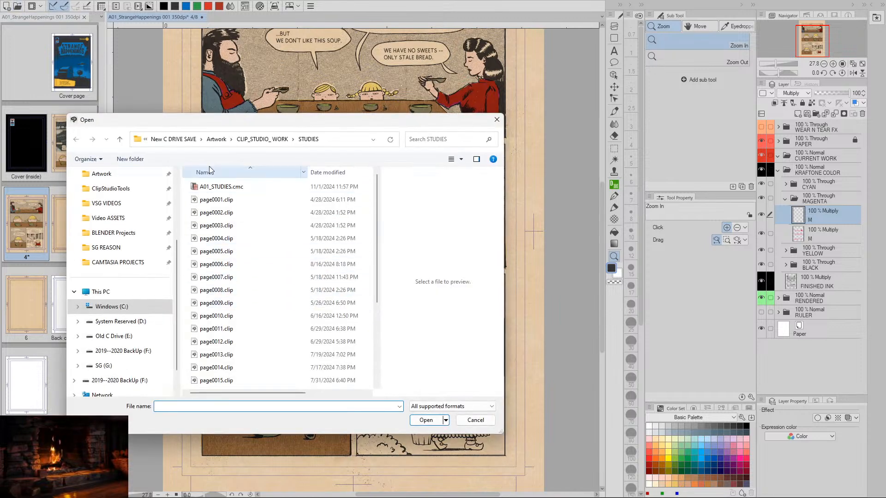
{"action": "left_click", "coordinate": [216, 139]}
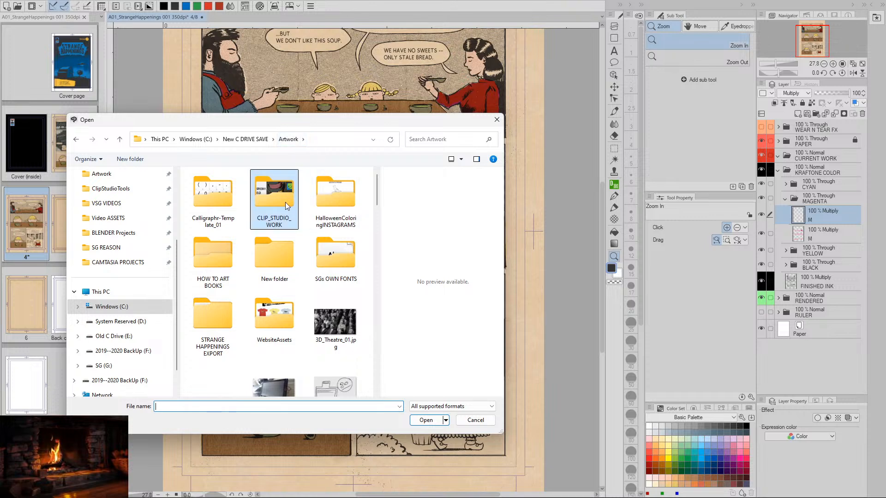
{"action": "double_click", "coordinate": [275, 192]}
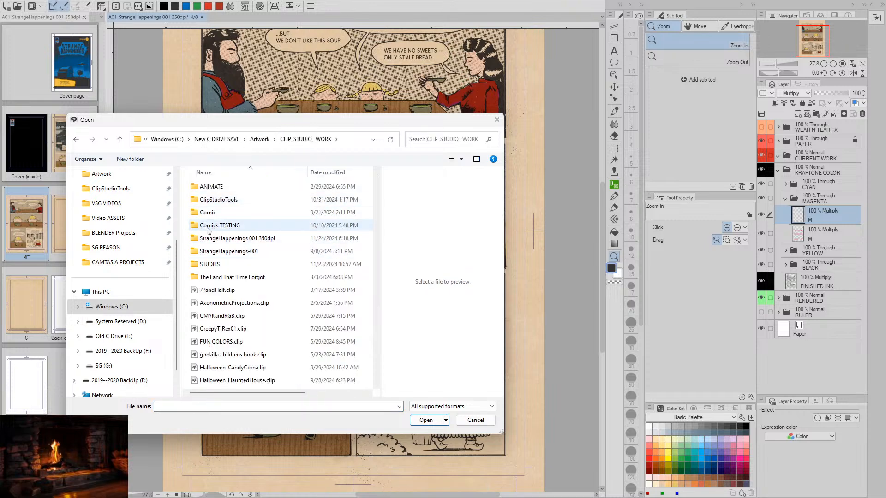
{"action": "double_click", "coordinate": [195, 226]}
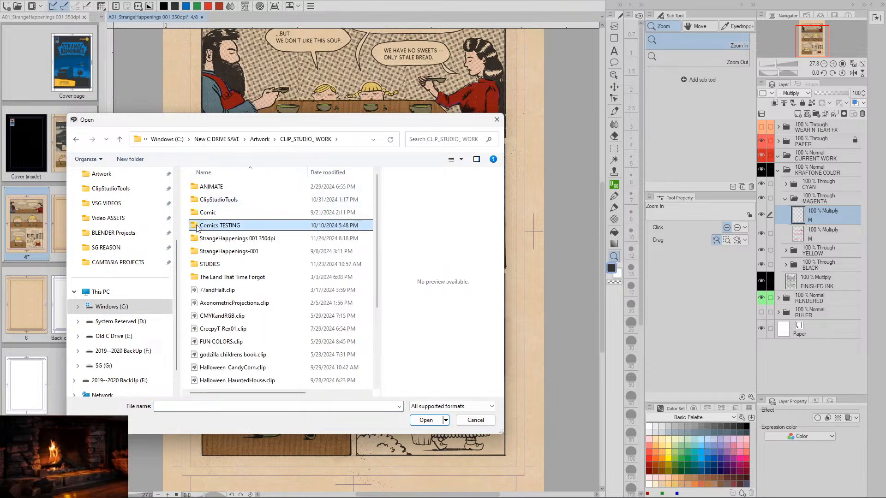
- Preview the page files in Comics TESTING, view page0006.clip as a coloring reference, and close it again
{"action": "left_click", "coordinate": [196, 199]}
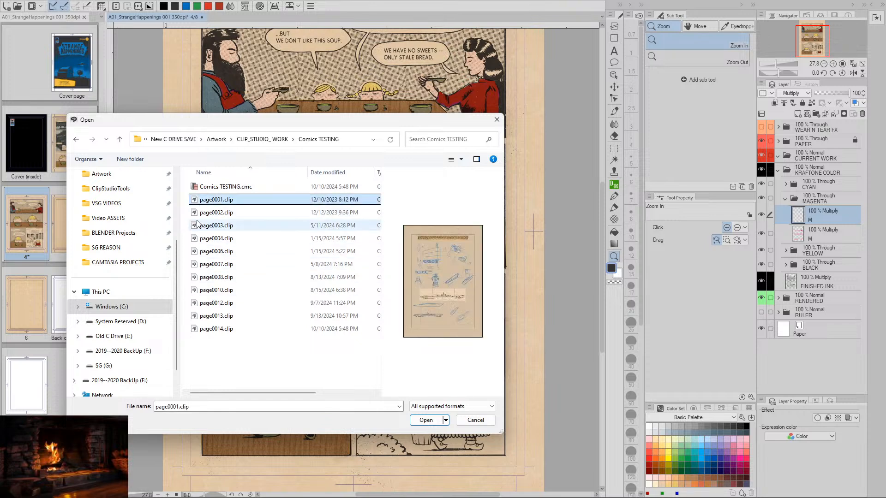
{"action": "left_click", "coordinate": [215, 212]}
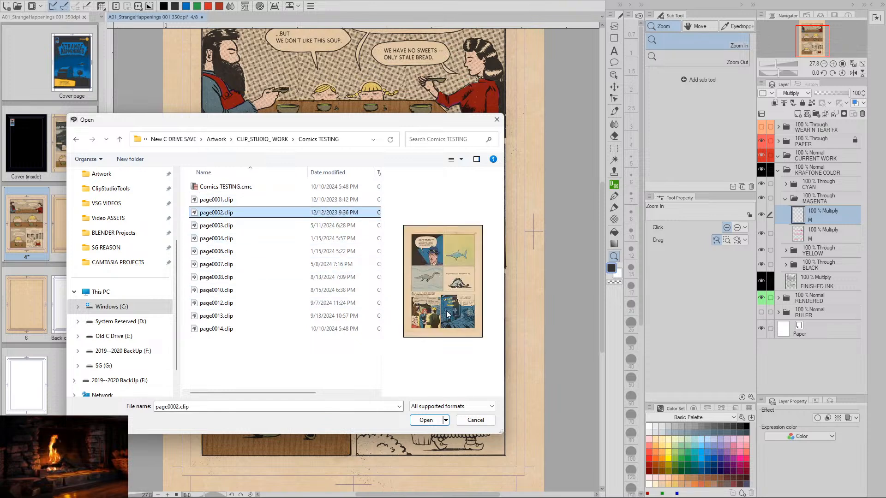
{"action": "left_click", "coordinate": [198, 226]}
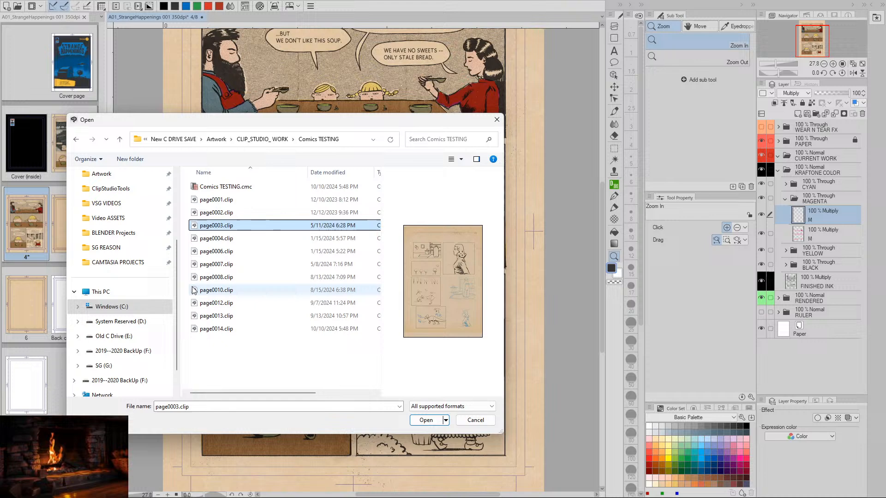
{"action": "left_click", "coordinate": [199, 328]}
{"action": "left_click", "coordinate": [200, 316]}
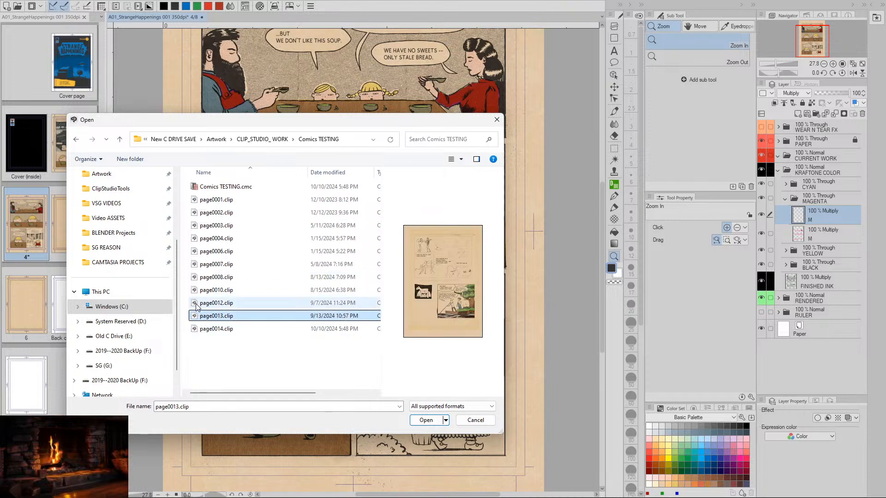
{"action": "left_click", "coordinate": [198, 303]}
{"action": "left_click", "coordinate": [198, 290]}
{"action": "left_click", "coordinate": [198, 277]}
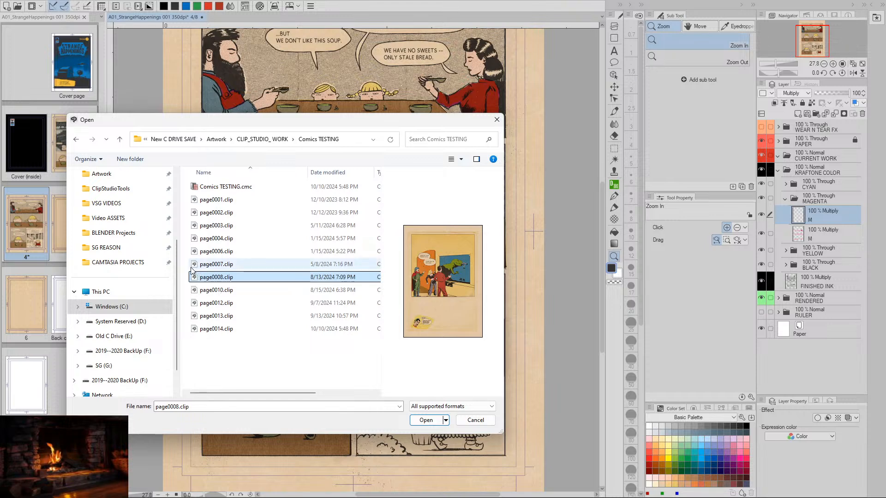
{"action": "left_click", "coordinate": [195, 267]}
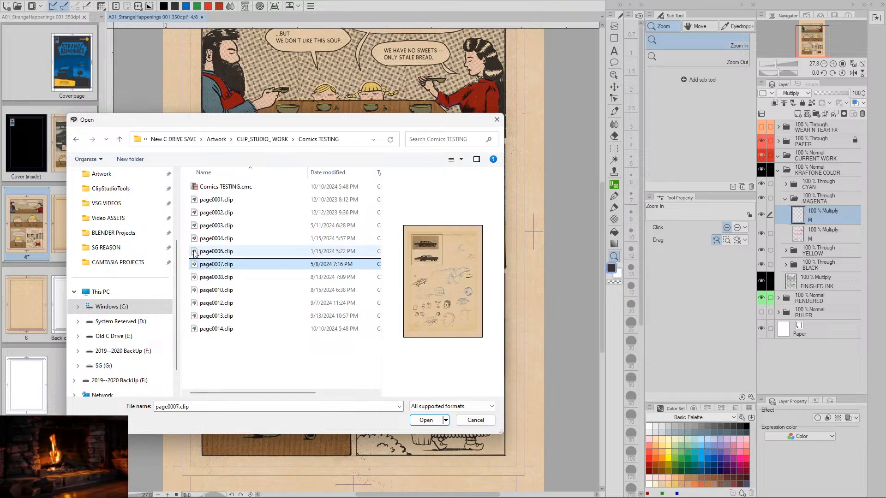
{"action": "left_click", "coordinate": [194, 253]}
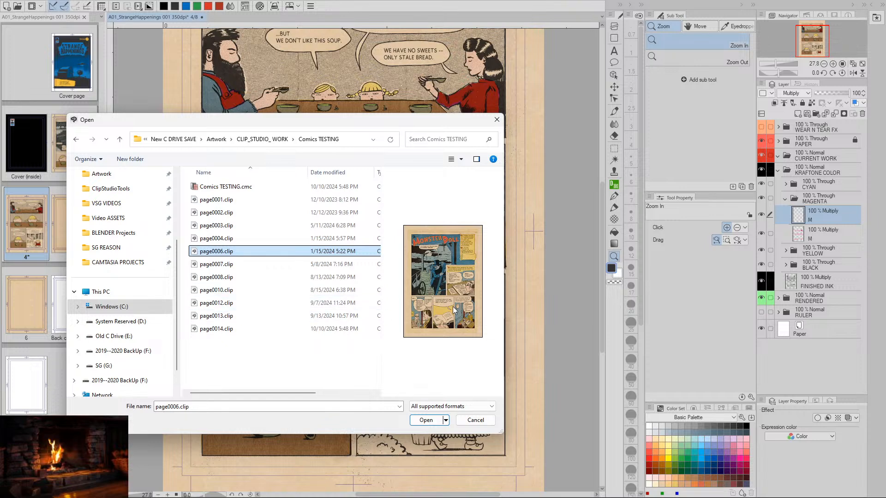
{"action": "left_click", "coordinate": [427, 420]}
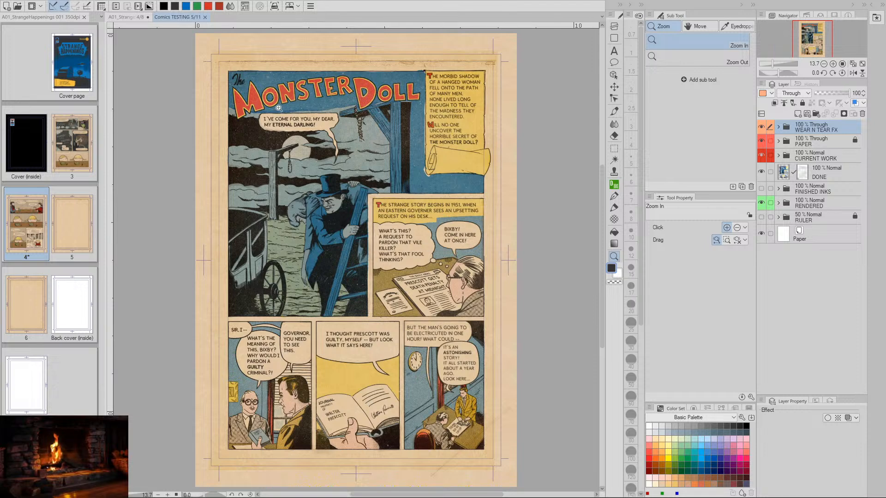
{"action": "left_click", "coordinate": [205, 17]}
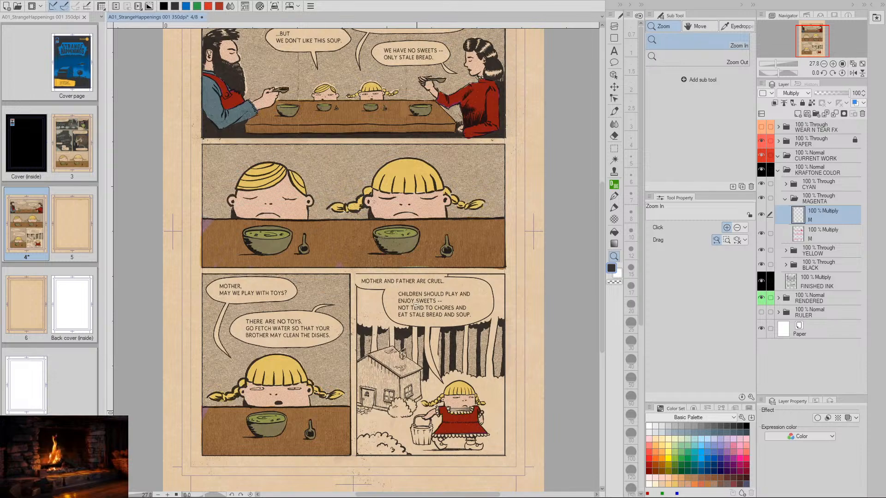
- Check the tints on the full comic page and look closely at the girl with the bucket in the last panel
{"action": "key", "text": "space"}
{"action": "left_click_drag", "start_coordinate": [363, 253], "coordinate": [390, 267]}
{"action": "key", "text": "slash"}
{"action": "key", "text": "space"}
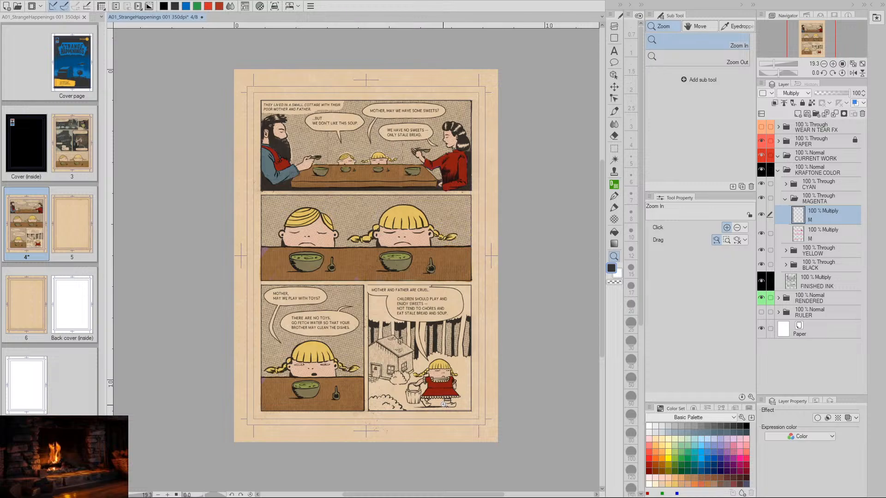
{"action": "key", "text": "slash"}
{"action": "left_click_drag", "start_coordinate": [443, 383], "coordinate": [470, 335]}
{"action": "key", "text": "space"}
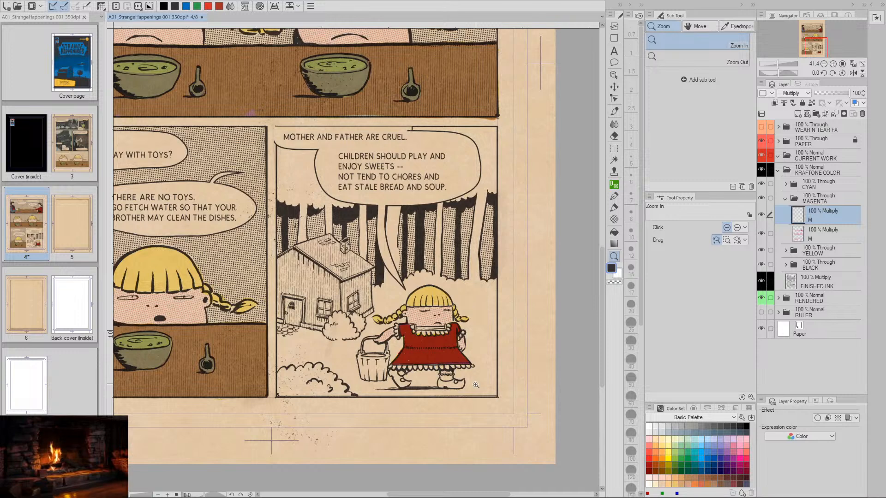
{"action": "left_click_drag", "start_coordinate": [471, 389], "coordinate": [445, 351]}
{"action": "left_click", "coordinate": [456, 345]}
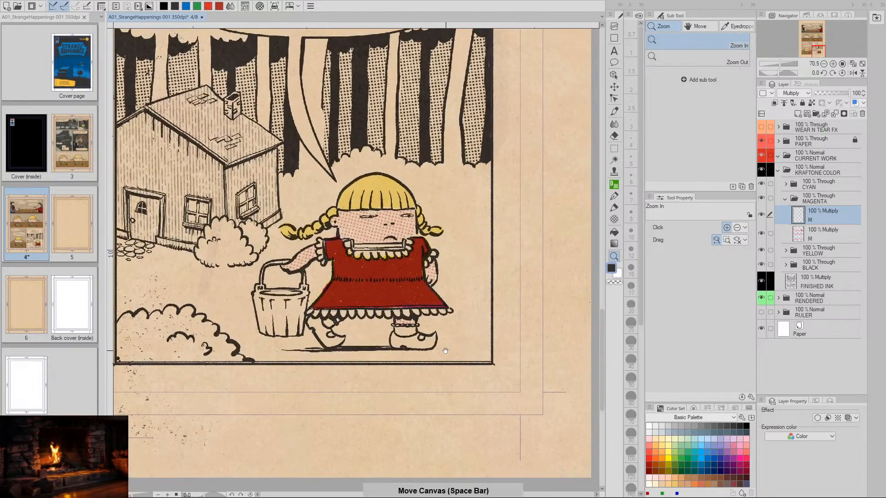
- Expand the YELLOW and CYAN folders and make the upper C layer in the CYAN folder active
{"action": "left_click", "coordinate": [794, 251]}
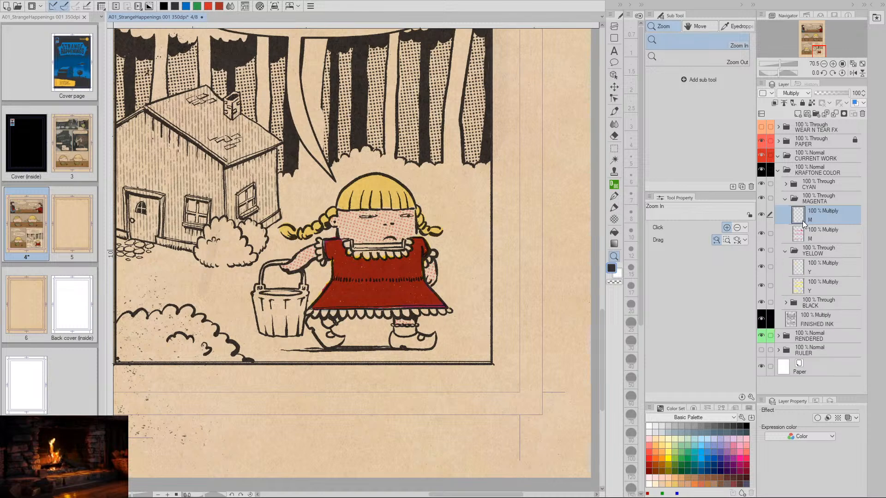
{"action": "left_click", "coordinate": [807, 272]}
{"action": "left_click", "coordinate": [787, 184]}
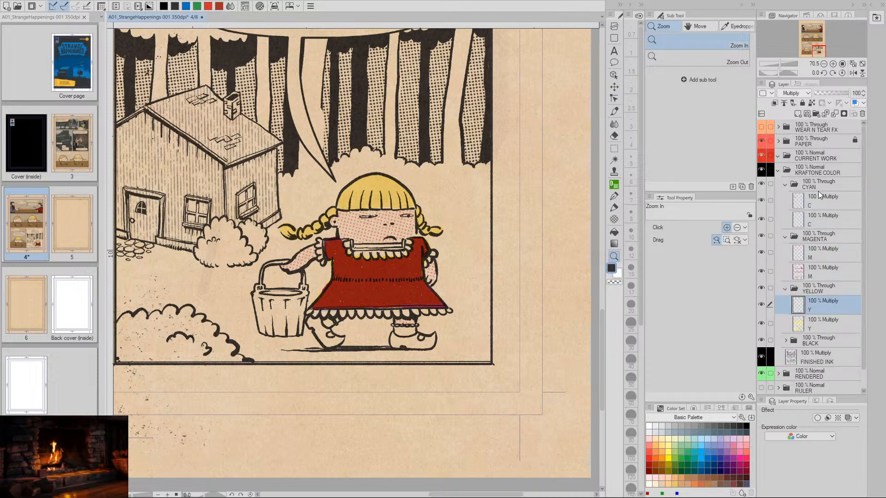
{"action": "left_click", "coordinate": [799, 205]}
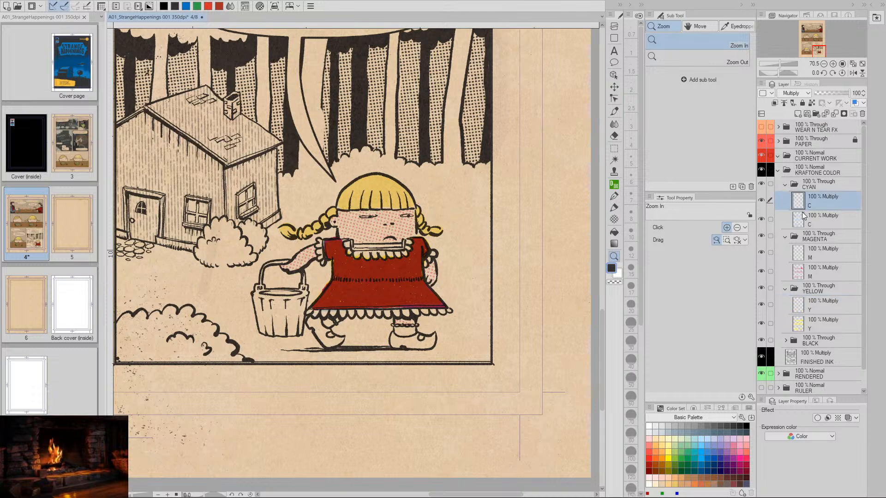
- Examine the coloring of the lower panels, from the two children at the table to the girl with the bucket
{"action": "key", "text": "space"}
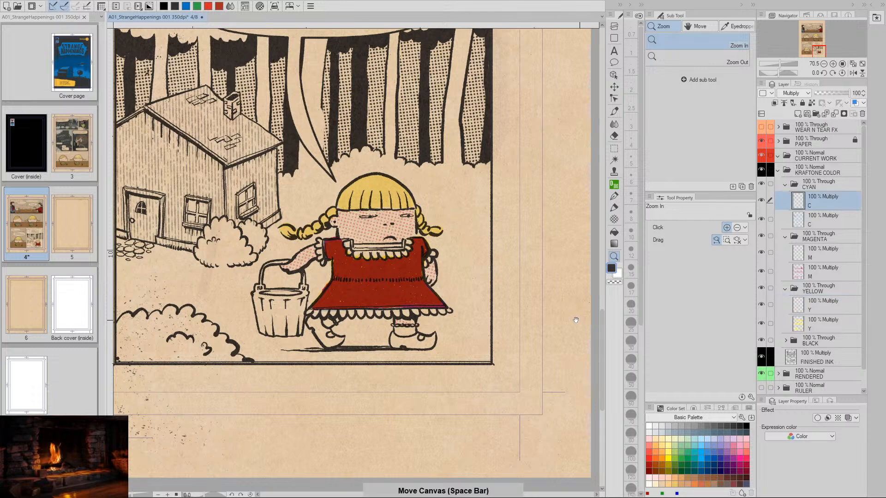
{"action": "left_click_drag", "start_coordinate": [467, 303], "coordinate": [445, 359]}
{"action": "key", "text": "slash"}
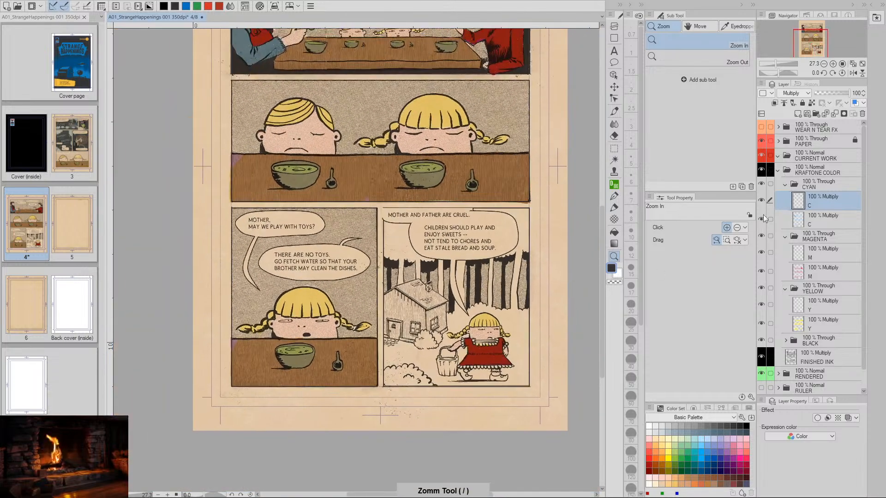
{"action": "key", "text": "space"}
{"action": "left_click_drag", "start_coordinate": [540, 295], "coordinate": [507, 295]}
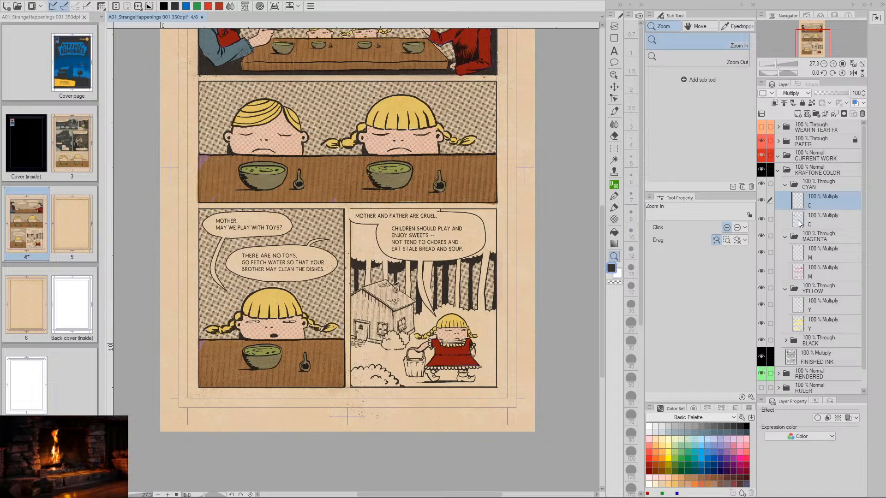
{"action": "key", "text": "space"}
{"action": "left_click_drag", "start_coordinate": [474, 192], "coordinate": [462, 303]}
{"action": "left_click_drag", "start_coordinate": [467, 371], "coordinate": [474, 270]}
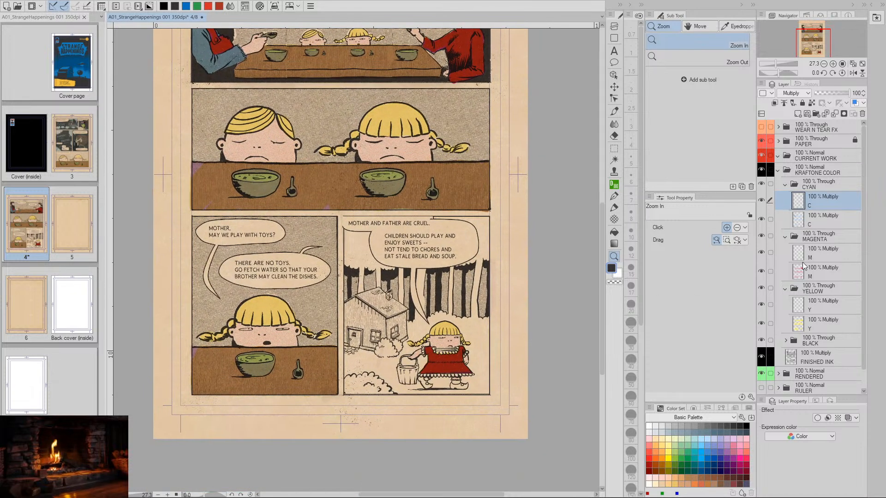
- Paint the girl's shoes and bucket solid yellow on the upper Y layer of the YELLOW folder with the Yellow (100%) brush
{"action": "left_click", "coordinate": [801, 309]}
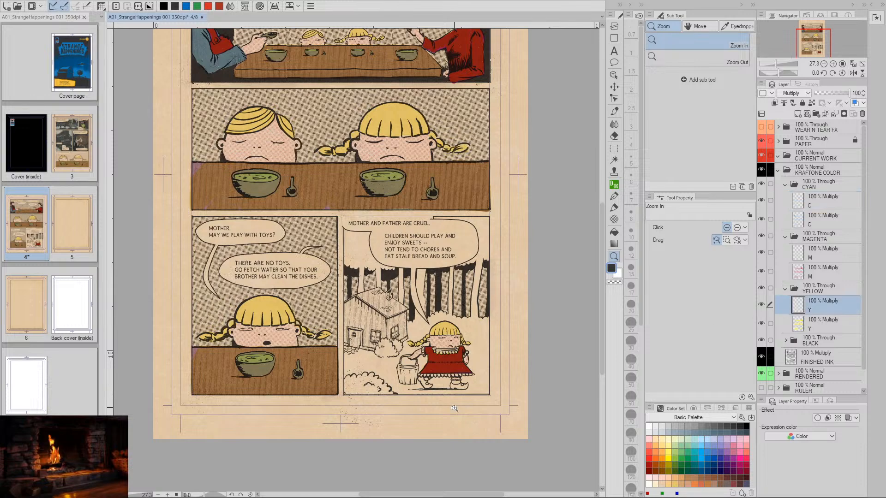
{"action": "key", "text": "space"}
{"action": "left_click_drag", "start_coordinate": [474, 387], "coordinate": [452, 357]}
{"action": "key", "text": "slash"}
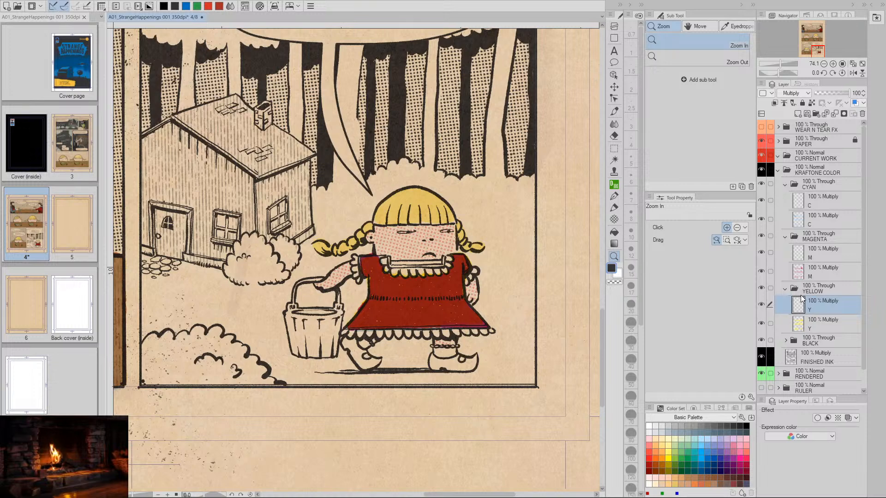
{"action": "left_click", "coordinate": [615, 112]}
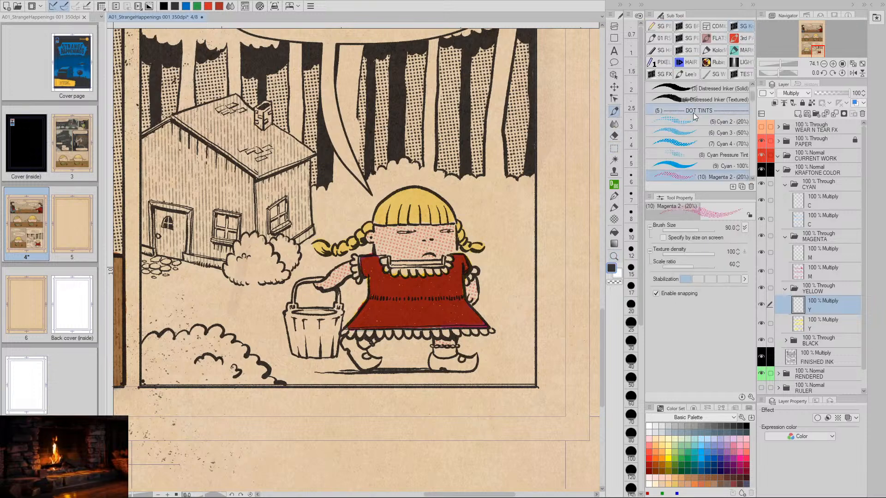
{"action": "scroll", "coordinate": [753, 102], "scroll_direction": "down", "scroll_amount": 5}
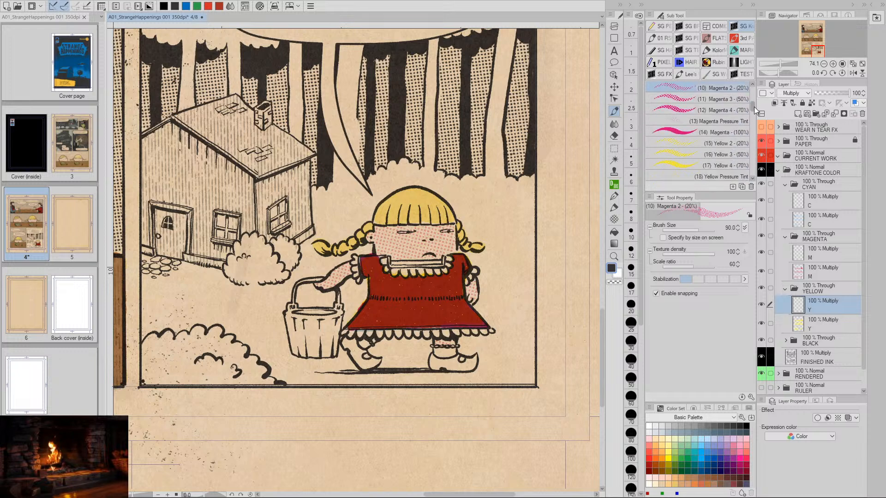
{"action": "left_click", "coordinate": [680, 171]}
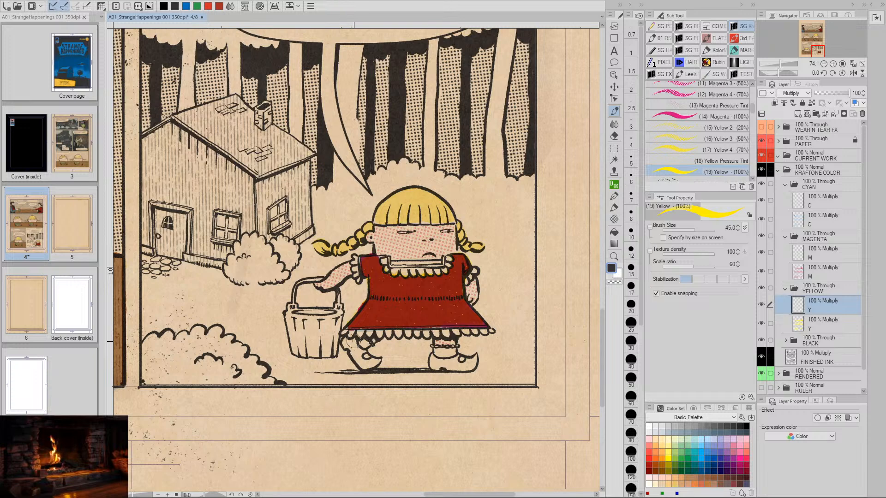
{"action": "mouse_move", "coordinate": [348, 344]}
{"action": "left_mouse_down"}
{"action": "mouse_move", "coordinate": [377, 361]}
{"action": "mouse_move", "coordinate": [369, 365]}
{"action": "mouse_move", "coordinate": [466, 369]}
{"action": "left_mouse_up"}
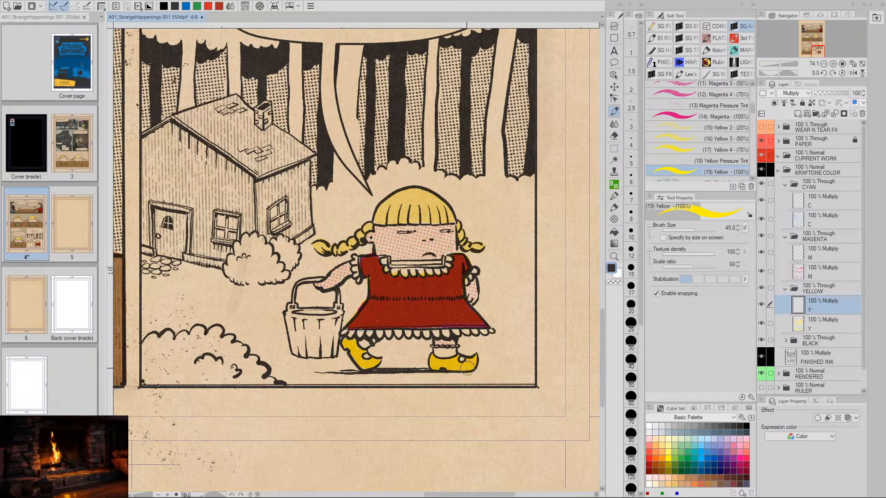
{"action": "left_click_drag", "start_coordinate": [356, 352], "coordinate": [361, 367]}
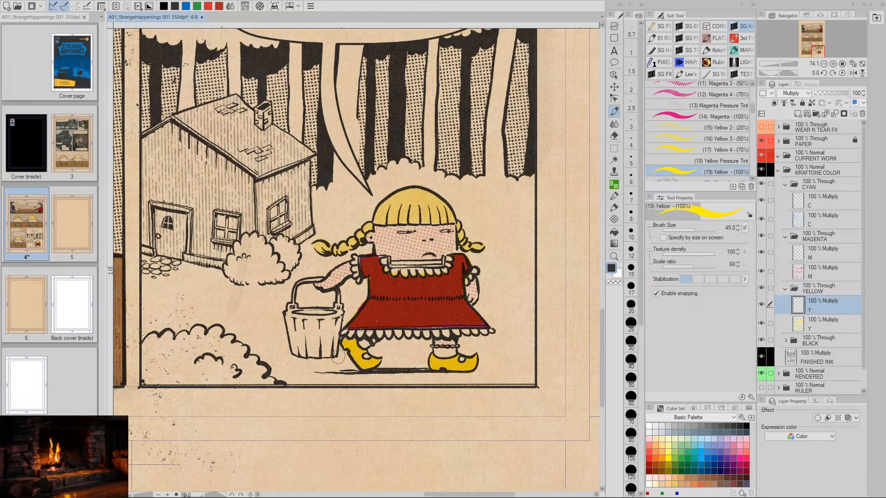
{"action": "mouse_move", "coordinate": [293, 312]}
{"action": "left_mouse_down"}
{"action": "mouse_move", "coordinate": [285, 319]}
{"action": "mouse_move", "coordinate": [295, 354]}
{"action": "mouse_move", "coordinate": [335, 350]}
{"action": "mouse_move", "coordinate": [335, 312]}
{"action": "mouse_move", "coordinate": [300, 314]}
{"action": "mouse_move", "coordinate": [331, 315]}
{"action": "mouse_move", "coordinate": [300, 321]}
{"action": "mouse_move", "coordinate": [299, 346]}
{"action": "mouse_move", "coordinate": [312, 325]}
{"action": "mouse_move", "coordinate": [328, 343]}
{"action": "left_mouse_up"}
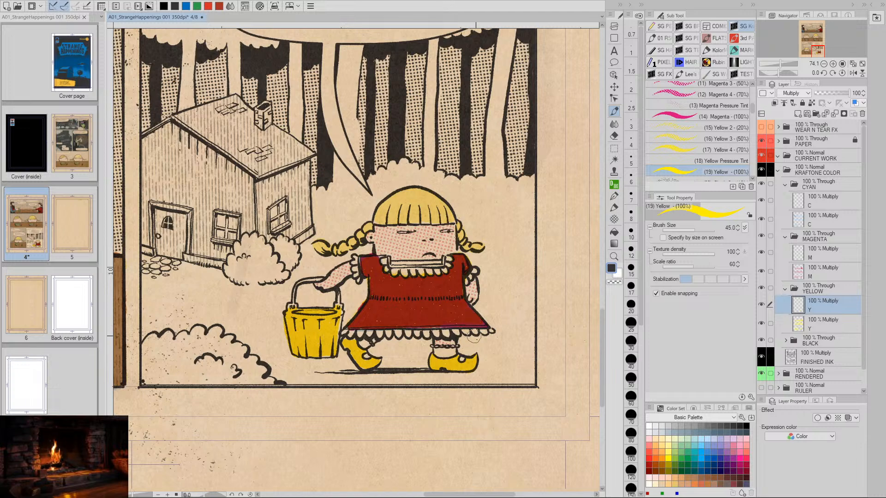
- Bring the panel of the girl at the table into view and make the lower M layer in the MAGENTA folder active
{"action": "key", "text": "space"}
{"action": "left_click_drag", "start_coordinate": [267, 255], "coordinate": [492, 303]}
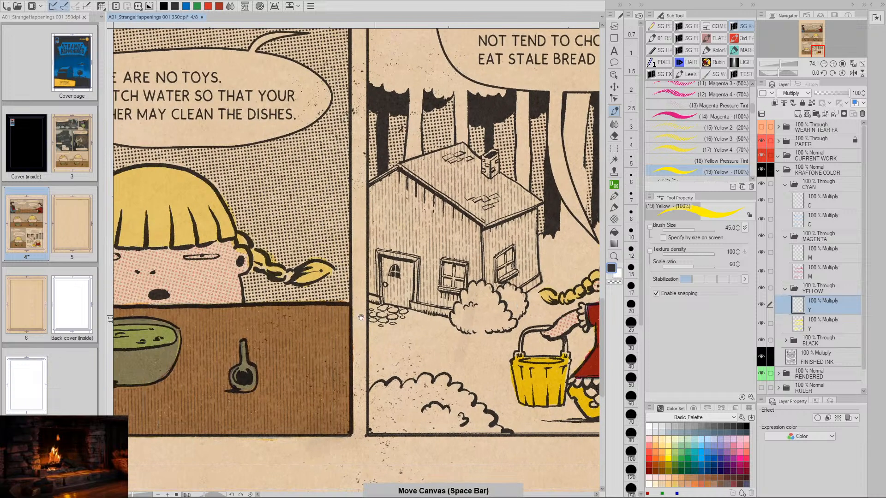
{"action": "left_click_drag", "start_coordinate": [275, 329], "coordinate": [394, 330]}
{"action": "left_click_drag", "start_coordinate": [333, 331], "coordinate": [356, 326]}
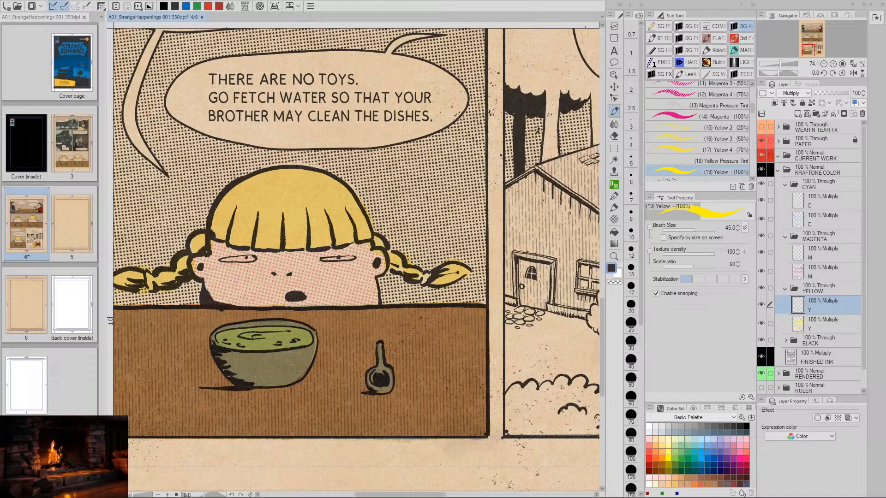
{"action": "left_click", "coordinate": [808, 253]}
{"action": "left_click", "coordinate": [808, 267]}
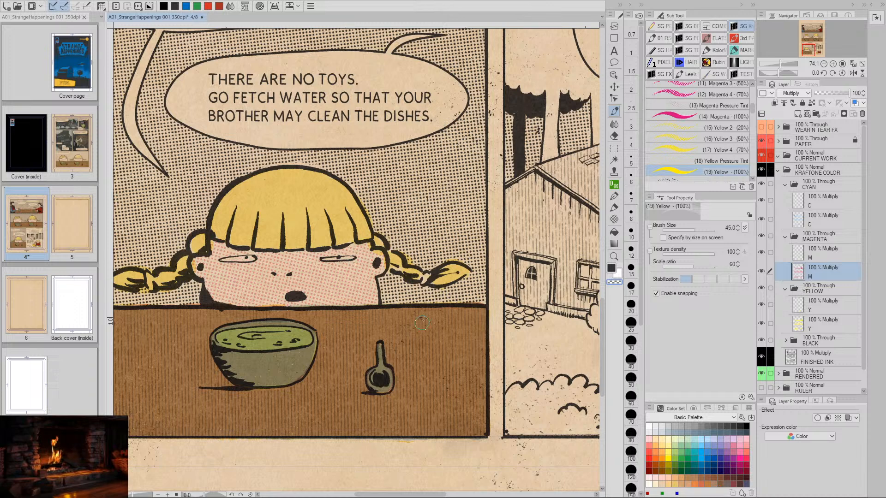
- Check the magenta skin tint on the characters across the page's panels, including a close look at the bucket girl's face
{"action": "key", "text": "space"}
{"action": "left_click_drag", "start_coordinate": [428, 324], "coordinate": [397, 487]}
{"action": "left_click_drag", "start_coordinate": [413, 148], "coordinate": [407, 399]}
{"action": "left_click_drag", "start_coordinate": [461, 212], "coordinate": [377, 361]}
{"action": "left_click_drag", "start_coordinate": [323, 63], "coordinate": [305, 226]}
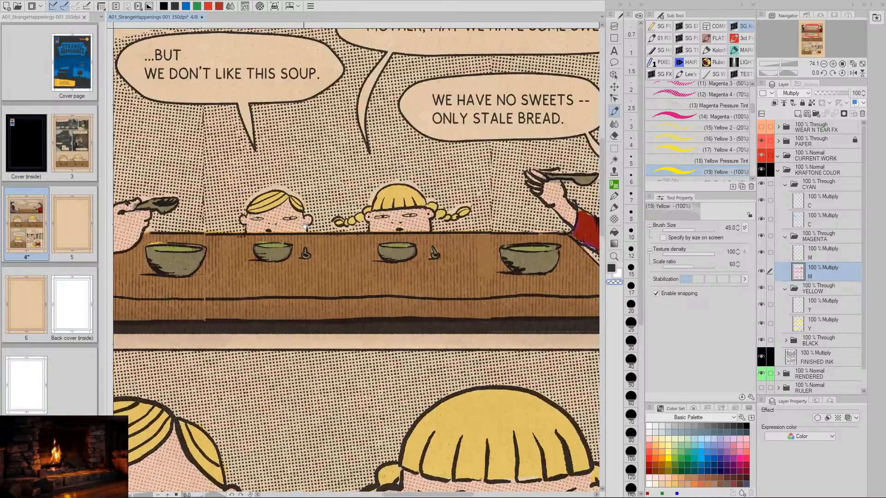
{"action": "left_click_drag", "start_coordinate": [399, 321], "coordinate": [387, 199]}
{"action": "key", "text": "/"}
{"action": "left_click_drag", "start_coordinate": [467, 364], "coordinate": [402, 369]}
{"action": "key", "text": "space"}
{"action": "left_click_drag", "start_coordinate": [475, 401], "coordinate": [408, 235]}
{"action": "key", "text": "/"}
{"action": "left_click_drag", "start_coordinate": [454, 358], "coordinate": [493, 366]}
{"action": "key", "text": "space"}
{"action": "mouse_move", "coordinate": [466, 324]}
{"action": "left_mouse_down"}
{"action": "mouse_move", "coordinate": [449, 359]}
{"action": "mouse_move", "coordinate": [473, 357]}
{"action": "left_mouse_up"}
{"action": "key", "text": "/"}
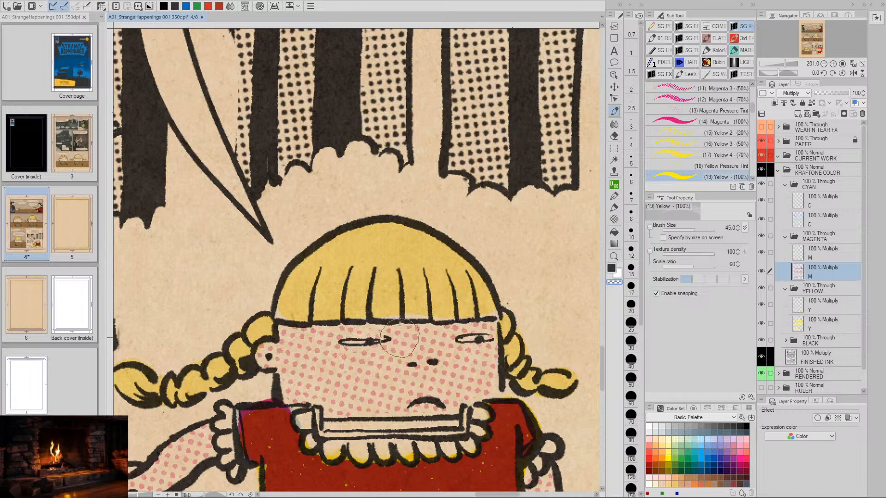
- Undo the last stroke on the lower M layer and return to the full last panel
{"action": "key", "text": "ctrl+z"}
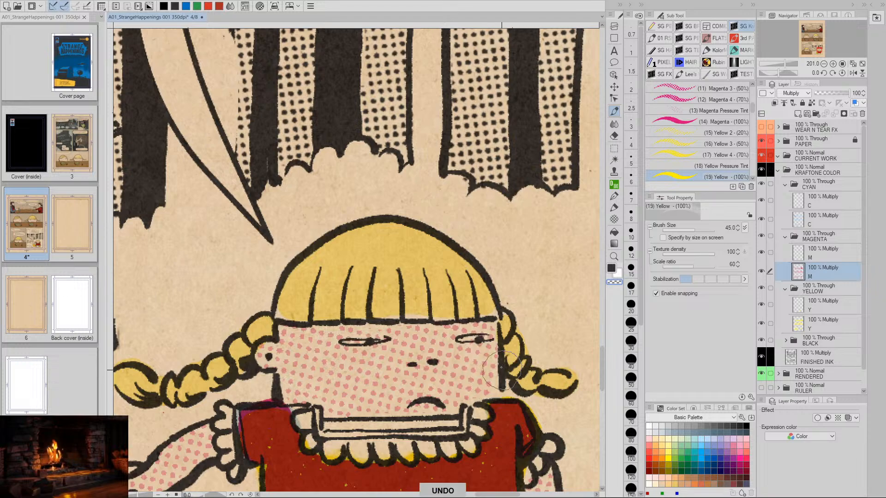
{"action": "key", "text": "slash"}
{"action": "left_click_drag", "start_coordinate": [440, 374], "coordinate": [360, 387]}
{"action": "key", "text": "space"}
{"action": "mouse_move", "coordinate": [428, 421]}
{"action": "left_mouse_down"}
{"action": "mouse_move", "coordinate": [445, 344]}
{"action": "mouse_move", "coordinate": [489, 327]}
{"action": "left_mouse_up"}
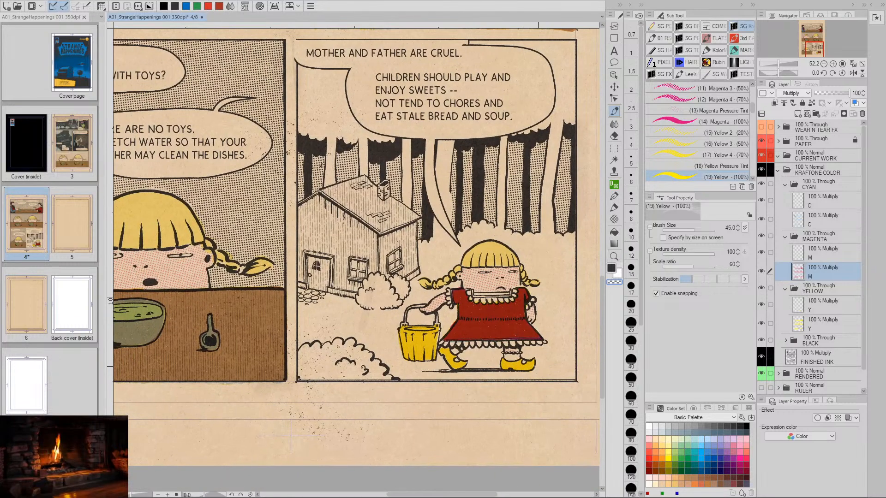
- Reactivate the upper Y layer in the YELLOW folder and switch from transparent to the main drawing color
{"action": "left_click", "coordinate": [794, 308]}
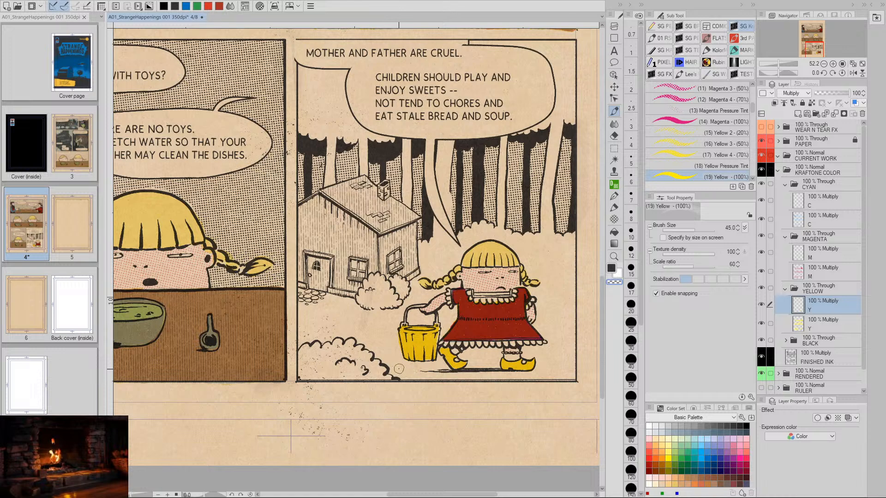
{"action": "key", "text": "v"}
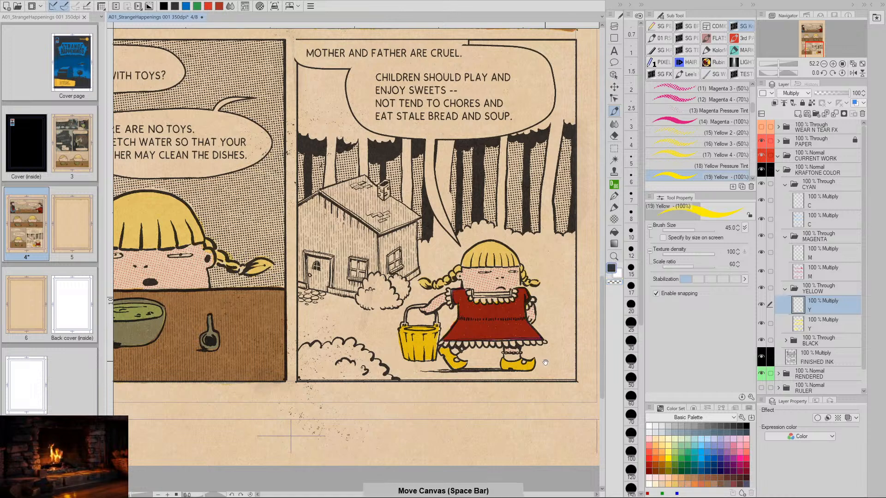
{"action": "left_click_drag", "start_coordinate": [504, 344], "coordinate": [456, 351]}
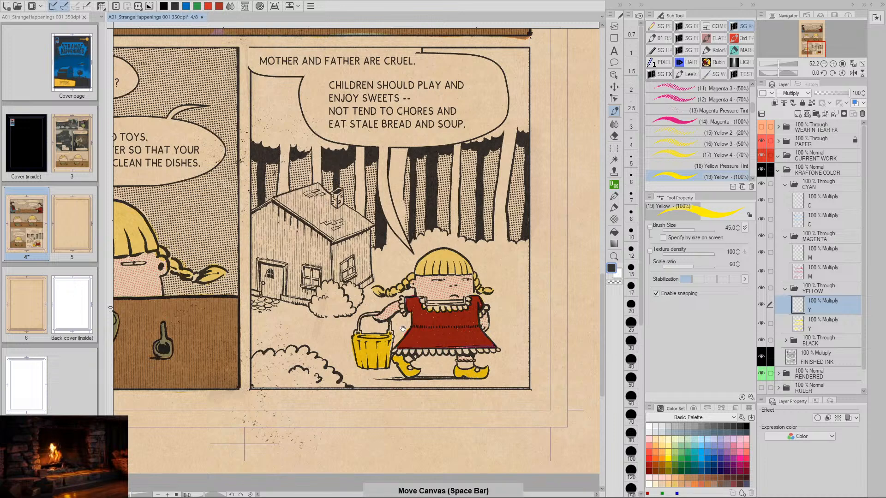
{"action": "left_click_drag", "start_coordinate": [427, 347], "coordinate": [468, 355]}
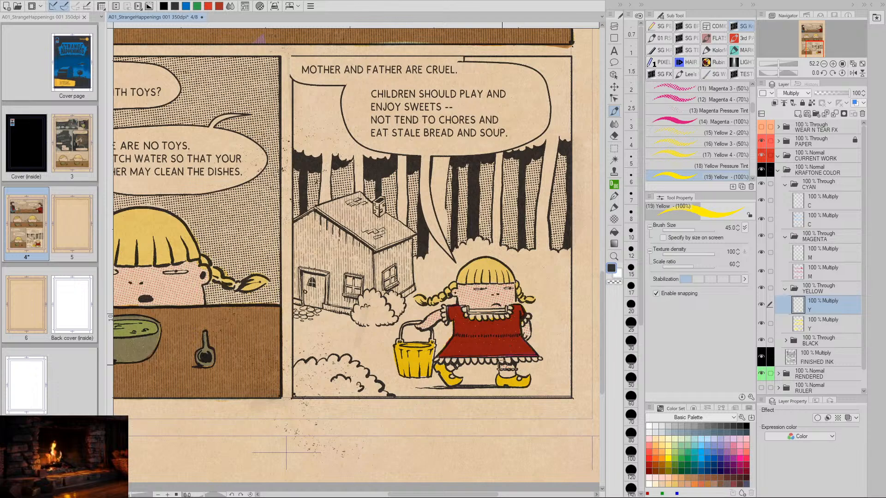
- Examine the bucket girl's collar up close and the trees above the cottage, then review the whole page
{"action": "key", "text": "slash"}
{"action": "left_click", "coordinate": [496, 322]}
{"action": "mouse_move", "coordinate": [496, 321]}
{"action": "left_mouse_down"}
{"action": "mouse_move", "coordinate": [520, 328]}
{"action": "mouse_move", "coordinate": [500, 375]}
{"action": "left_mouse_up"}
{"action": "key", "text": "space"}
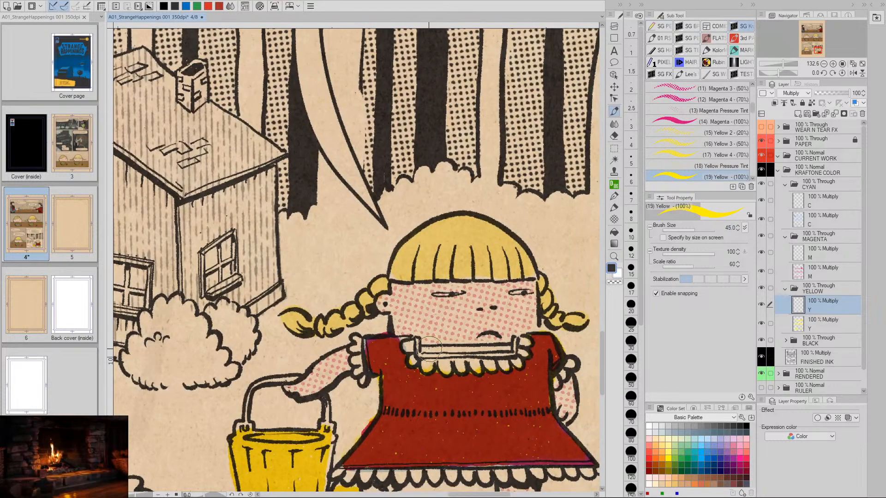
{"action": "key", "text": "space"}
{"action": "left_click_drag", "start_coordinate": [390, 266], "coordinate": [410, 433]}
{"action": "left_click_drag", "start_coordinate": [274, 240], "coordinate": [404, 385]}
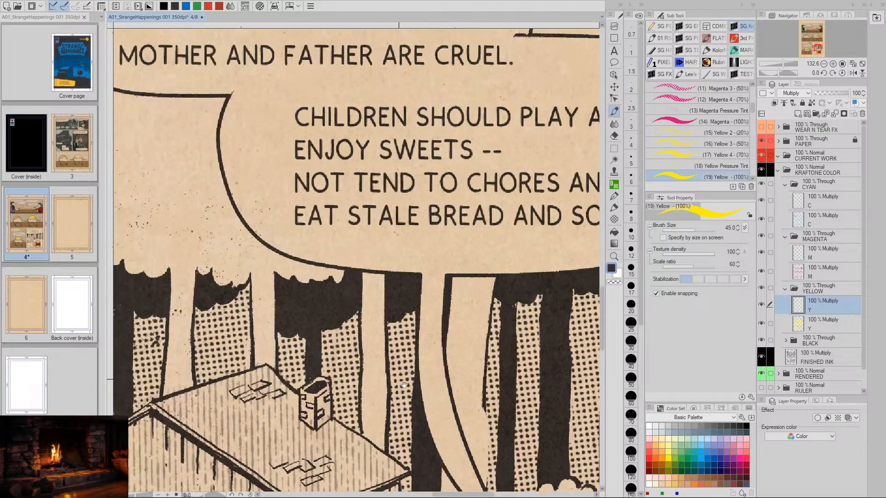
{"action": "key", "text": "/"}
{"action": "left_click_drag", "start_coordinate": [471, 372], "coordinate": [474, 398]}
{"action": "key", "text": "space"}
{"action": "key", "text": "/"}
{"action": "key", "text": "space"}
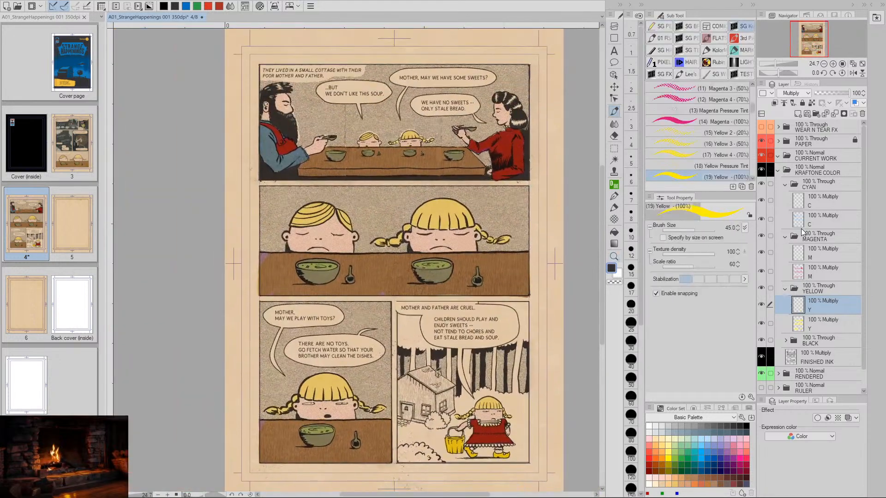
- On the lower C layer in the CYAN folder, cut and paste a thin rectangle of the father's blue sleeve tint onto its own layer
{"action": "left_click", "coordinate": [801, 221]}
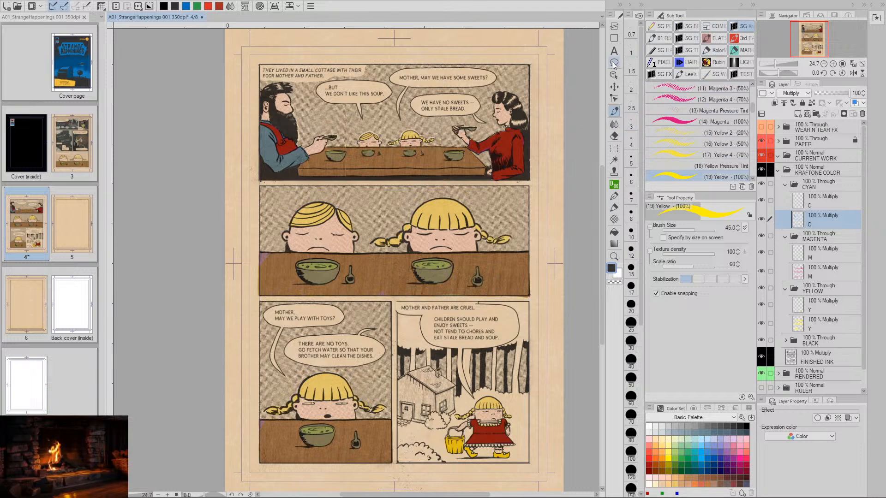
{"action": "left_click", "coordinate": [615, 149]}
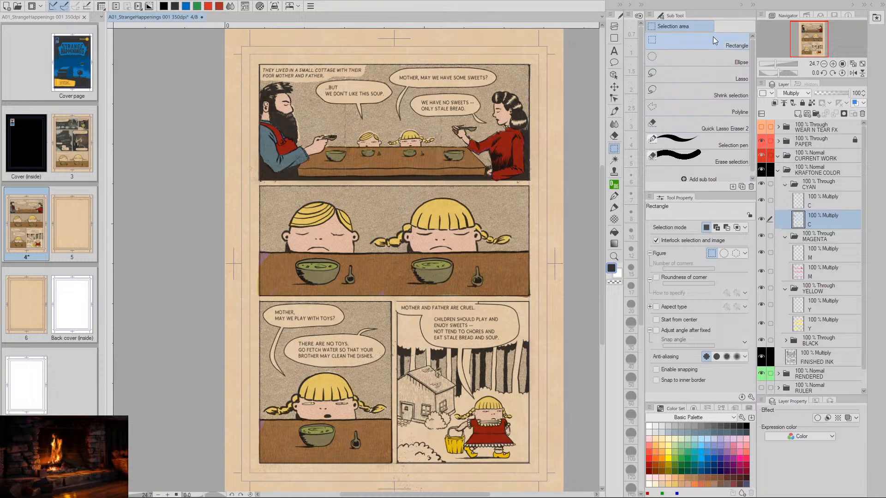
{"action": "key", "text": "space"}
{"action": "left_click_drag", "start_coordinate": [309, 250], "coordinate": [420, 256]}
{"action": "key", "text": "slash"}
{"action": "key", "text": "space"}
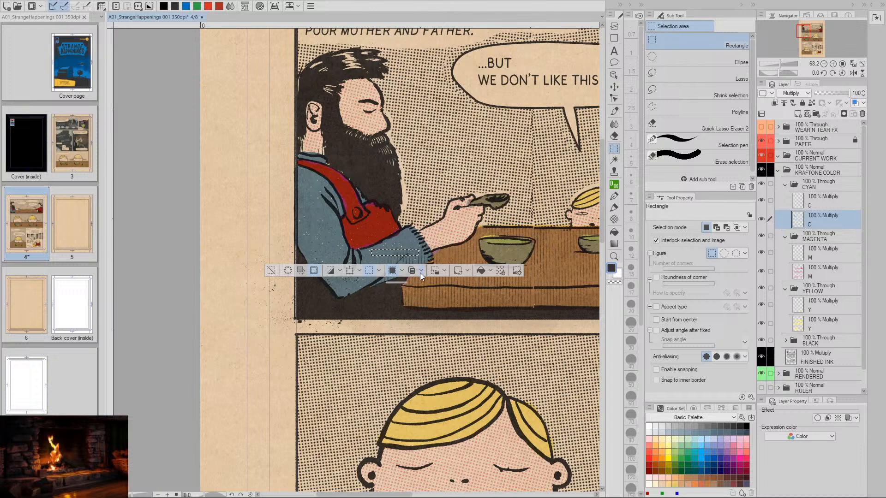
{"action": "left_click", "coordinate": [420, 273]}
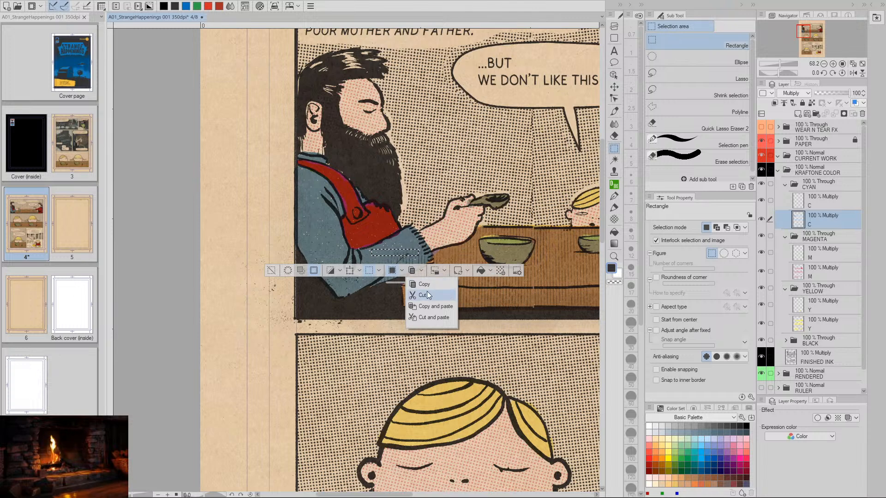
{"action": "left_click", "coordinate": [427, 317]}
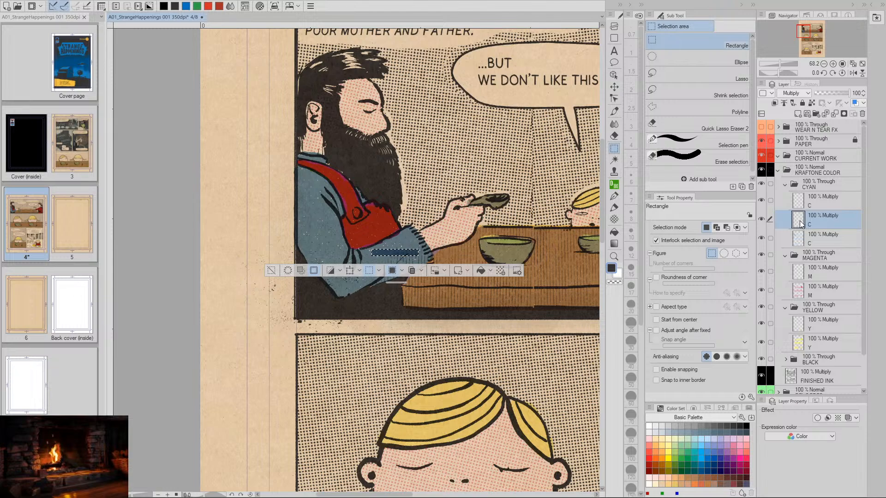
- Move the pasted cyan strip from the father's sleeve onto the bucket girl's collar and align it inside the collar lines
{"action": "key", "text": "space"}
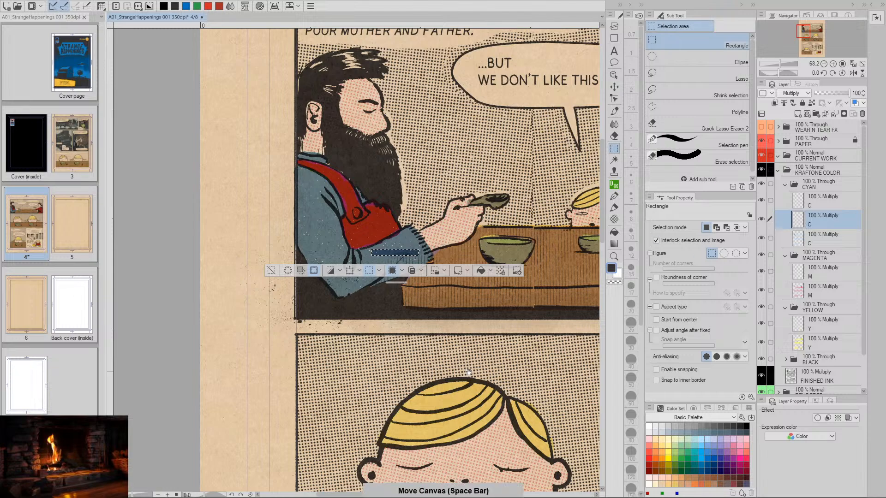
{"action": "left_click_drag", "start_coordinate": [488, 369], "coordinate": [343, 276]}
{"action": "key", "text": "slash"}
{"action": "key", "text": "space"}
{"action": "left_click", "coordinate": [614, 86]}
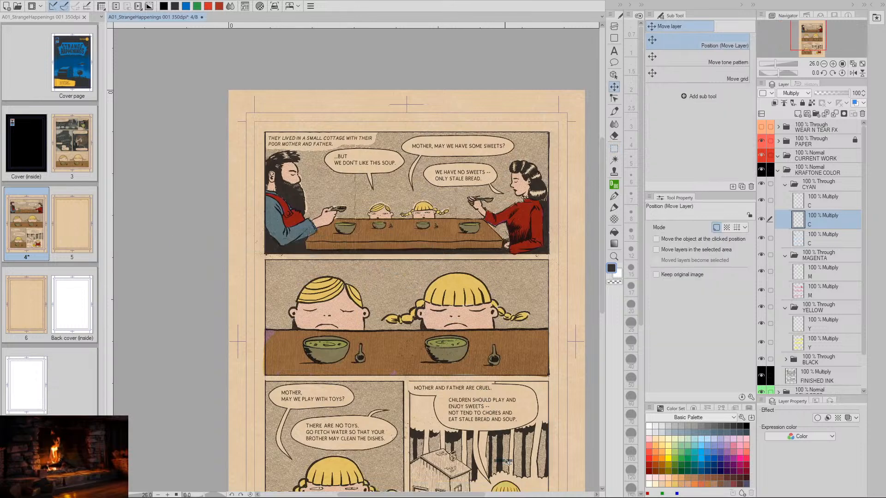
{"action": "key", "text": "space"}
{"action": "left_click_drag", "start_coordinate": [508, 459], "coordinate": [476, 343]}
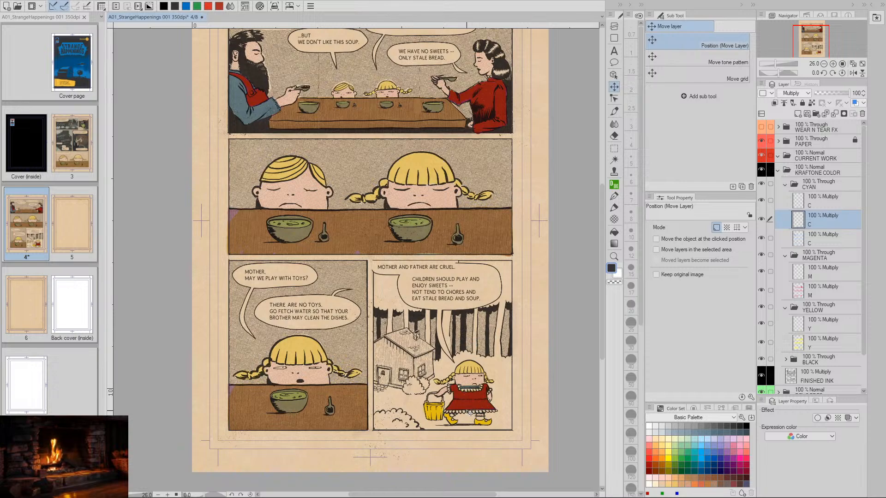
{"action": "key", "text": "ctrl+space"}
{"action": "left_click_drag", "start_coordinate": [470, 402], "coordinate": [519, 411]}
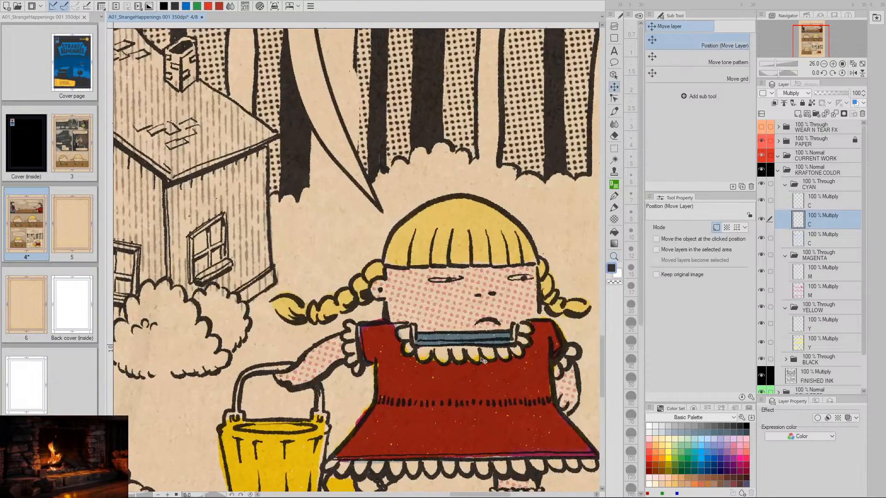
{"action": "left_click_drag", "start_coordinate": [481, 343], "coordinate": [482, 336]}
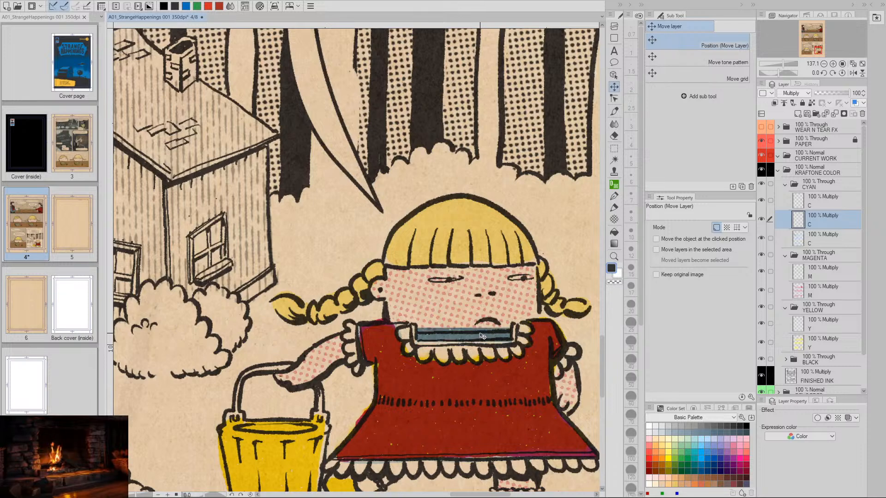
- Remove the part of the cyan strip that extends above the bucket girl's collar using a rectangular selection, and clear the selection
{"action": "left_click", "coordinate": [614, 148]}
{"action": "left_click_drag", "start_coordinate": [428, 325], "coordinate": [516, 330]}
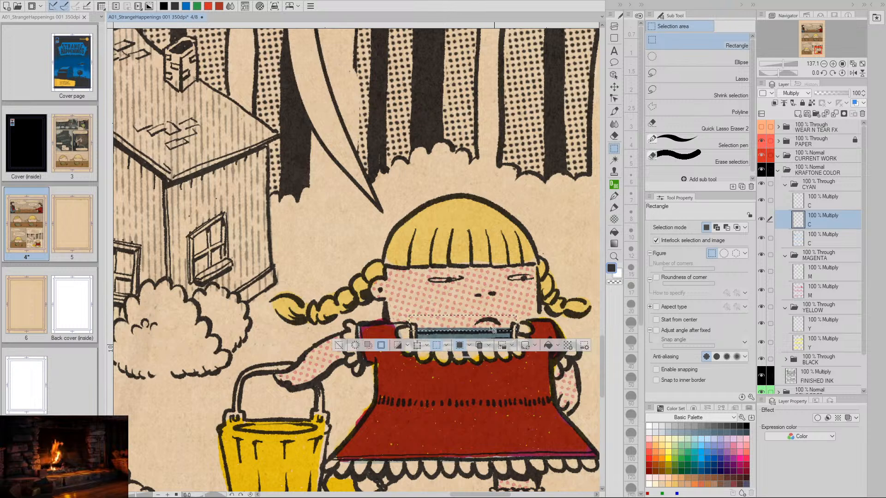
{"action": "left_click", "coordinate": [345, 349]}
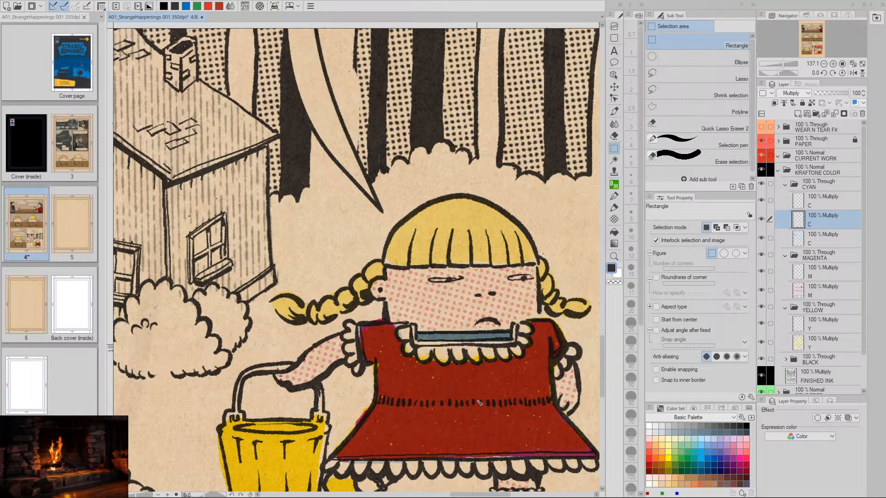
- Merge the collar strip's layer down into the lower C layer of the CYAN folder
{"action": "key", "text": "ctrl+space"}
{"action": "left_click_drag", "start_coordinate": [510, 384], "coordinate": [499, 401]}
{"action": "key", "text": "ctrl+space"}
{"action": "left_click_drag", "start_coordinate": [527, 374], "coordinate": [481, 326]}
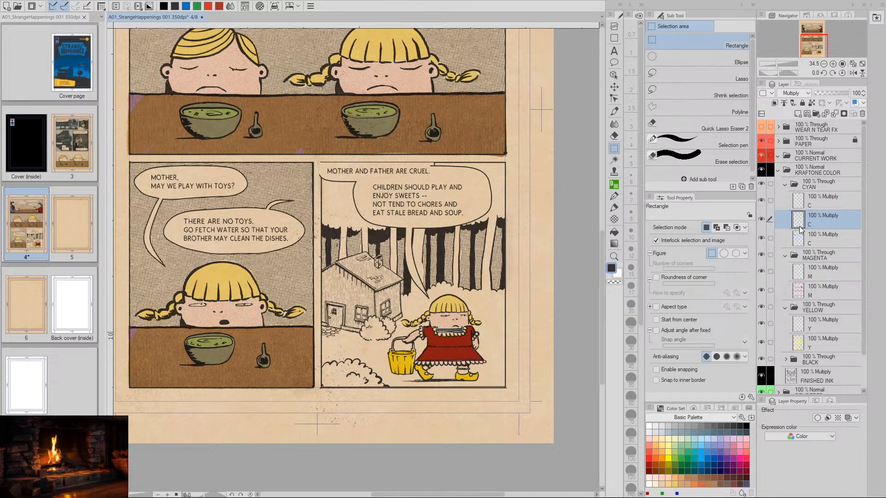
{"action": "key", "text": "ctrl+e"}
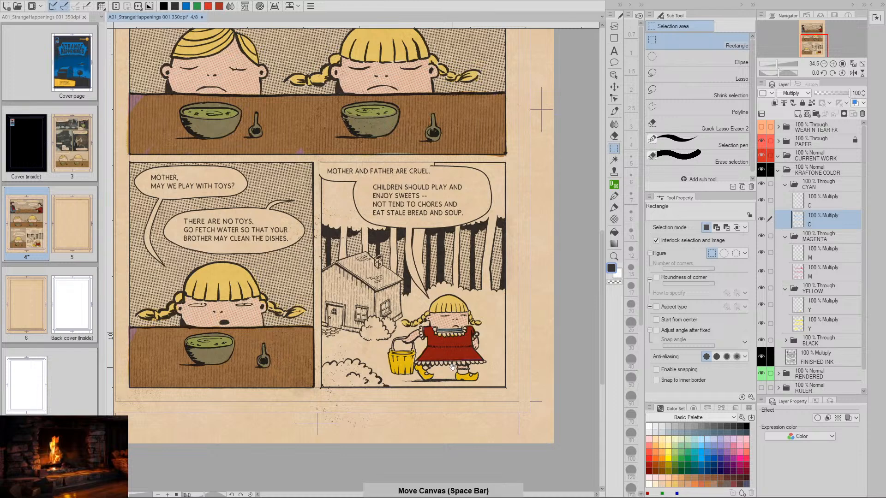
- Compare the coloring of the last panel with the neighboring panels at several magnifications
{"action": "left_click_drag", "start_coordinate": [465, 346], "coordinate": [474, 380]}
{"action": "left_click_drag", "start_coordinate": [458, 372], "coordinate": [476, 413]}
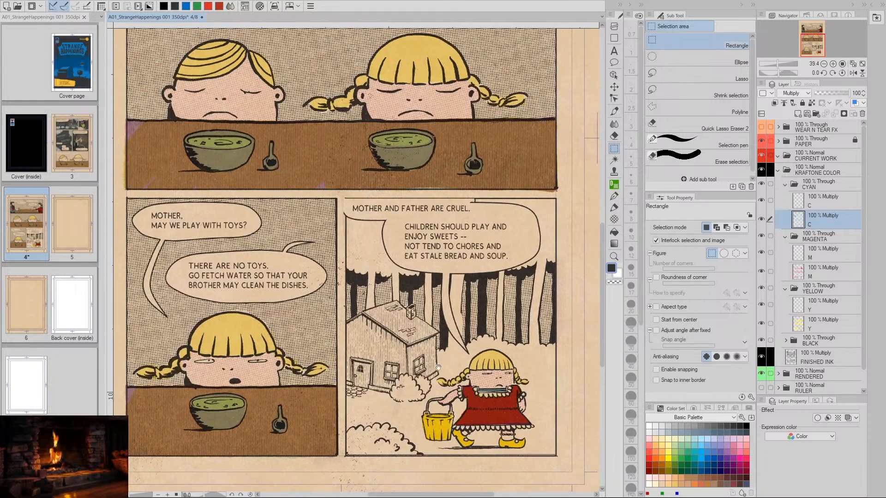
{"action": "left_click_drag", "start_coordinate": [442, 335], "coordinate": [451, 370]}
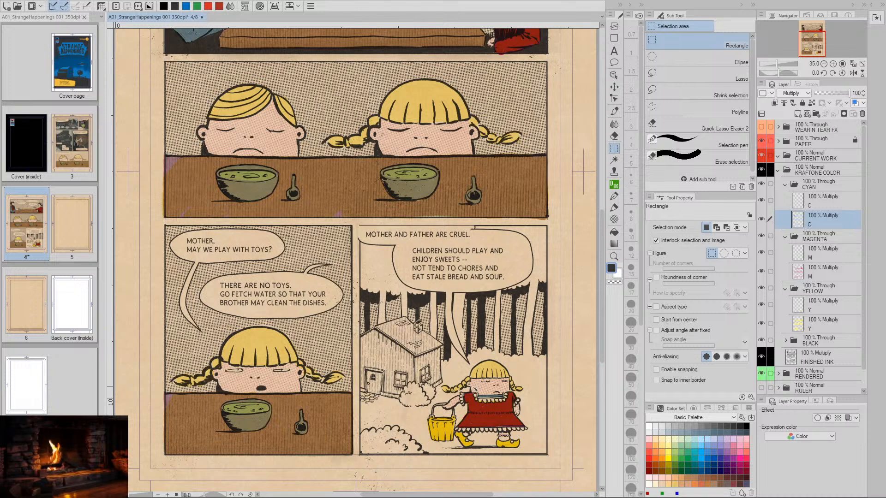
{"action": "key", "text": "space"}
{"action": "left_click_drag", "start_coordinate": [442, 372], "coordinate": [452, 339]}
{"action": "key", "text": "slash"}
{"action": "left_click", "coordinate": [426, 369]}
{"action": "key", "text": "m"}
{"action": "key", "text": "space"}
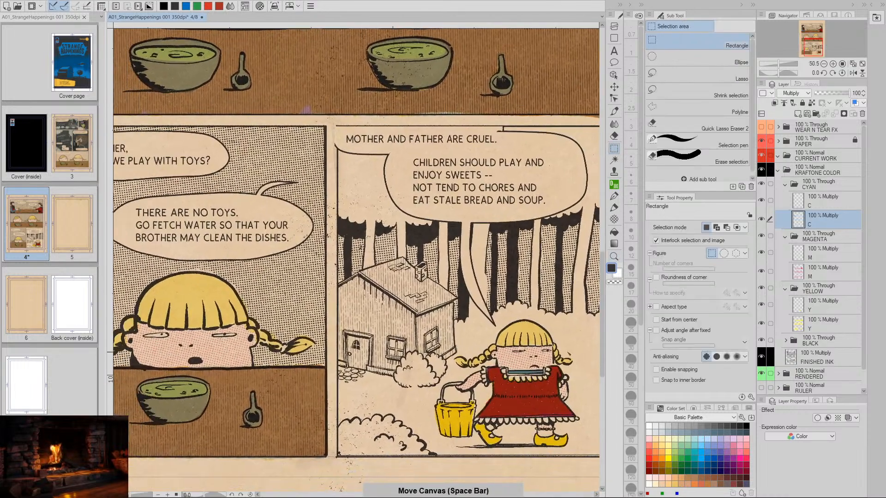
- Activate the upper Y layer in the YELLOW folder and toggle its visibility to check its yellow on the bucket and shoes
{"action": "left_click", "coordinate": [798, 306]}
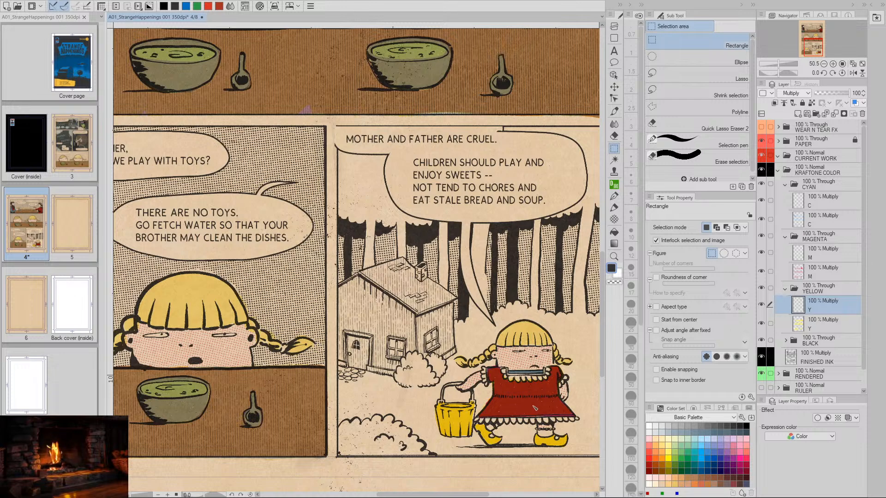
{"action": "key", "text": "space"}
{"action": "left_click_drag", "start_coordinate": [535, 408], "coordinate": [502, 384]}
{"action": "key", "text": "ctrl+space"}
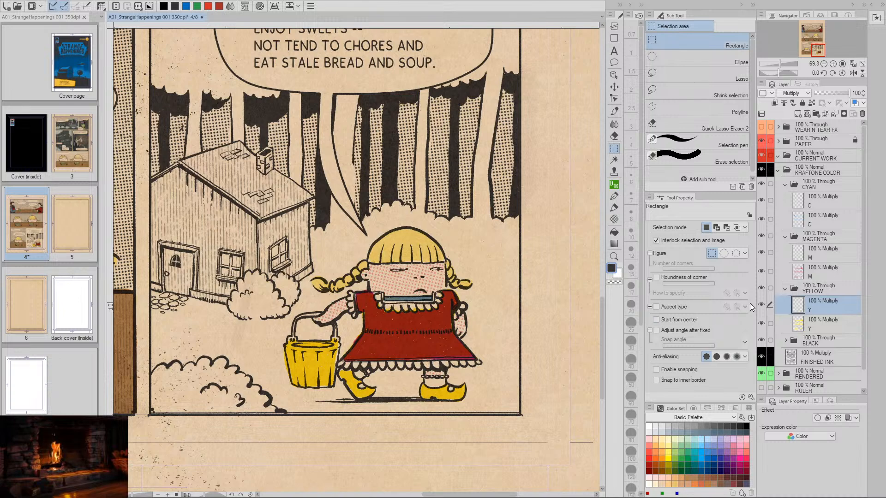
{"action": "left_click", "coordinate": [761, 306]}
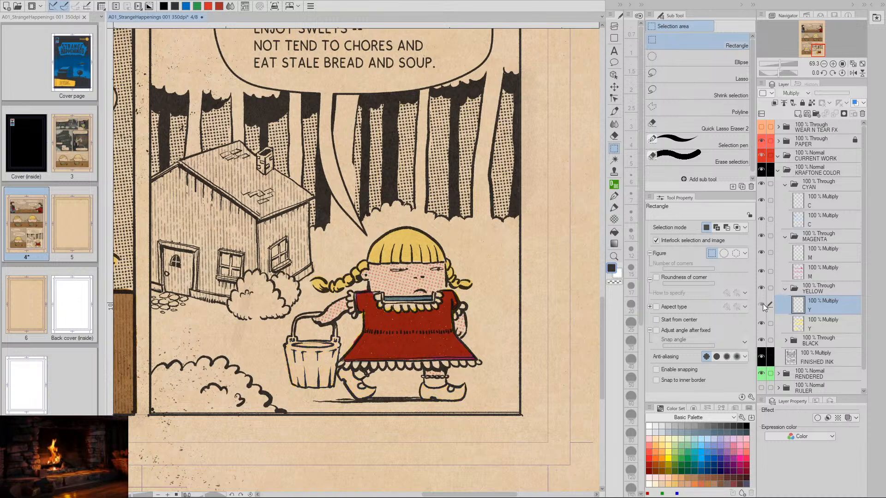
{"action": "left_click", "coordinate": [762, 305]}
- On the upper M layer in the MAGENTA folder, paint both of the girl's shoes with the Magenta 100% brush
{"action": "left_click", "coordinate": [800, 254]}
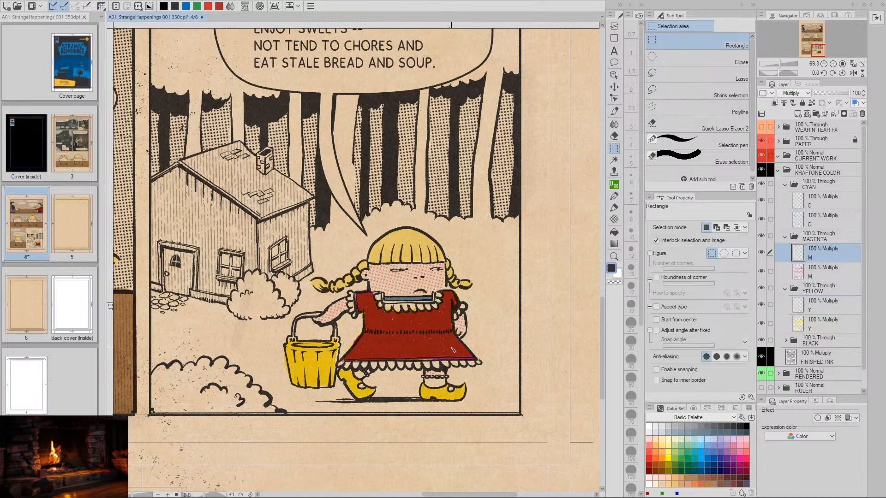
{"action": "left_click", "coordinate": [614, 111]}
{"action": "left_click", "coordinate": [693, 123]}
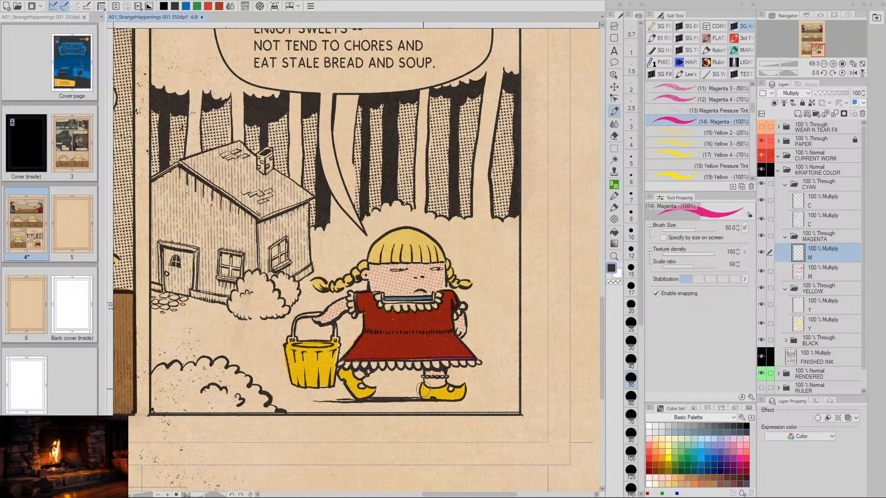
{"action": "left_click_drag", "start_coordinate": [423, 388], "coordinate": [423, 390]}
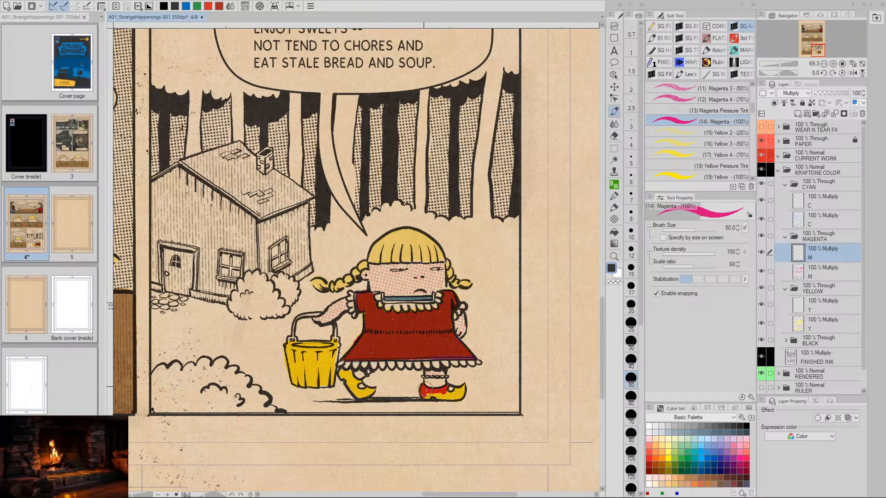
{"action": "mouse_move", "coordinate": [426, 390]}
{"action": "left_mouse_down"}
{"action": "mouse_move", "coordinate": [438, 398]}
{"action": "mouse_move", "coordinate": [461, 391]}
{"action": "mouse_move", "coordinate": [447, 395]}
{"action": "left_mouse_up"}
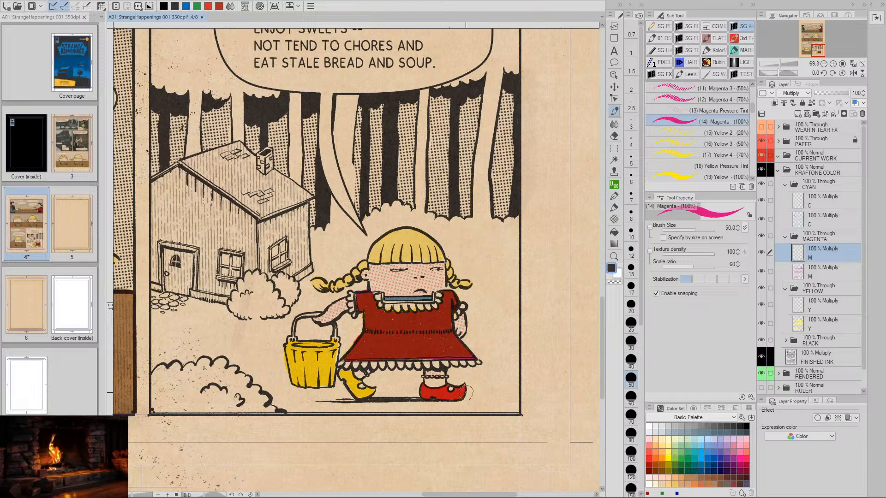
{"action": "mouse_move", "coordinate": [341, 374]}
{"action": "left_mouse_down"}
{"action": "mouse_move", "coordinate": [359, 382]}
{"action": "mouse_move", "coordinate": [355, 394]}
{"action": "mouse_move", "coordinate": [376, 390]}
{"action": "mouse_move", "coordinate": [369, 392]}
{"action": "left_mouse_up"}
- Paint solid magenta over the girl's yellow bucket, covering its rim and side
{"action": "key", "text": "space"}
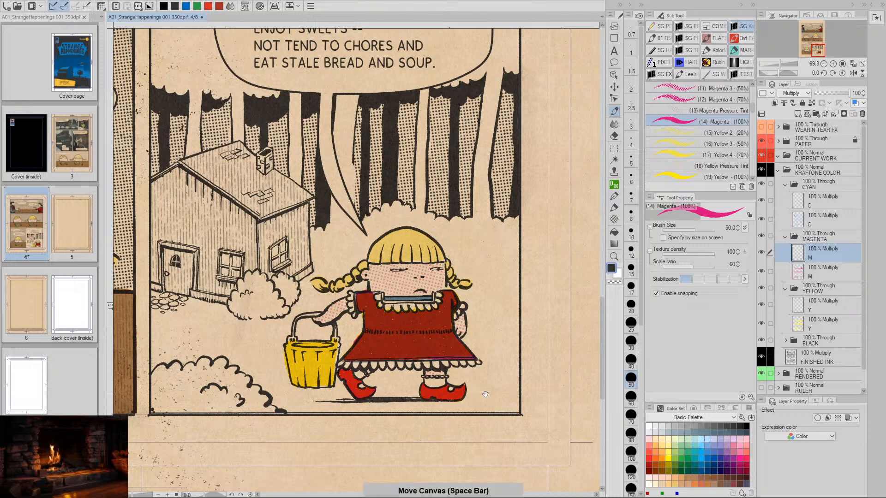
{"action": "left_click_drag", "start_coordinate": [492, 395], "coordinate": [502, 363]}
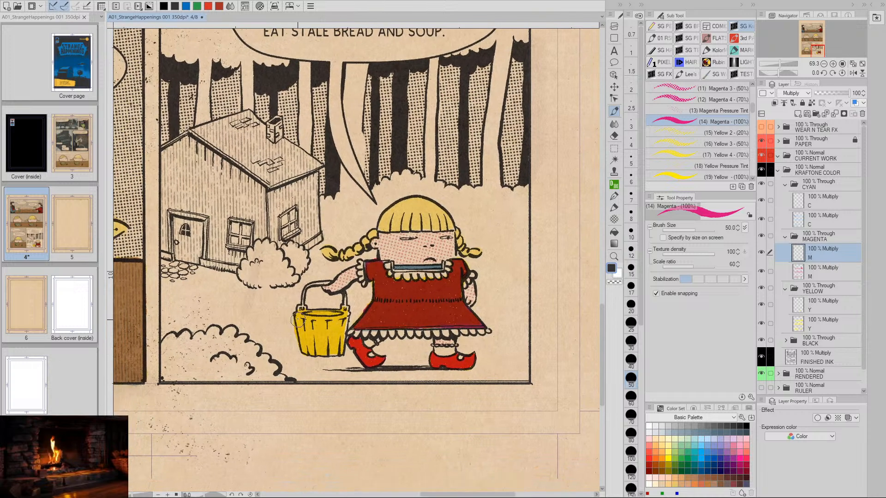
{"action": "mouse_move", "coordinate": [297, 317]}
{"action": "left_mouse_down"}
{"action": "mouse_move", "coordinate": [304, 345]}
{"action": "mouse_move", "coordinate": [297, 316]}
{"action": "mouse_move", "coordinate": [345, 312]}
{"action": "left_mouse_up"}
{"action": "mouse_move", "coordinate": [309, 318]}
{"action": "left_mouse_down"}
{"action": "mouse_move", "coordinate": [343, 317]}
{"action": "mouse_move", "coordinate": [339, 349]}
{"action": "mouse_move", "coordinate": [327, 353]}
{"action": "mouse_move", "coordinate": [308, 352]}
{"action": "mouse_move", "coordinate": [299, 328]}
{"action": "mouse_move", "coordinate": [310, 350]}
{"action": "mouse_move", "coordinate": [314, 323]}
{"action": "mouse_move", "coordinate": [323, 344]}
{"action": "mouse_move", "coordinate": [339, 324]}
{"action": "mouse_move", "coordinate": [310, 334]}
{"action": "mouse_move", "coordinate": [318, 347]}
{"action": "left_mouse_up"}
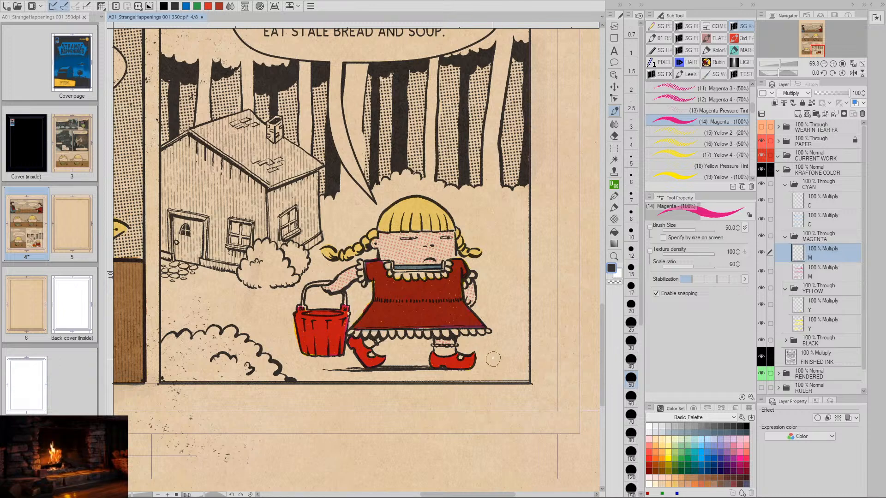
- On the upper C layer in the CYAN folder, paint both of the girl's shoes with the Cyan 100% brush
{"action": "key", "text": "space"}
{"action": "left_click_drag", "start_coordinate": [497, 360], "coordinate": [475, 363]}
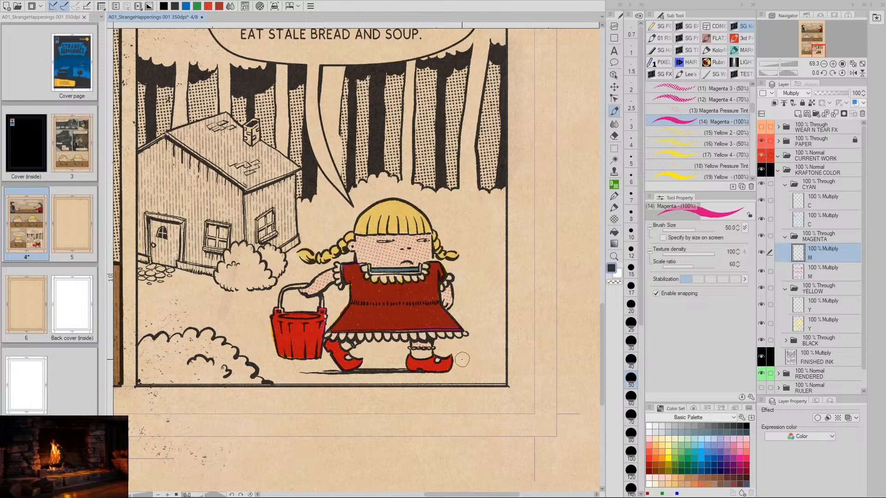
{"action": "left_click", "coordinate": [800, 205]}
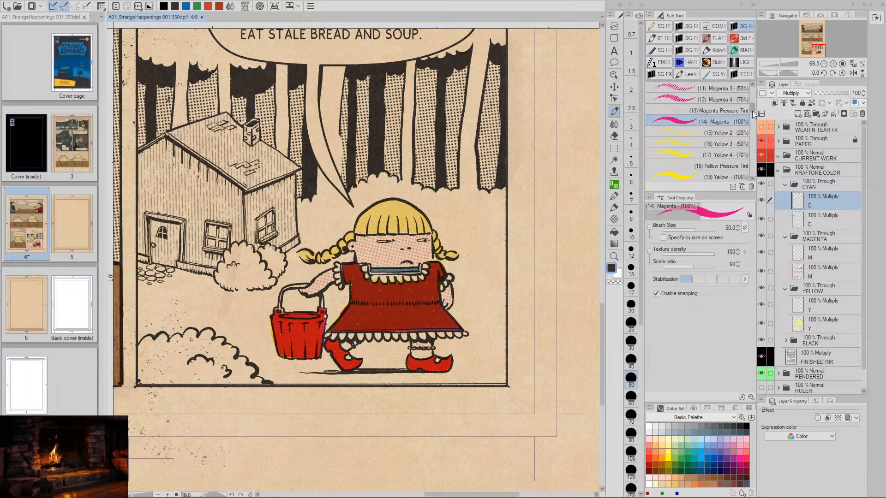
{"action": "mouse_move", "coordinate": [751, 111]}
{"action": "left_mouse_down"}
{"action": "mouse_move", "coordinate": [752, 118]}
{"action": "mouse_move", "coordinate": [750, 103]}
{"action": "left_mouse_up"}
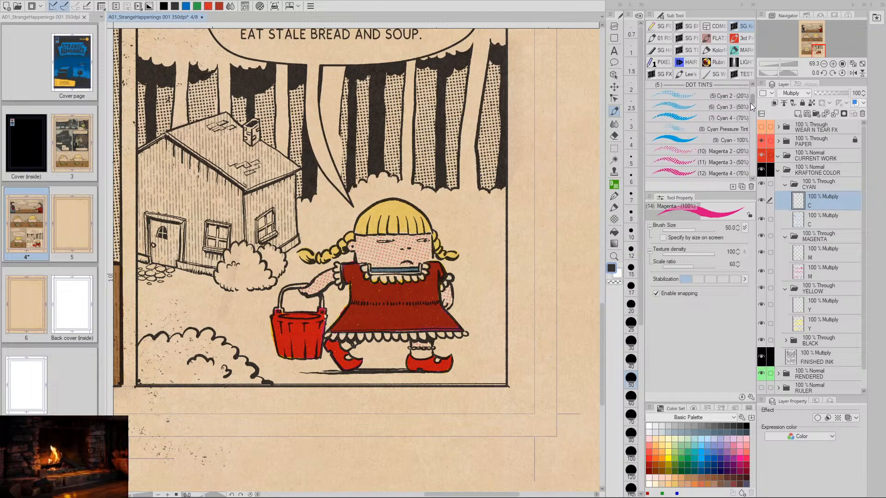
{"action": "left_click", "coordinate": [720, 140]}
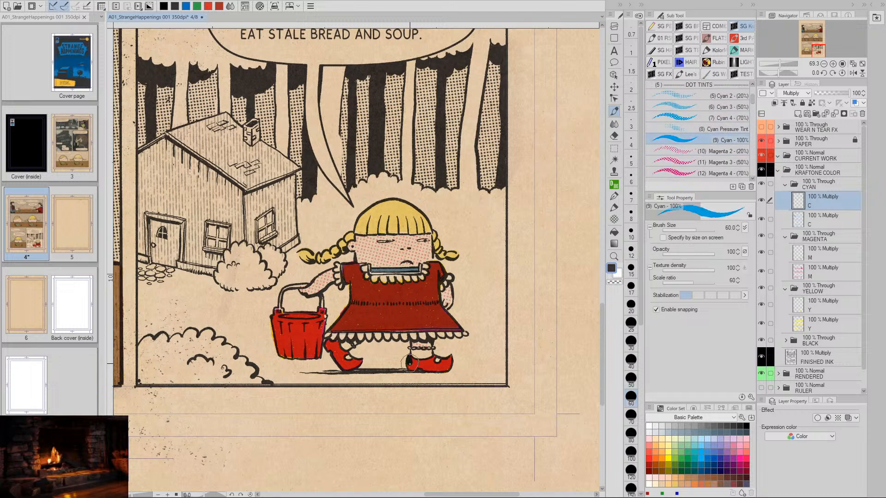
{"action": "mouse_move", "coordinate": [412, 362]}
{"action": "left_mouse_down"}
{"action": "mouse_move", "coordinate": [436, 357]}
{"action": "mouse_move", "coordinate": [415, 366]}
{"action": "mouse_move", "coordinate": [439, 368]}
{"action": "mouse_move", "coordinate": [448, 360]}
{"action": "mouse_move", "coordinate": [442, 368]}
{"action": "left_mouse_up"}
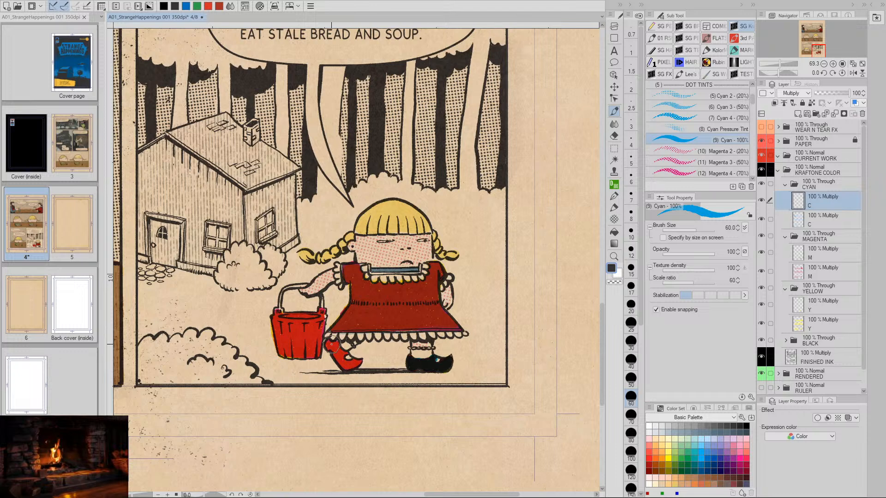
{"action": "mouse_move", "coordinate": [332, 345]}
{"action": "left_mouse_down"}
{"action": "mouse_move", "coordinate": [339, 358]}
{"action": "mouse_move", "coordinate": [346, 353]}
{"action": "mouse_move", "coordinate": [342, 363]}
{"action": "mouse_move", "coordinate": [362, 361]}
{"action": "mouse_move", "coordinate": [336, 352]}
{"action": "left_mouse_up"}
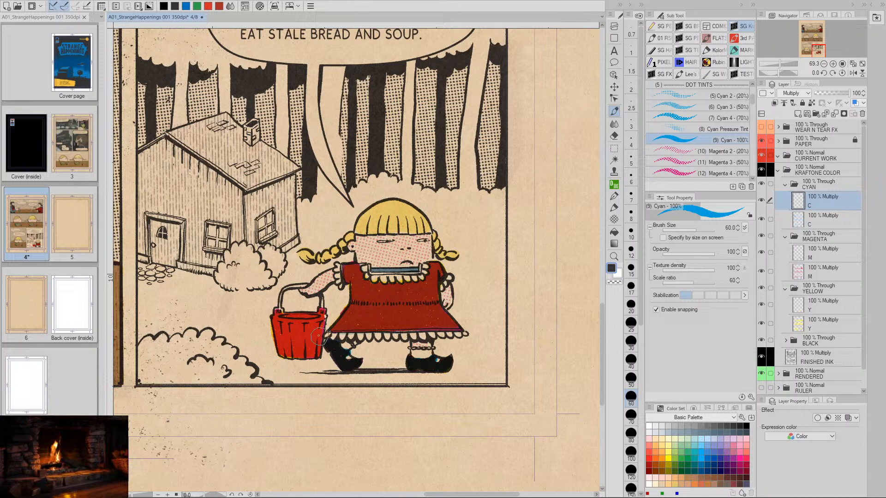
- Paint solid cyan over the girl's bucket, covering its rim and side
{"action": "mouse_move", "coordinate": [275, 317]}
{"action": "left_mouse_down"}
{"action": "mouse_move", "coordinate": [285, 353]}
{"action": "mouse_move", "coordinate": [278, 311]}
{"action": "mouse_move", "coordinate": [292, 351]}
{"action": "mouse_move", "coordinate": [316, 355]}
{"action": "mouse_move", "coordinate": [322, 313]}
{"action": "mouse_move", "coordinate": [317, 331]}
{"action": "mouse_move", "coordinate": [316, 316]}
{"action": "mouse_move", "coordinate": [286, 318]}
{"action": "mouse_move", "coordinate": [313, 320]}
{"action": "mouse_move", "coordinate": [291, 326]}
{"action": "mouse_move", "coordinate": [309, 330]}
{"action": "mouse_move", "coordinate": [297, 337]}
{"action": "mouse_move", "coordinate": [310, 341]}
{"action": "mouse_move", "coordinate": [296, 345]}
{"action": "mouse_move", "coordinate": [309, 348]}
{"action": "mouse_move", "coordinate": [284, 348]}
{"action": "mouse_move", "coordinate": [309, 327]}
{"action": "mouse_move", "coordinate": [278, 354]}
{"action": "left_mouse_up"}
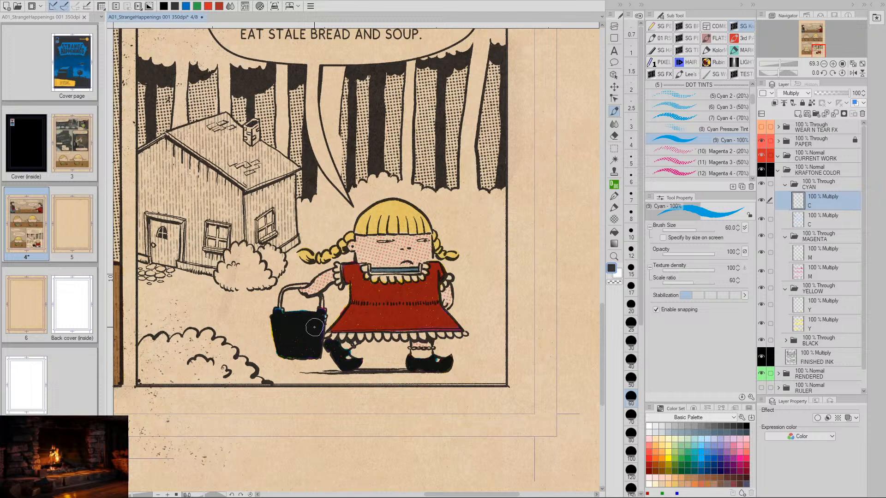
{"action": "key", "text": "ctrl+z"}
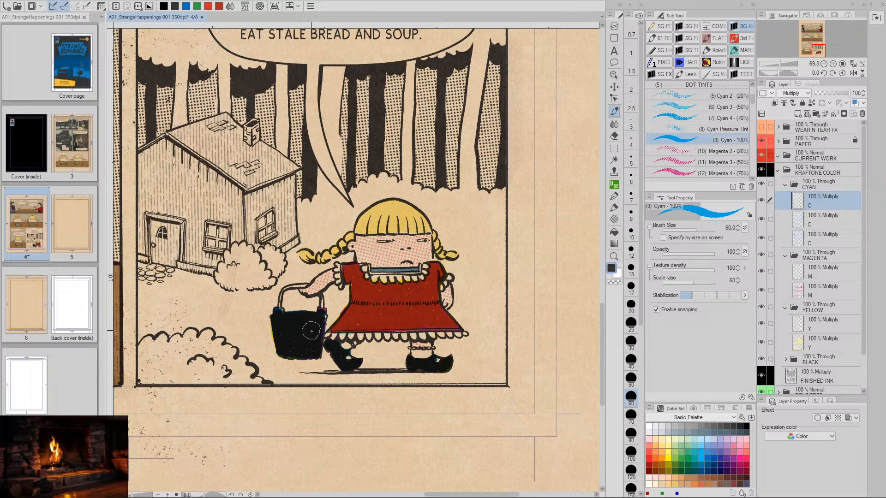
{"action": "key", "text": "ctrl+y"}
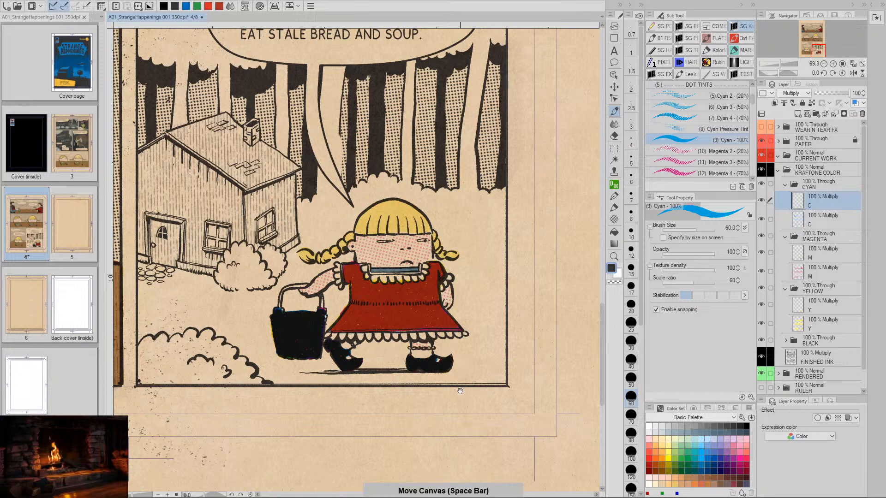
- Lighten the cyan on the shoes and bucket by setting the upper C layer's luminosity to 70 with Hue/Saturation/Luminosity
{"action": "left_click_drag", "start_coordinate": [469, 433], "coordinate": [446, 404]}
{"action": "key", "text": "ctrl+u"}
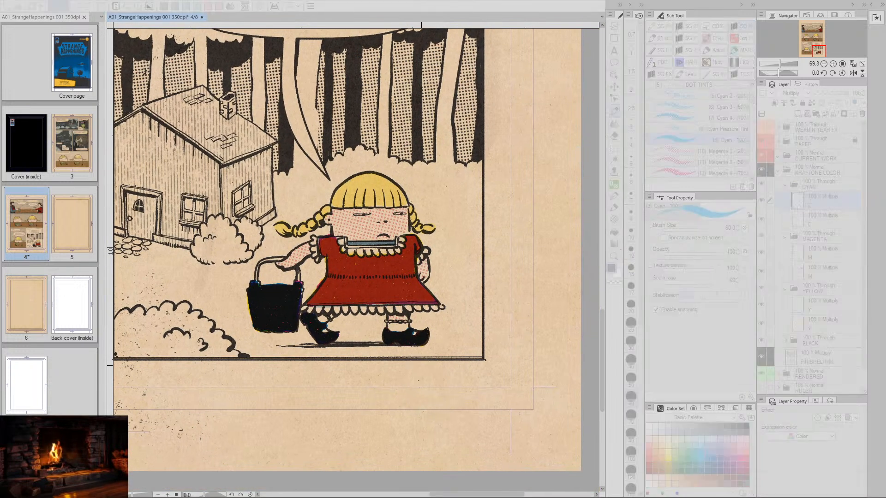
{"action": "left_click_drag", "start_coordinate": [619, 398], "coordinate": [671, 394]}
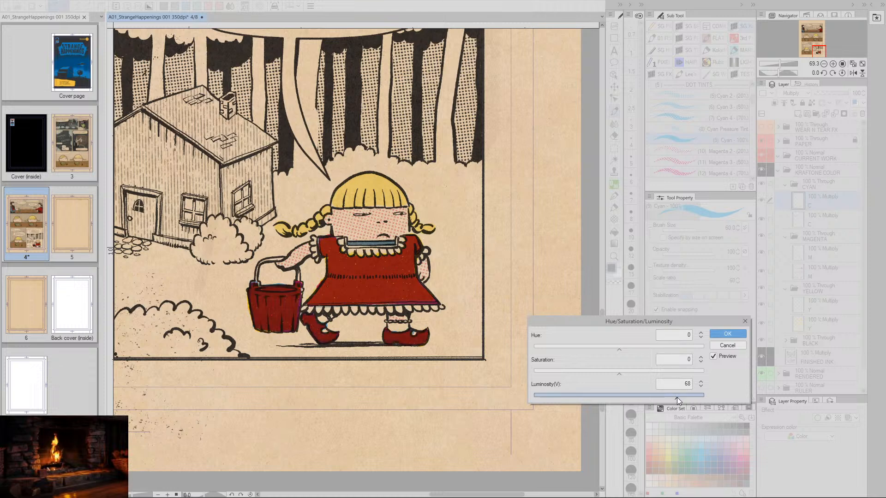
{"action": "left_click", "coordinate": [701, 381]}
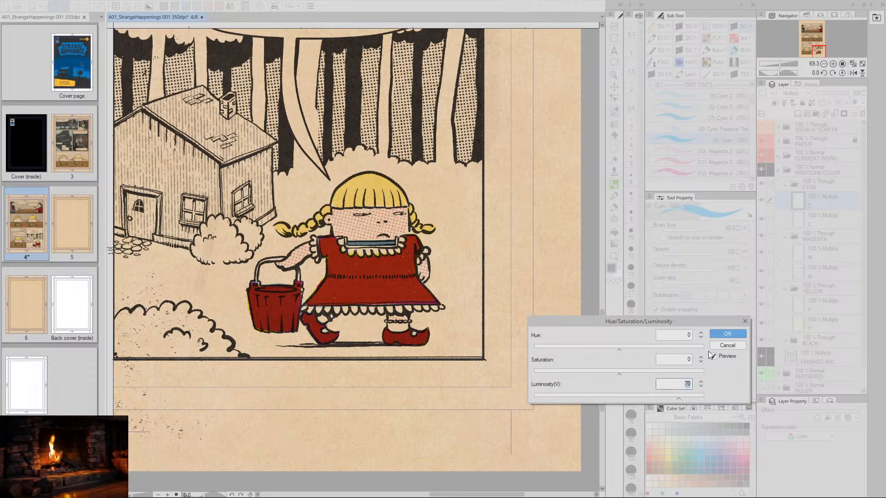
{"action": "left_click", "coordinate": [727, 333]}
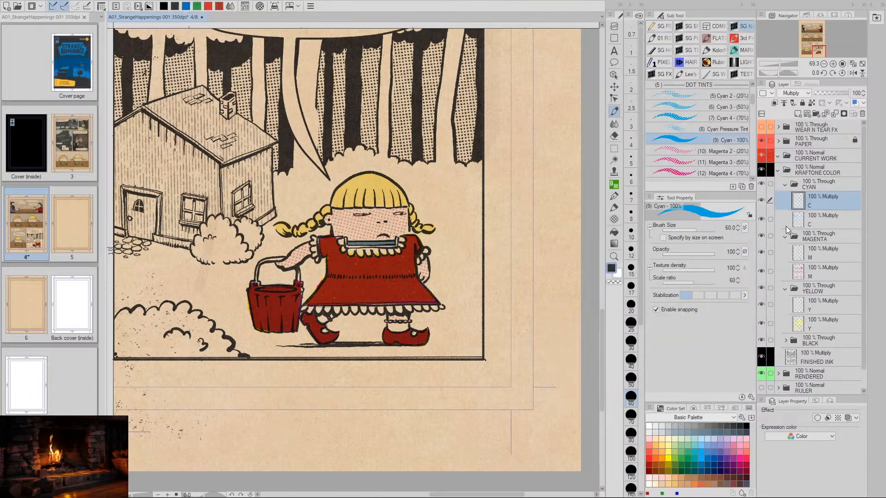
- Lighten the magenta on the shoes and bucket by setting the upper M layer's luminosity to 61 with Hue/Saturation/Luminosity
{"action": "left_click", "coordinate": [801, 255]}
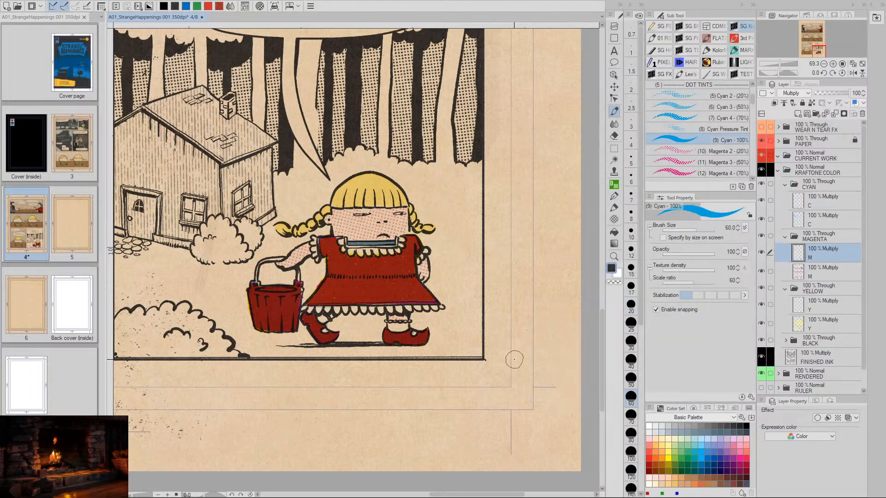
{"action": "key", "text": "ctrl+u"}
{"action": "left_click_drag", "start_coordinate": [619, 398], "coordinate": [658, 399]}
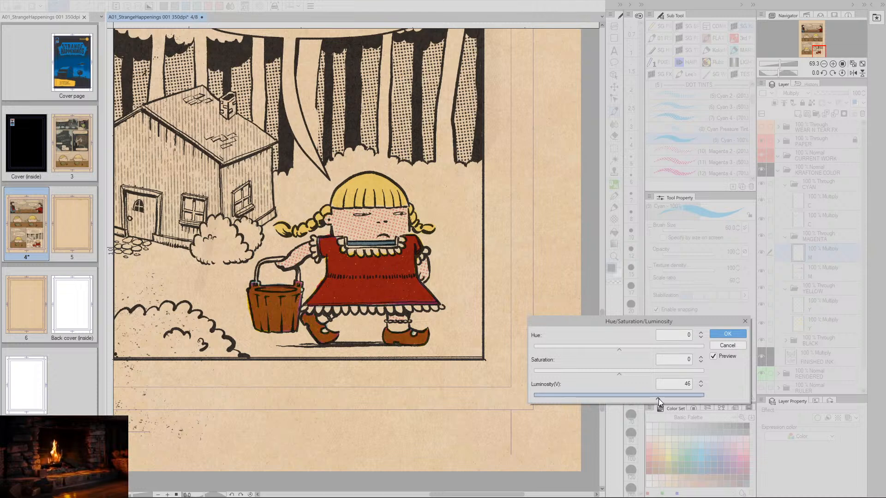
{"action": "left_click_drag", "start_coordinate": [646, 398], "coordinate": [640, 397]}
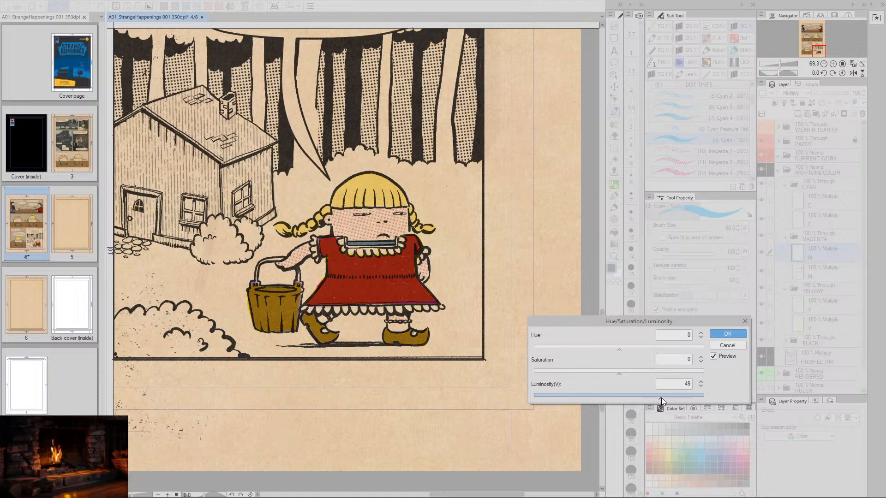
{"action": "left_click_drag", "start_coordinate": [660, 398], "coordinate": [665, 397]}
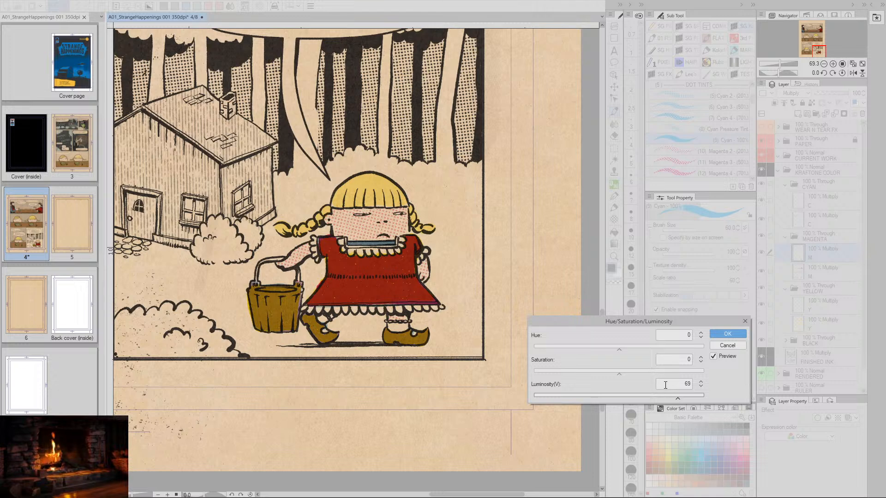
{"action": "left_click", "coordinate": [679, 398]}
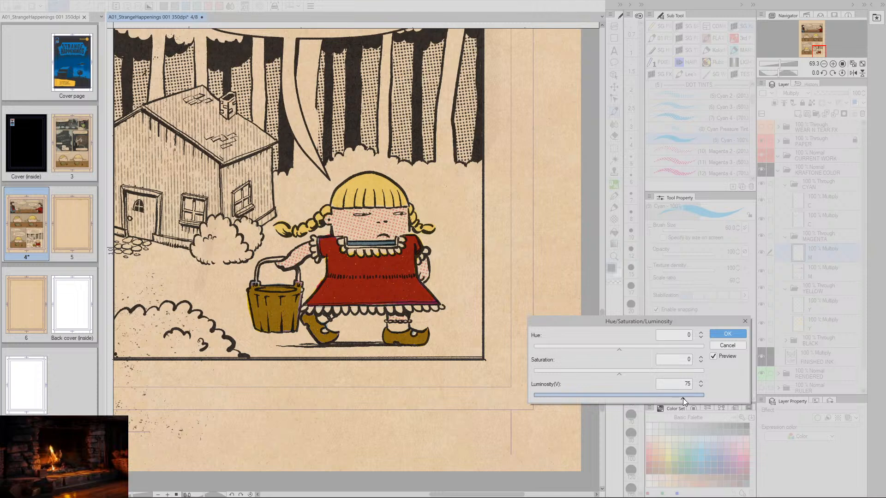
{"action": "left_click_drag", "start_coordinate": [679, 397], "coordinate": [672, 400]}
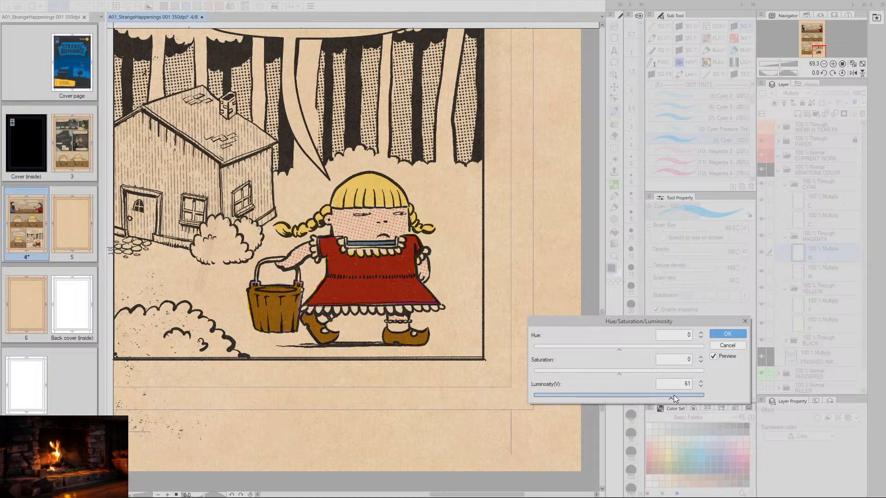
{"action": "left_click", "coordinate": [720, 333]}
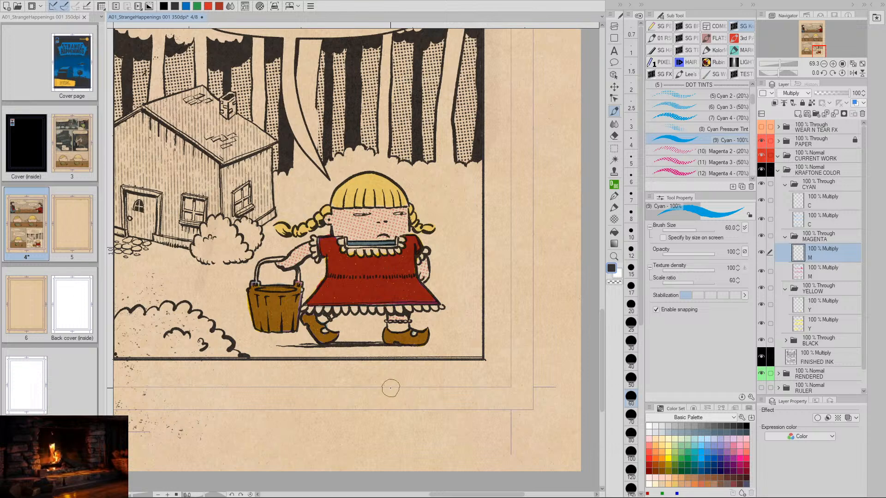
- Lighten the yellow on the shoes and bucket by setting the upper Y layer's luminosity to 50 with Hue/Saturation/Luminosity
{"action": "key", "text": "space"}
{"action": "mouse_move", "coordinate": [407, 381]}
{"action": "left_mouse_down"}
{"action": "mouse_move", "coordinate": [507, 376]}
{"action": "mouse_move", "coordinate": [312, 372]}
{"action": "left_mouse_up"}
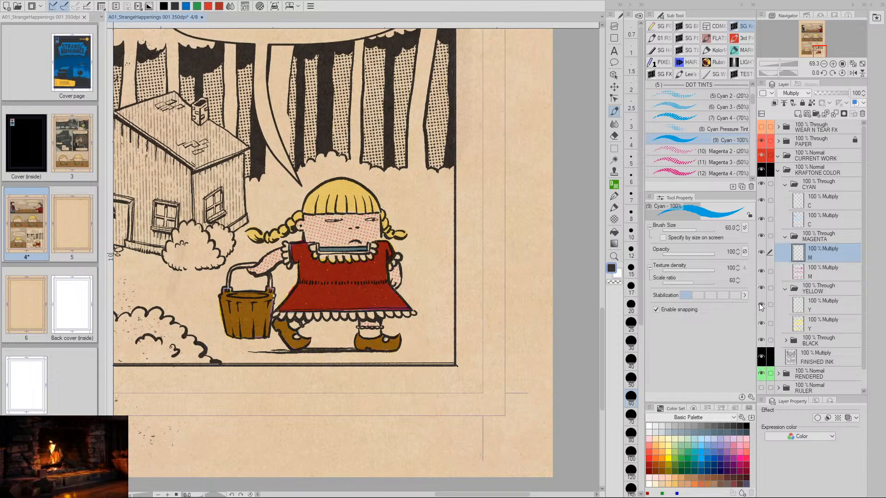
{"action": "left_click", "coordinate": [801, 309]}
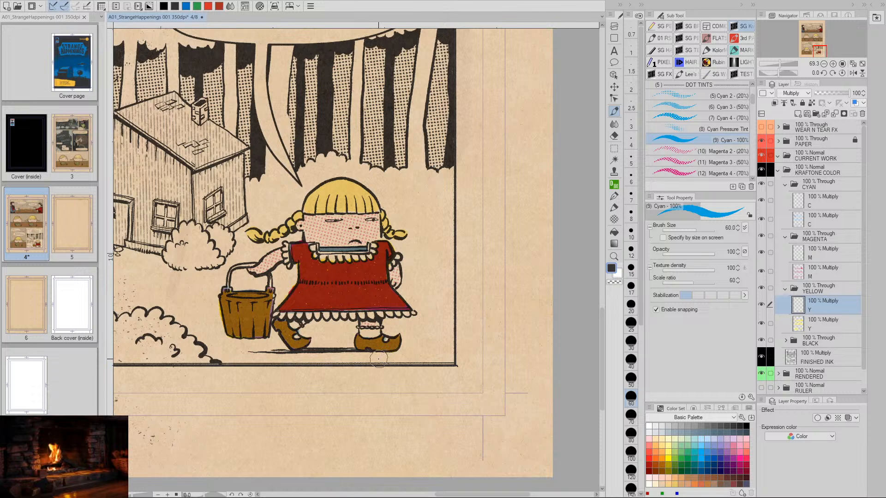
{"action": "key", "text": "ctrl+u"}
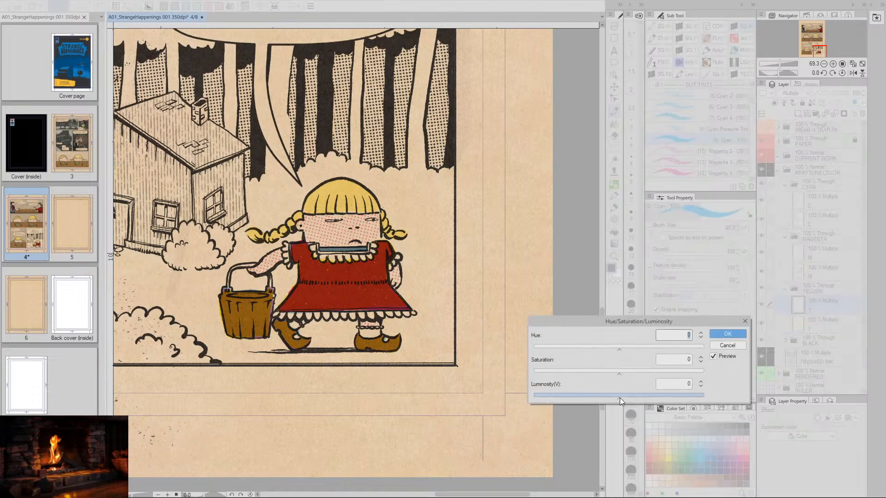
{"action": "left_click_drag", "start_coordinate": [619, 398], "coordinate": [620, 397]}
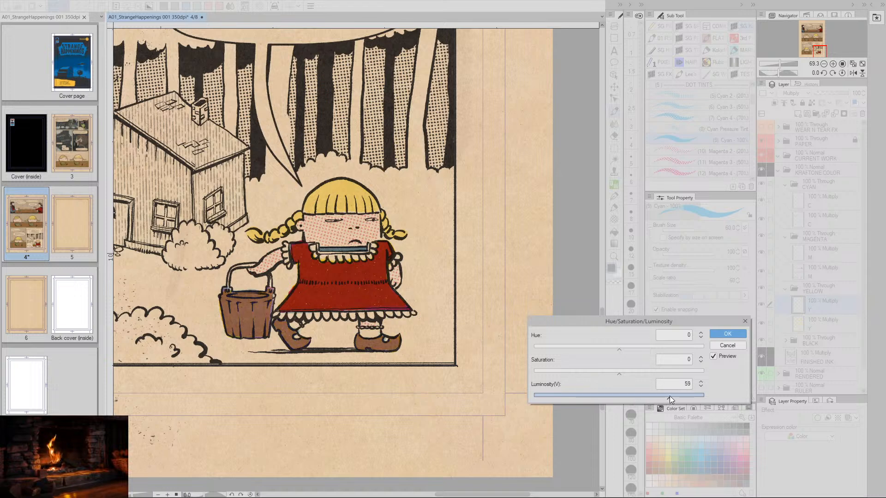
{"action": "mouse_move", "coordinate": [669, 395]}
{"action": "left_mouse_down"}
{"action": "mouse_move", "coordinate": [650, 398]}
{"action": "mouse_move", "coordinate": [661, 397]}
{"action": "left_mouse_up"}
{"action": "left_click", "coordinate": [700, 381]}
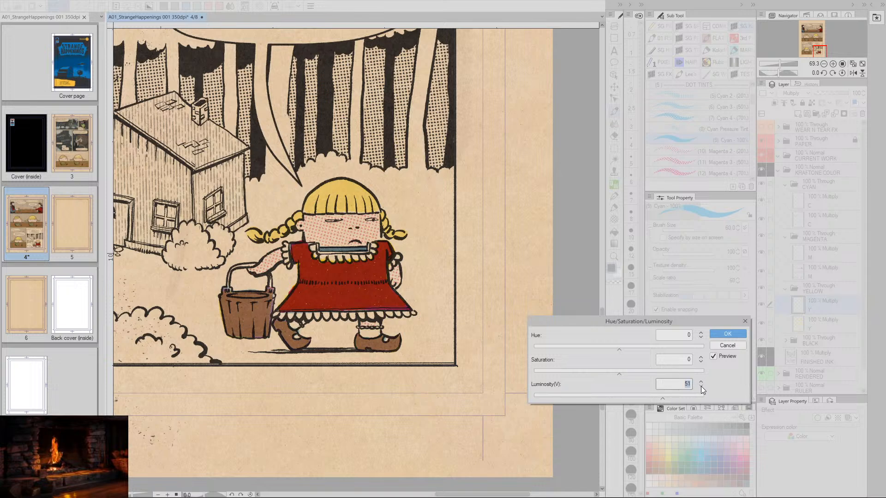
{"action": "left_click", "coordinate": [726, 338]}
- Go through the upper C, M and Y layers and make the upper C layer in the CYAN folder active
{"action": "left_click_drag", "start_coordinate": [344, 372], "coordinate": [458, 437]}
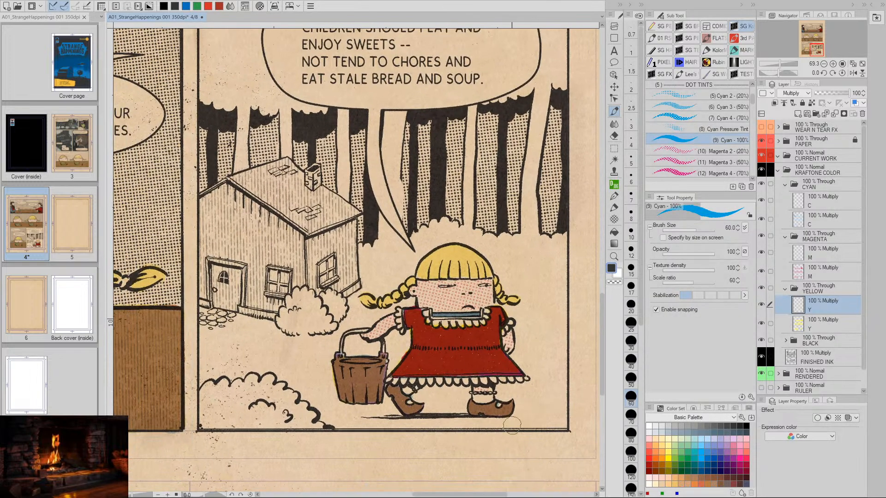
{"action": "left_click", "coordinate": [805, 202]}
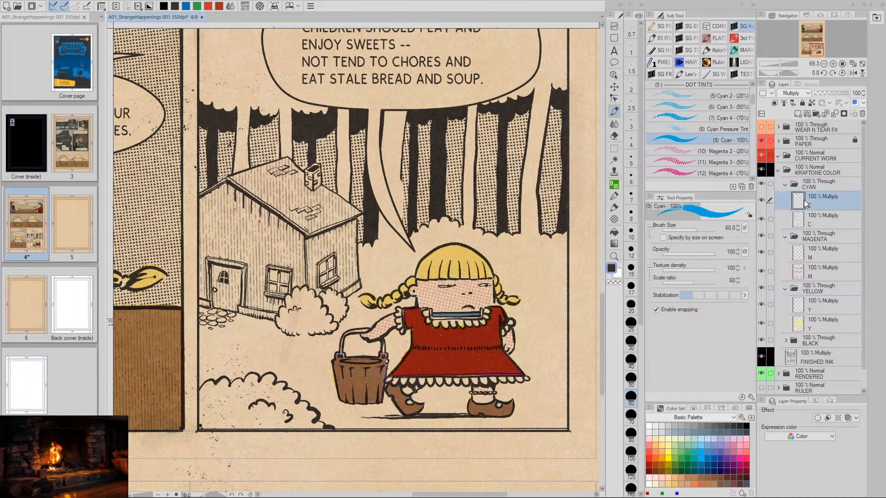
{"action": "left_click", "coordinate": [801, 257]}
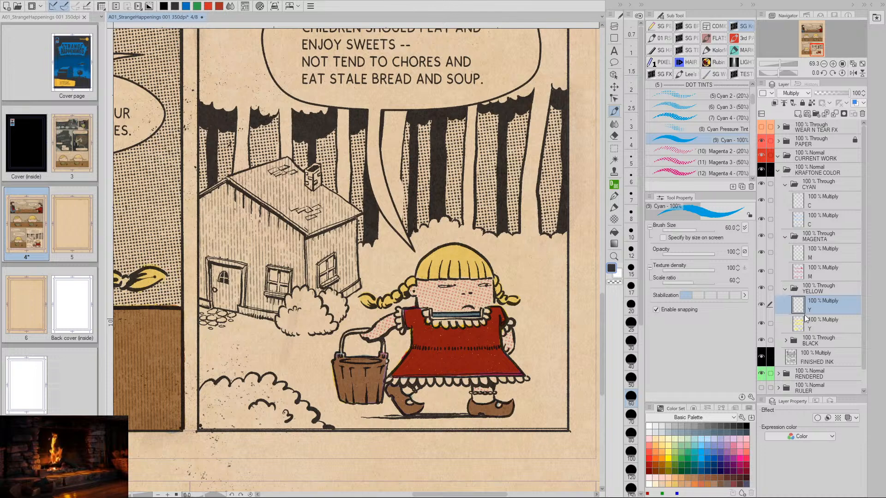
{"action": "left_click", "coordinate": [800, 201]}
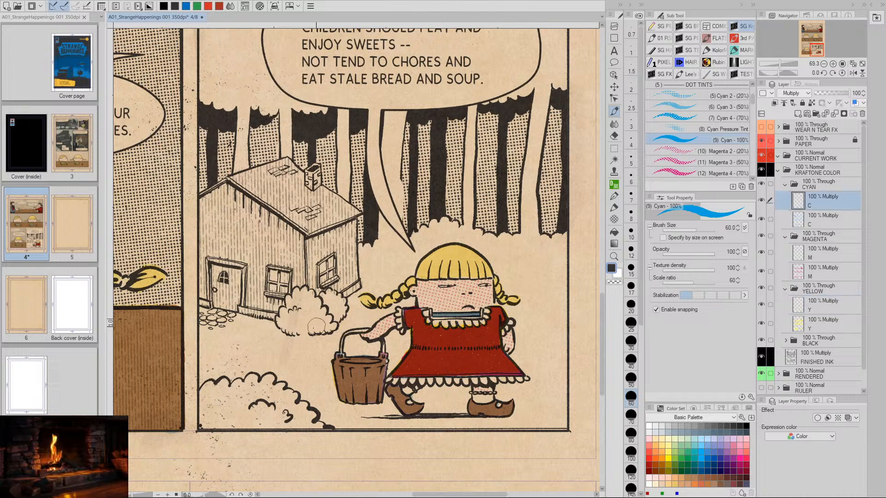
- Compare the brown bucket and shoes in the last panel with the coloring of the neighboring panels
{"action": "left_click_drag", "start_coordinate": [317, 326], "coordinate": [373, 366]}
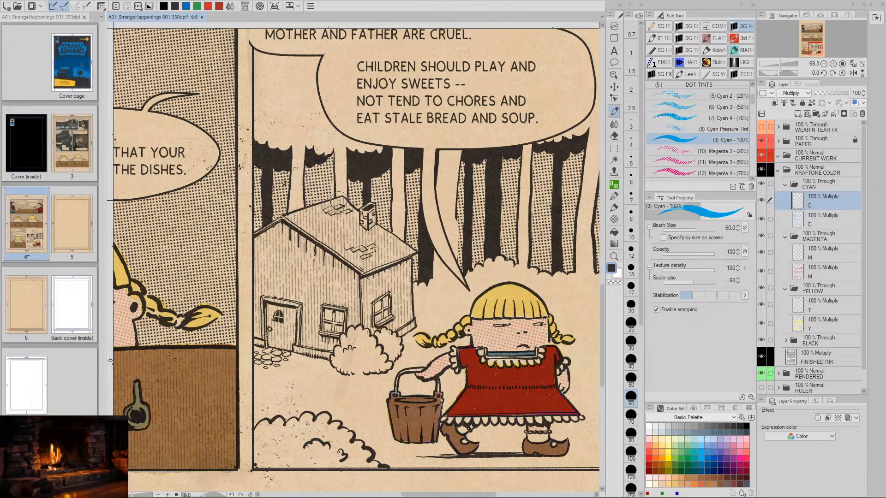
{"action": "key", "text": "space"}
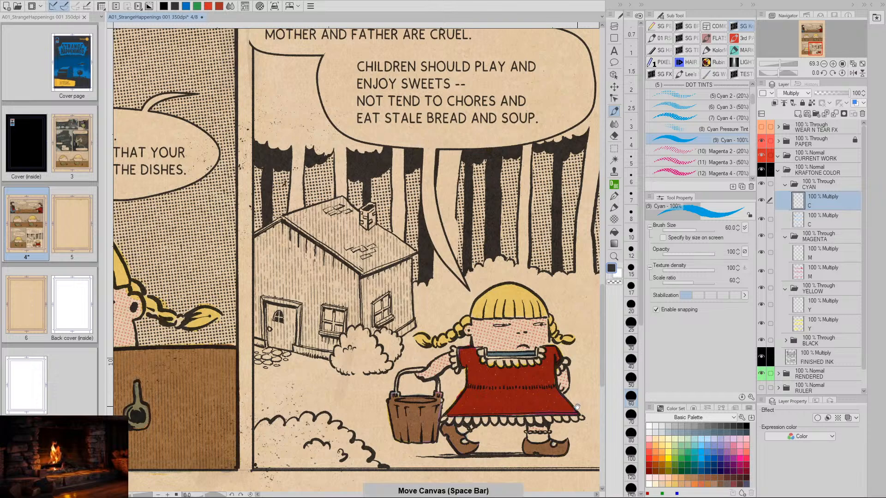
{"action": "left_click_drag", "start_coordinate": [577, 406], "coordinate": [487, 374]}
{"action": "key", "text": "ctrl+space"}
{"action": "left_click_drag", "start_coordinate": [487, 374], "coordinate": [530, 396]}
{"action": "key", "text": "space"}
{"action": "key", "text": "space"}
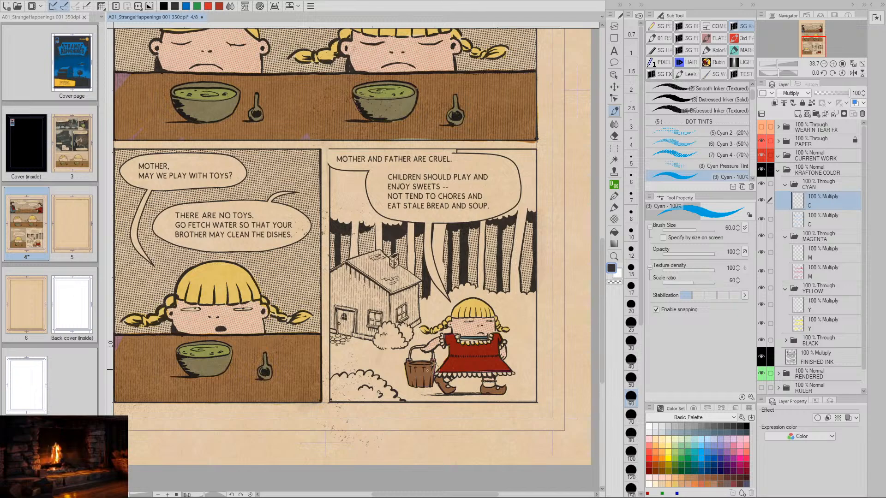
- Paint a solid Cyan 100% border inside the house's outer contour along roof, walls and base, and cover the chimney
{"action": "key", "text": "ctrl+space"}
{"action": "left_click_drag", "start_coordinate": [375, 313], "coordinate": [401, 314]}
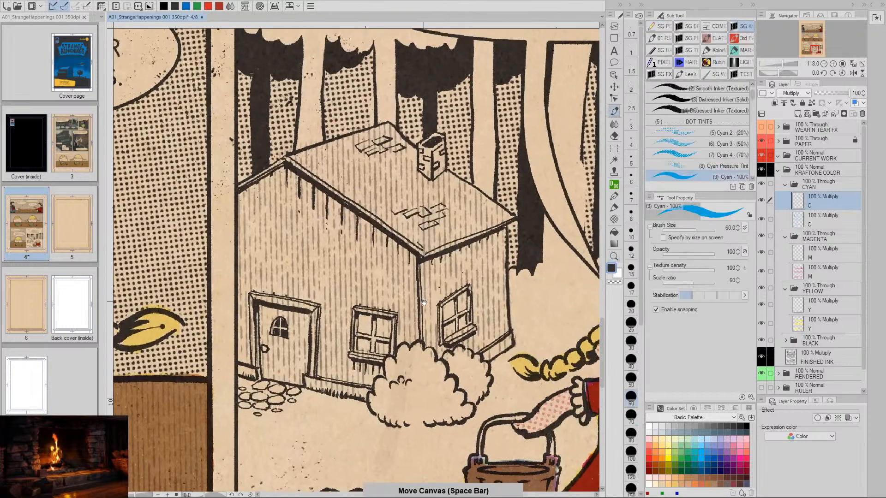
{"action": "key", "text": "space"}
{"action": "left_click_drag", "start_coordinate": [382, 182], "coordinate": [390, 220]}
{"action": "mouse_move", "coordinate": [395, 169]}
{"action": "left_mouse_down"}
{"action": "mouse_move", "coordinate": [252, 225]}
{"action": "mouse_move", "coordinate": [251, 404]}
{"action": "mouse_move", "coordinate": [262, 410]}
{"action": "mouse_move", "coordinate": [264, 228]}
{"action": "mouse_move", "coordinate": [265, 397]}
{"action": "mouse_move", "coordinate": [276, 409]}
{"action": "mouse_move", "coordinate": [372, 429]}
{"action": "mouse_move", "coordinate": [395, 397]}
{"action": "mouse_move", "coordinate": [385, 409]}
{"action": "mouse_move", "coordinate": [396, 392]}
{"action": "mouse_move", "coordinate": [388, 402]}
{"action": "mouse_move", "coordinate": [386, 394]}
{"action": "mouse_move", "coordinate": [423, 371]}
{"action": "mouse_move", "coordinate": [448, 389]}
{"action": "mouse_move", "coordinate": [477, 378]}
{"action": "mouse_move", "coordinate": [494, 394]}
{"action": "mouse_move", "coordinate": [519, 378]}
{"action": "left_mouse_up"}
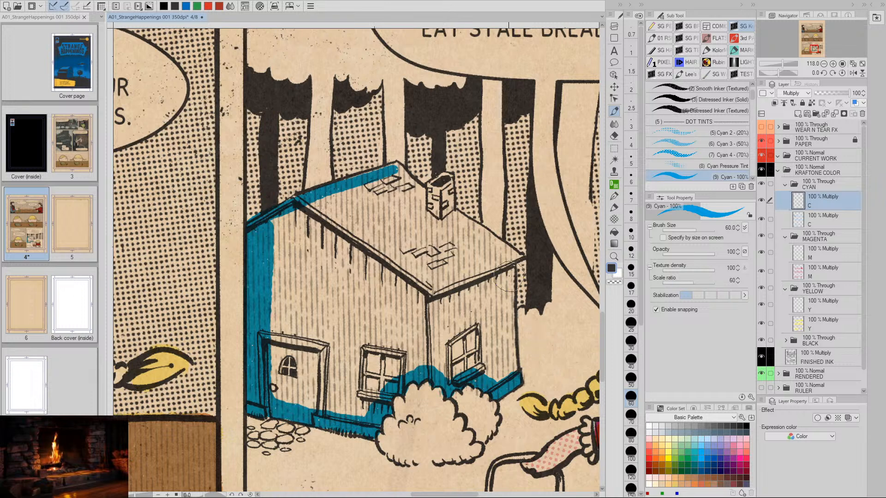
{"action": "left_click_drag", "start_coordinate": [511, 267], "coordinate": [513, 379]}
{"action": "mouse_move", "coordinate": [524, 254]}
{"action": "left_mouse_down"}
{"action": "mouse_move", "coordinate": [450, 209]}
{"action": "mouse_move", "coordinate": [443, 175]}
{"action": "mouse_move", "coordinate": [450, 186]}
{"action": "mouse_move", "coordinate": [438, 180]}
{"action": "mouse_move", "coordinate": [432, 212]}
{"action": "mouse_move", "coordinate": [445, 199]}
{"action": "mouse_move", "coordinate": [395, 168]}
{"action": "mouse_move", "coordinate": [402, 175]}
{"action": "left_mouse_up"}
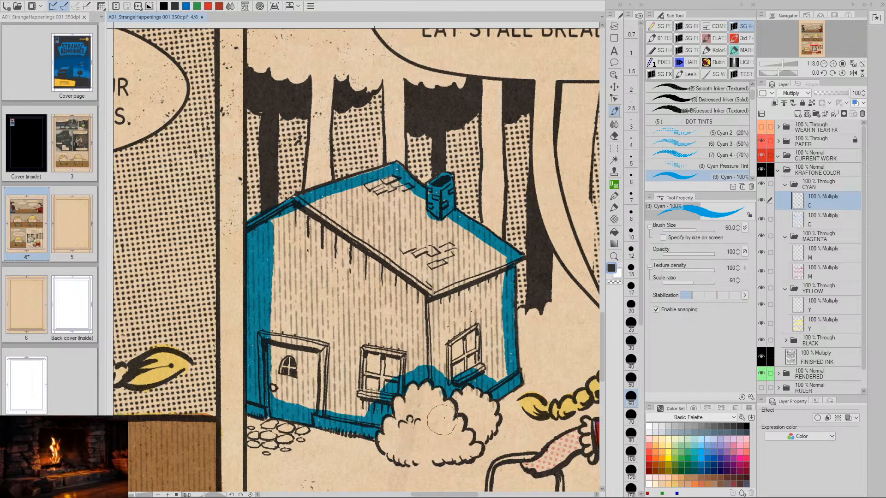
- Fill the remaining walls and roof of the house with solid Cyan 100% on the upper C layer
{"action": "mouse_move", "coordinate": [442, 216]}
{"action": "left_mouse_down"}
{"action": "mouse_move", "coordinate": [420, 362]}
{"action": "mouse_move", "coordinate": [445, 234]}
{"action": "mouse_move", "coordinate": [432, 367]}
{"action": "mouse_move", "coordinate": [441, 330]}
{"action": "mouse_move", "coordinate": [450, 222]}
{"action": "mouse_move", "coordinate": [449, 375]}
{"action": "mouse_move", "coordinate": [458, 253]}
{"action": "mouse_move", "coordinate": [453, 377]}
{"action": "mouse_move", "coordinate": [466, 321]}
{"action": "mouse_move", "coordinate": [466, 236]}
{"action": "mouse_move", "coordinate": [470, 367]}
{"action": "mouse_move", "coordinate": [482, 242]}
{"action": "mouse_move", "coordinate": [485, 367]}
{"action": "mouse_move", "coordinate": [490, 259]}
{"action": "mouse_move", "coordinate": [498, 369]}
{"action": "mouse_move", "coordinate": [490, 369]}
{"action": "mouse_move", "coordinate": [500, 379]}
{"action": "mouse_move", "coordinate": [499, 263]}
{"action": "left_mouse_up"}
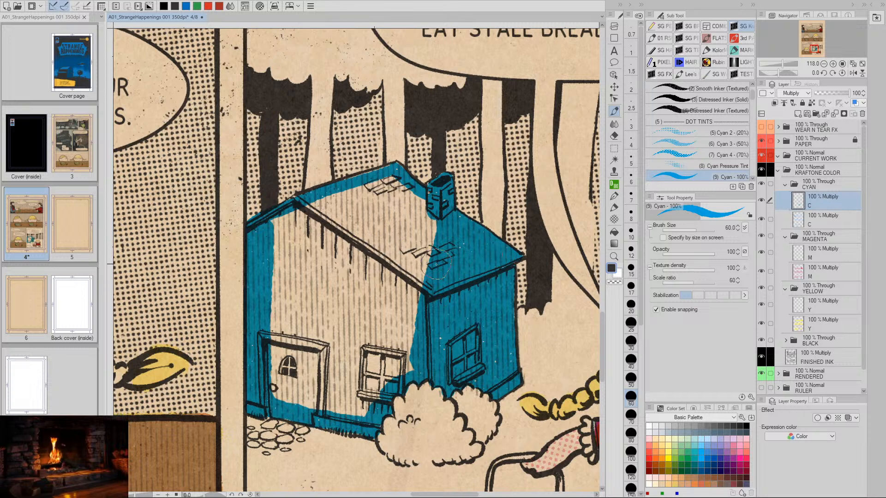
{"action": "key", "text": "p"}
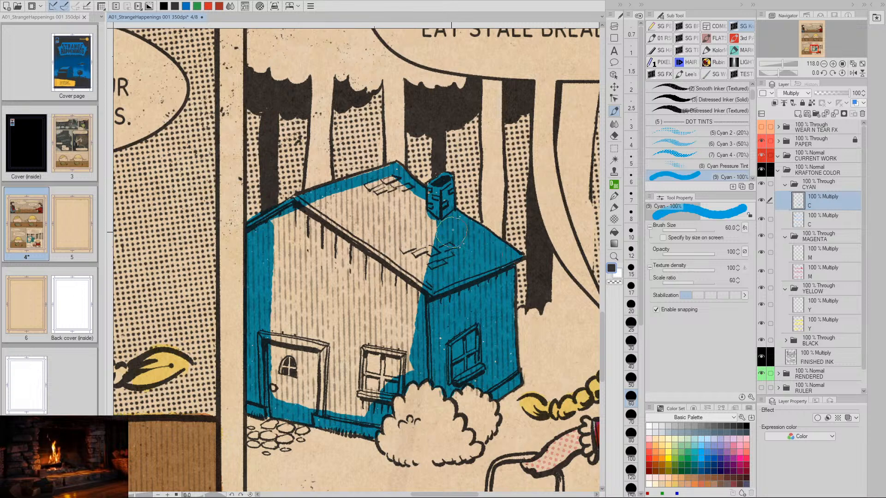
{"action": "mouse_move", "coordinate": [447, 231]}
{"action": "left_mouse_down"}
{"action": "mouse_move", "coordinate": [391, 185]}
{"action": "mouse_move", "coordinate": [278, 224]}
{"action": "mouse_move", "coordinate": [270, 251]}
{"action": "mouse_move", "coordinate": [278, 388]}
{"action": "mouse_move", "coordinate": [285, 253]}
{"action": "mouse_move", "coordinate": [303, 398]}
{"action": "mouse_move", "coordinate": [297, 240]}
{"action": "mouse_move", "coordinate": [315, 369]}
{"action": "mouse_move", "coordinate": [325, 384]}
{"action": "mouse_move", "coordinate": [309, 249]}
{"action": "mouse_move", "coordinate": [336, 413]}
{"action": "mouse_move", "coordinate": [316, 228]}
{"action": "mouse_move", "coordinate": [347, 399]}
{"action": "mouse_move", "coordinate": [351, 362]}
{"action": "mouse_move", "coordinate": [320, 216]}
{"action": "mouse_move", "coordinate": [351, 358]}
{"action": "mouse_move", "coordinate": [373, 383]}
{"action": "mouse_move", "coordinate": [343, 242]}
{"action": "mouse_move", "coordinate": [381, 387]}
{"action": "mouse_move", "coordinate": [347, 224]}
{"action": "mouse_move", "coordinate": [397, 350]}
{"action": "mouse_move", "coordinate": [355, 214]}
{"action": "mouse_move", "coordinate": [396, 325]}
{"action": "mouse_move", "coordinate": [404, 326]}
{"action": "mouse_move", "coordinate": [368, 204]}
{"action": "mouse_move", "coordinate": [417, 340]}
{"action": "mouse_move", "coordinate": [388, 208]}
{"action": "mouse_move", "coordinate": [430, 297]}
{"action": "mouse_move", "coordinate": [410, 217]}
{"action": "mouse_move", "coordinate": [430, 290]}
{"action": "mouse_move", "coordinate": [468, 323]}
{"action": "left_mouse_up"}
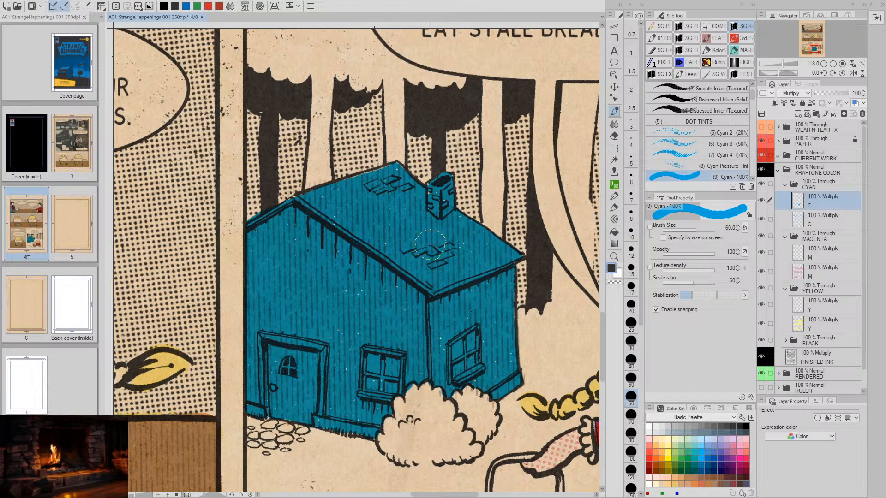
- Examine the cyan house against the girl, trees and text of the whole last panel
{"action": "key", "text": "space"}
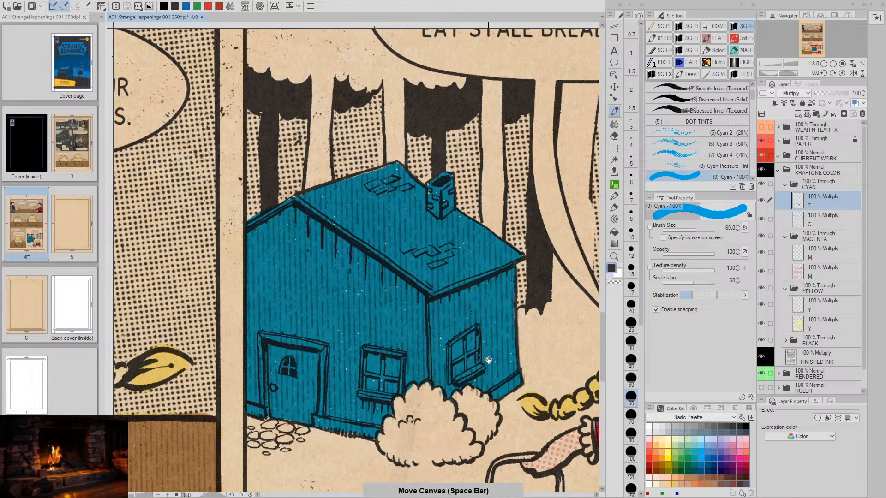
{"action": "mouse_move", "coordinate": [488, 360]}
{"action": "left_mouse_down"}
{"action": "mouse_move", "coordinate": [461, 353]}
{"action": "mouse_move", "coordinate": [469, 357]}
{"action": "mouse_move", "coordinate": [438, 303]}
{"action": "left_mouse_up"}
{"action": "key", "text": "slash"}
{"action": "key", "text": "space"}
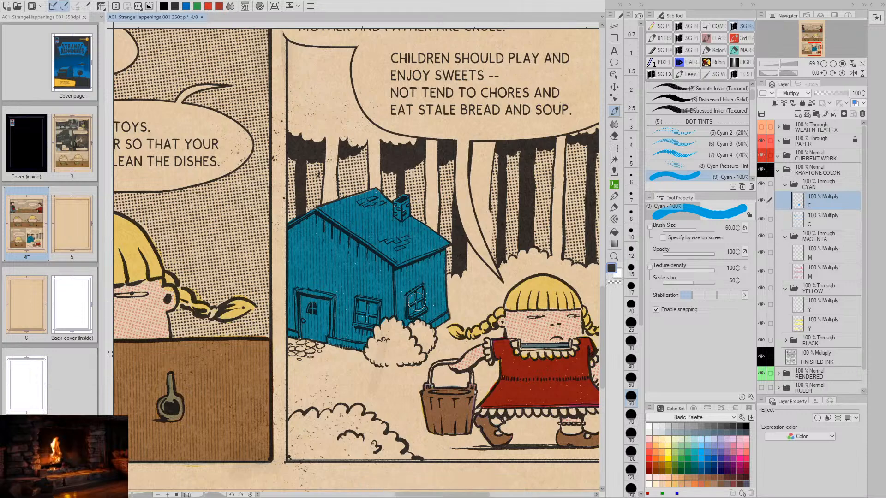
{"action": "key", "text": "space"}
{"action": "left_click_drag", "start_coordinate": [418, 303], "coordinate": [408, 313]}
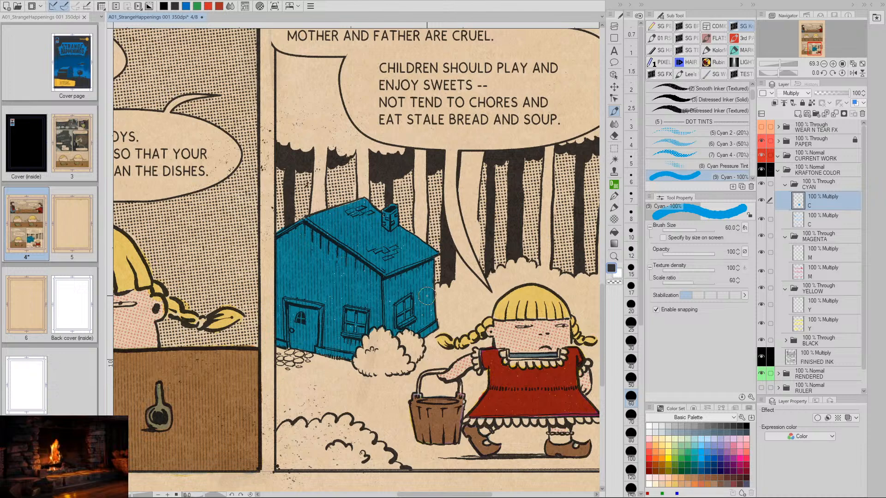
{"action": "key", "text": "space"}
{"action": "left_click_drag", "start_coordinate": [405, 347], "coordinate": [368, 361]}
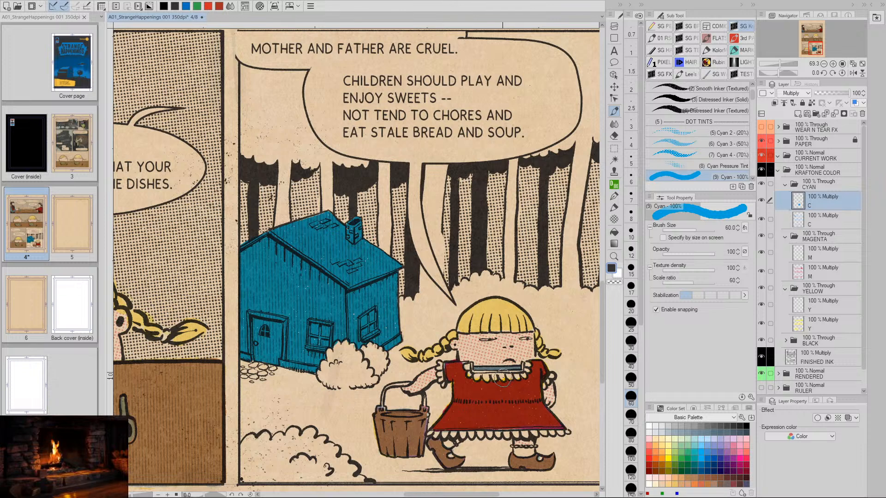
- Make the upper M layer in the MAGENTA folder active and choose the Magenta 100% brush
{"action": "left_click", "coordinate": [824, 253]}
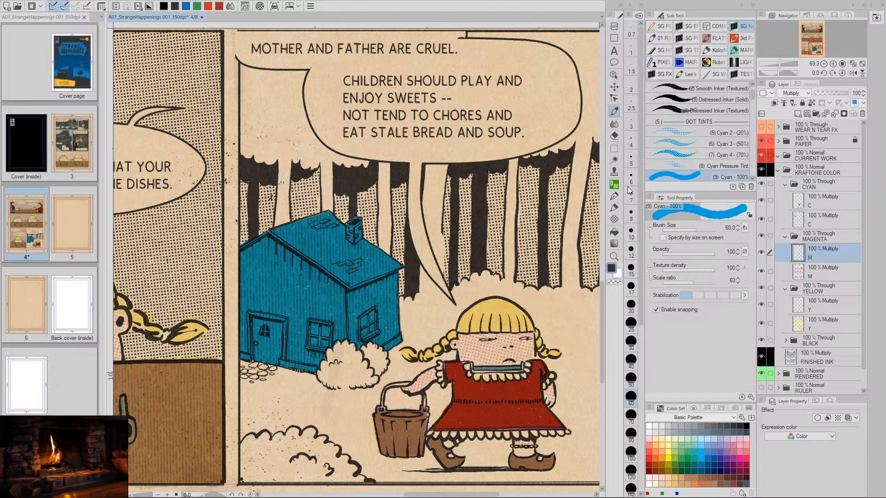
{"action": "left_click_drag", "start_coordinate": [754, 99], "coordinate": [755, 106]}
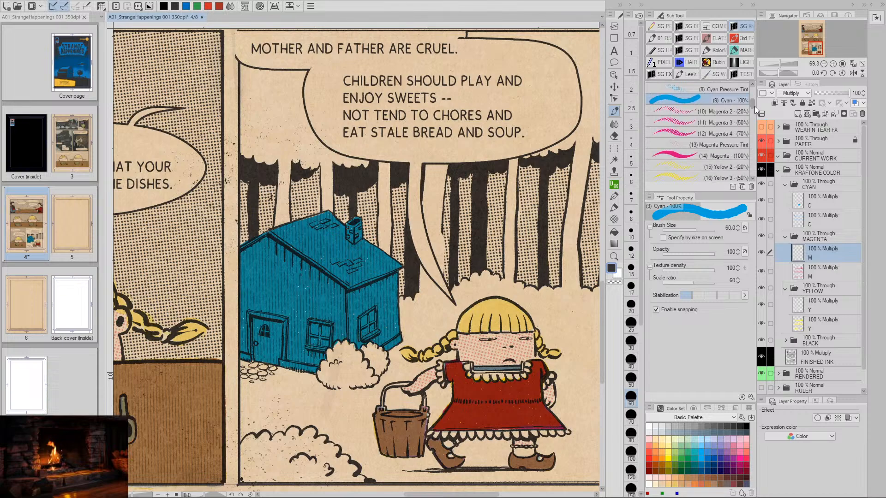
{"action": "left_click", "coordinate": [682, 157]}
- Duplicate the upper C layer to deepen the house's cyan and merge the copy back into one layer
{"action": "key", "text": "ctrl+space"}
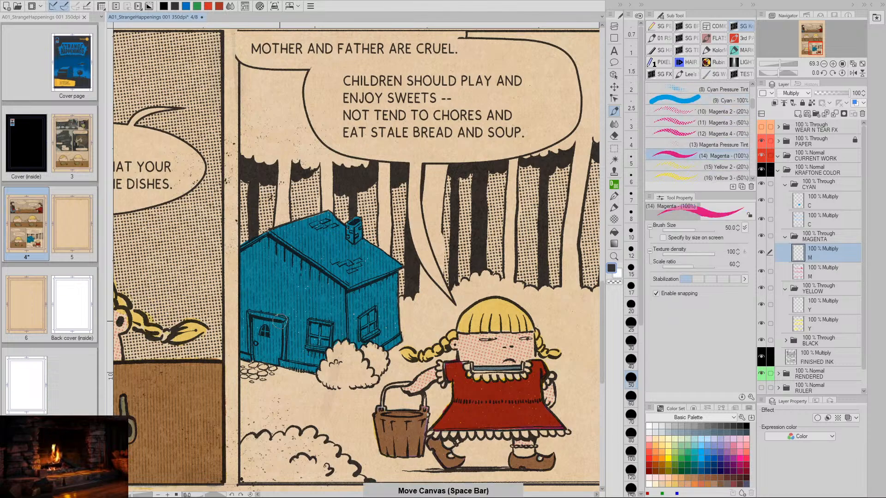
{"action": "left_click_drag", "start_coordinate": [275, 282], "coordinate": [286, 289]}
{"action": "left_click", "coordinate": [801, 202]}
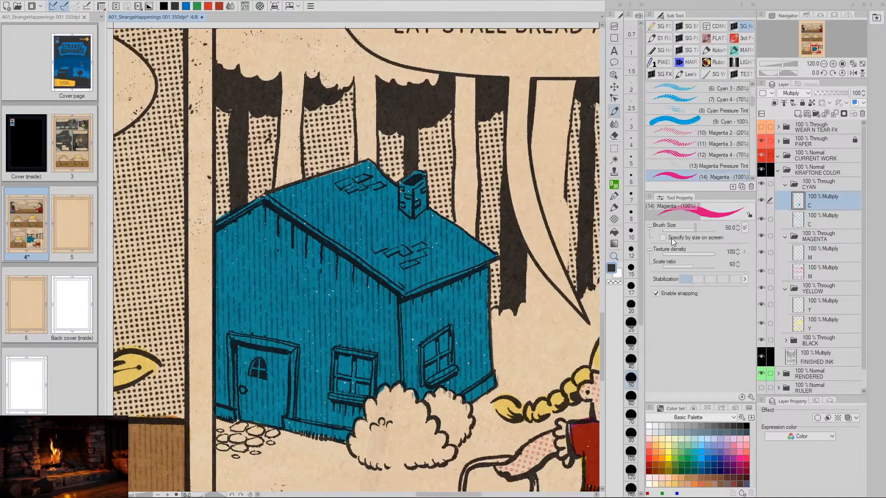
{"action": "key", "text": "ctrl+c"}
{"action": "key", "text": "ctrl+v"}
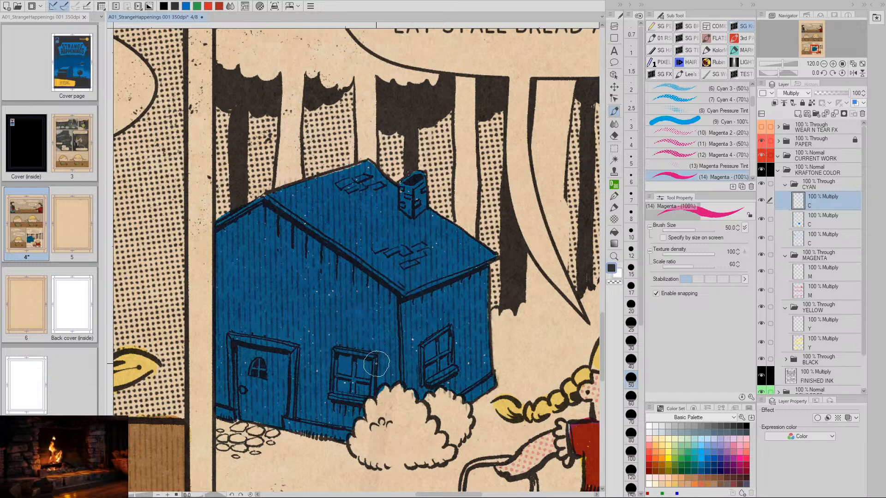
{"action": "key", "text": "ctrl+z"}
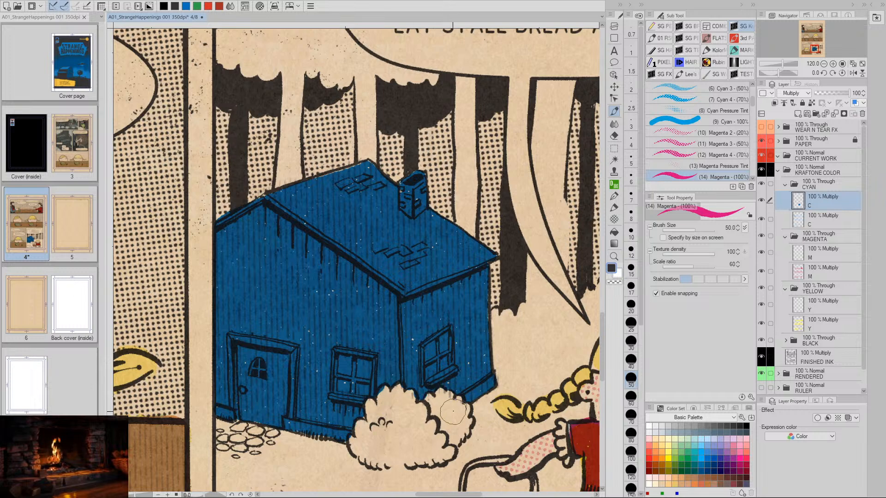
- Lighten the house's cyan by setting the upper C layer's luminosity to 20 with Hue/Saturation/Luminosity
{"action": "key", "text": "ctrl+u"}
{"action": "left_click", "coordinate": [694, 384]}
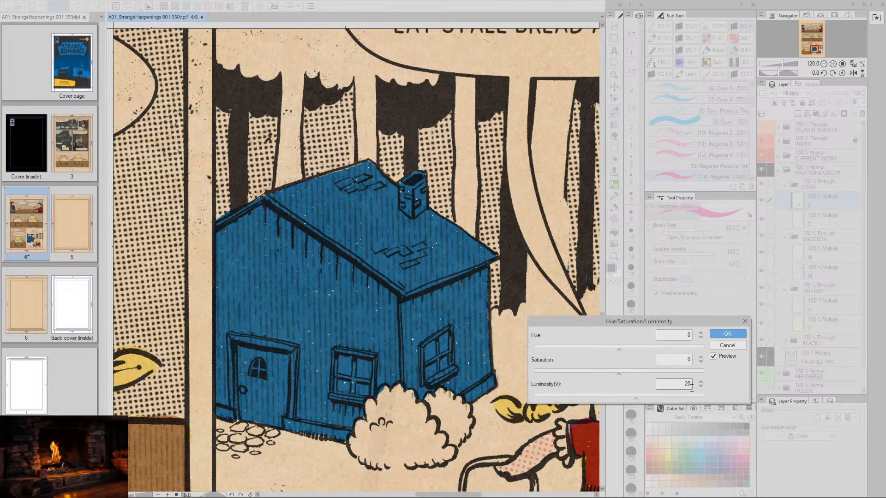
{"action": "left_click", "coordinate": [726, 336]}
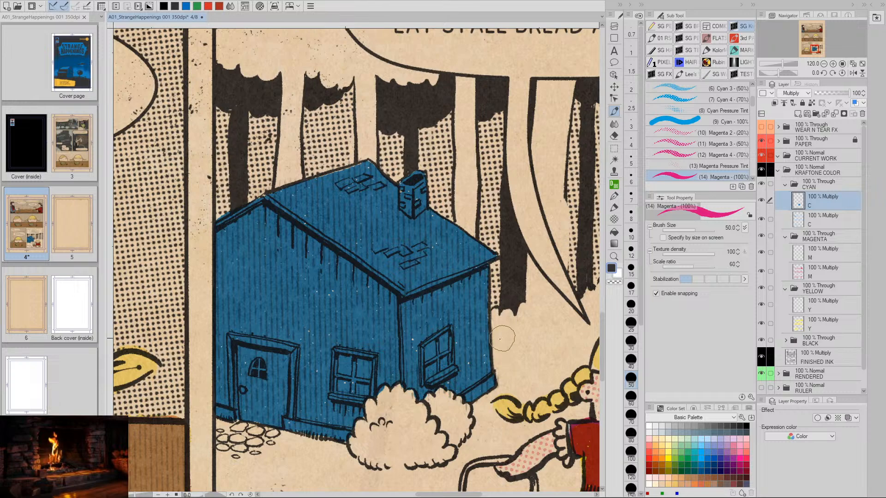
- Cover the whole house with solid Magenta 100% on the upper M layer, outlining its contour first and filling the inside
{"action": "key", "text": "space"}
{"action": "mouse_move", "coordinate": [514, 367]}
{"action": "left_mouse_down"}
{"action": "mouse_move", "coordinate": [543, 319]}
{"action": "mouse_move", "coordinate": [498, 322]}
{"action": "mouse_move", "coordinate": [443, 351]}
{"action": "mouse_move", "coordinate": [415, 336]}
{"action": "mouse_move", "coordinate": [410, 320]}
{"action": "mouse_move", "coordinate": [428, 317]}
{"action": "left_mouse_up"}
{"action": "key", "text": "slash"}
{"action": "key", "text": "space"}
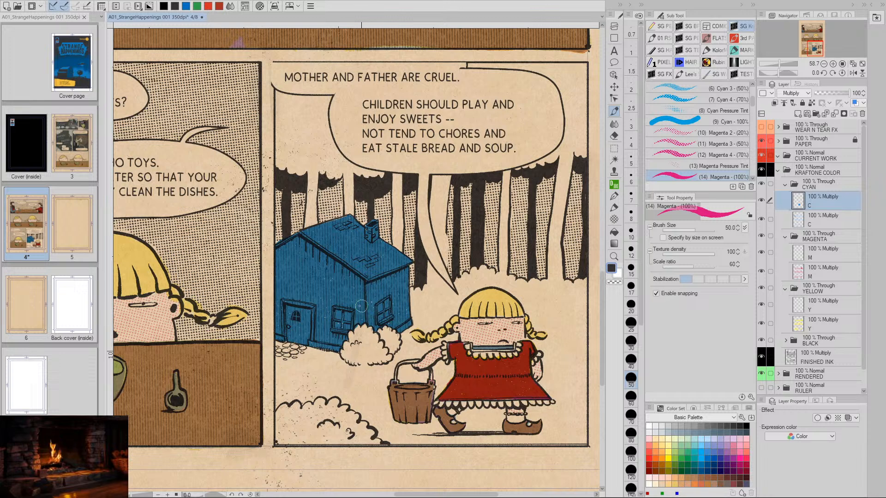
{"action": "left_click", "coordinate": [802, 255]}
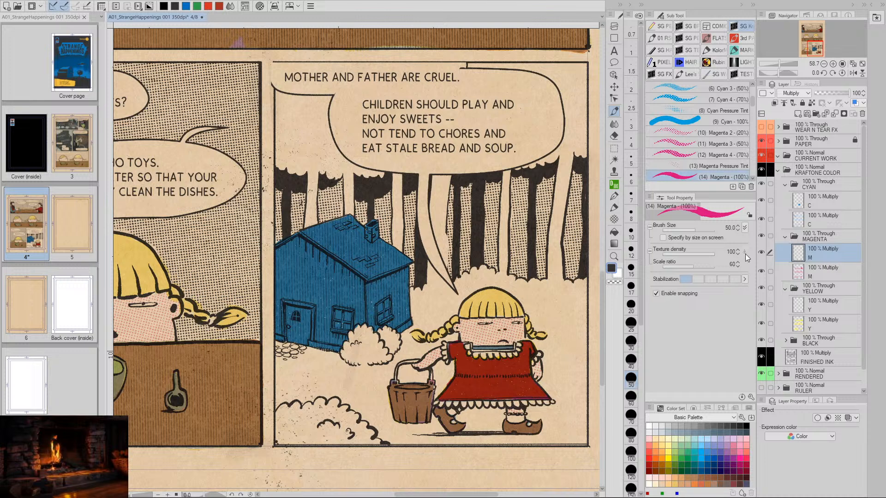
{"action": "mouse_move", "coordinate": [348, 219]}
{"action": "left_mouse_down"}
{"action": "mouse_move", "coordinate": [279, 247]}
{"action": "mouse_move", "coordinate": [280, 336]}
{"action": "mouse_move", "coordinate": [285, 248]}
{"action": "mouse_move", "coordinate": [347, 219]}
{"action": "mouse_move", "coordinate": [308, 232]}
{"action": "mouse_move", "coordinate": [348, 220]}
{"action": "mouse_move", "coordinate": [356, 232]}
{"action": "mouse_move", "coordinate": [351, 218]}
{"action": "mouse_move", "coordinate": [371, 239]}
{"action": "mouse_move", "coordinate": [373, 223]}
{"action": "mouse_move", "coordinate": [377, 245]}
{"action": "mouse_move", "coordinate": [404, 259]}
{"action": "mouse_move", "coordinate": [407, 325]}
{"action": "mouse_move", "coordinate": [357, 324]}
{"action": "mouse_move", "coordinate": [339, 350]}
{"action": "mouse_move", "coordinate": [290, 339]}
{"action": "left_mouse_up"}
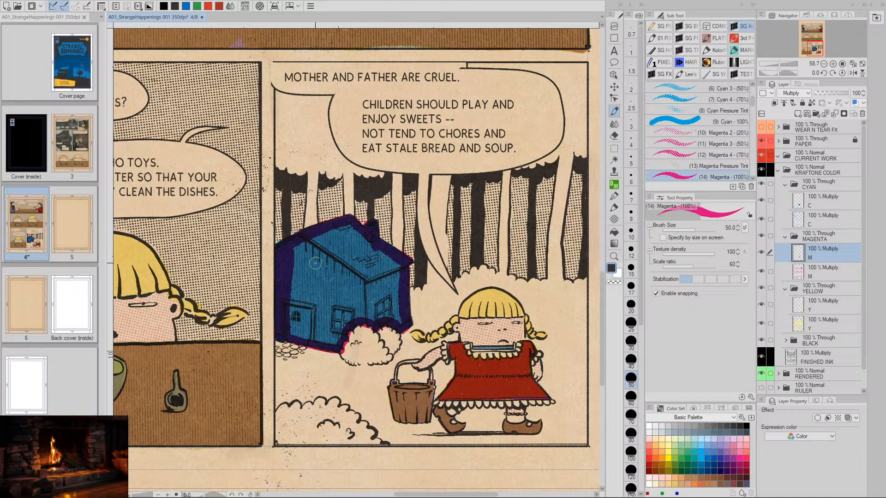
{"action": "key", "text": "p"}
{"action": "mouse_move", "coordinate": [298, 249]}
{"action": "left_mouse_down"}
{"action": "mouse_move", "coordinate": [292, 328]}
{"action": "mouse_move", "coordinate": [304, 244]}
{"action": "mouse_move", "coordinate": [303, 334]}
{"action": "mouse_move", "coordinate": [314, 243]}
{"action": "mouse_move", "coordinate": [312, 336]}
{"action": "mouse_move", "coordinate": [331, 342]}
{"action": "mouse_move", "coordinate": [320, 319]}
{"action": "mouse_move", "coordinate": [318, 233]}
{"action": "mouse_move", "coordinate": [326, 329]}
{"action": "mouse_move", "coordinate": [337, 341]}
{"action": "mouse_move", "coordinate": [334, 229]}
{"action": "mouse_move", "coordinate": [341, 321]}
{"action": "mouse_move", "coordinate": [346, 231]}
{"action": "mouse_move", "coordinate": [351, 314]}
{"action": "mouse_move", "coordinate": [356, 276]}
{"action": "mouse_move", "coordinate": [346, 226]}
{"action": "mouse_move", "coordinate": [367, 320]}
{"action": "mouse_move", "coordinate": [351, 224]}
{"action": "mouse_move", "coordinate": [379, 308]}
{"action": "mouse_move", "coordinate": [361, 234]}
{"action": "mouse_move", "coordinate": [375, 251]}
{"action": "mouse_move", "coordinate": [393, 318]}
{"action": "mouse_move", "coordinate": [383, 256]}
{"action": "mouse_move", "coordinate": [397, 317]}
{"action": "mouse_move", "coordinate": [390, 257]}
{"action": "left_mouse_up"}
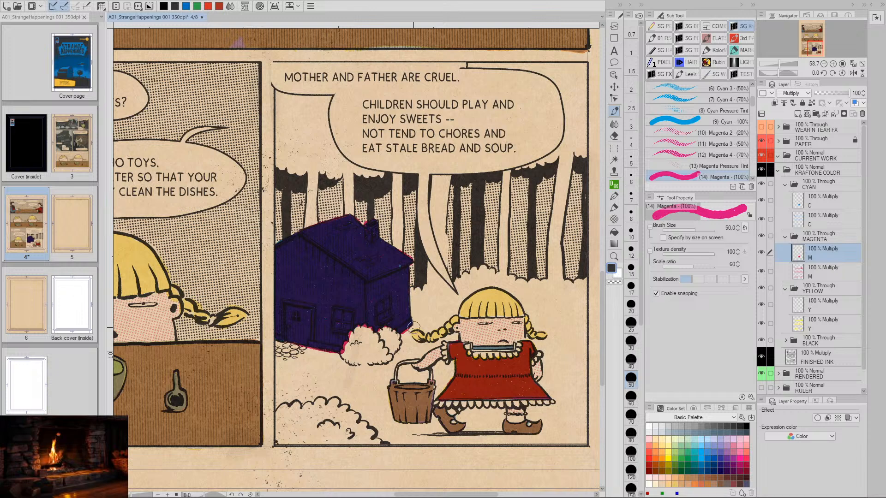
- Erase the magenta that spills over the house's contour and the bush using transparent color, reducing the brush size to 17.5
{"action": "key", "text": "c"}
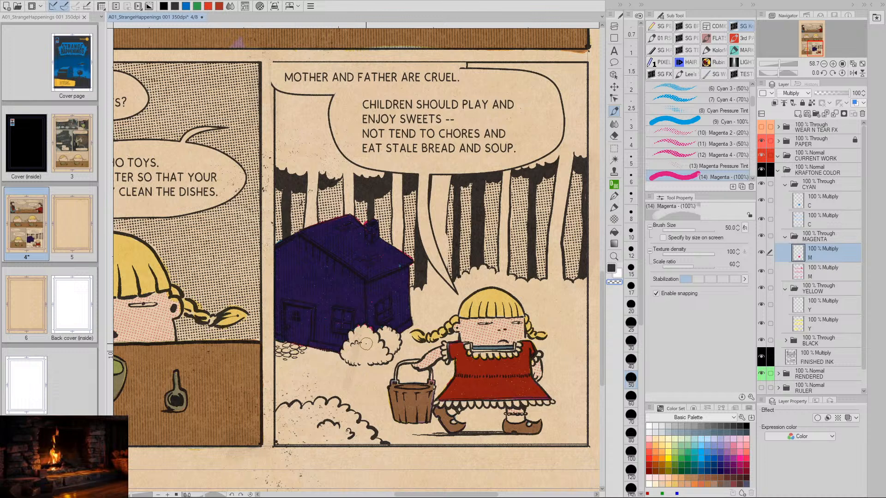
{"action": "key", "text": "["}
{"action": "key", "text": "["}
{"action": "key", "text": "["}
{"action": "key", "text": "["}
{"action": "key", "text": "["}
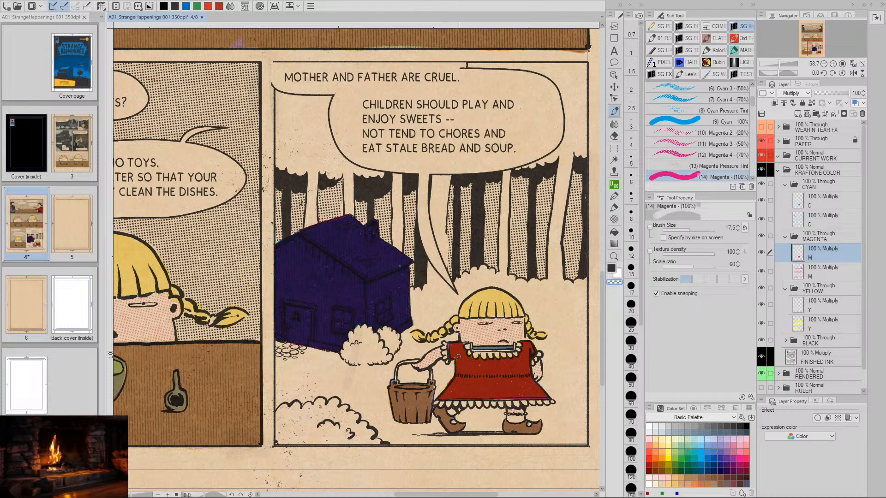
- Make the upper Y layer in the YELLOW folder active and choose the Yellow 100% brush for the house
{"action": "key", "text": "slash"}
{"action": "left_click_drag", "start_coordinate": [443, 305], "coordinate": [420, 295]}
{"action": "key", "text": "space"}
{"action": "left_click", "coordinate": [801, 306]}
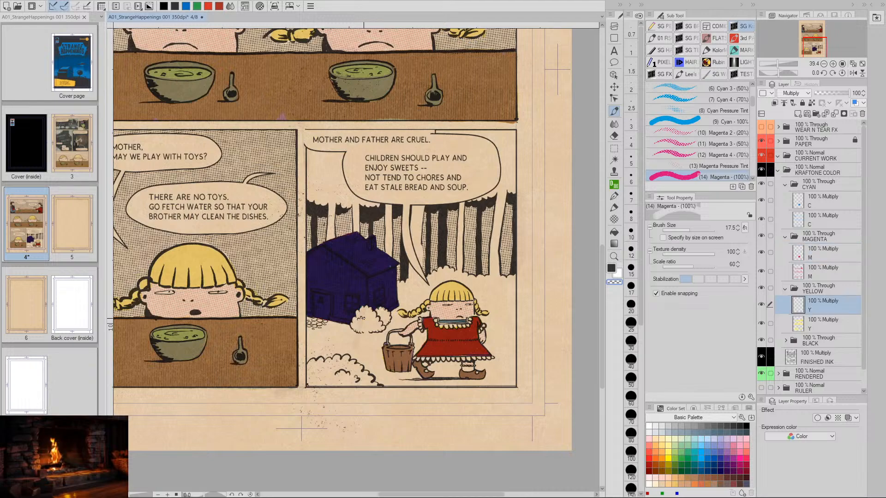
{"action": "key", "text": "slash"}
{"action": "left_click_drag", "start_coordinate": [362, 292], "coordinate": [419, 311]}
{"action": "key", "text": "space"}
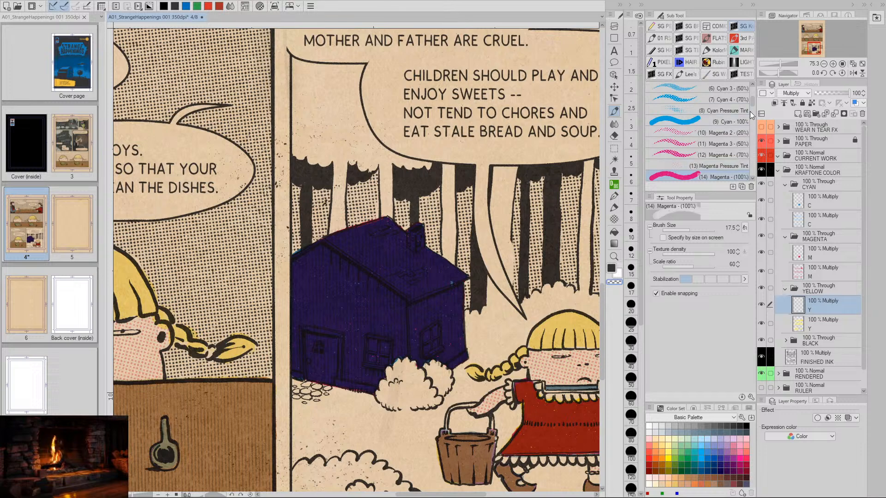
{"action": "scroll", "coordinate": [752, 107], "scroll_direction": "down", "scroll_amount": 3}
{"action": "left_click", "coordinate": [682, 167]}
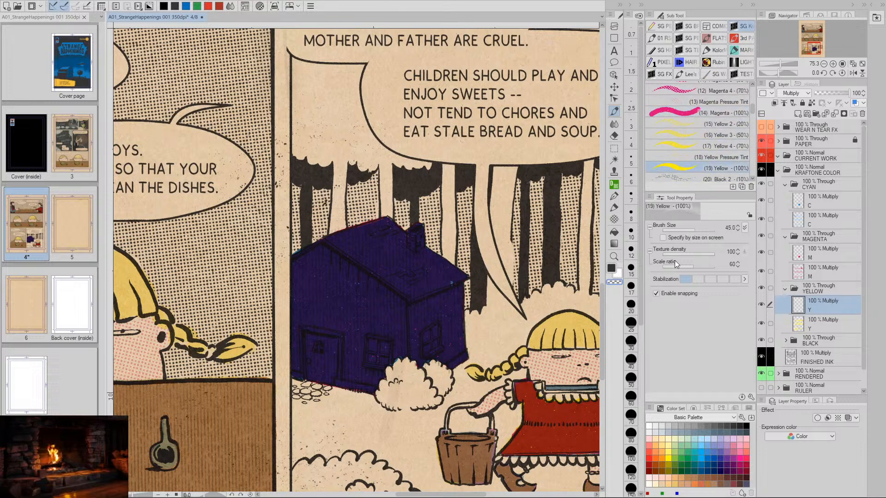
{"action": "key", "text": "space"}
{"action": "left_click_drag", "start_coordinate": [453, 346], "coordinate": [422, 314]}
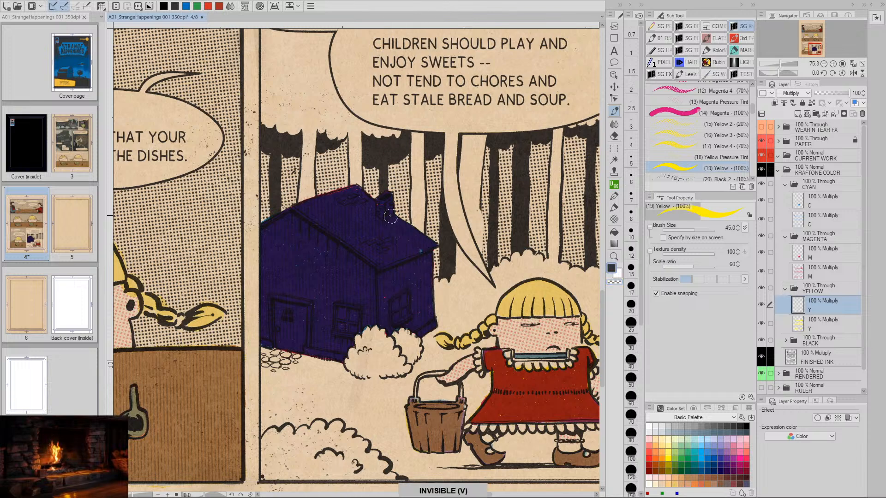
- Try solid yellow on the chimney over the cyan and magenta, and undo the strokes
{"action": "left_click_drag", "start_coordinate": [380, 199], "coordinate": [386, 220]}
{"action": "key", "text": "ctrl+z"}
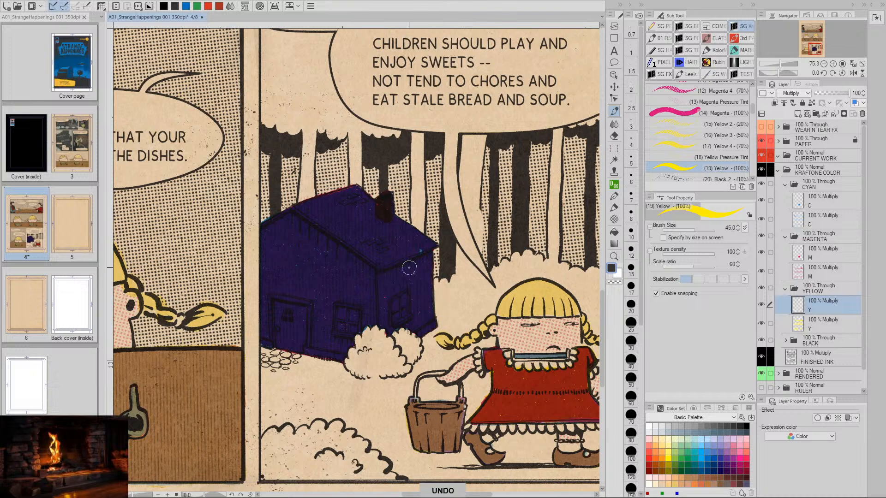
{"action": "key", "text": "ctrl+z"}
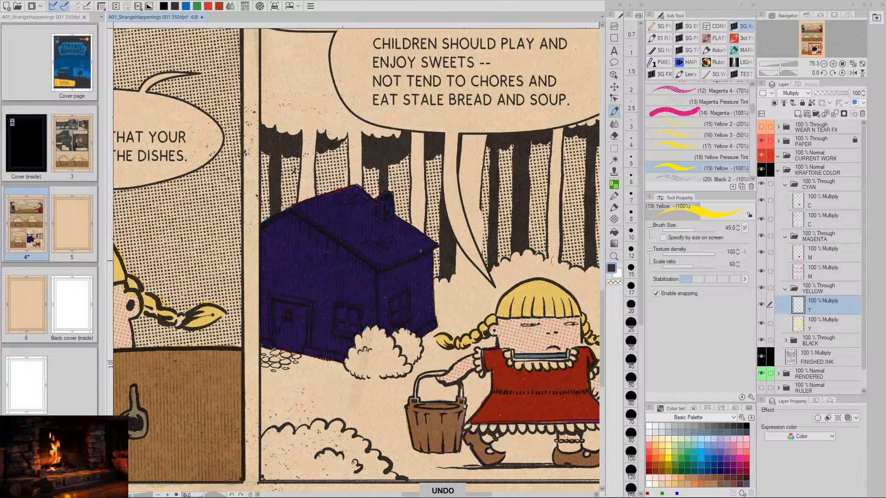
- Hide the upper C layer and try yellow on the chimney and roof over the magenta, undoing the test strokes
{"action": "left_click", "coordinate": [761, 200]}
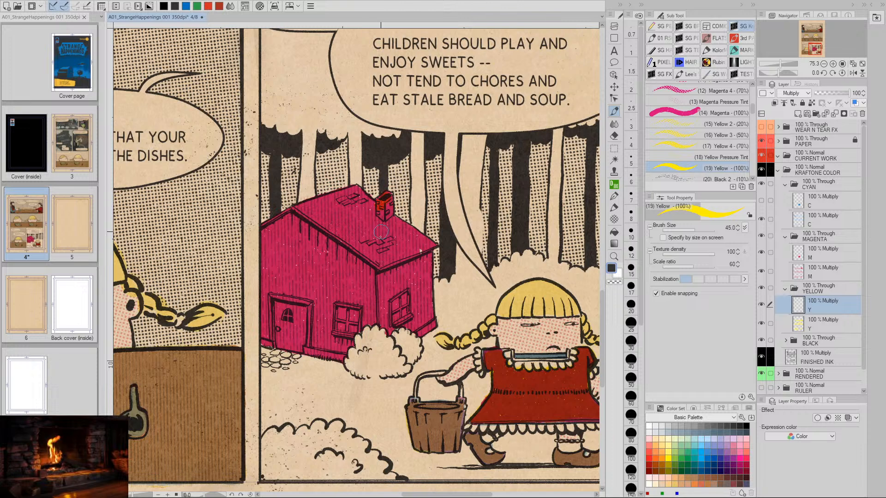
{"action": "key", "text": "ctrl+z"}
{"action": "left_click_drag", "start_coordinate": [379, 228], "coordinate": [379, 262]}
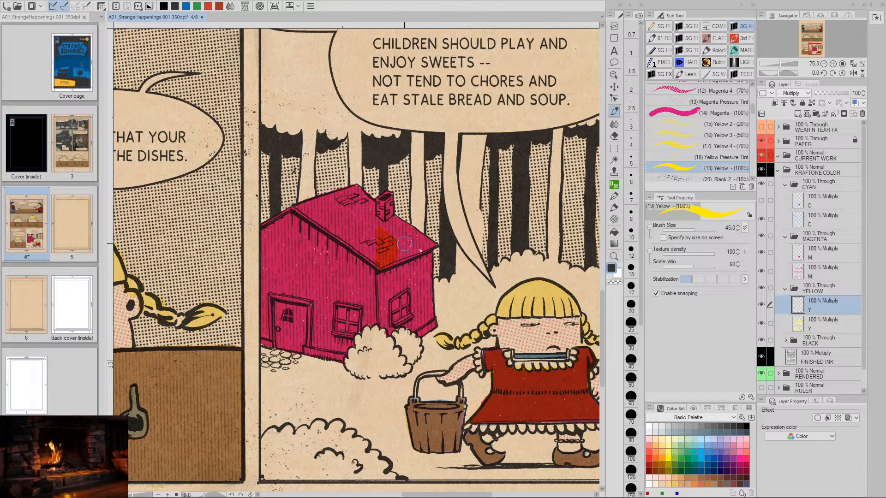
{"action": "key", "text": "ctrl+z"}
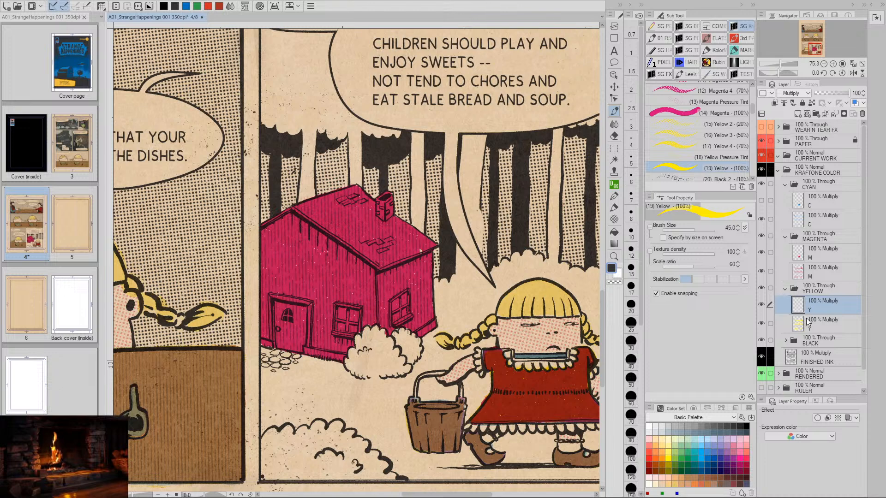
{"action": "mouse_move", "coordinate": [384, 195]}
{"action": "left_mouse_down"}
{"action": "mouse_move", "coordinate": [379, 205]}
{"action": "mouse_move", "coordinate": [385, 201]}
{"action": "left_mouse_up"}
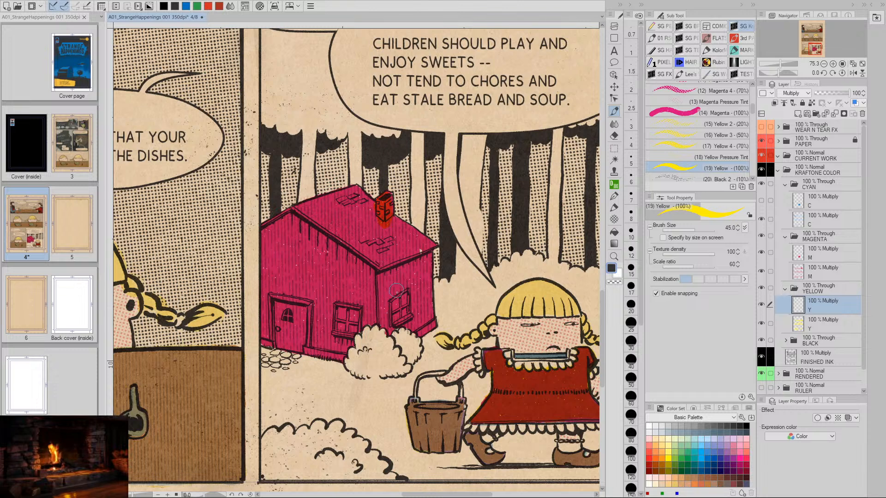
{"action": "key", "text": "ctrl+z"}
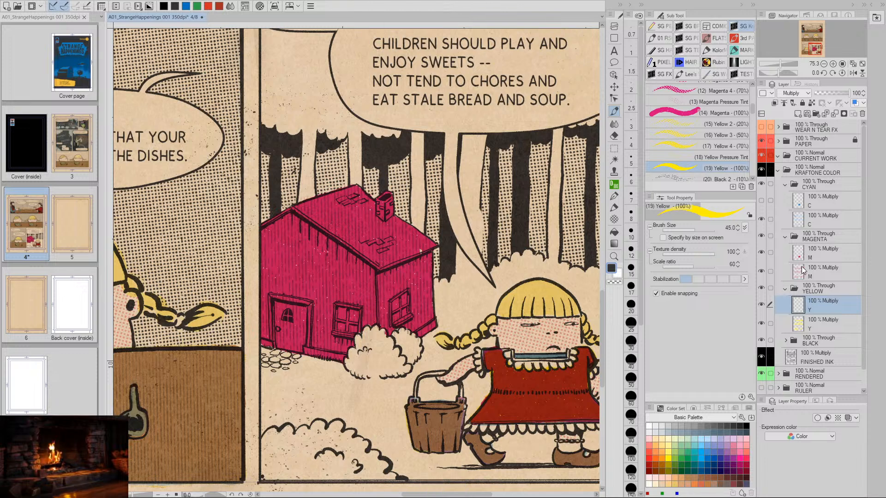
- Hide the upper M layer in the MAGENTA folder so the house's line art is bare
{"action": "left_click", "coordinate": [772, 253]}
{"action": "left_click", "coordinate": [771, 252]}
{"action": "left_click", "coordinate": [761, 253]}
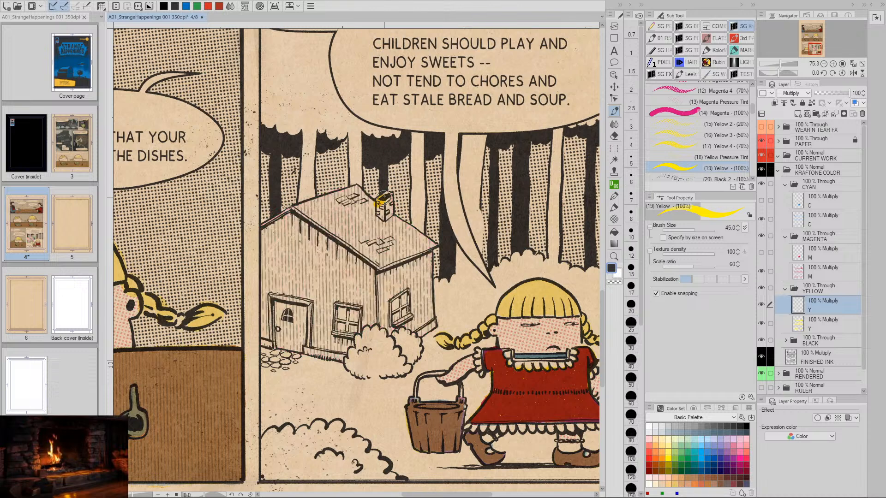
- Paint a solid Yellow 100% border inside the house's outer contour along roof, walls and base, and cover the chimney
{"action": "mouse_move", "coordinate": [385, 198]}
{"action": "left_mouse_down"}
{"action": "mouse_move", "coordinate": [378, 213]}
{"action": "mouse_move", "coordinate": [383, 209]}
{"action": "mouse_move", "coordinate": [390, 232]}
{"action": "mouse_move", "coordinate": [389, 214]}
{"action": "mouse_move", "coordinate": [371, 208]}
{"action": "mouse_move", "coordinate": [361, 185]}
{"action": "mouse_move", "coordinate": [260, 226]}
{"action": "mouse_move", "coordinate": [275, 230]}
{"action": "mouse_move", "coordinate": [262, 240]}
{"action": "mouse_move", "coordinate": [266, 341]}
{"action": "mouse_move", "coordinate": [328, 353]}
{"action": "mouse_move", "coordinate": [350, 345]}
{"action": "left_mouse_up"}
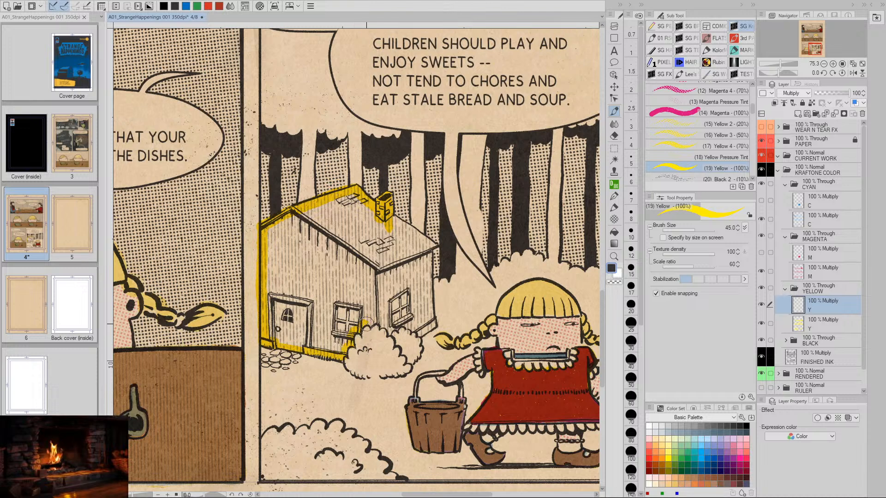
{"action": "left_click_drag", "start_coordinate": [370, 324], "coordinate": [382, 324]}
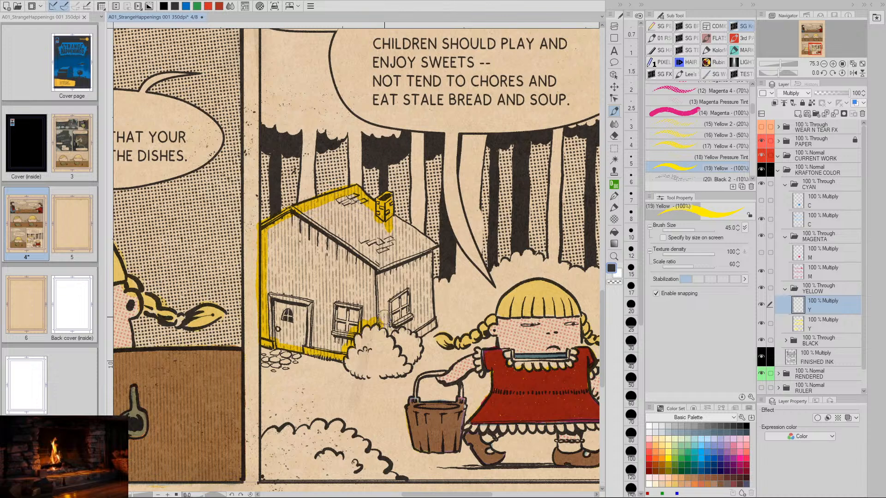
{"action": "mouse_move", "coordinate": [388, 321]}
{"action": "left_mouse_down"}
{"action": "mouse_move", "coordinate": [418, 330]}
{"action": "mouse_move", "coordinate": [436, 312]}
{"action": "mouse_move", "coordinate": [433, 320]}
{"action": "mouse_move", "coordinate": [436, 244]}
{"action": "mouse_move", "coordinate": [400, 227]}
{"action": "left_mouse_up"}
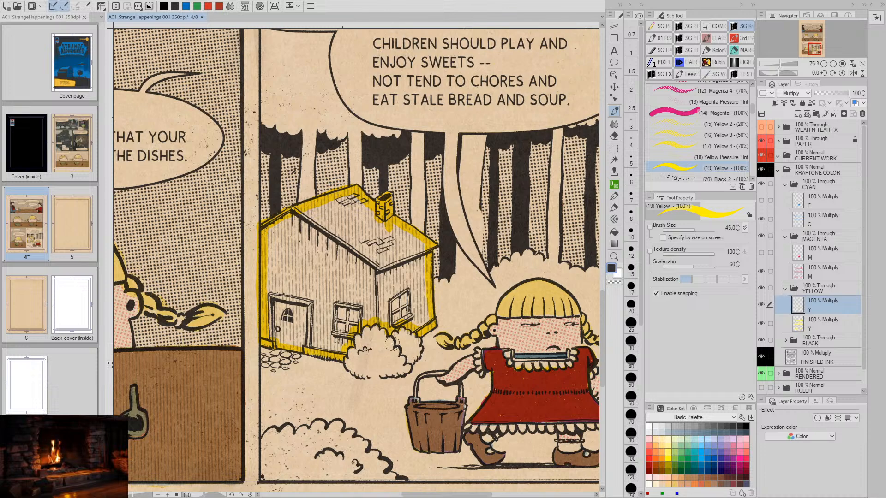
- Fill the whole interior of the house with solid Yellow 100% on the upper Y layer, enlarging the brush to 125
{"action": "key", "text": "slash"}
{"action": "left_click", "coordinate": [419, 340]}
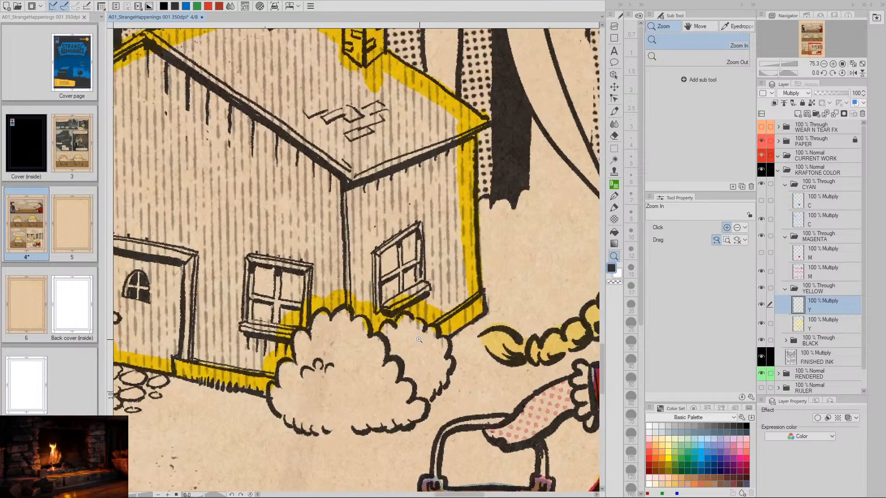
{"action": "key", "text": "p"}
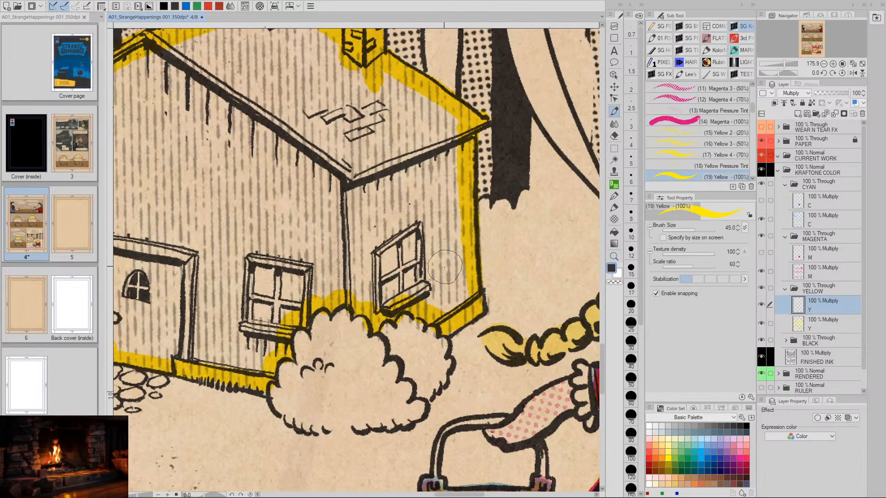
{"action": "key", "text": "slash"}
{"action": "left_click_drag", "start_coordinate": [448, 319], "coordinate": [436, 318]}
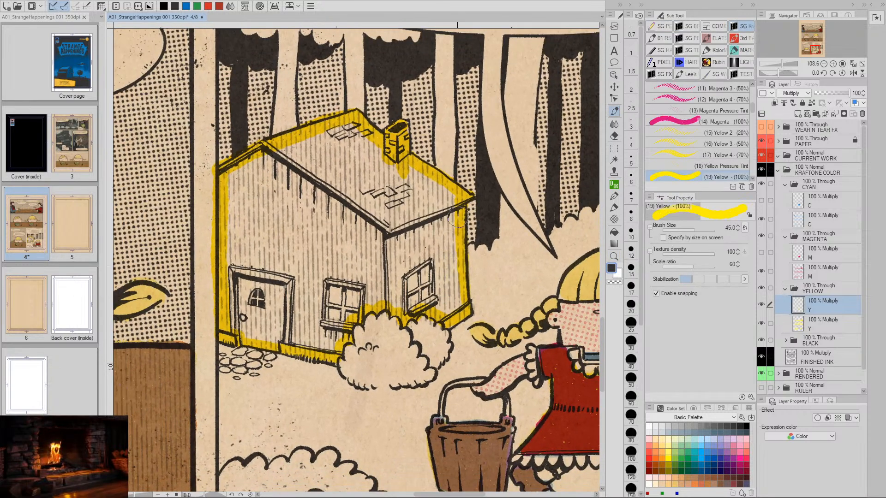
{"action": "mouse_move", "coordinate": [454, 196]}
{"action": "left_mouse_down"}
{"action": "mouse_move", "coordinate": [456, 306]}
{"action": "mouse_move", "coordinate": [445, 308]}
{"action": "mouse_move", "coordinate": [438, 192]}
{"action": "mouse_move", "coordinate": [428, 204]}
{"action": "mouse_move", "coordinate": [430, 193]}
{"action": "mouse_move", "coordinate": [412, 186]}
{"action": "mouse_move", "coordinate": [419, 284]}
{"action": "mouse_move", "coordinate": [352, 287]}
{"action": "mouse_move", "coordinate": [322, 323]}
{"action": "mouse_move", "coordinate": [302, 324]}
{"action": "mouse_move", "coordinate": [250, 309]}
{"action": "mouse_move", "coordinate": [248, 182]}
{"action": "mouse_move", "coordinate": [288, 170]}
{"action": "mouse_move", "coordinate": [279, 217]}
{"action": "mouse_move", "coordinate": [288, 307]}
{"action": "mouse_move", "coordinate": [329, 281]}
{"action": "mouse_move", "coordinate": [315, 223]}
{"action": "mouse_move", "coordinate": [329, 153]}
{"action": "mouse_move", "coordinate": [374, 184]}
{"action": "mouse_move", "coordinate": [394, 235]}
{"action": "mouse_move", "coordinate": [415, 255]}
{"action": "left_mouse_up"}
{"action": "key", "text": "bracketright"}
{"action": "key", "text": "bracketright"}
{"action": "key", "text": "bracketright"}
{"action": "key", "text": "bracketright"}
{"action": "key", "text": "bracketright"}
{"action": "key", "text": "bracketright"}
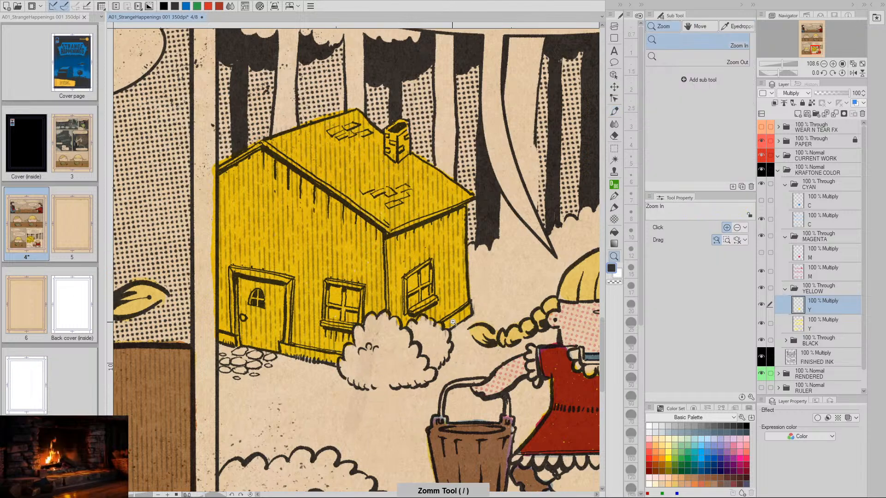
{"action": "left_click_drag", "start_coordinate": [450, 330], "coordinate": [385, 319]}
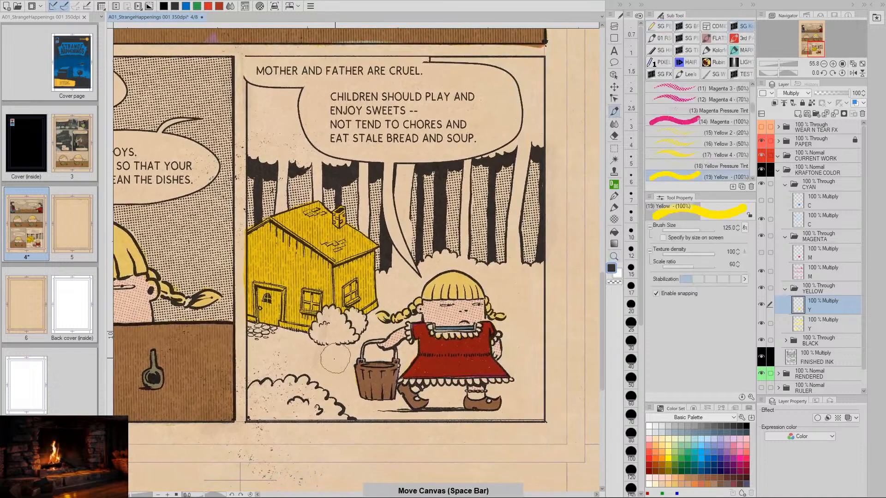
- Show the upper M and C layers again and compare the house with the C and Y layers switched off and on
{"action": "left_click", "coordinate": [761, 253]}
{"action": "left_click", "coordinate": [761, 200]}
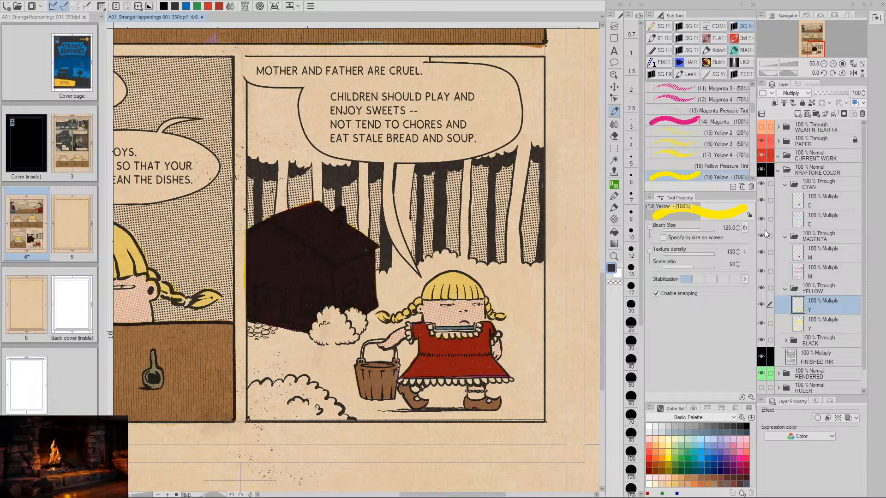
{"action": "left_click", "coordinate": [760, 201]}
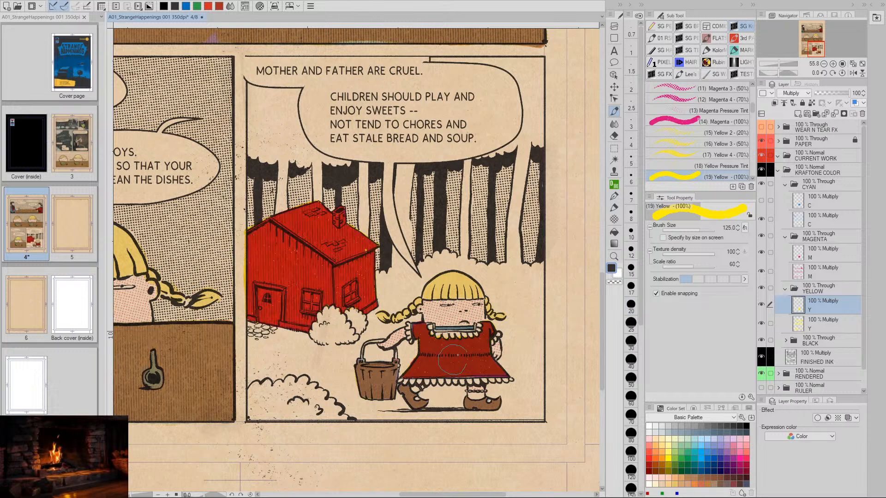
{"action": "left_click", "coordinate": [761, 304]}
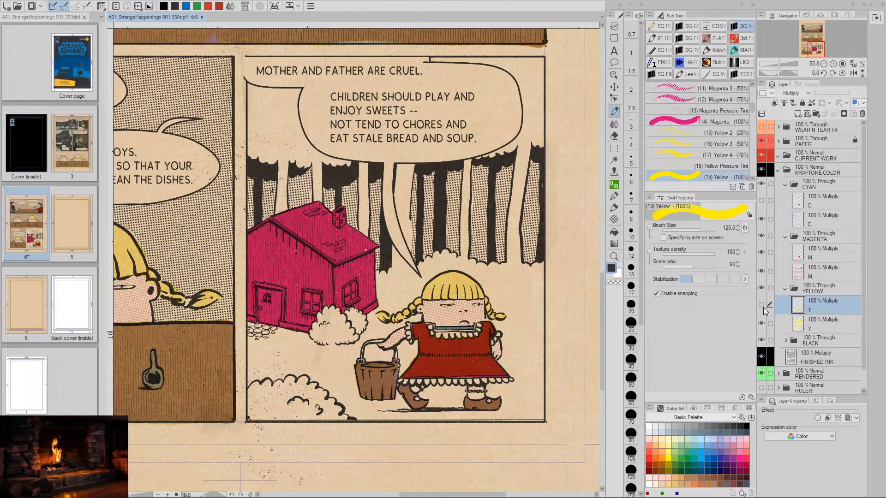
{"action": "left_click", "coordinate": [762, 306]}
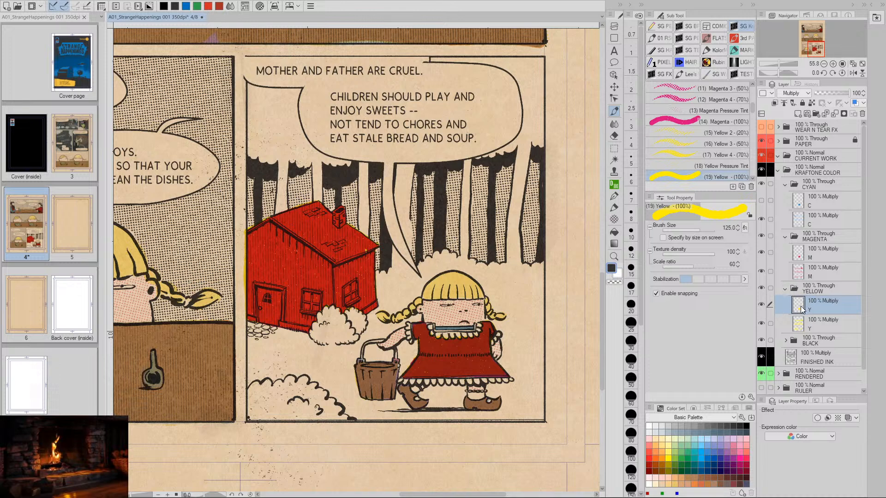
{"action": "left_click", "coordinate": [761, 199]}
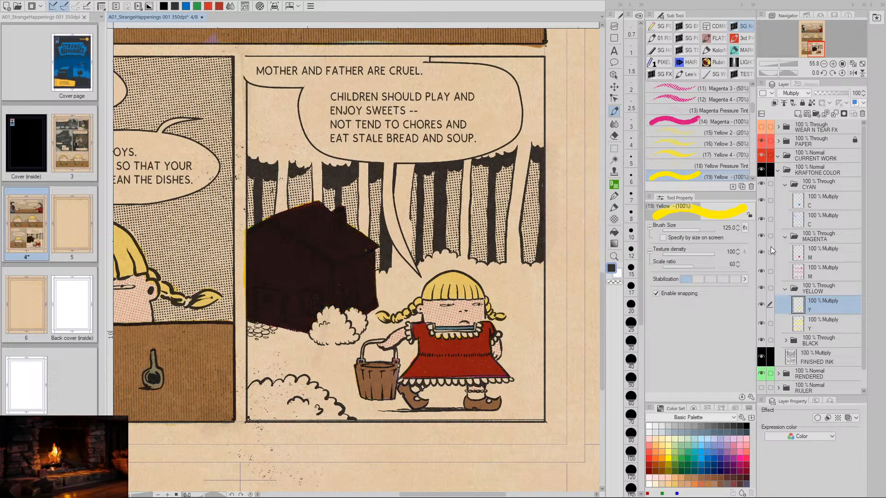
- Lighten the house's cyan on the upper C layer with Hue/Saturation/Luminosity, raising the luminosity to about 46
{"action": "left_click", "coordinate": [816, 200]}
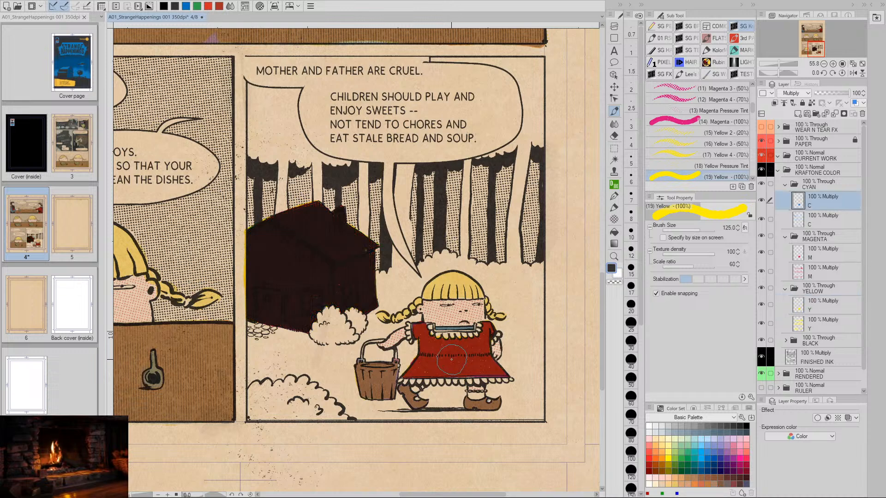
{"action": "key", "text": "ctrl+u"}
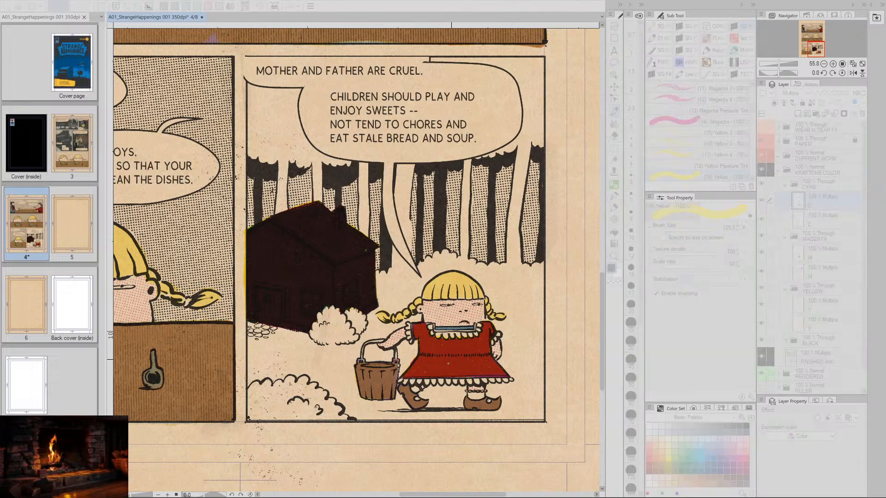
{"action": "left_click_drag", "start_coordinate": [619, 399], "coordinate": [677, 399]}
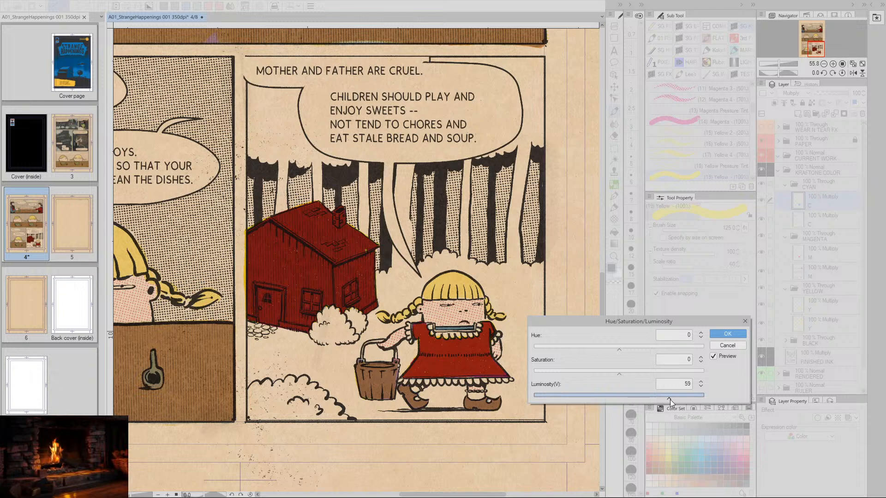
{"action": "left_click_drag", "start_coordinate": [665, 399], "coordinate": [659, 400]}
{"action": "left_click", "coordinate": [701, 387]}
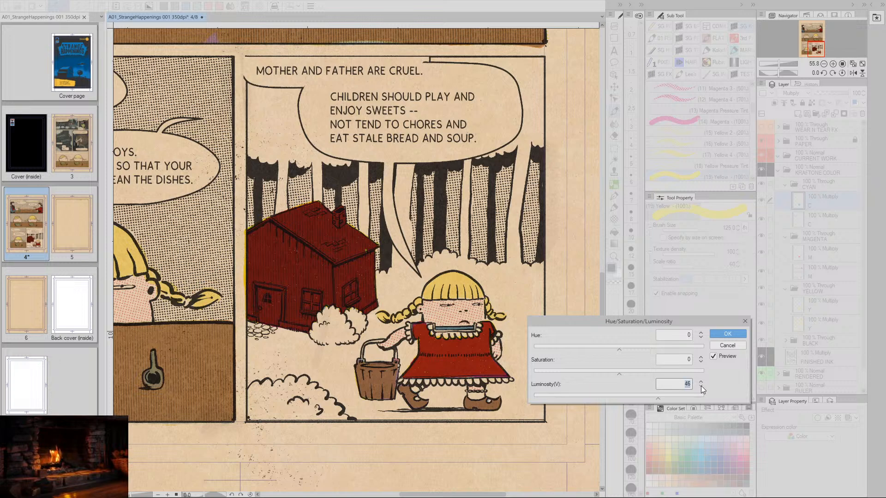
{"action": "left_click", "coordinate": [701, 386]}
{"action": "left_click", "coordinate": [701, 387]}
{"action": "left_click", "coordinate": [722, 336]}
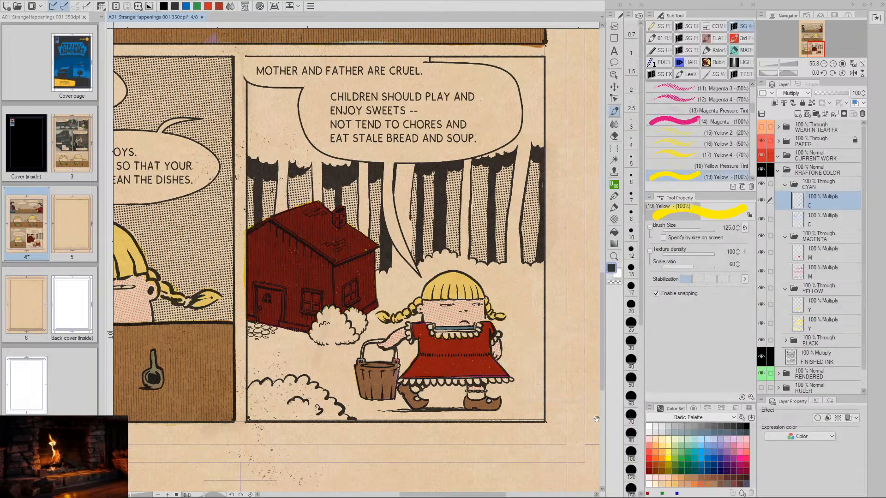
- Lighten the house's magenta on the upper M layer with Hue/Saturation/Luminosity, raising the luminosity to 65
{"action": "left_click", "coordinate": [800, 259]}
{"action": "key", "text": "ctrl+u"}
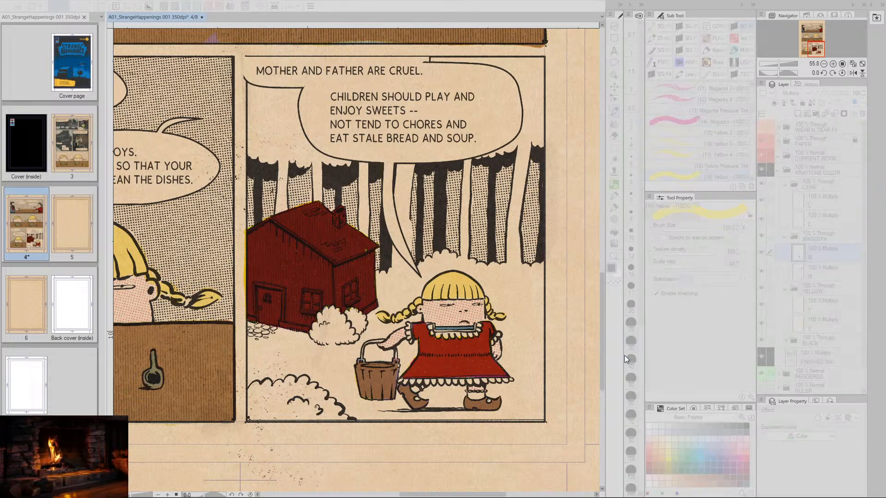
{"action": "left_click_drag", "start_coordinate": [619, 397], "coordinate": [674, 397]}
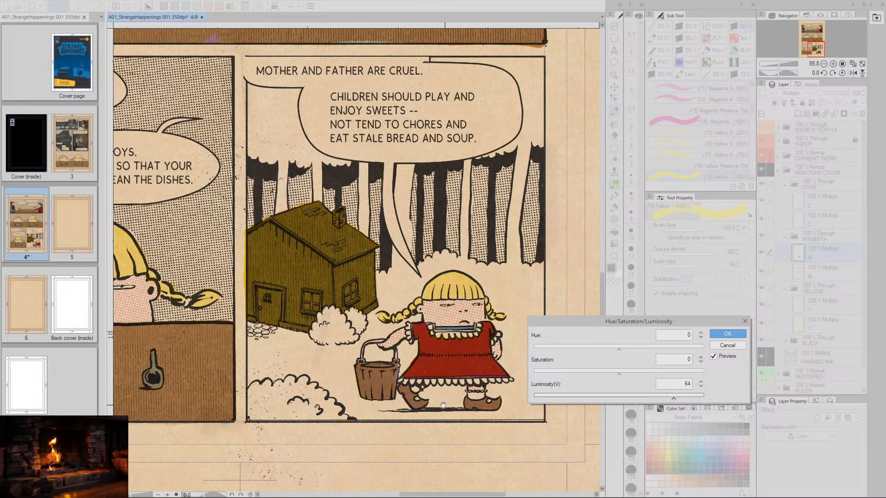
{"action": "left_click_drag", "start_coordinate": [339, 393], "coordinate": [394, 392]}
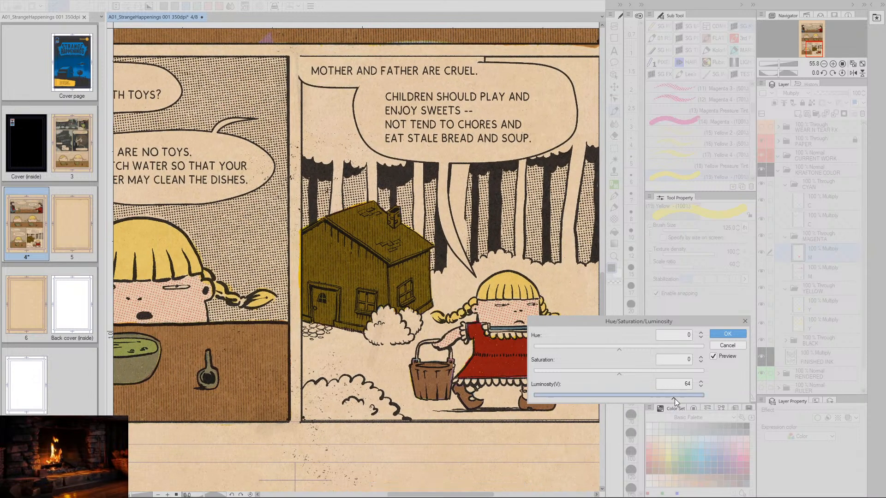
{"action": "left_click_drag", "start_coordinate": [674, 398], "coordinate": [680, 398]}
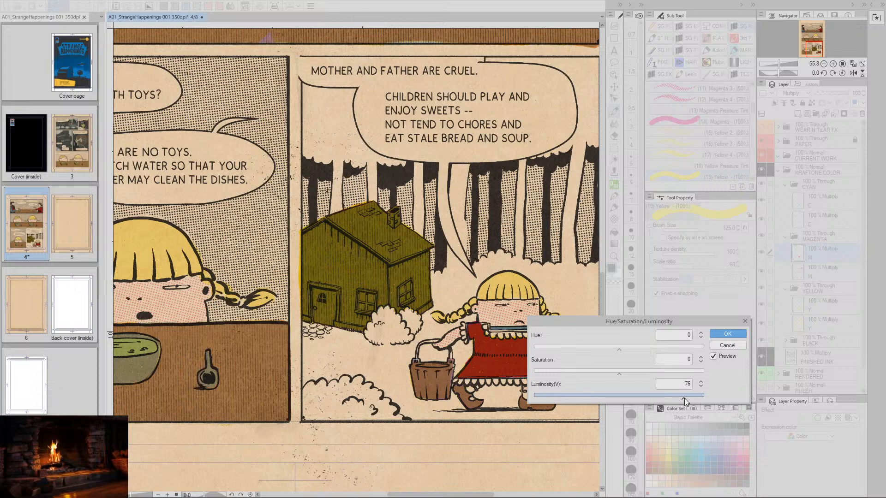
{"action": "left_click_drag", "start_coordinate": [682, 396], "coordinate": [676, 398]}
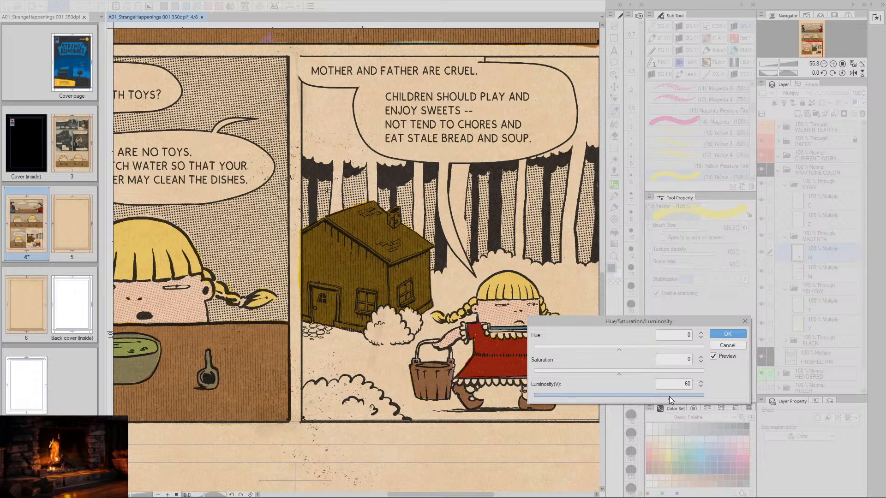
{"action": "mouse_move", "coordinate": [669, 397]}
{"action": "left_mouse_down"}
{"action": "mouse_move", "coordinate": [630, 399]}
{"action": "mouse_move", "coordinate": [682, 394]}
{"action": "left_mouse_up"}
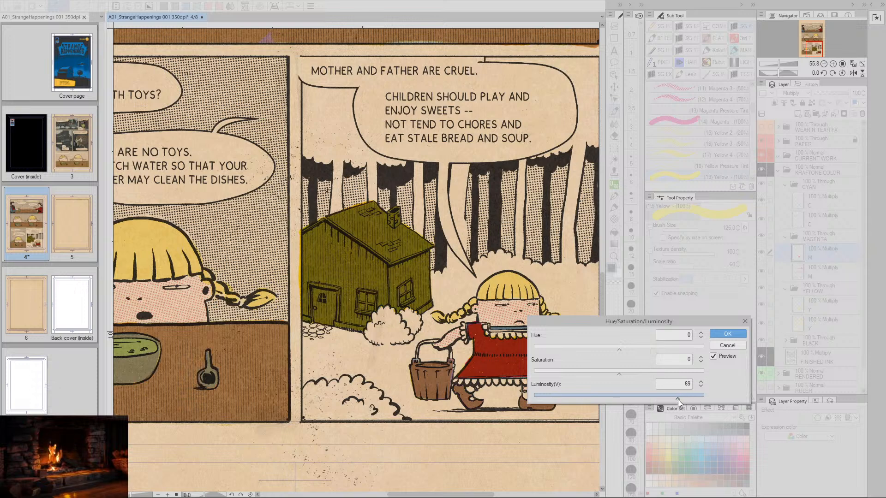
{"action": "left_click_drag", "start_coordinate": [677, 399], "coordinate": [673, 399]}
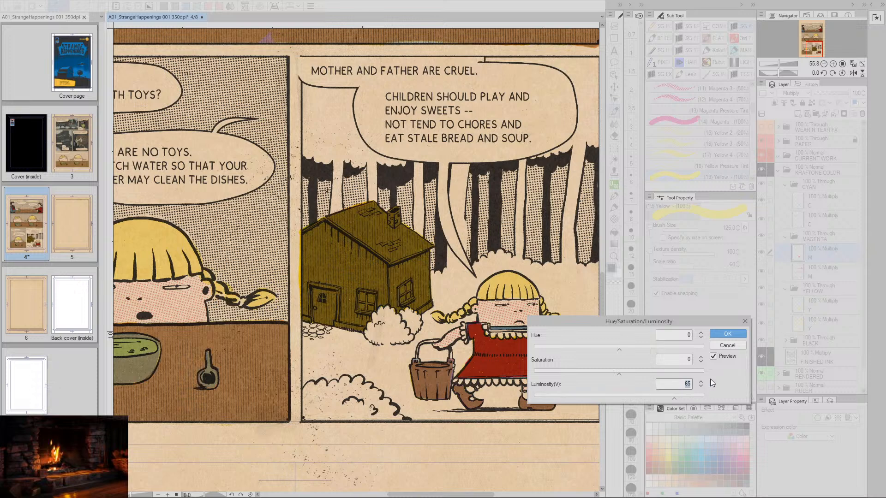
{"action": "left_click", "coordinate": [727, 334]}
- Try lightening the house's yellow on the upper Y layer by raising its luminosity in Hue/Saturation/Luminosity
{"action": "left_click", "coordinate": [802, 306]}
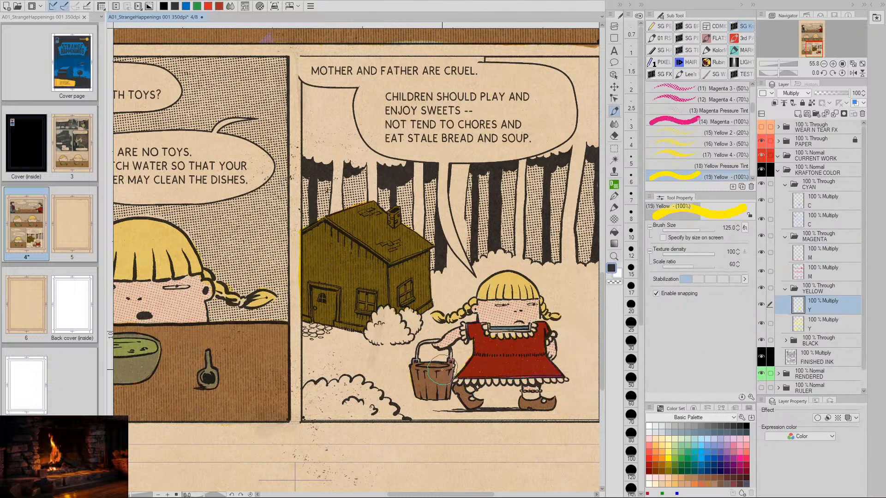
{"action": "key", "text": "ctrl+u"}
{"action": "left_click_drag", "start_coordinate": [619, 397], "coordinate": [646, 396]}
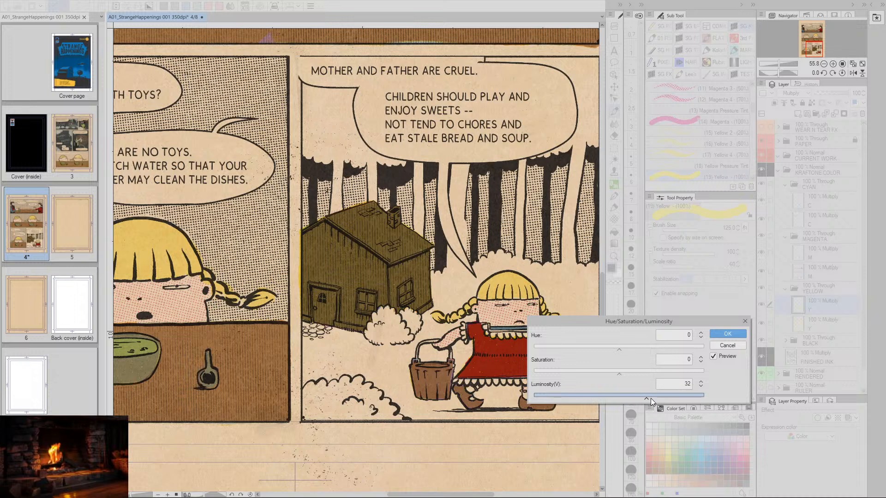
{"action": "mouse_move", "coordinate": [647, 395]}
{"action": "left_mouse_down"}
{"action": "mouse_move", "coordinate": [623, 399]}
{"action": "mouse_move", "coordinate": [671, 396]}
{"action": "mouse_move", "coordinate": [662, 396]}
{"action": "left_mouse_up"}
{"action": "left_click", "coordinate": [727, 345]}
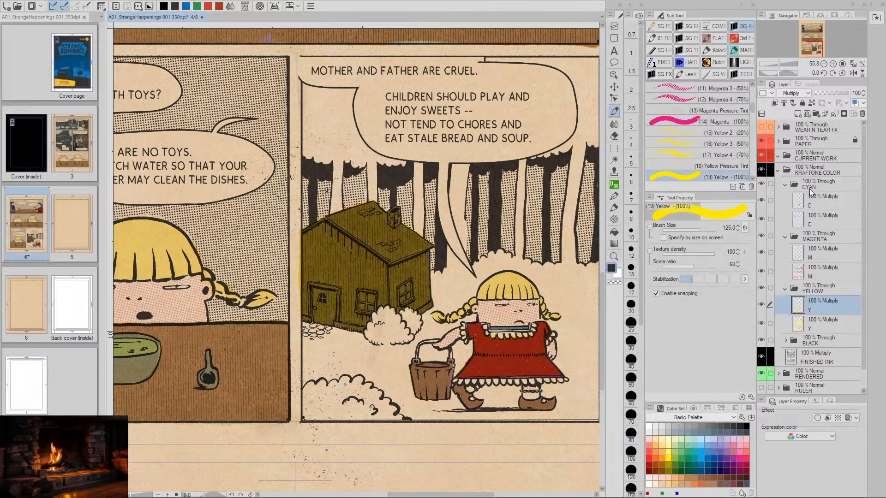
- Step back in the history to the first Hue/Saturation/Luminosity entry, undoing the magenta layer's lightening
{"action": "left_click", "coordinate": [813, 83]}
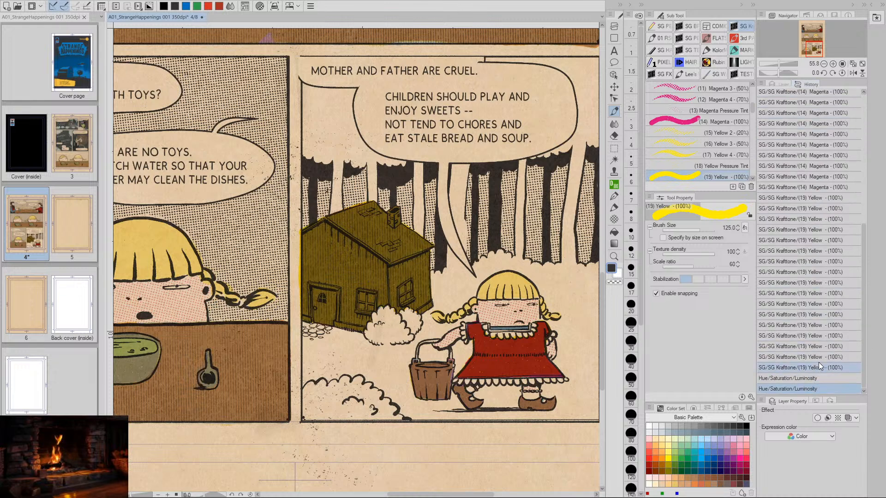
{"action": "left_click", "coordinate": [804, 377]}
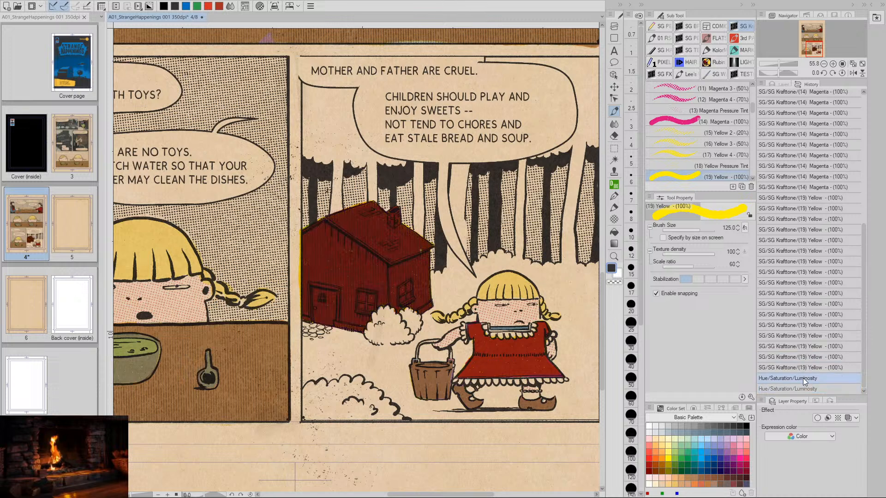
{"action": "left_click", "coordinate": [784, 84]}
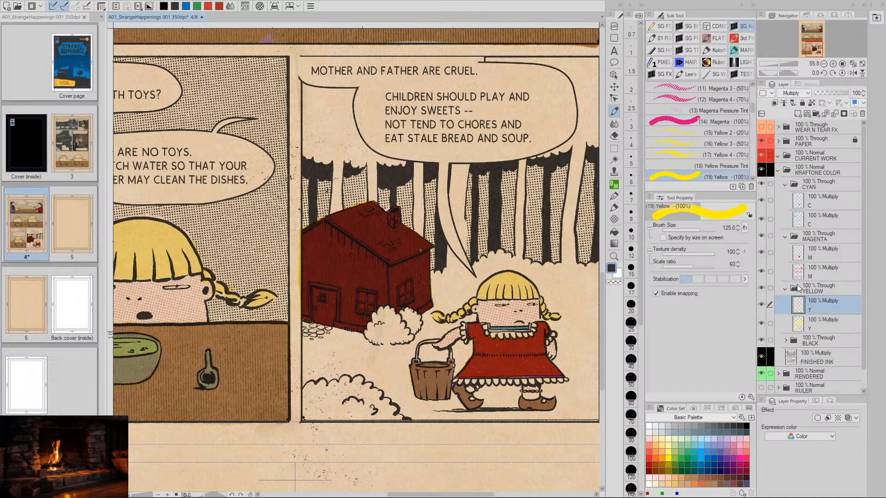
- Try shifting the upper M layer with Hue/Saturation/Luminosity, using luminosity around 39 and saturation -20, and cancel the adjustment
{"action": "left_click", "coordinate": [798, 201]}
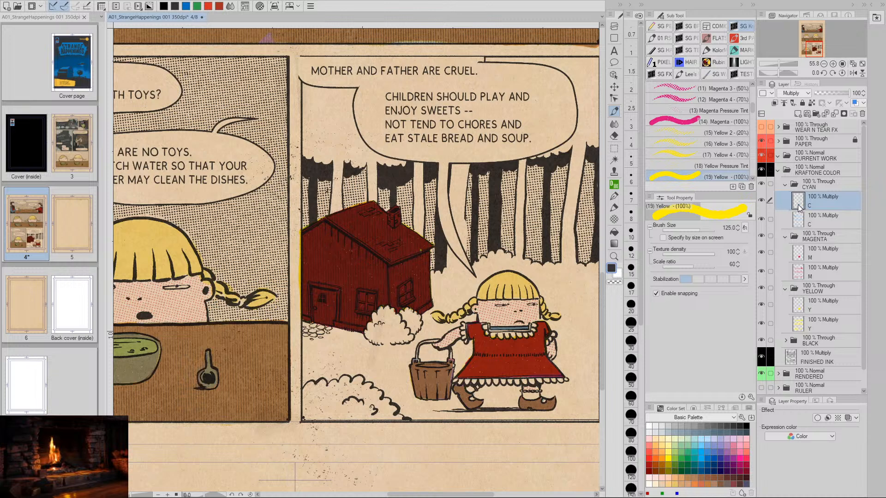
{"action": "left_click", "coordinate": [803, 254]}
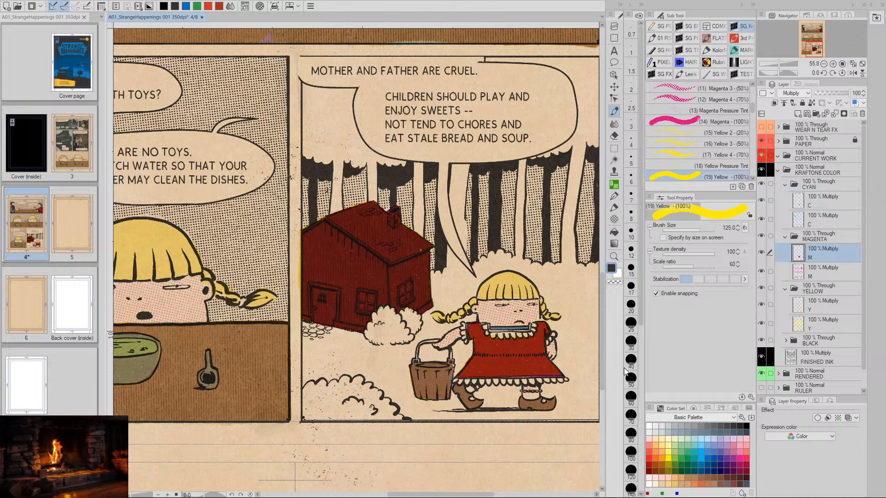
{"action": "key", "text": "ctrl+u"}
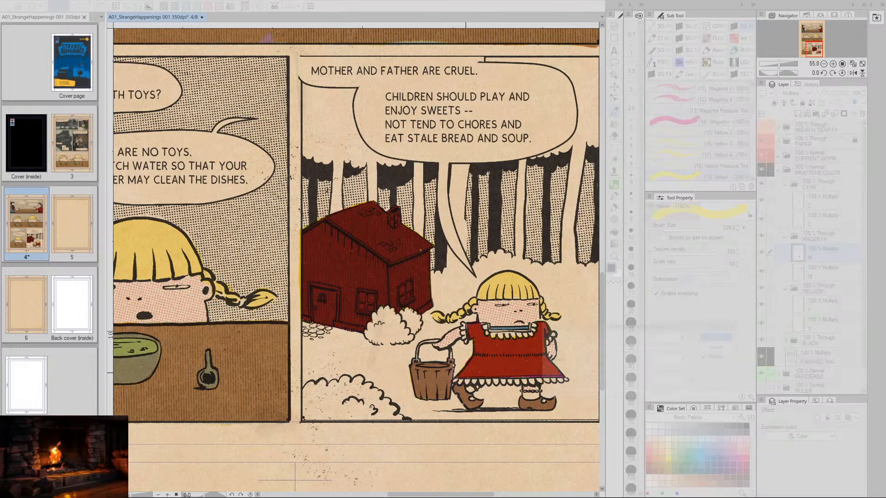
{"action": "left_click_drag", "start_coordinate": [619, 399], "coordinate": [652, 398]}
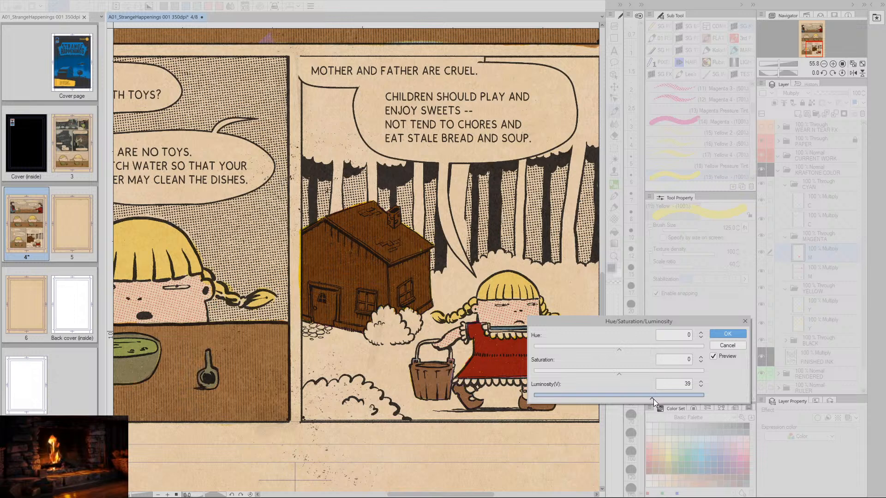
{"action": "mouse_move", "coordinate": [618, 374]}
{"action": "left_mouse_down"}
{"action": "mouse_move", "coordinate": [569, 376]}
{"action": "mouse_move", "coordinate": [601, 375]}
{"action": "left_mouse_up"}
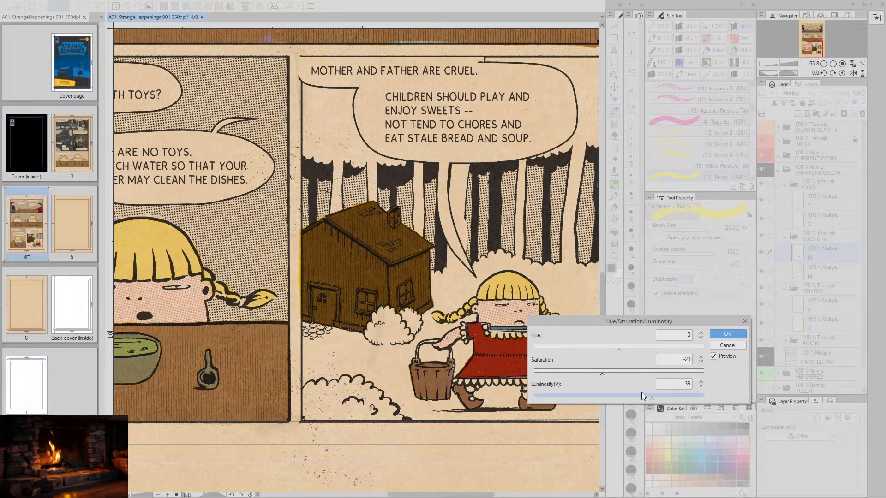
{"action": "mouse_move", "coordinate": [652, 399]}
{"action": "left_mouse_down"}
{"action": "mouse_move", "coordinate": [679, 397]}
{"action": "mouse_move", "coordinate": [655, 397]}
{"action": "left_mouse_up"}
{"action": "left_click", "coordinate": [727, 345]}
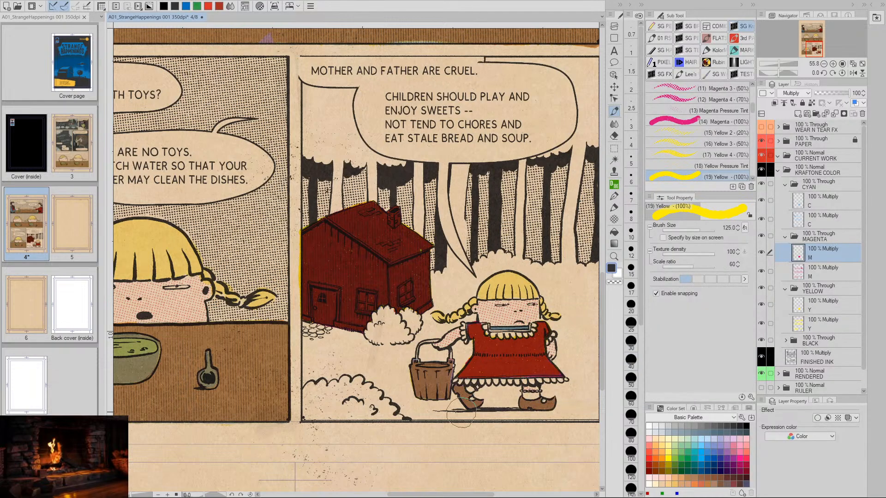
{"action": "key", "text": "space"}
{"action": "left_click_drag", "start_coordinate": [366, 274], "coordinate": [435, 278]}
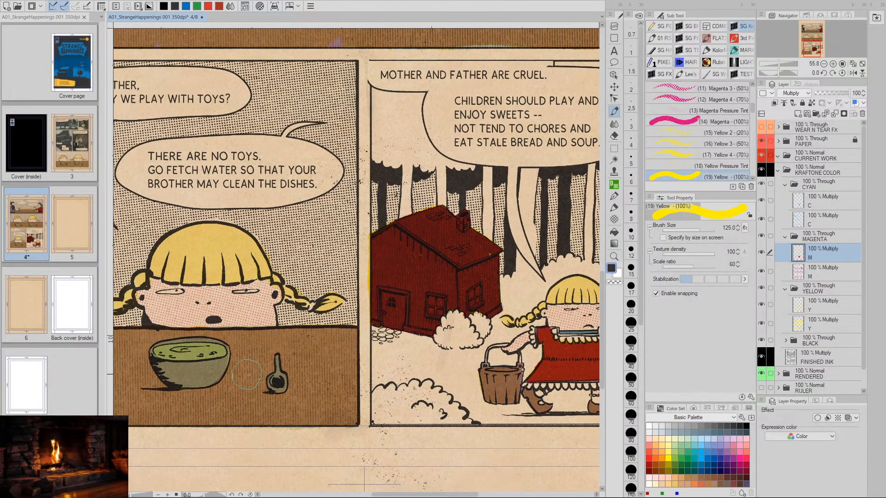
- Lighten the house's yellow on the upper Y layer with Hue/Saturation/Luminosity, setting the luminosity to 14
{"action": "key", "text": "space"}
{"action": "left_click_drag", "start_coordinate": [412, 371], "coordinate": [387, 375]}
{"action": "left_click_drag", "start_coordinate": [455, 367], "coordinate": [433, 361]}
{"action": "left_click_drag", "start_coordinate": [495, 372], "coordinate": [474, 375]}
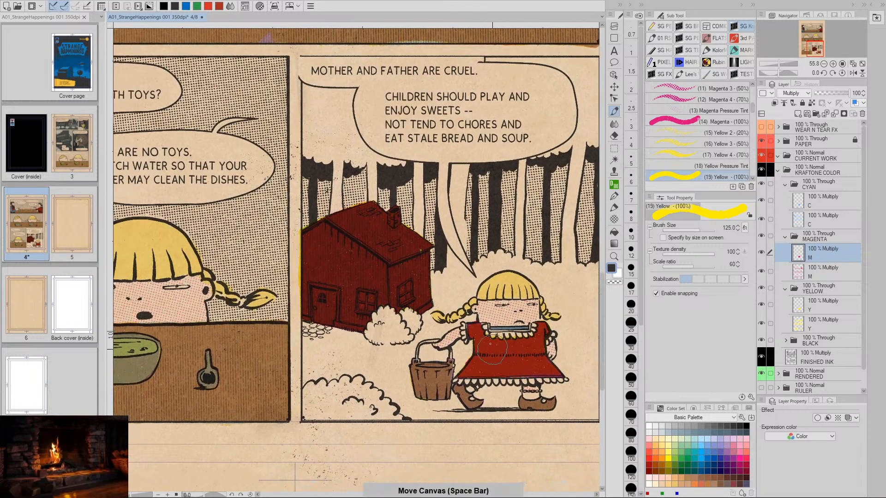
{"action": "left_click", "coordinate": [798, 306]}
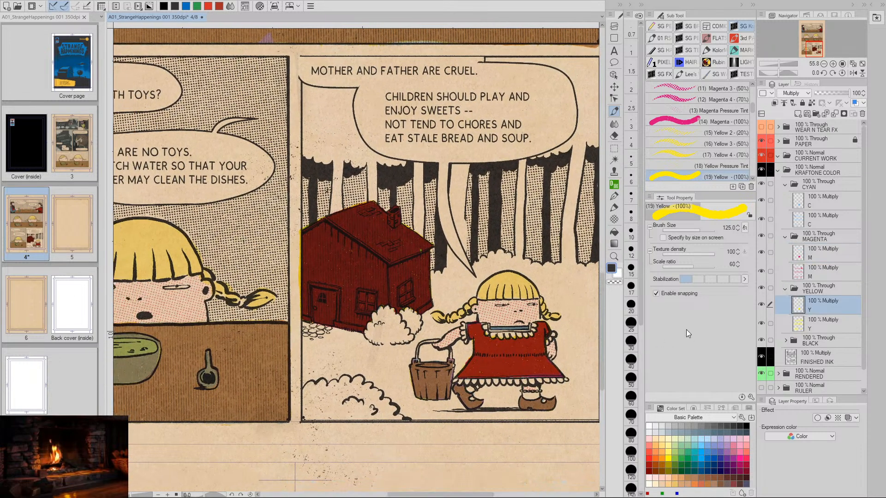
{"action": "key", "text": "ctrl+u"}
{"action": "left_click_drag", "start_coordinate": [532, 395], "coordinate": [631, 397]}
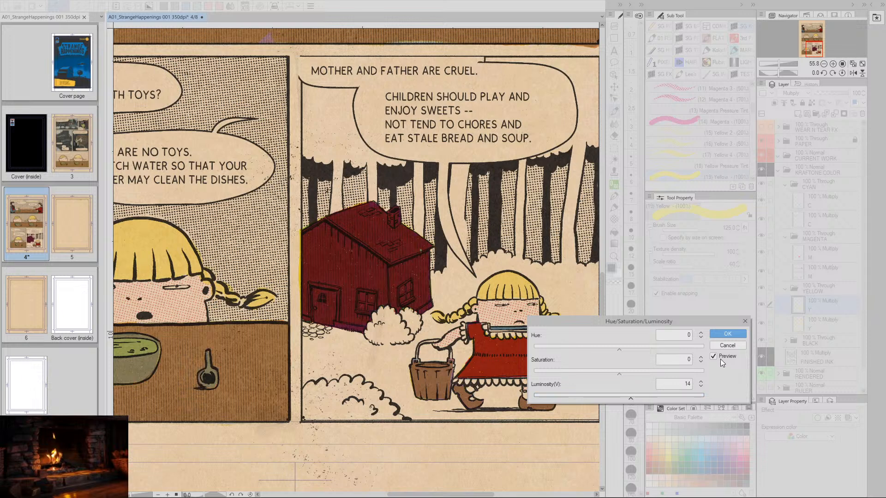
{"action": "left_click", "coordinate": [728, 337]}
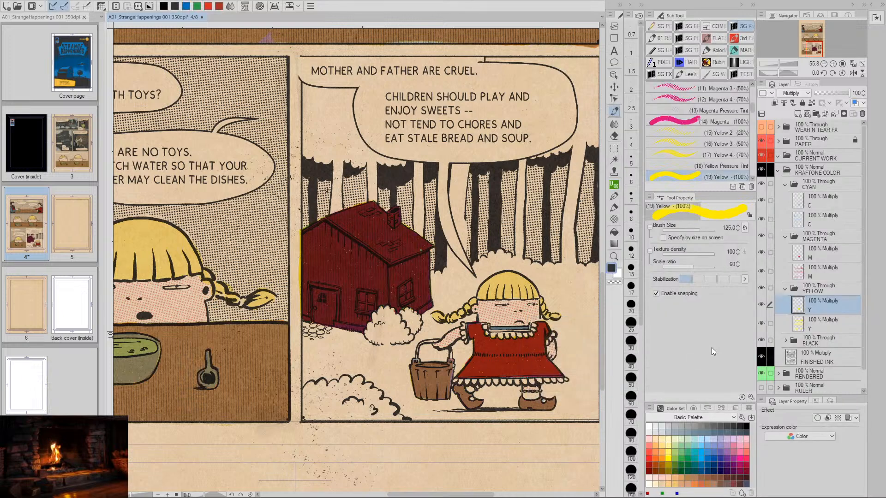
- Lighten the house's cyan on the upper C layer with Hue/Saturation/Luminosity, using luminosity 25 and saturation 0
{"action": "left_click", "coordinate": [803, 203]}
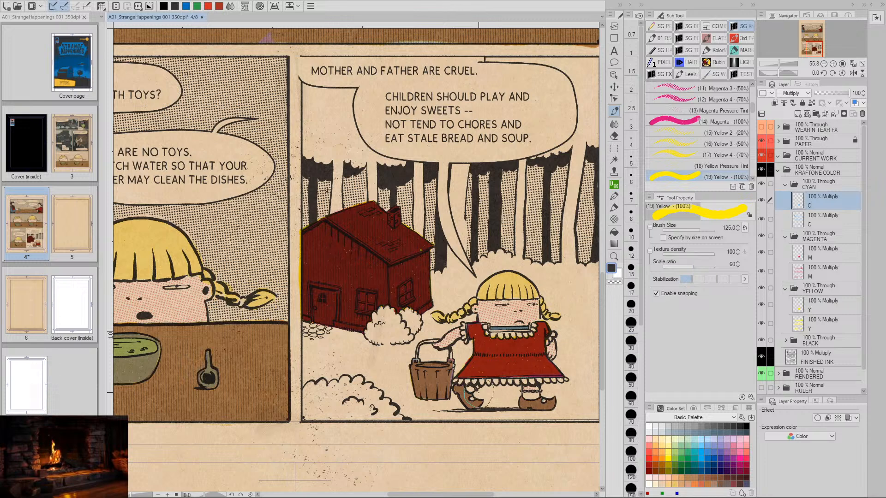
{"action": "key", "text": "ctrl+u"}
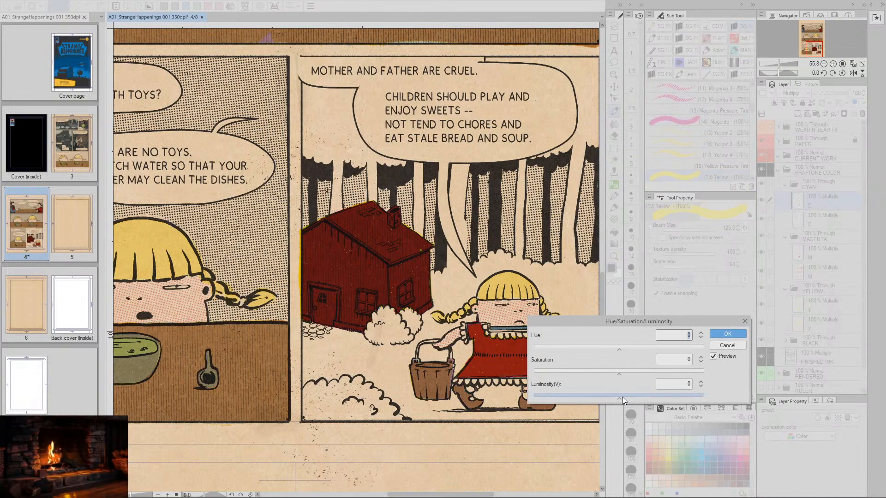
{"action": "left_click_drag", "start_coordinate": [620, 376], "coordinate": [658, 395]}
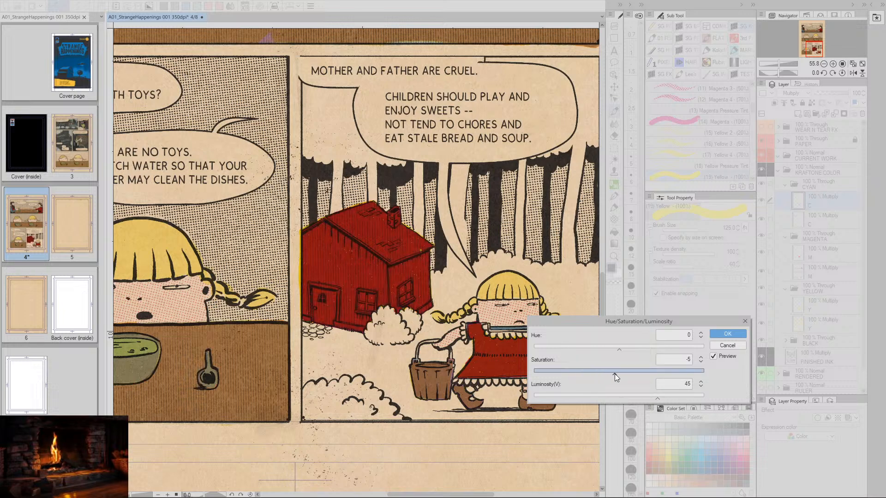
{"action": "left_click_drag", "start_coordinate": [659, 394], "coordinate": [677, 398]}
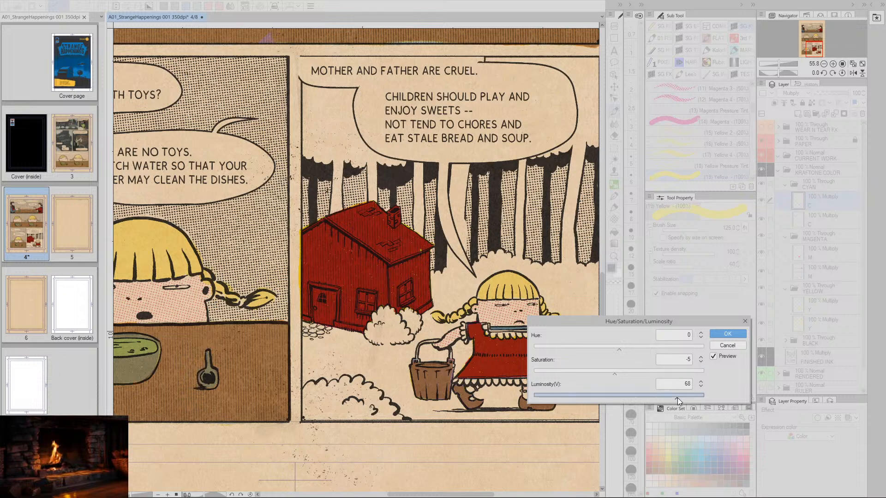
{"action": "left_click_drag", "start_coordinate": [614, 375], "coordinate": [625, 374]}
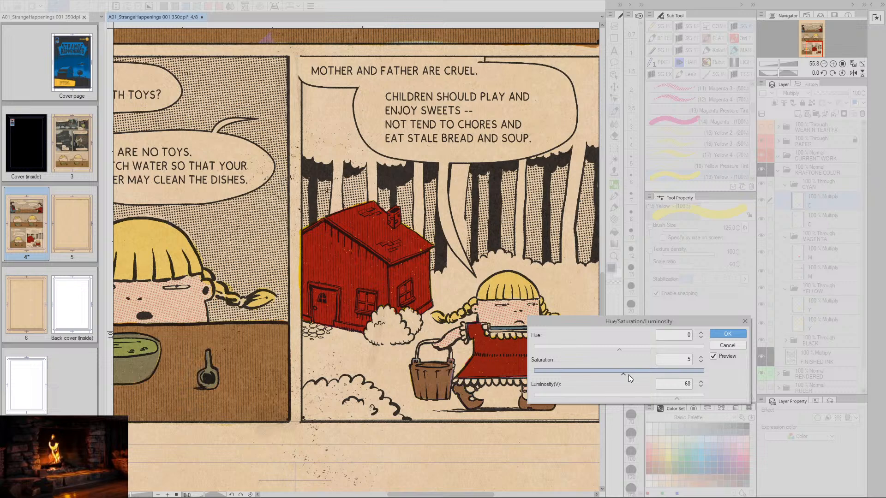
{"action": "double_click", "coordinate": [700, 358]}
{"action": "left_click", "coordinate": [701, 358]}
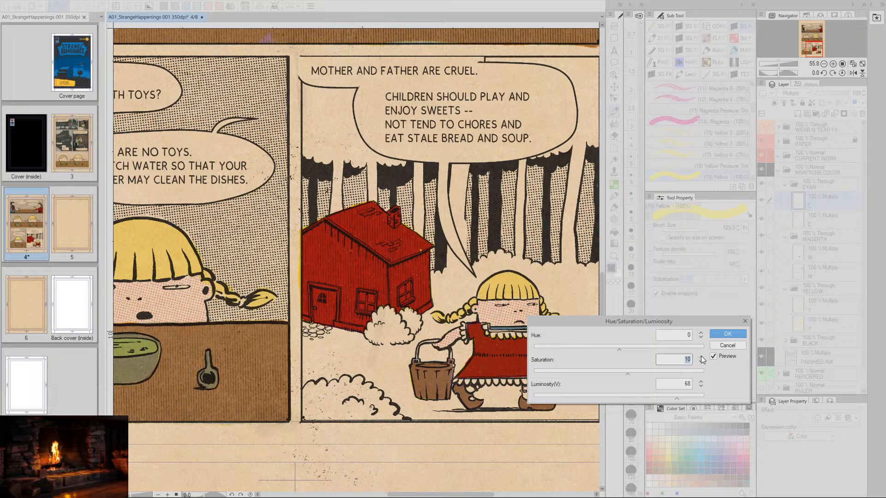
{"action": "double_click", "coordinate": [701, 362]}
{"action": "triple_click", "coordinate": [702, 362]}
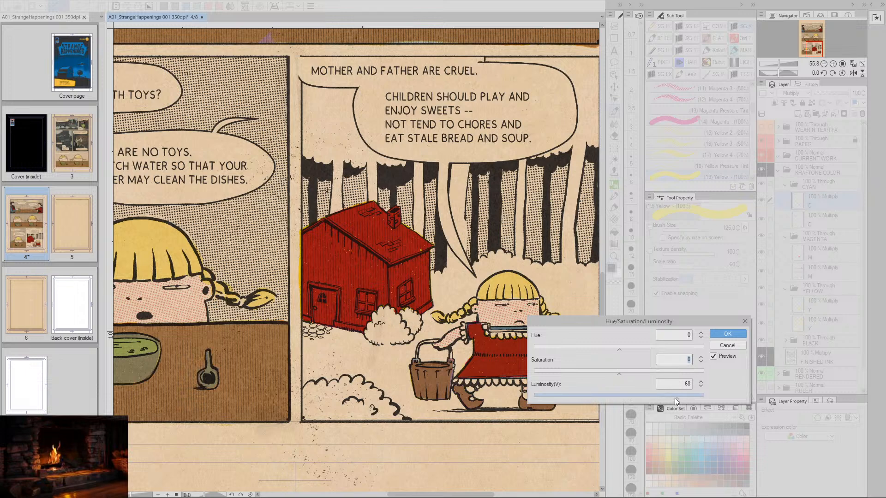
{"action": "left_click_drag", "start_coordinate": [675, 397], "coordinate": [641, 400]}
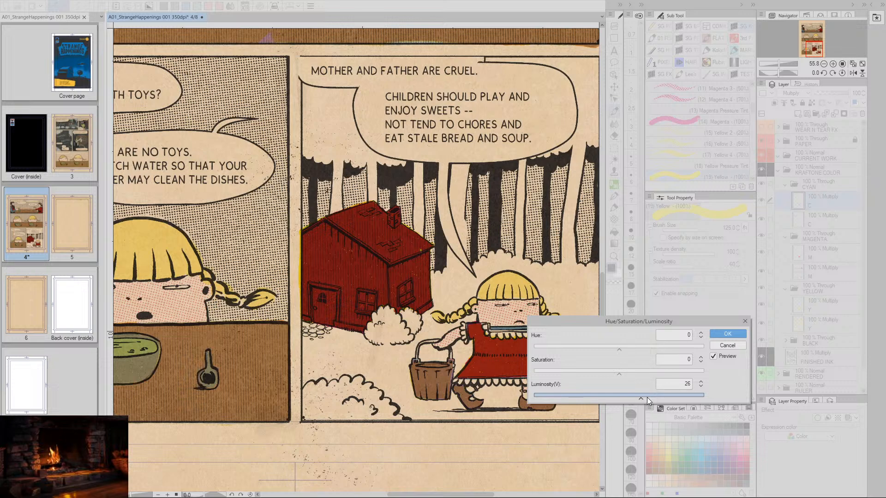
{"action": "left_click", "coordinate": [701, 386]}
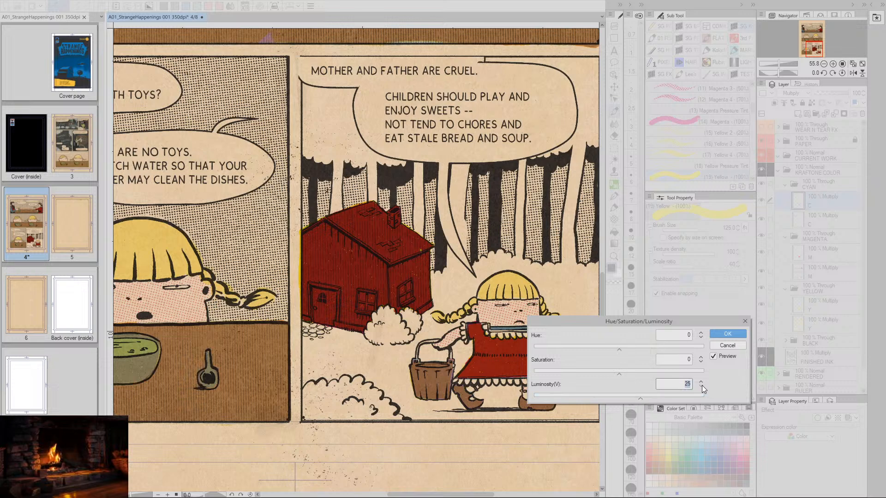
{"action": "left_click", "coordinate": [728, 333]}
- Lighten the house's magenta on the upper M layer with Hue/Saturation/Luminosity, raising the luminosity to 51
{"action": "left_click", "coordinate": [802, 252]}
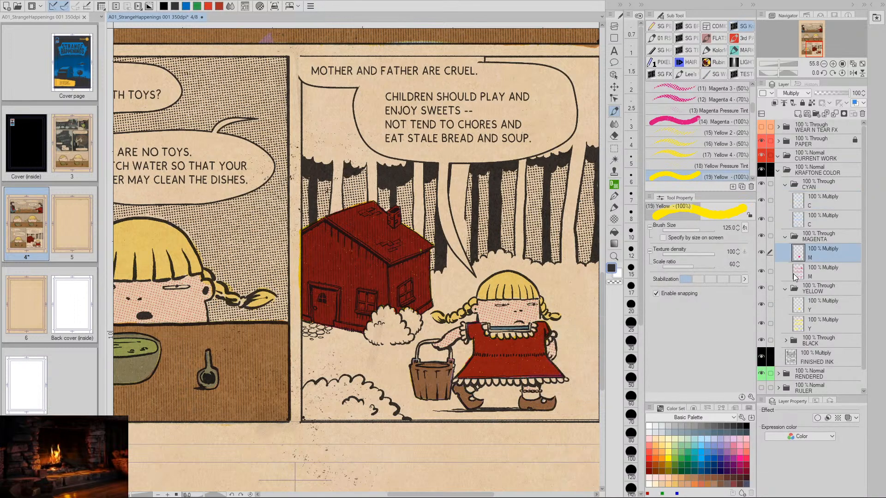
{"action": "key", "text": "ctrl+u"}
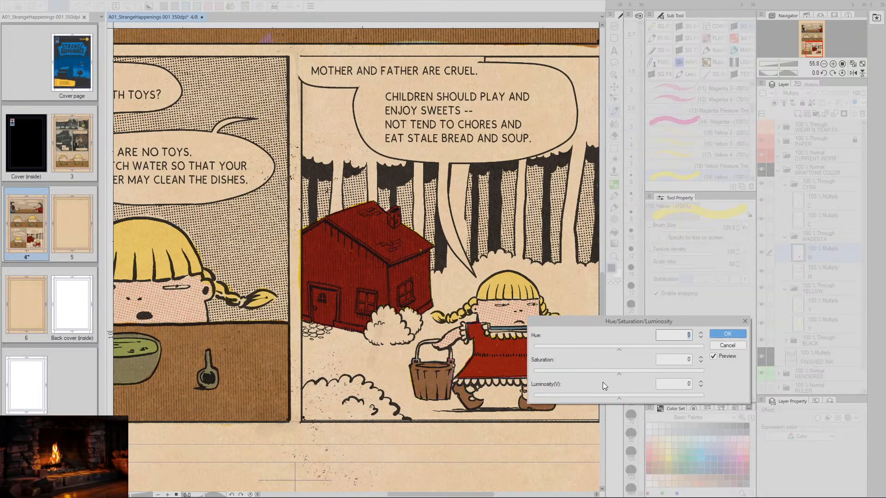
{"action": "left_click_drag", "start_coordinate": [620, 397], "coordinate": [646, 397]}
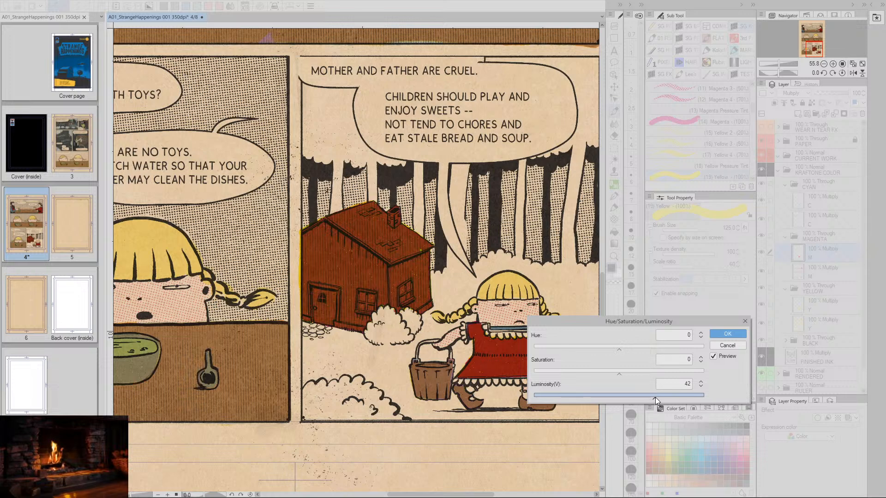
{"action": "left_click_drag", "start_coordinate": [660, 397], "coordinate": [664, 396]}
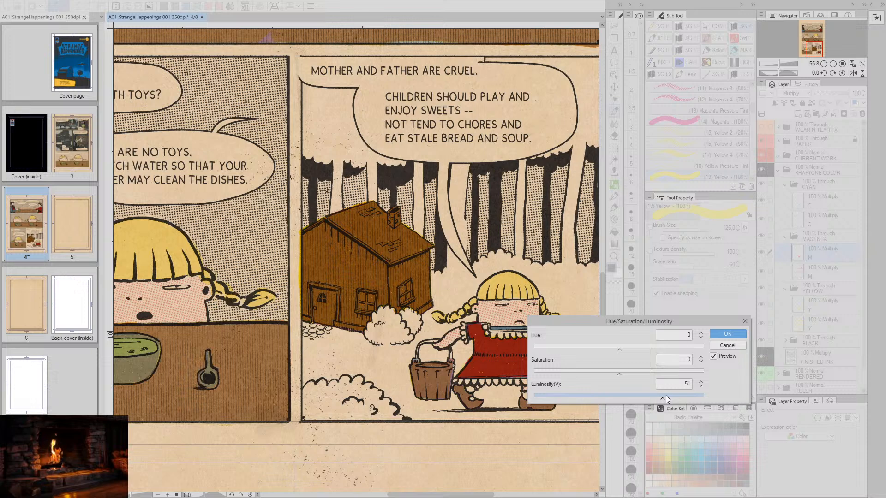
{"action": "left_click", "coordinate": [728, 333]}
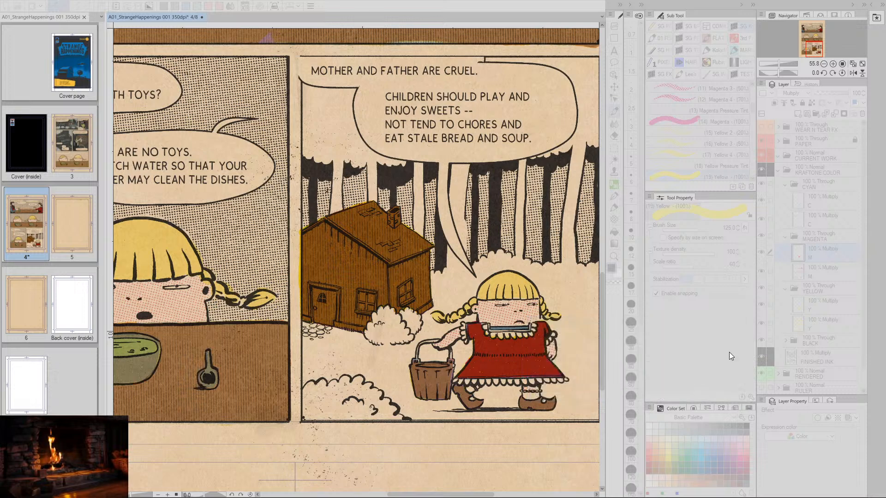
- Lighten the house's yellow on the upper Y layer with Hue/Saturation/Luminosity, using luminosity 25 and saturation 0
{"action": "left_click", "coordinate": [798, 308]}
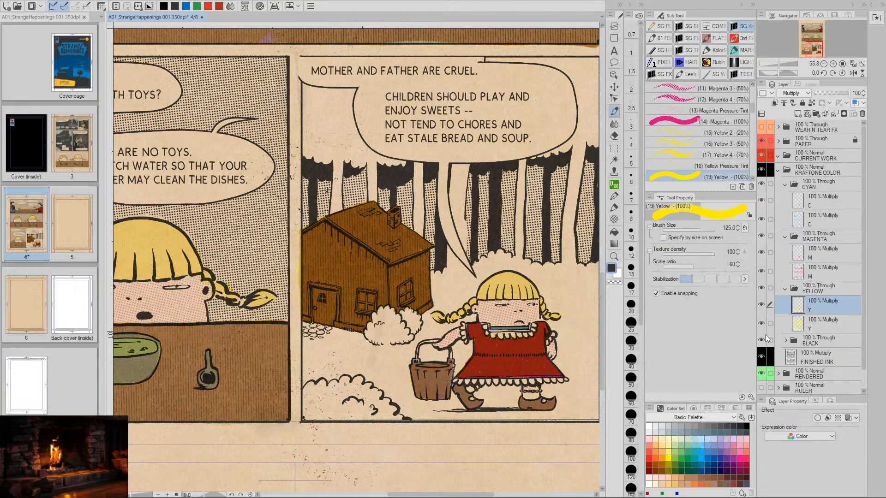
{"action": "key", "text": "ctrl+u"}
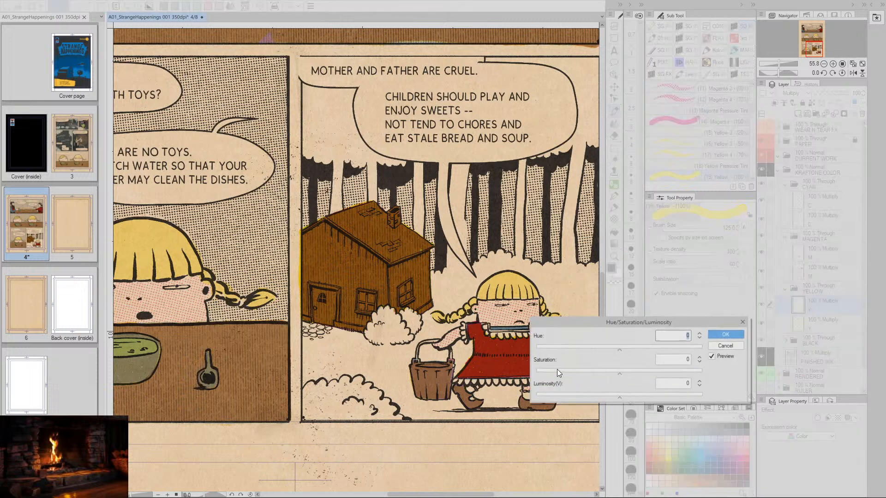
{"action": "left_click_drag", "start_coordinate": [625, 398], "coordinate": [654, 397]}
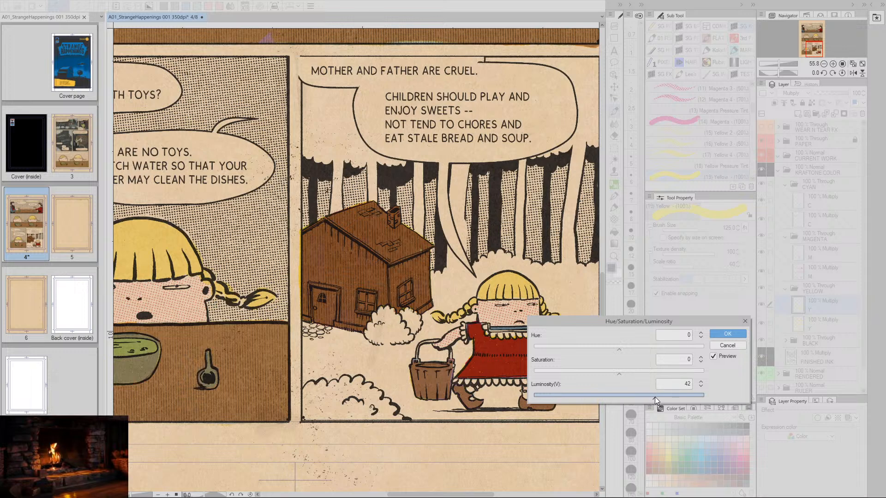
{"action": "left_click_drag", "start_coordinate": [665, 397], "coordinate": [665, 398]}
{"action": "mouse_move", "coordinate": [652, 398]}
{"action": "left_mouse_down"}
{"action": "mouse_move", "coordinate": [678, 399]}
{"action": "mouse_move", "coordinate": [663, 396]}
{"action": "left_mouse_up"}
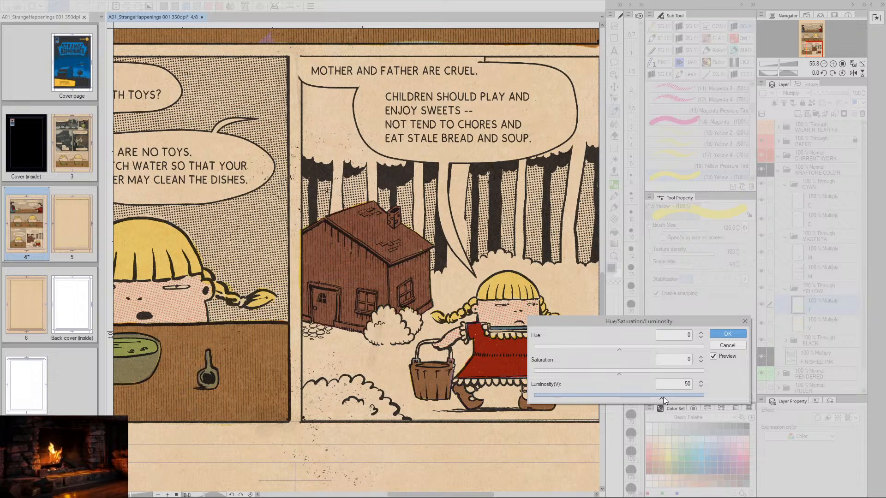
{"action": "left_click_drag", "start_coordinate": [657, 399], "coordinate": [649, 399]}
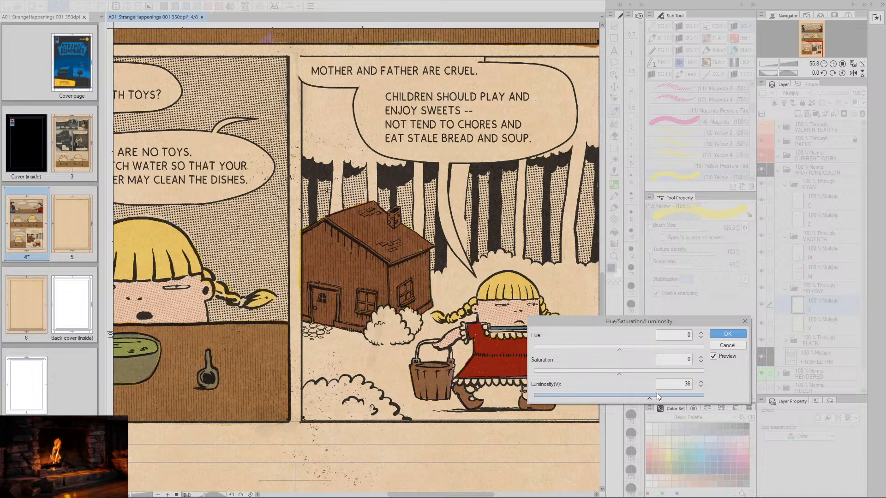
{"action": "left_click_drag", "start_coordinate": [620, 375], "coordinate": [601, 375]}
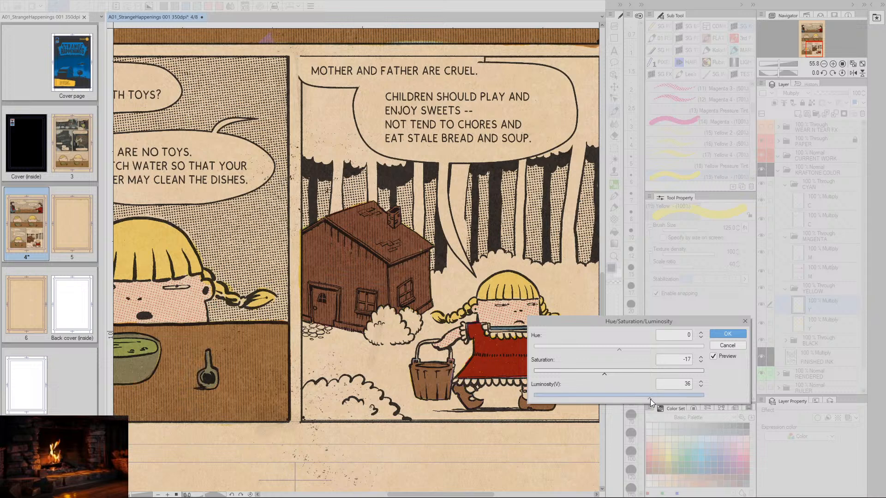
{"action": "mouse_move", "coordinate": [649, 399]}
{"action": "left_mouse_down"}
{"action": "mouse_move", "coordinate": [659, 397]}
{"action": "mouse_move", "coordinate": [641, 397]}
{"action": "left_mouse_up"}
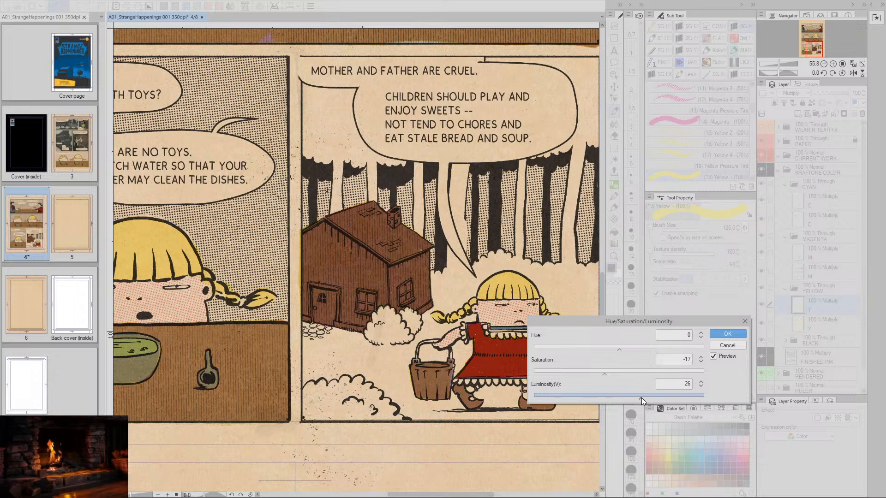
{"action": "left_click_drag", "start_coordinate": [605, 373], "coordinate": [617, 372]}
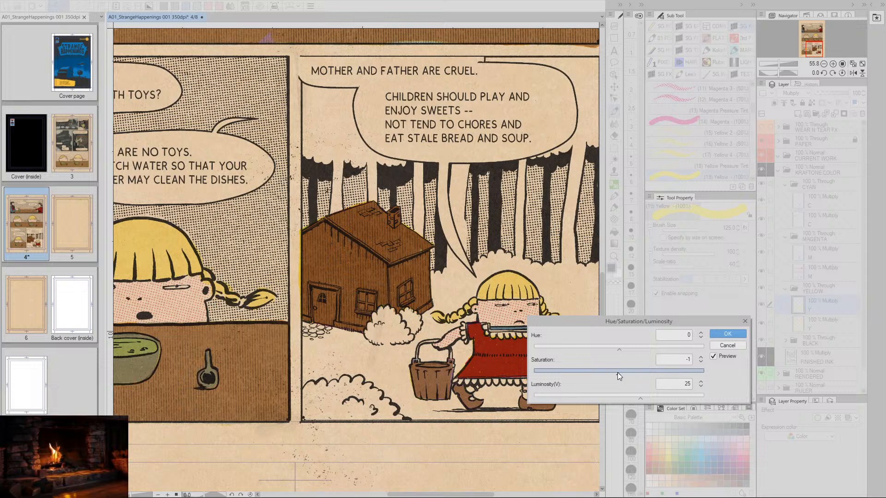
{"action": "left_click", "coordinate": [701, 357]}
{"action": "left_click", "coordinate": [726, 337]}
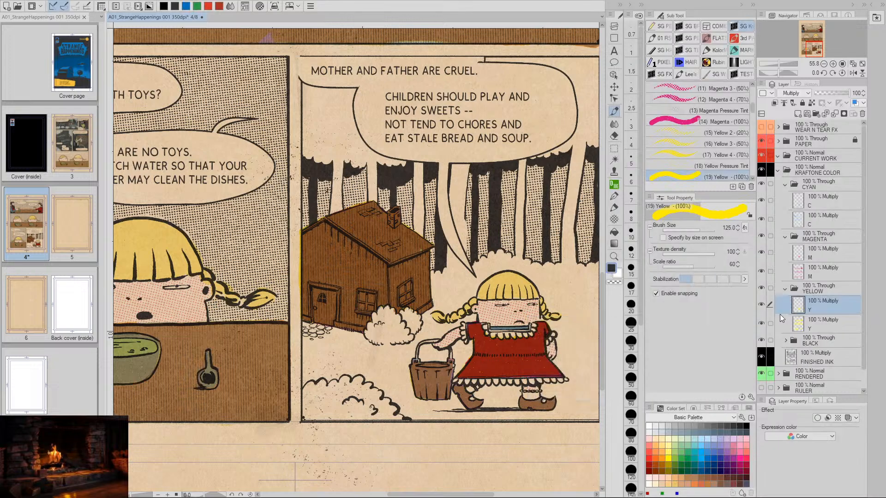
- Reduce the house's magenta further on the upper M layer with Hue/Saturation/Luminosity, using saturation -6 and luminosity about 18
{"action": "left_click", "coordinate": [799, 254]}
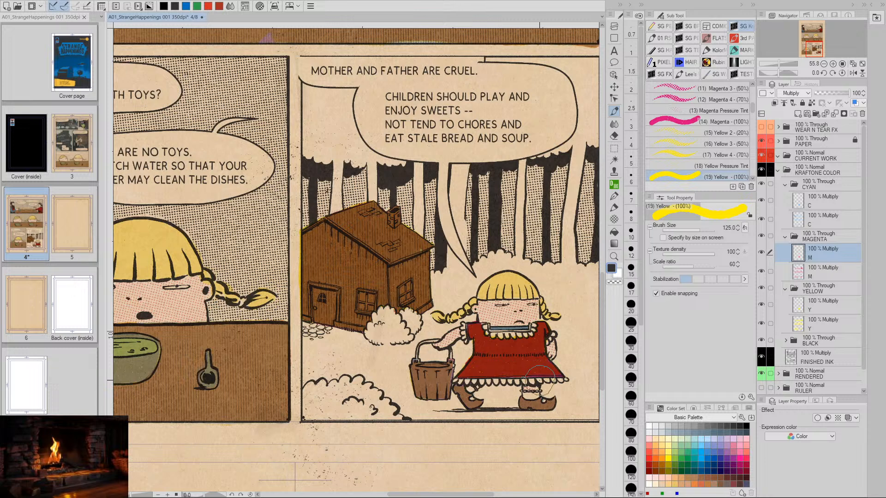
{"action": "key", "text": "ctrl+u"}
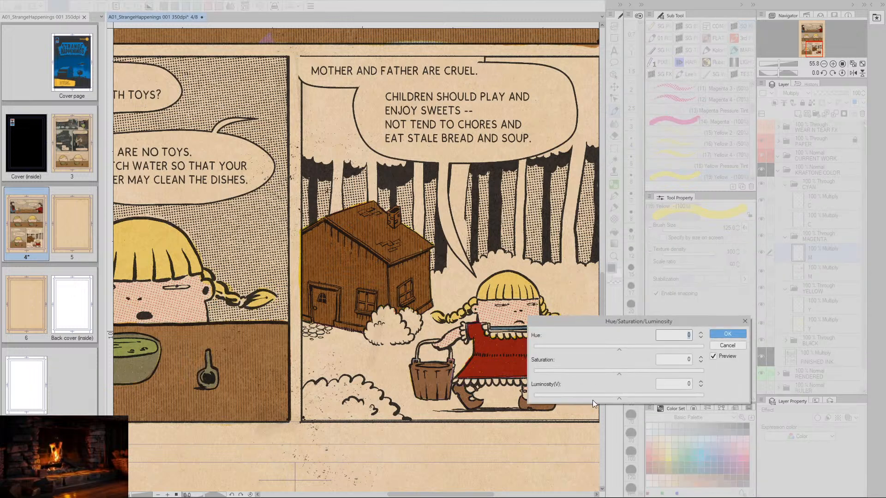
{"action": "left_click_drag", "start_coordinate": [606, 373], "coordinate": [635, 396]}
{"action": "left_click", "coordinate": [612, 374]}
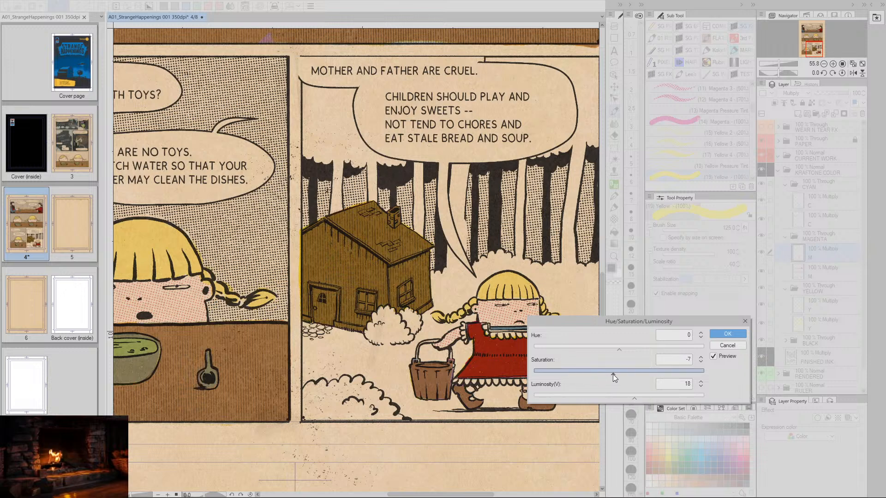
{"action": "left_click", "coordinate": [647, 397]}
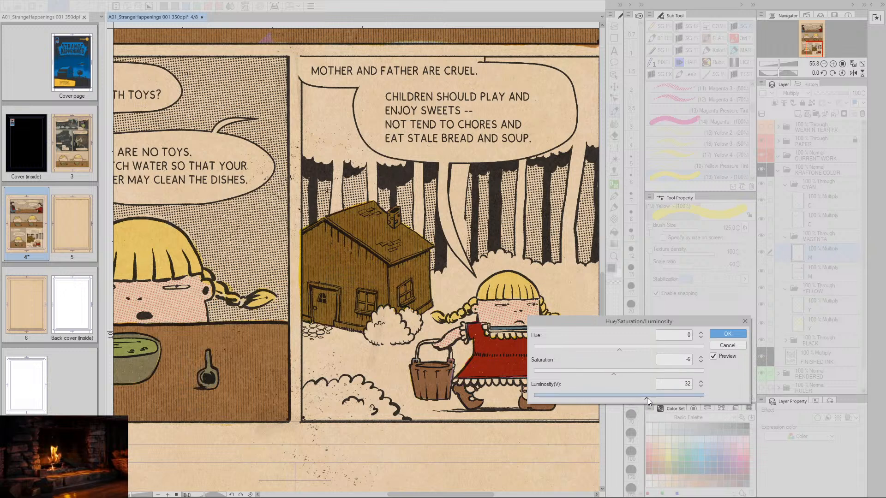
{"action": "left_click_drag", "start_coordinate": [649, 396], "coordinate": [636, 397]}
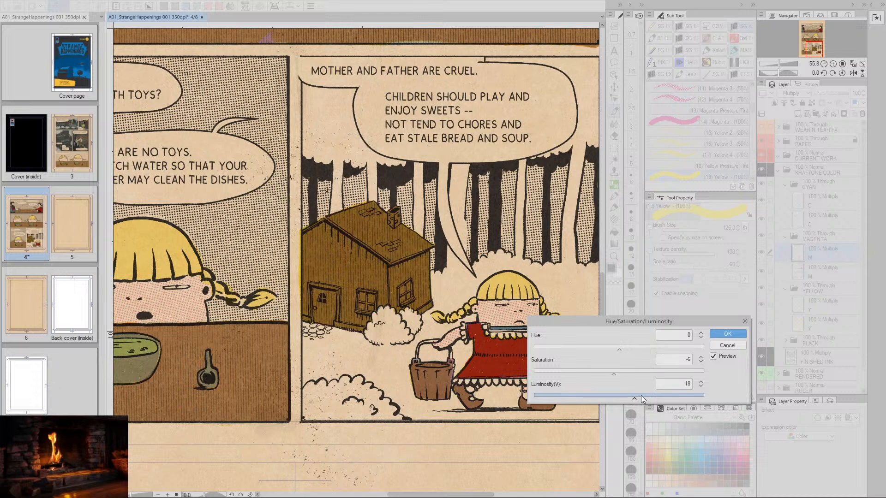
{"action": "left_click", "coordinate": [733, 335]}
{"action": "left_click", "coordinate": [801, 205]}
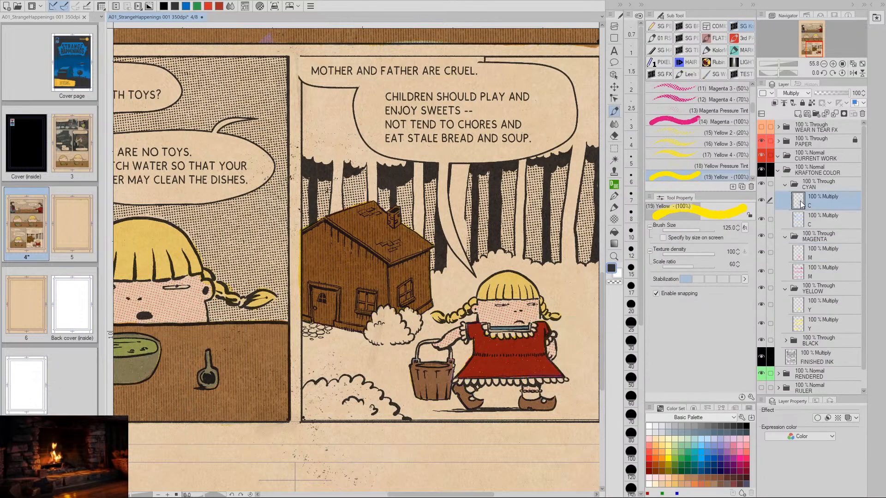
{"action": "key", "text": "ctrl+u"}
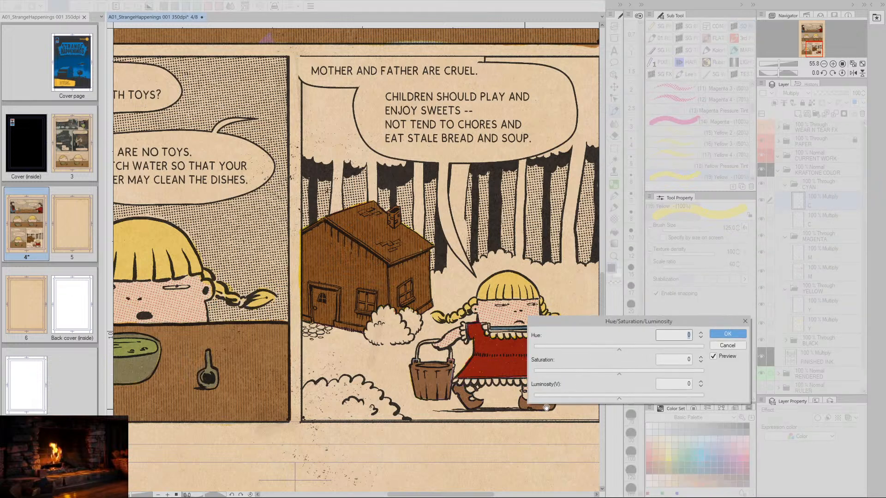
{"action": "left_click_drag", "start_coordinate": [619, 398], "coordinate": [641, 397]}
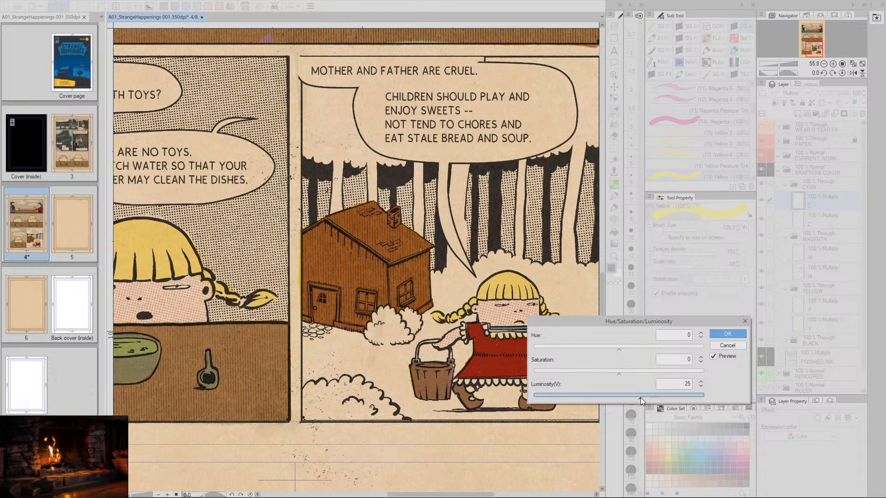
{"action": "left_click_drag", "start_coordinate": [641, 397], "coordinate": [633, 398]}
{"action": "left_click_drag", "start_coordinate": [685, 384], "coordinate": [694, 384]}
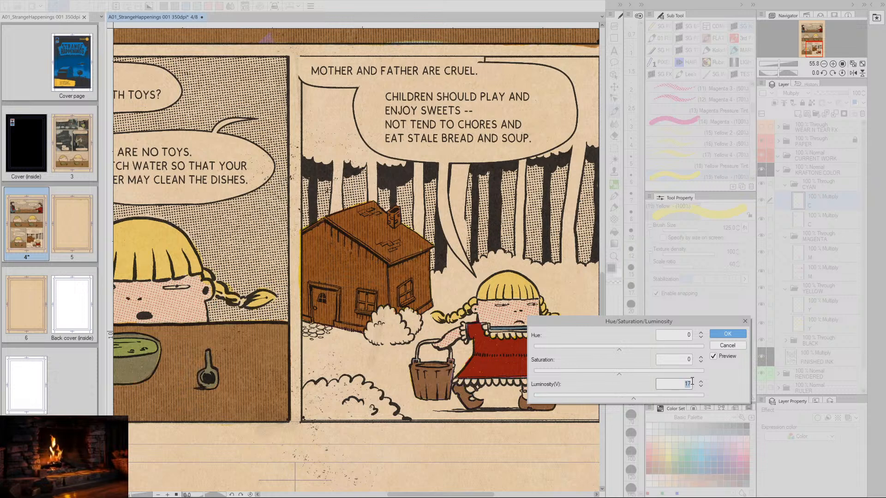
{"action": "type", "text": "0"}
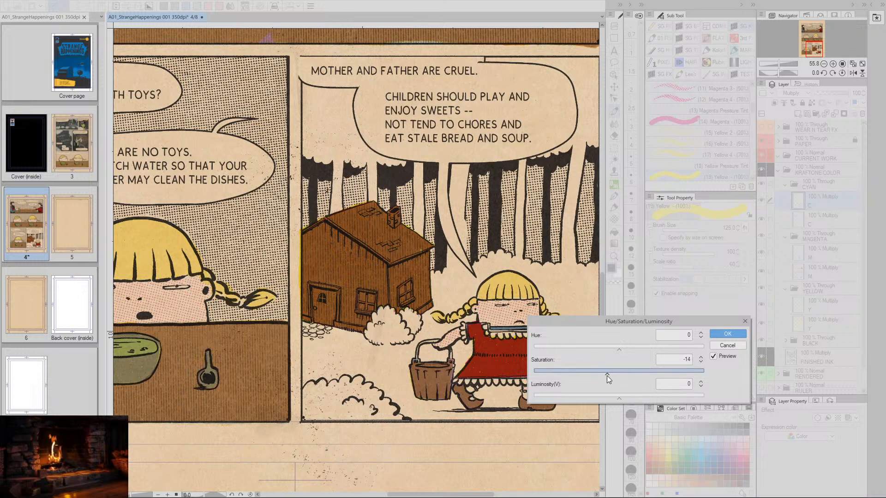
{"action": "mouse_move", "coordinate": [605, 376]}
{"action": "left_mouse_down"}
{"action": "mouse_move", "coordinate": [558, 378]}
{"action": "mouse_move", "coordinate": [575, 377]}
{"action": "left_mouse_up"}
{"action": "left_click_drag", "start_coordinate": [630, 375], "coordinate": [618, 375]}
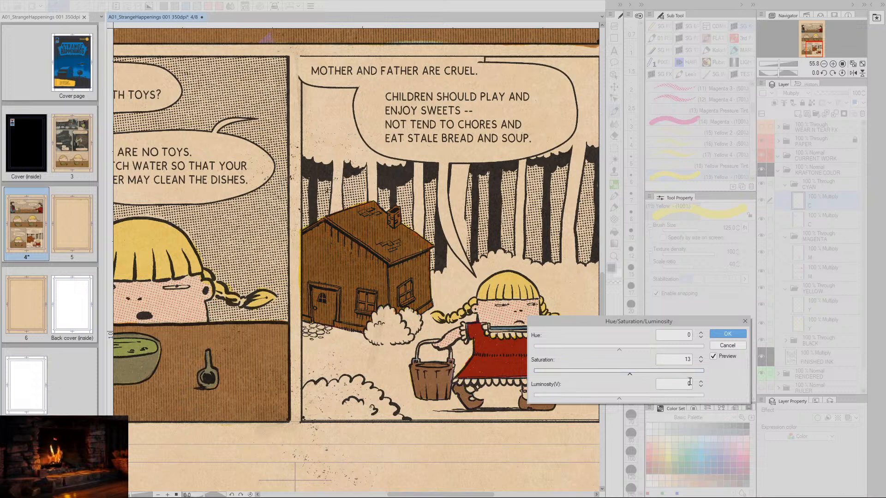
{"action": "double_click", "coordinate": [691, 362]}
{"action": "type", "text": "0"}
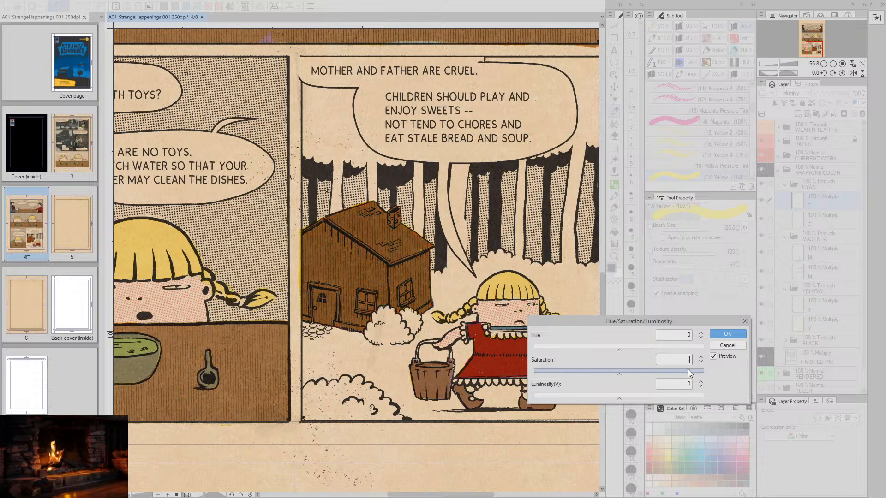
{"action": "double_click", "coordinate": [690, 384]}
{"action": "left_click_drag", "start_coordinate": [621, 397], "coordinate": [602, 397]}
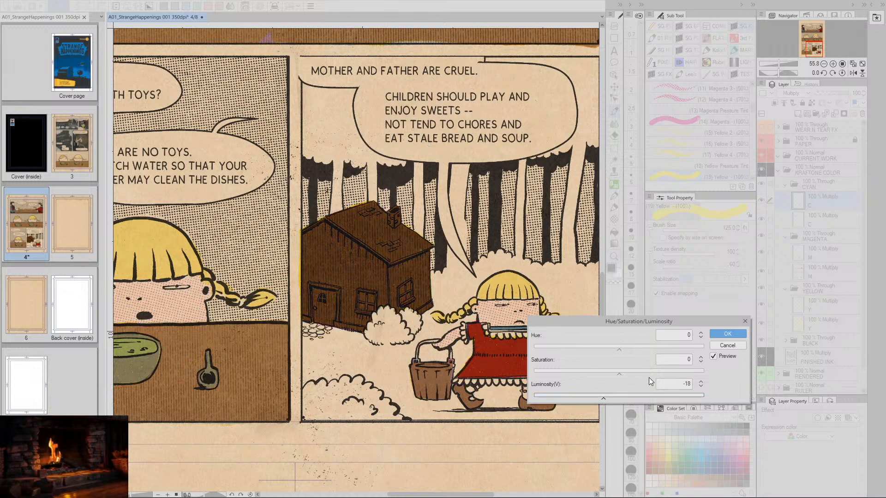
{"action": "left_click", "coordinate": [727, 346]}
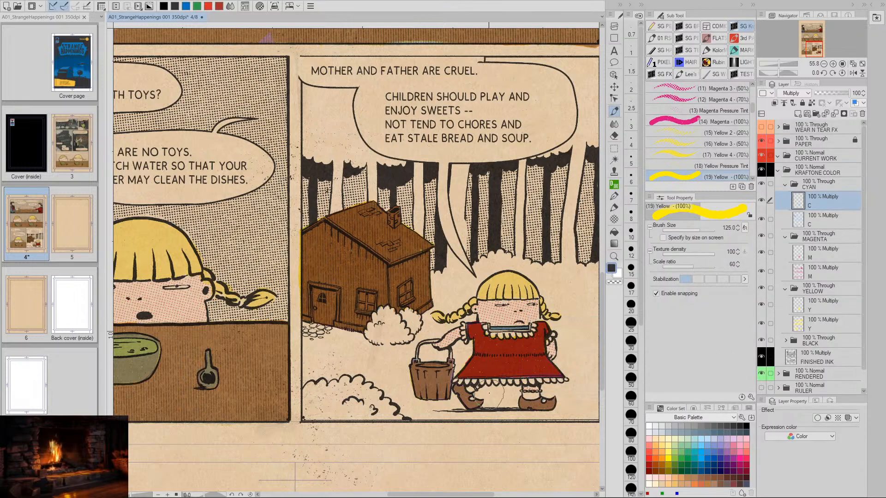
- Roll the document history back to the first of the four Hue/Saturation/Luminosity adjustments, undoing the three that followed it
{"action": "key", "text": "slash"}
{"action": "scroll", "coordinate": [496, 373], "scroll_direction": "down", "scroll_amount": 3}
{"action": "key", "text": "space"}
{"action": "left_click_drag", "start_coordinate": [503, 369], "coordinate": [477, 356]}
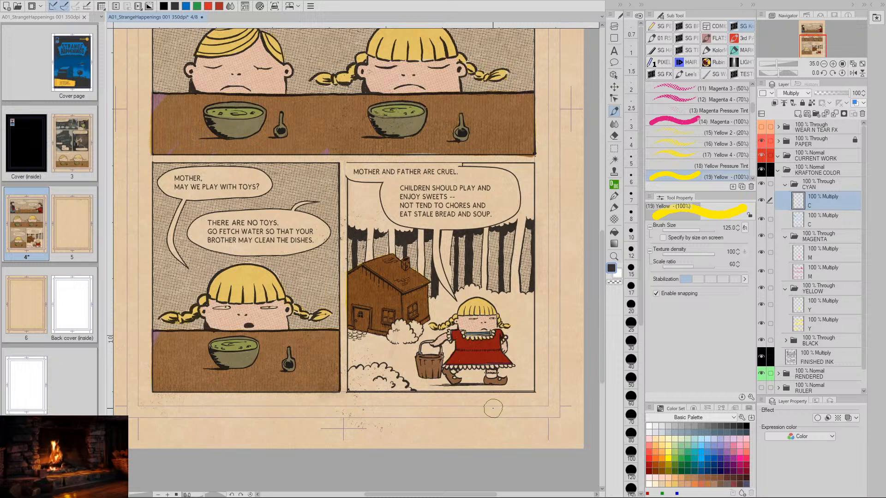
{"action": "left_click", "coordinate": [808, 262]}
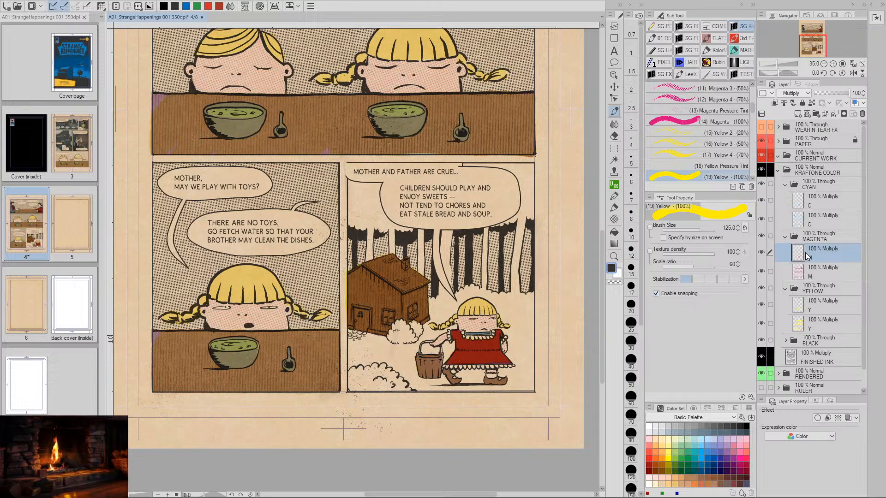
{"action": "left_click", "coordinate": [810, 84]}
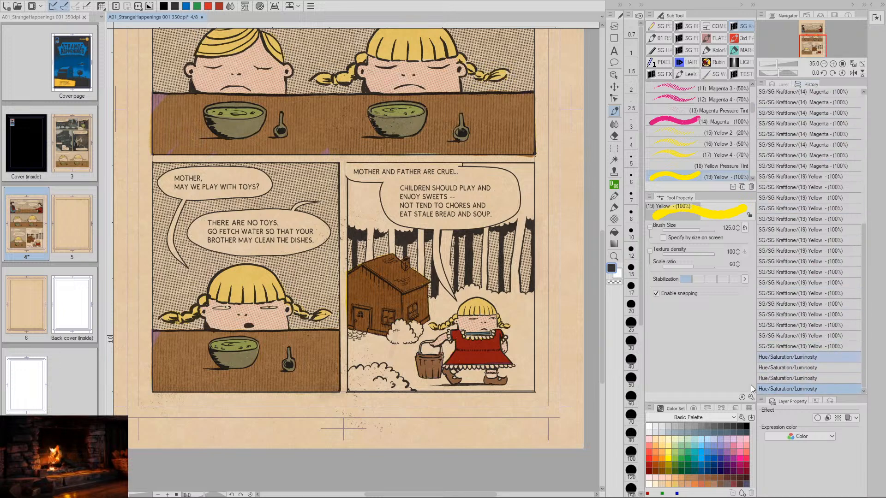
{"action": "left_click", "coordinate": [787, 357]}
{"action": "left_click", "coordinate": [783, 85]}
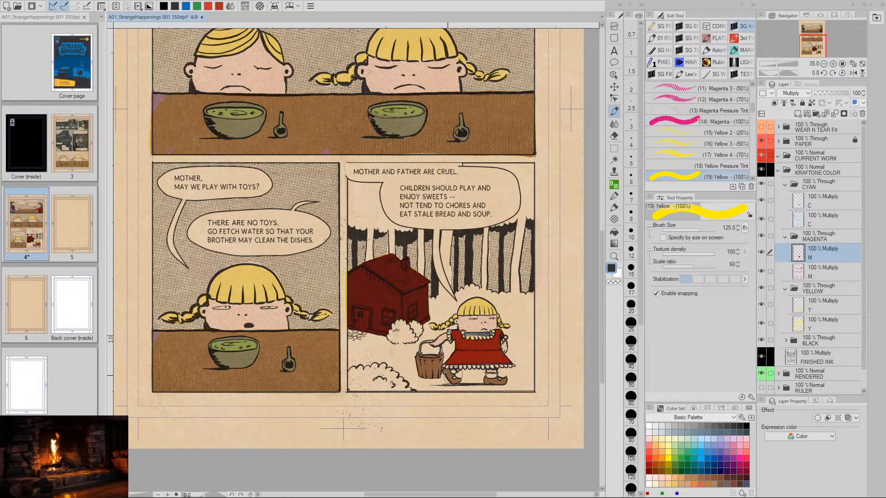
- Lighten the house's cyan on the upper C layer with Hue/Saturation/Luminosity, setting the luminosity to 50
{"action": "left_click", "coordinate": [801, 207]}
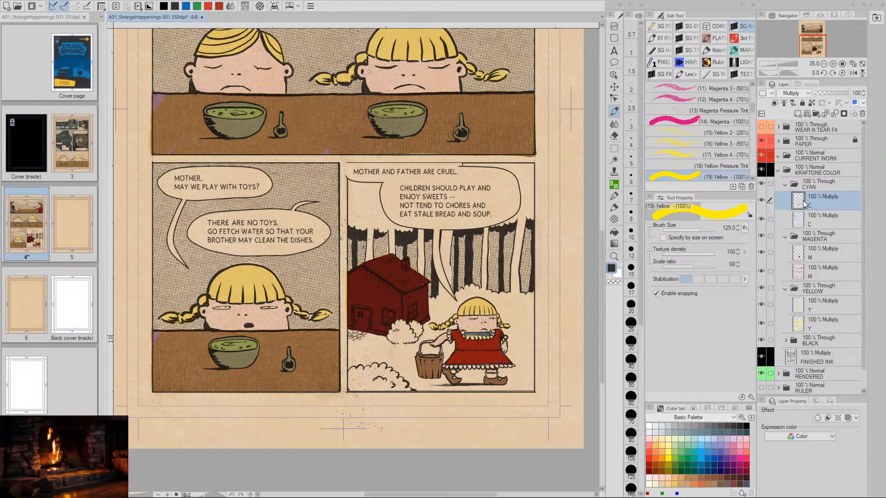
{"action": "key", "text": "ctrl+u"}
{"action": "left_click", "coordinate": [682, 385]}
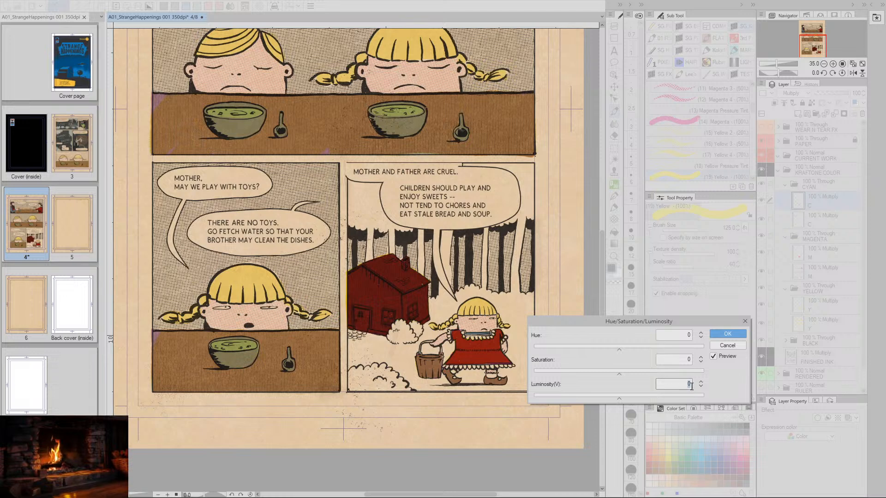
{"action": "type", "text": "50"}
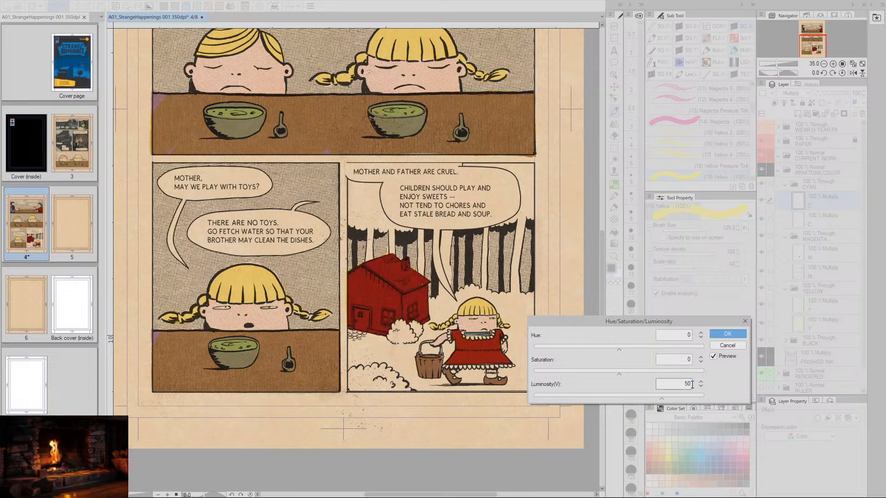
{"action": "left_click", "coordinate": [725, 334]}
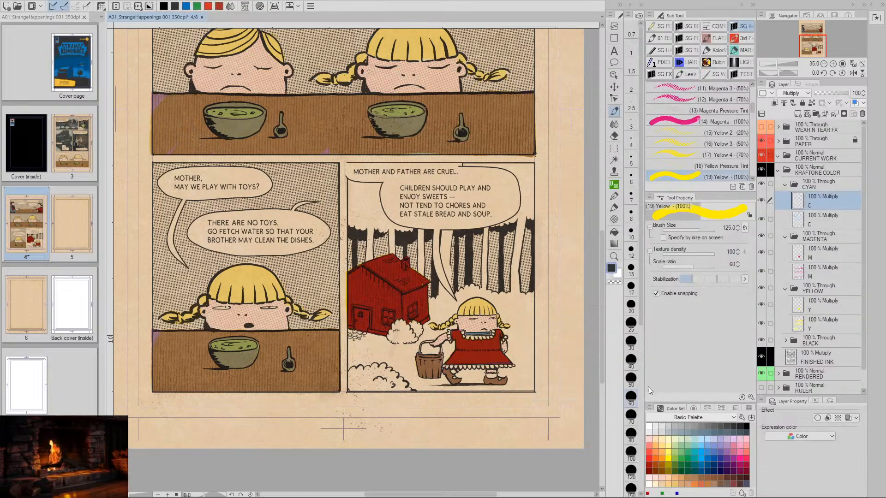
- Lighten the house's magenta on the upper M layer with Hue/Saturation/Luminosity, setting the luminosity to 45
{"action": "left_click", "coordinate": [799, 256]}
{"action": "key", "text": "ctrl+u"}
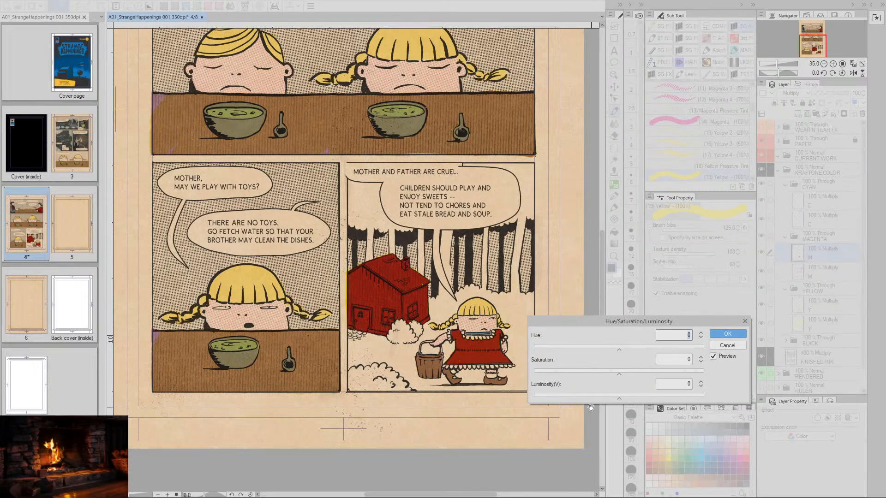
{"action": "left_click_drag", "start_coordinate": [625, 397], "coordinate": [657, 399]}
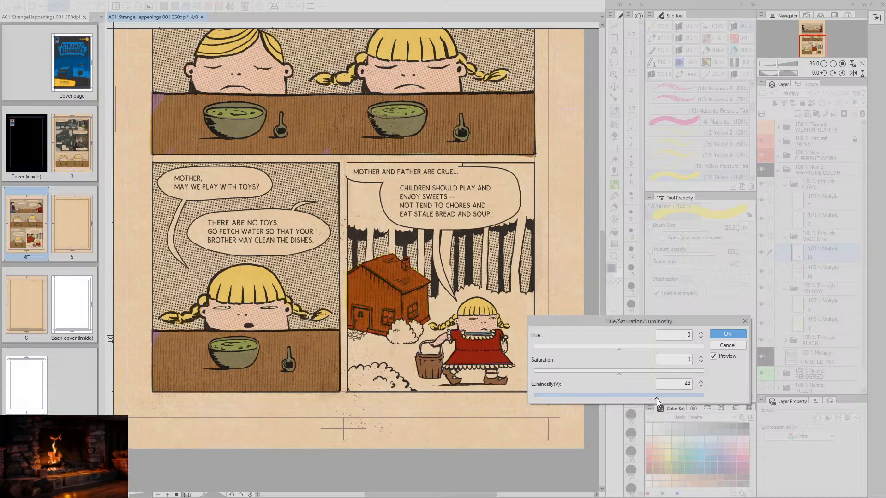
{"action": "left_click", "coordinate": [700, 381]}
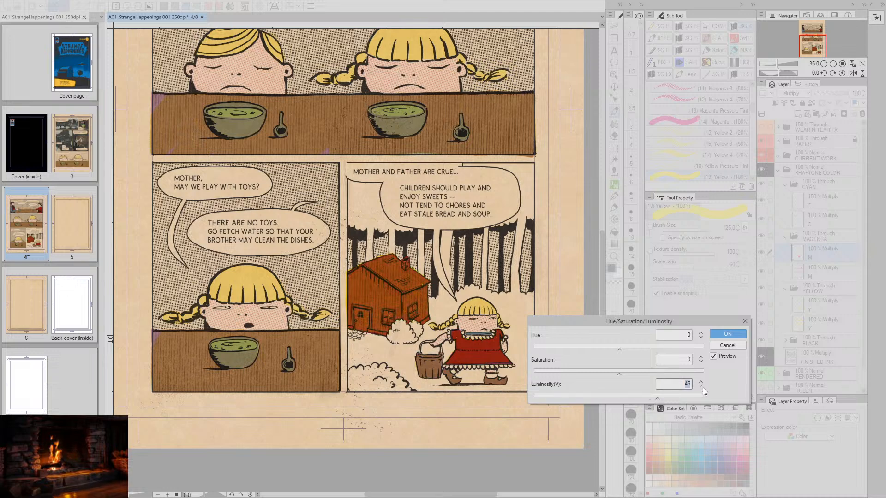
{"action": "left_click", "coordinate": [728, 333]}
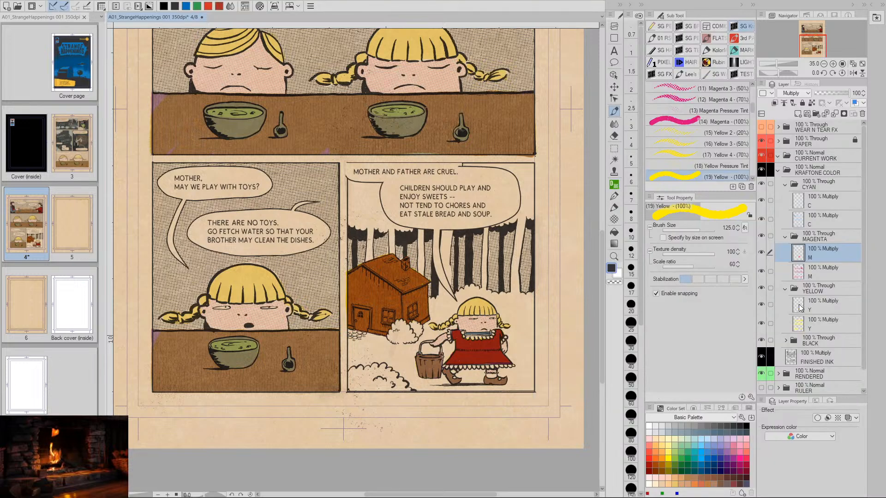
- Lighten the house's yellow on the upper Y layer with Hue/Saturation/Luminosity, raising the luminosity to 39
{"action": "key", "text": "ctrl+u"}
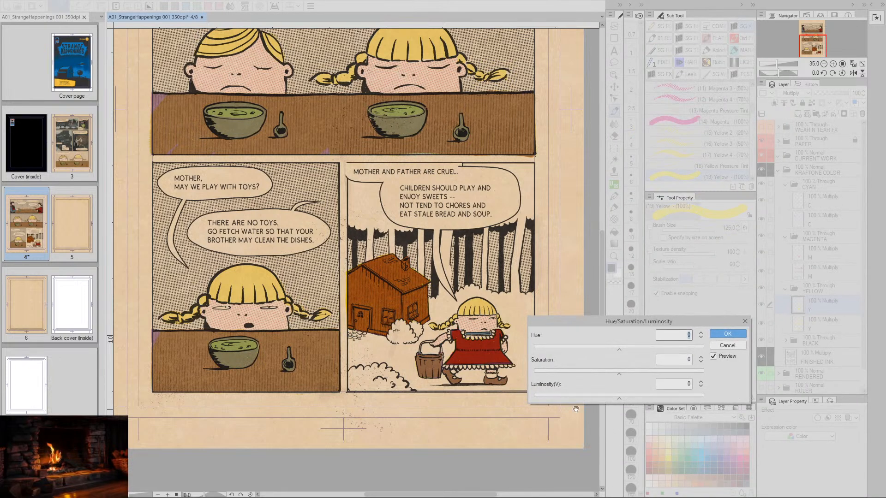
{"action": "left_click_drag", "start_coordinate": [619, 399], "coordinate": [663, 398]}
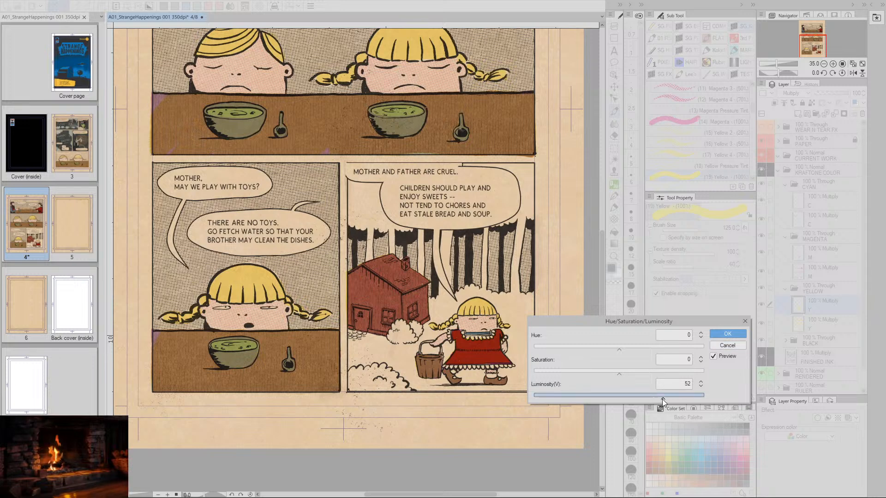
{"action": "mouse_move", "coordinate": [662, 400]}
{"action": "left_mouse_down"}
{"action": "mouse_move", "coordinate": [651, 400]}
{"action": "mouse_move", "coordinate": [691, 398]}
{"action": "mouse_move", "coordinate": [660, 398]}
{"action": "left_mouse_up"}
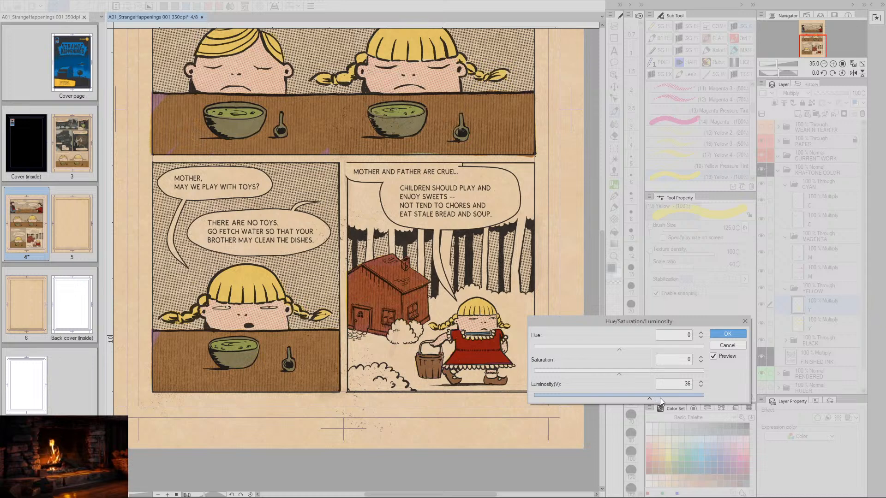
{"action": "left_click", "coordinate": [701, 381]}
{"action": "left_click", "coordinate": [701, 381]}
{"action": "left_click", "coordinate": [701, 381]}
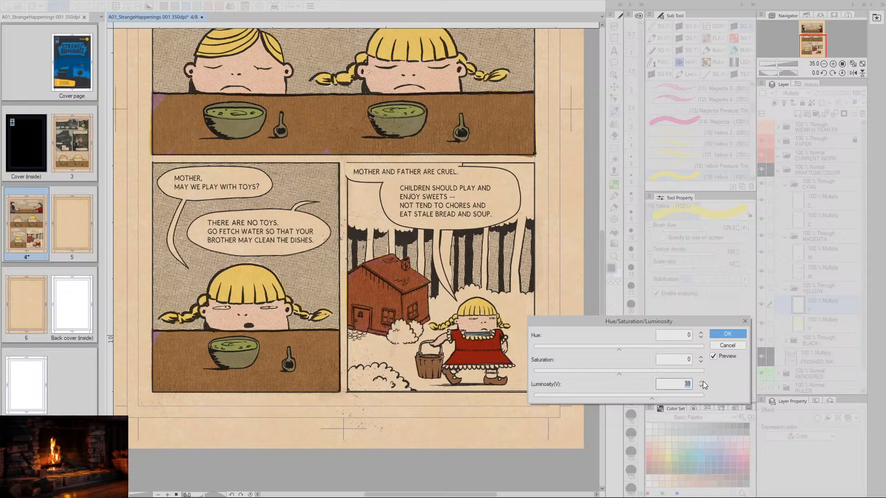
{"action": "left_click", "coordinate": [721, 336]}
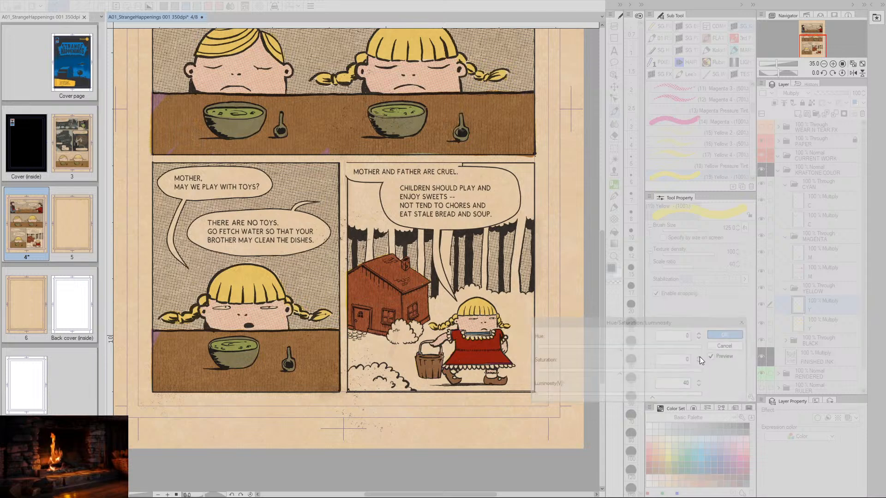
- Reduce the house's magenta again on the upper M layer with Hue/Saturation/Luminosity, using saturation -20 and luminosity 40
{"action": "left_click", "coordinate": [801, 253]}
{"action": "key", "text": "ctrl+u"}
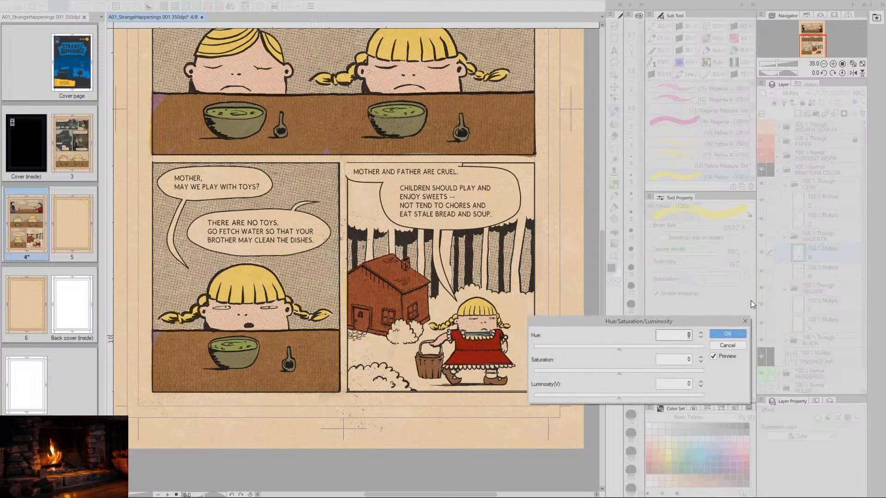
{"action": "left_click_drag", "start_coordinate": [619, 374], "coordinate": [588, 378]}
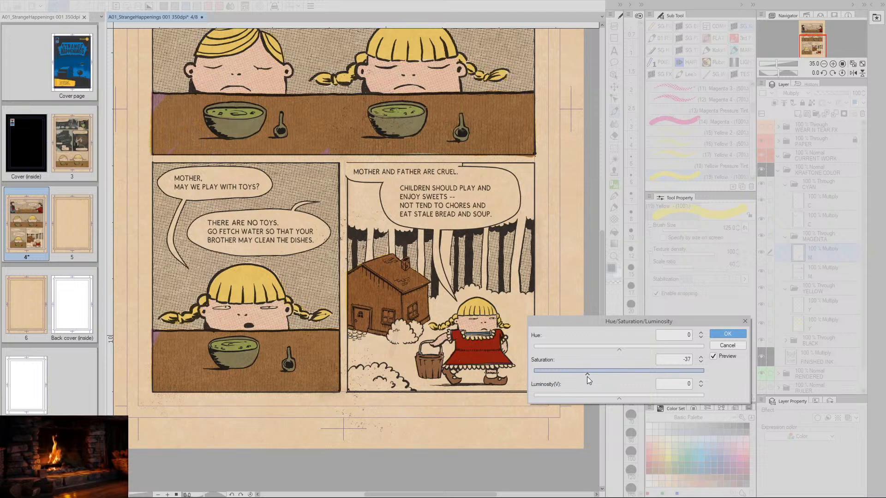
{"action": "left_click", "coordinate": [619, 398]}
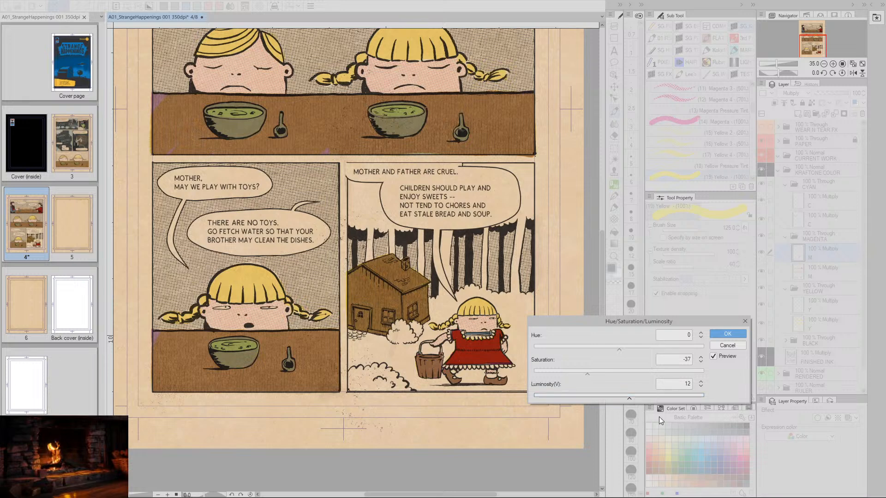
{"action": "left_click_drag", "start_coordinate": [629, 398], "coordinate": [624, 400]}
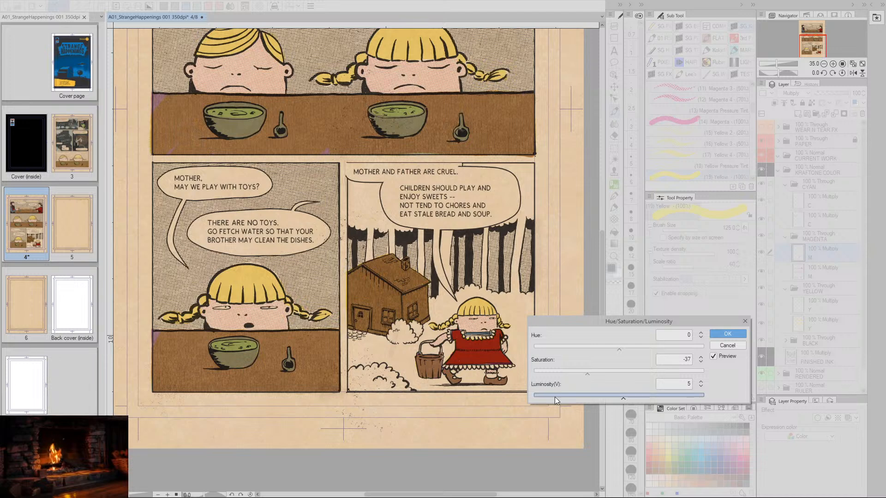
{"action": "left_click_drag", "start_coordinate": [586, 373], "coordinate": [596, 376]}
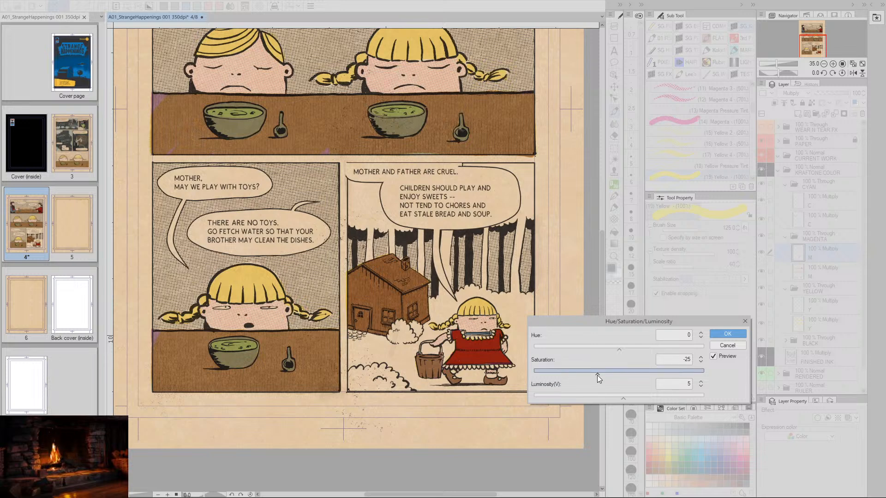
{"action": "left_click", "coordinate": [700, 357]}
{"action": "left_click", "coordinate": [700, 357]}
{"action": "left_click", "coordinate": [700, 357]}
{"action": "left_click", "coordinate": [700, 357]}
{"action": "left_click", "coordinate": [700, 357]}
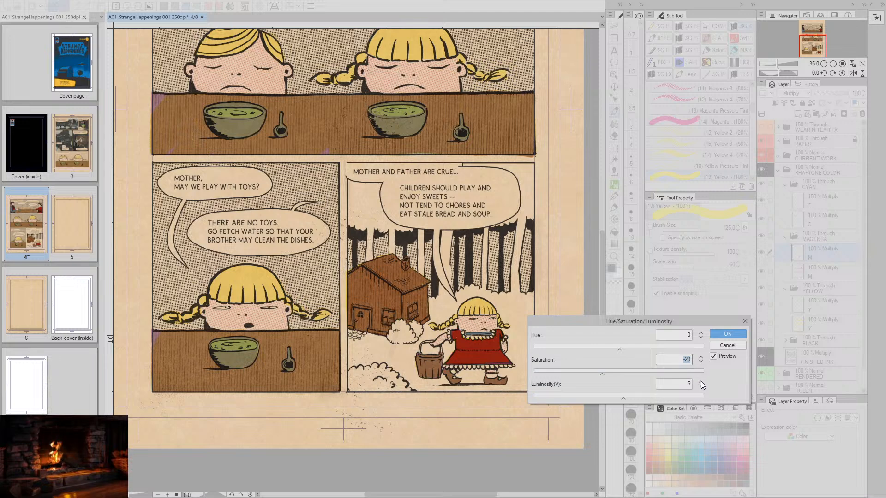
{"action": "left_click", "coordinate": [701, 381]}
{"action": "left_click_drag", "start_coordinate": [627, 400], "coordinate": [654, 400]}
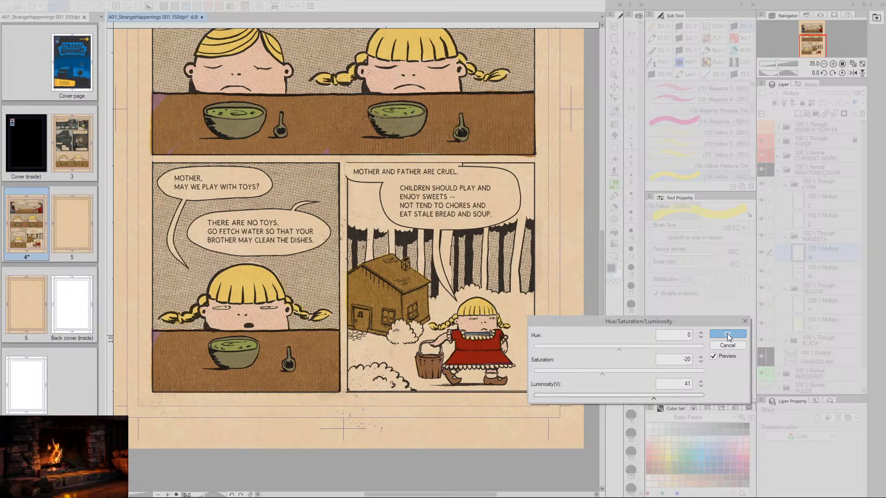
{"action": "left_click", "coordinate": [701, 386]}
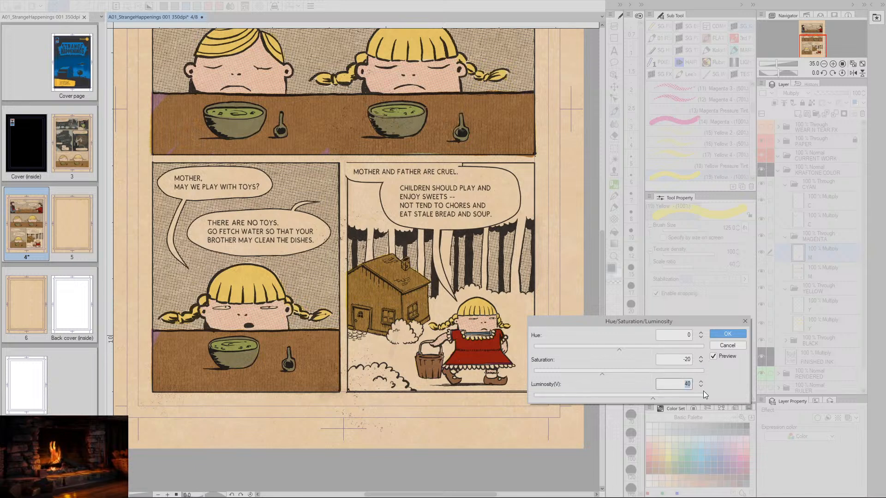
{"action": "left_click", "coordinate": [723, 337]}
- Lighten the house's yellow a second time on the upper Y layer with Hue/Saturation/Luminosity, using luminosity 26
{"action": "left_click", "coordinate": [800, 308]}
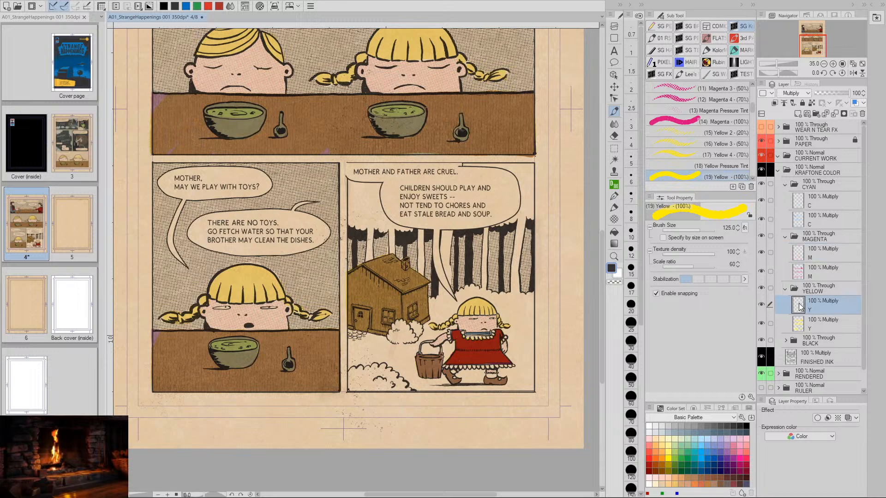
{"action": "key", "text": "ctrl+u"}
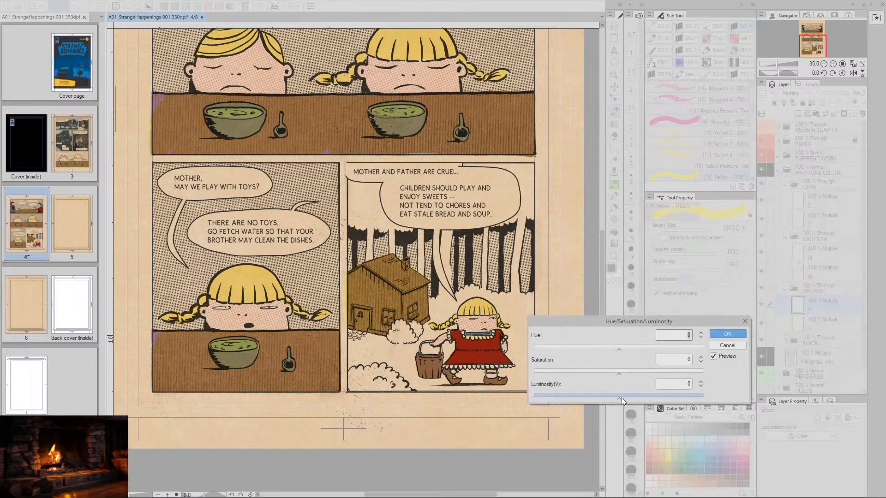
{"action": "left_click_drag", "start_coordinate": [621, 398], "coordinate": [641, 397]}
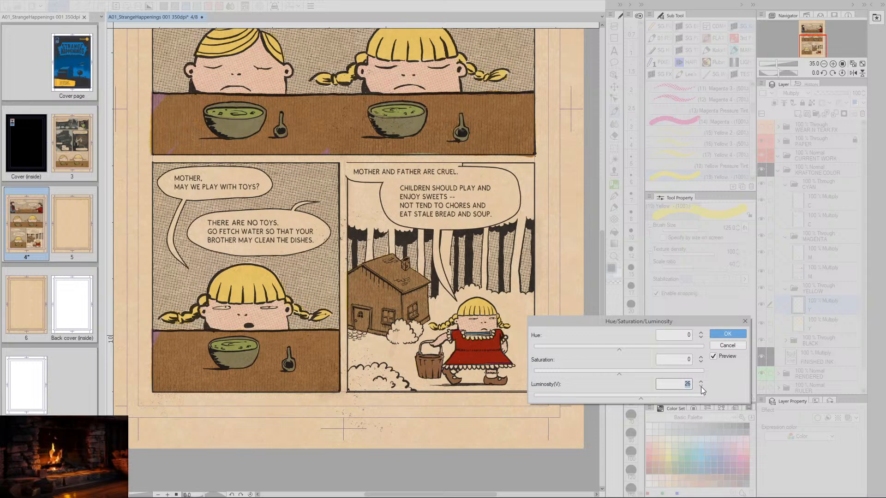
{"action": "left_click", "coordinate": [726, 334]}
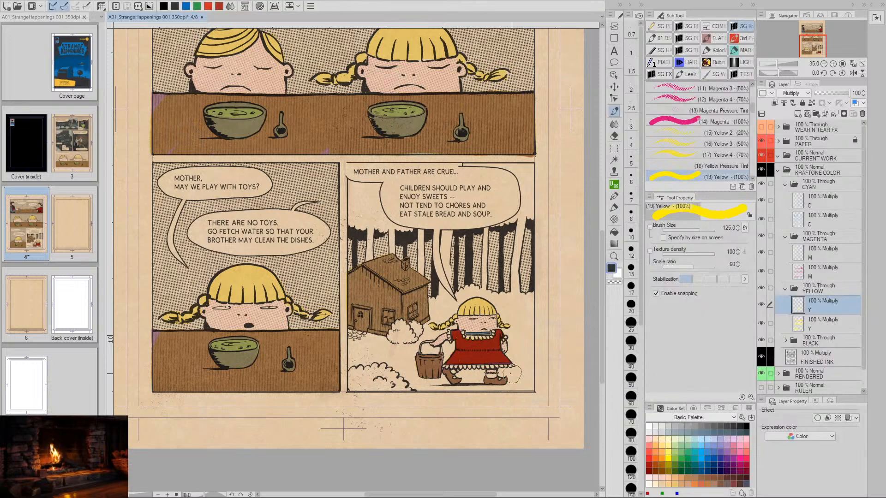
{"action": "key", "text": "space"}
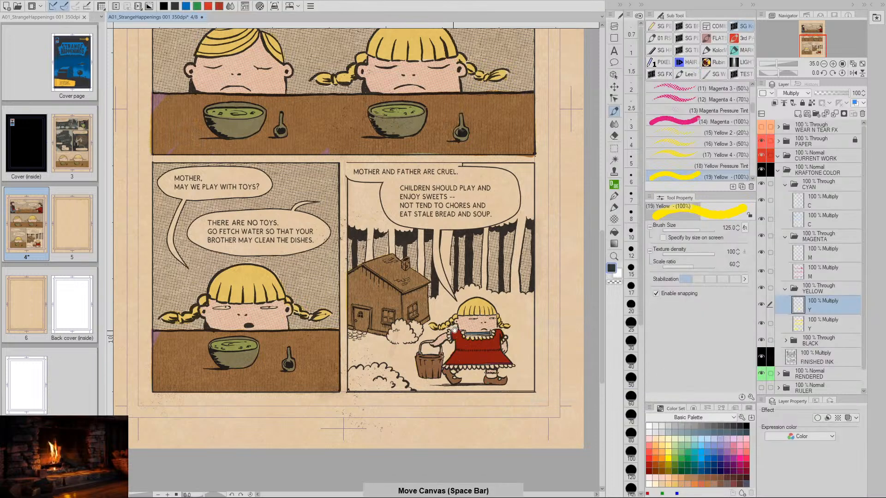
{"action": "mouse_move", "coordinate": [481, 314]}
{"action": "left_mouse_down"}
{"action": "mouse_move", "coordinate": [464, 362]}
{"action": "mouse_move", "coordinate": [463, 336]}
{"action": "mouse_move", "coordinate": [472, 339]}
{"action": "left_mouse_up"}
{"action": "key", "text": "slash"}
{"action": "key", "text": "space"}
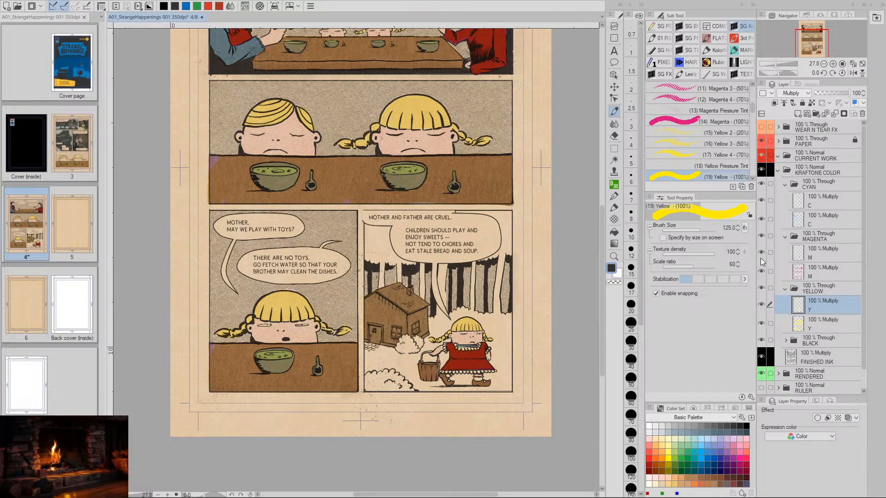
- Compare the house's muted brown in the last panel with the other panels, both close up and on the whole page
{"action": "key", "text": "space"}
{"action": "left_click_drag", "start_coordinate": [501, 373], "coordinate": [510, 325]}
{"action": "key", "text": "/"}
{"action": "key", "text": "space"}
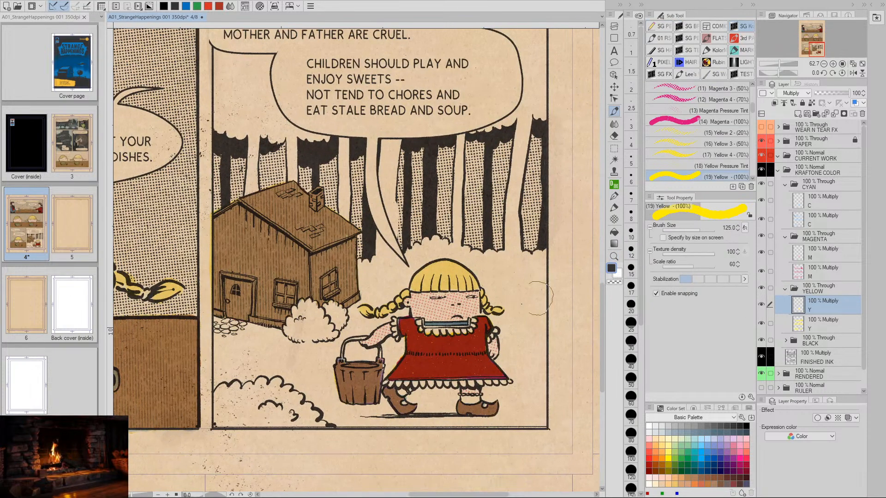
{"action": "key", "text": "space"}
{"action": "mouse_move", "coordinate": [524, 343]}
{"action": "left_mouse_down"}
{"action": "mouse_move", "coordinate": [522, 313]}
{"action": "mouse_move", "coordinate": [491, 350]}
{"action": "left_mouse_up"}
{"action": "key", "text": "/"}
{"action": "key", "text": "space"}
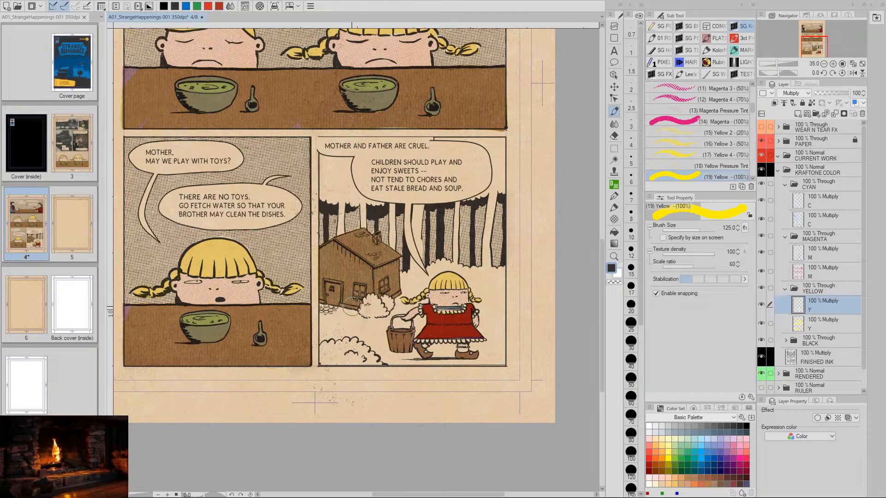
{"action": "key", "text": "space"}
{"action": "left_click_drag", "start_coordinate": [385, 133], "coordinate": [389, 360]}
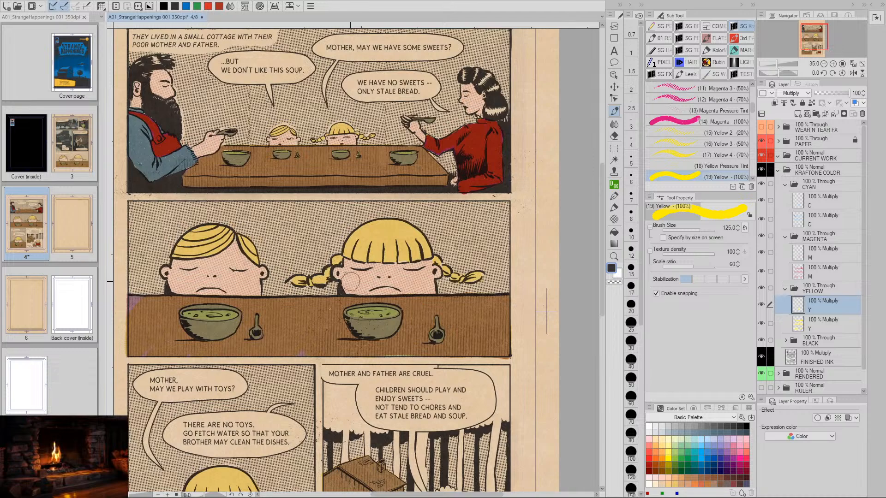
{"action": "key", "text": "space"}
{"action": "left_click_drag", "start_coordinate": [387, 474], "coordinate": [406, 355]}
{"action": "key", "text": "/"}
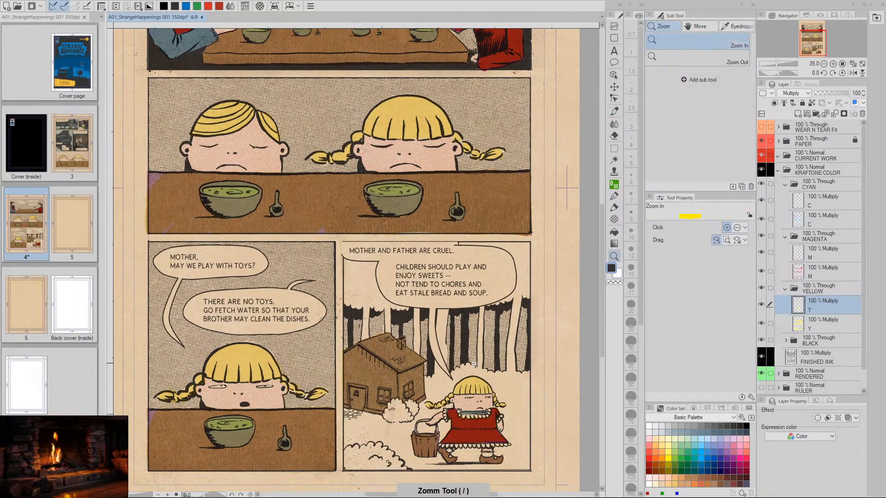
{"action": "left_click_drag", "start_coordinate": [475, 364], "coordinate": [438, 341]}
{"action": "key", "text": "space"}
{"action": "left_click_drag", "start_coordinate": [439, 214], "coordinate": [408, 188]}
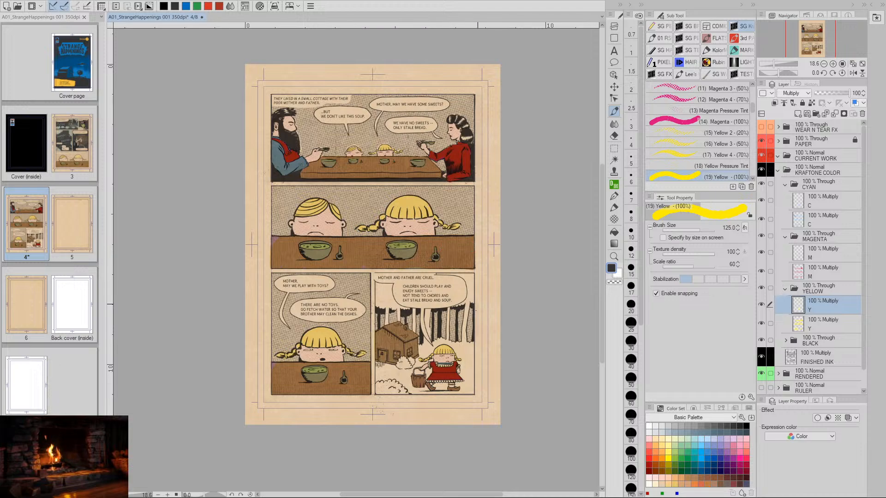
- Examine the last panel's house and girl in detail, and judge their colors beside the neighbouring panels
{"action": "key", "text": "slash"}
{"action": "left_click_drag", "start_coordinate": [465, 371], "coordinate": [498, 334]}
{"action": "key", "text": "space"}
{"action": "left_click_drag", "start_coordinate": [491, 279], "coordinate": [477, 312]}
{"action": "key", "text": "slash"}
{"action": "mouse_move", "coordinate": [454, 284]}
{"action": "left_mouse_down"}
{"action": "mouse_move", "coordinate": [479, 297]}
{"action": "mouse_move", "coordinate": [466, 290]}
{"action": "mouse_move", "coordinate": [502, 268]}
{"action": "left_mouse_up"}
{"action": "key", "text": "space"}
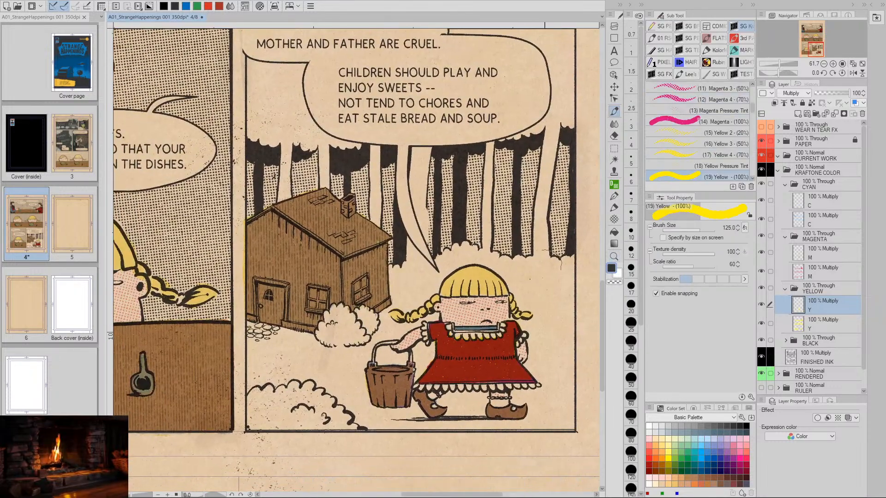
{"action": "key", "text": "space"}
{"action": "left_click_drag", "start_coordinate": [532, 346], "coordinate": [505, 365]}
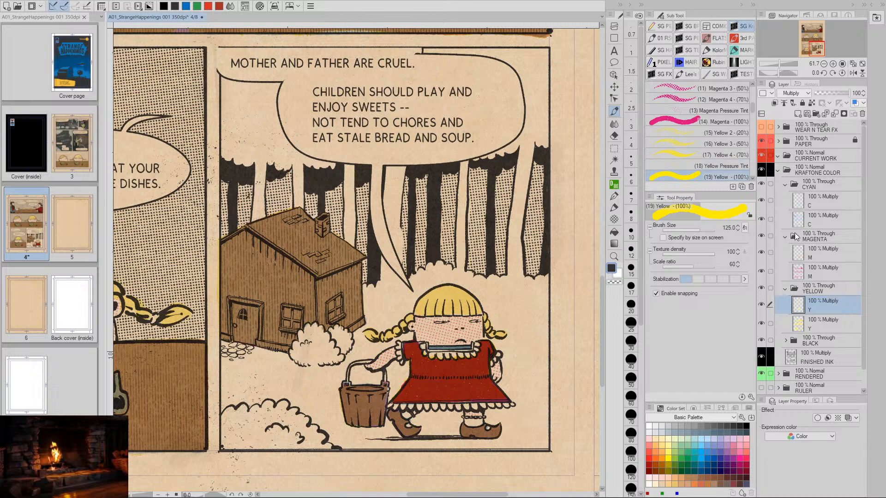
{"action": "right_click", "coordinate": [572, 495]}
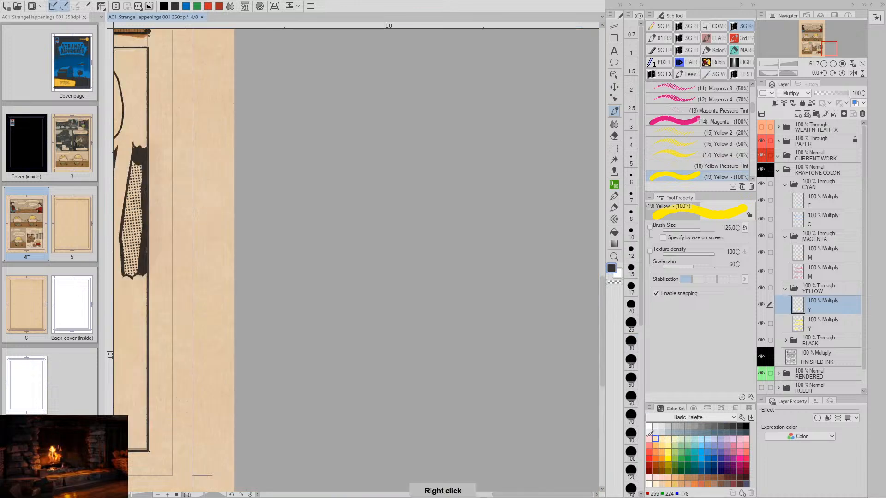
{"action": "key", "text": "/"}
{"action": "left_click_drag", "start_coordinate": [409, 353], "coordinate": [385, 351]}
{"action": "key", "text": "space"}
{"action": "left_click_drag", "start_coordinate": [200, 351], "coordinate": [490, 334]}
{"action": "key", "text": "space"}
{"action": "left_click_drag", "start_coordinate": [417, 358], "coordinate": [424, 397]}
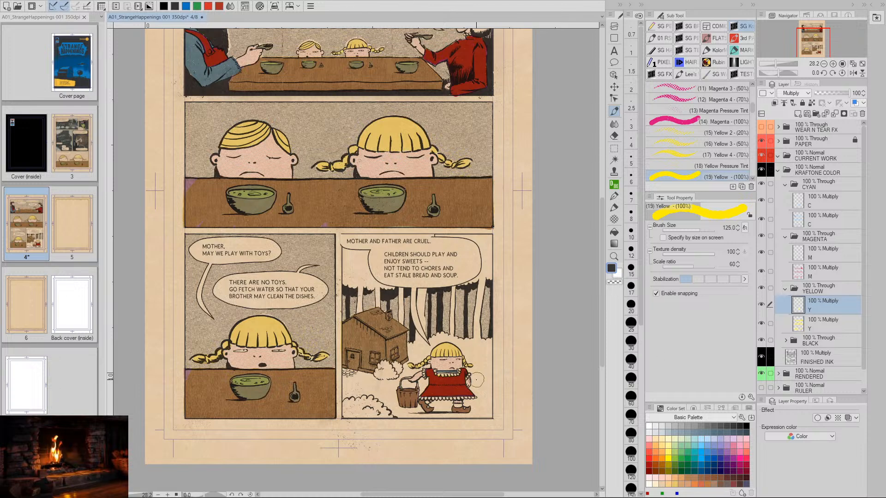
{"action": "key", "text": "space"}
{"action": "left_click_drag", "start_coordinate": [484, 396], "coordinate": [452, 376]}
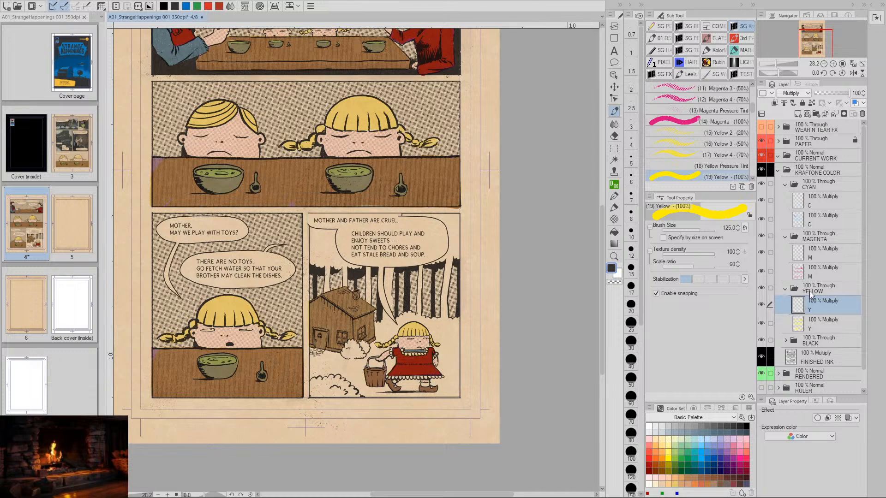
- Select the upper C layer and study the last panel's house, girl, bushes and uncolored ground at several magnifications
{"action": "left_click", "coordinate": [803, 255]}
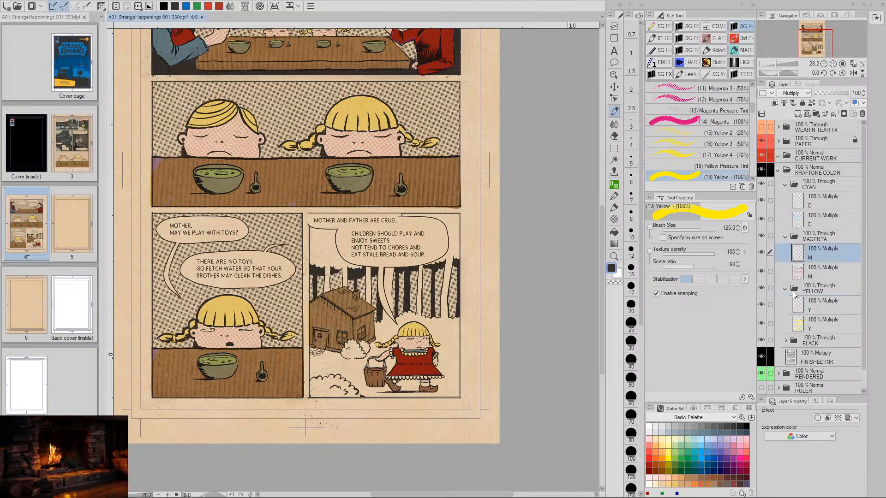
{"action": "left_click", "coordinate": [805, 202]}
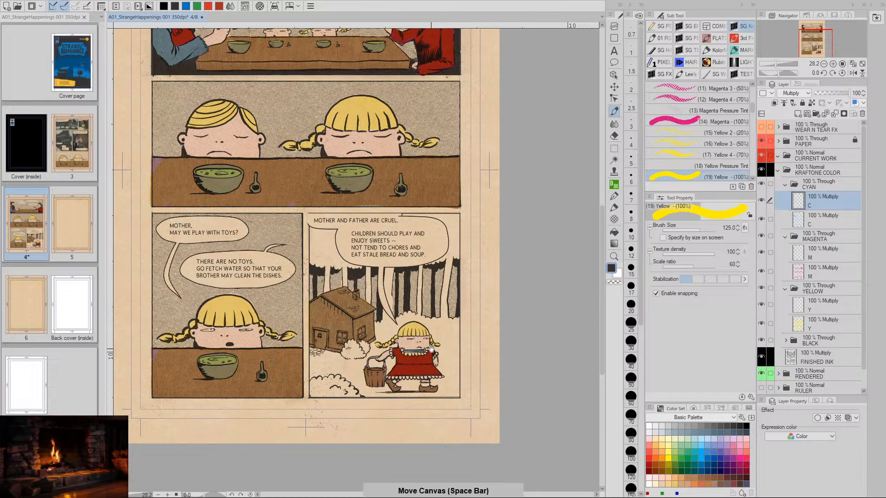
{"action": "mouse_move", "coordinate": [429, 362]}
{"action": "left_mouse_down"}
{"action": "mouse_move", "coordinate": [489, 330]}
{"action": "mouse_move", "coordinate": [518, 264]}
{"action": "mouse_move", "coordinate": [488, 306]}
{"action": "mouse_move", "coordinate": [487, 360]}
{"action": "left_mouse_up"}
{"action": "key", "text": "/"}
{"action": "left_click", "coordinate": [461, 346]}
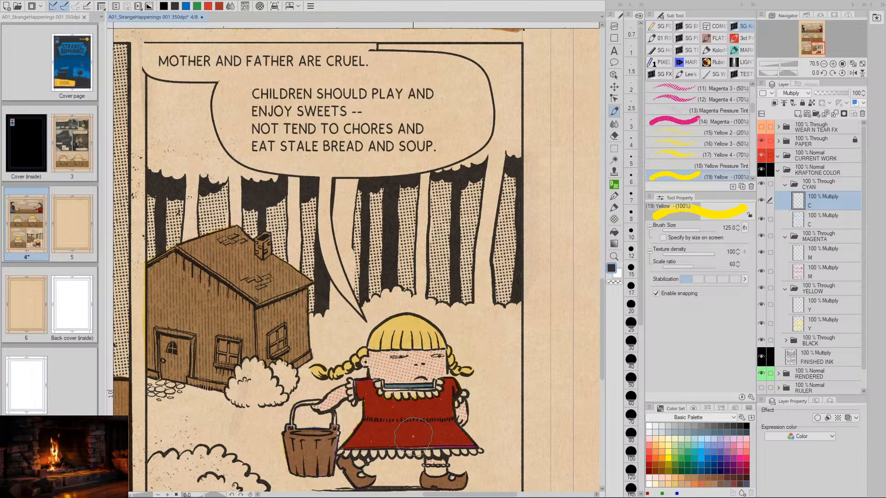
{"action": "left_click_drag", "start_coordinate": [350, 441], "coordinate": [396, 343]}
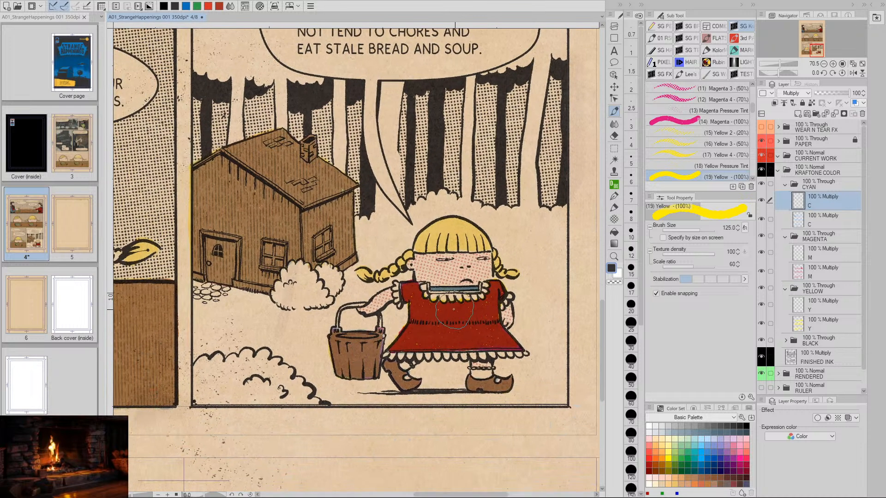
{"action": "left_click_drag", "start_coordinate": [439, 297], "coordinate": [414, 314]}
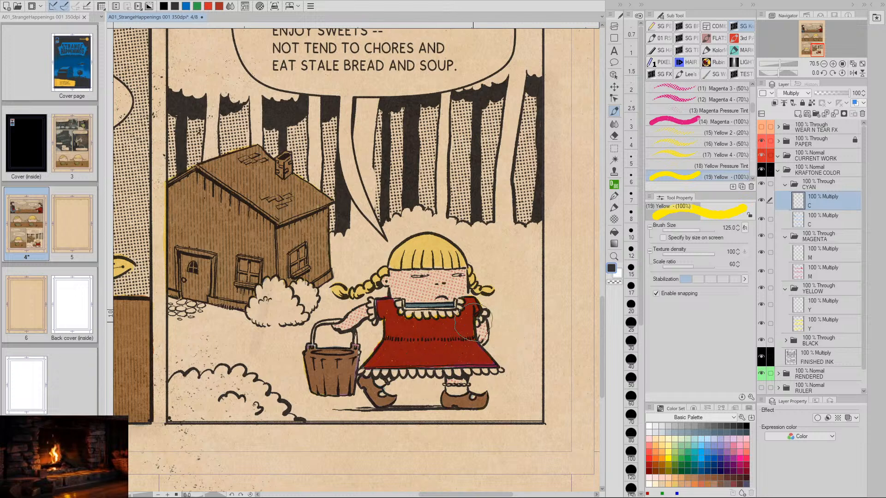
{"action": "key", "text": "space"}
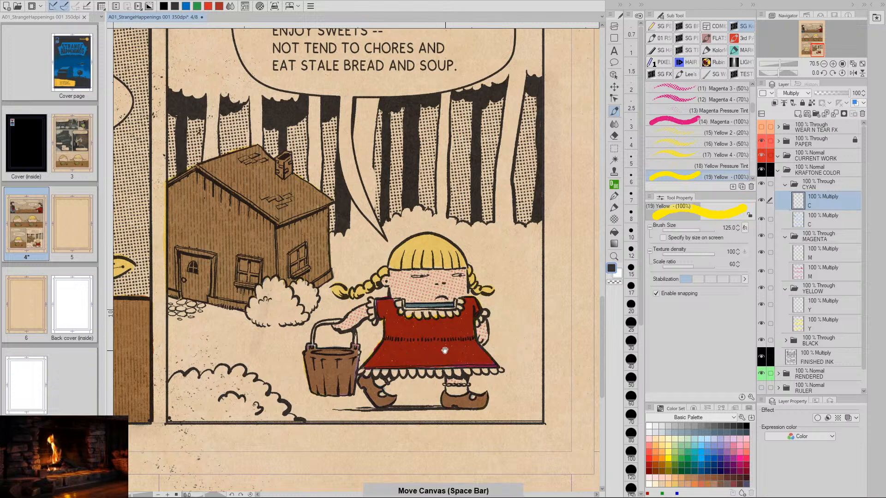
{"action": "mouse_move", "coordinate": [469, 337]}
{"action": "left_mouse_down"}
{"action": "mouse_move", "coordinate": [499, 371]}
{"action": "mouse_move", "coordinate": [485, 374]}
{"action": "mouse_move", "coordinate": [526, 370]}
{"action": "mouse_move", "coordinate": [527, 348]}
{"action": "left_mouse_up"}
{"action": "key", "text": "slash"}
{"action": "key", "text": "space"}
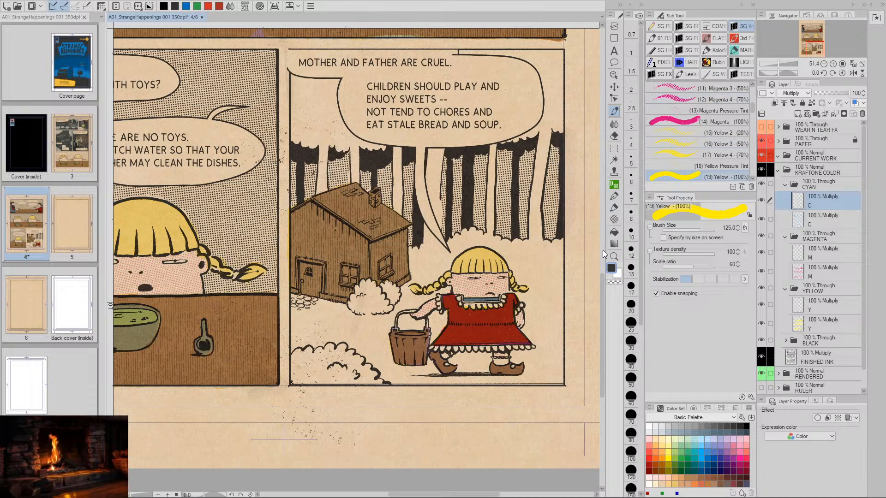
{"action": "left_click_drag", "start_coordinate": [500, 378], "coordinate": [440, 376]}
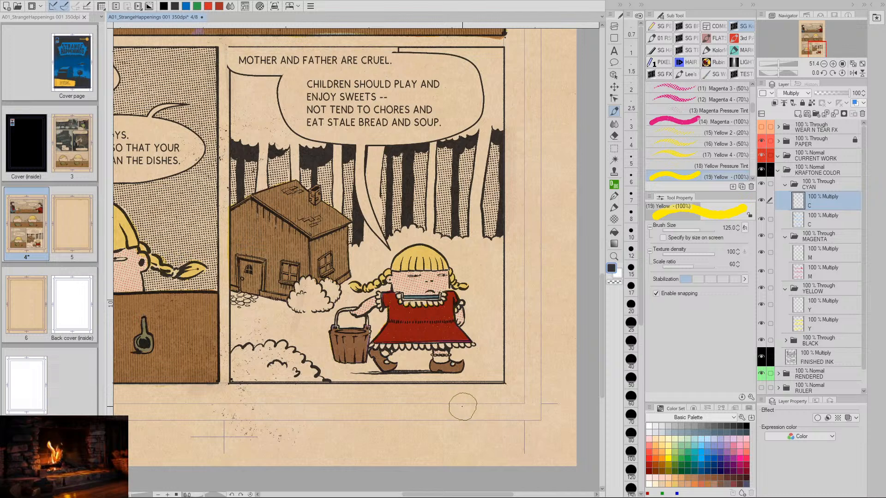
{"action": "key", "text": "space"}
{"action": "left_click_drag", "start_coordinate": [340, 313], "coordinate": [402, 344]}
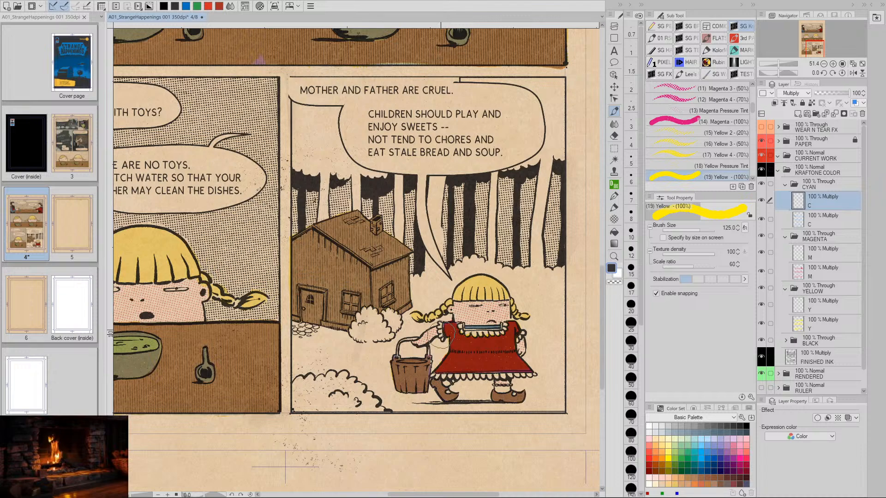
{"action": "left_click_drag", "start_coordinate": [532, 365], "coordinate": [467, 358]}
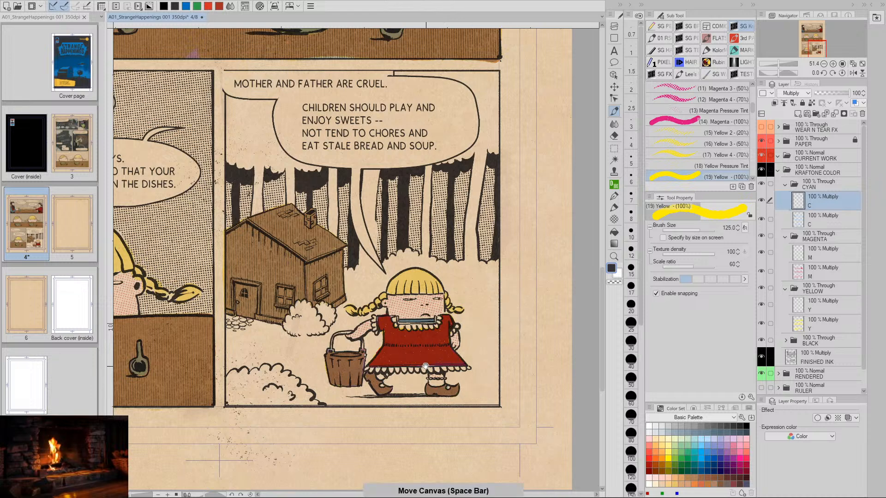
{"action": "left_click_drag", "start_coordinate": [439, 376], "coordinate": [474, 386]}
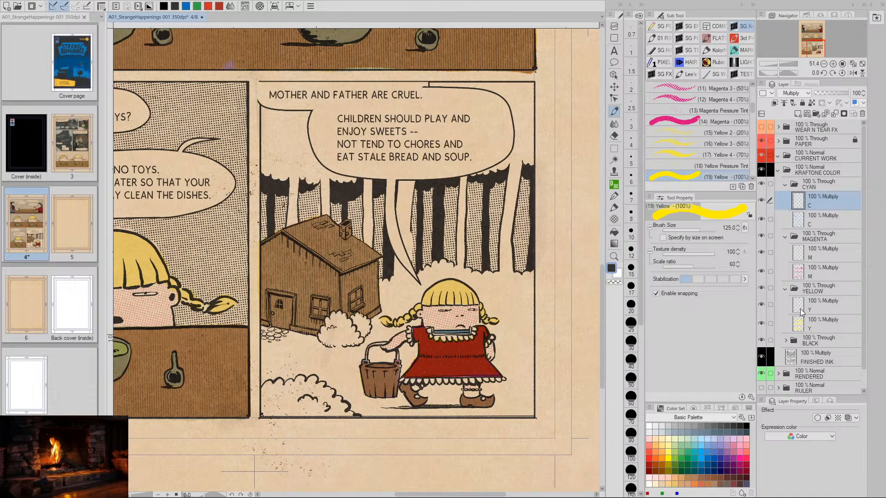
{"action": "left_click_drag", "start_coordinate": [541, 373], "coordinate": [504, 369]}
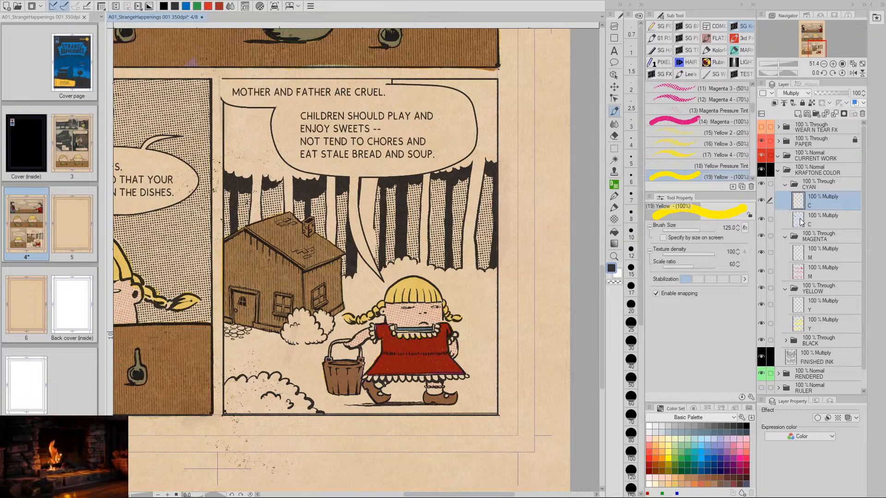
- Add a WORK layer directly above FINISHED INK and choose the Black Pressure Tint brush
{"action": "left_click", "coordinate": [790, 357]}
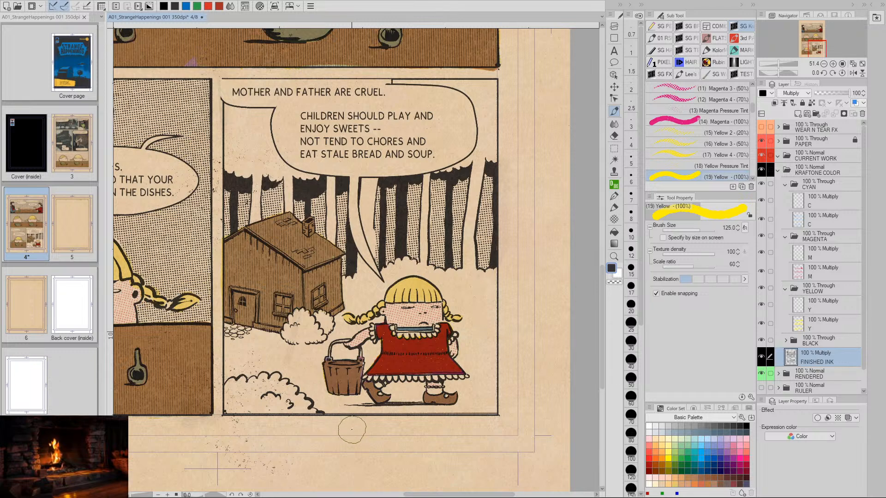
{"action": "key", "text": "ctrl+shift+n"}
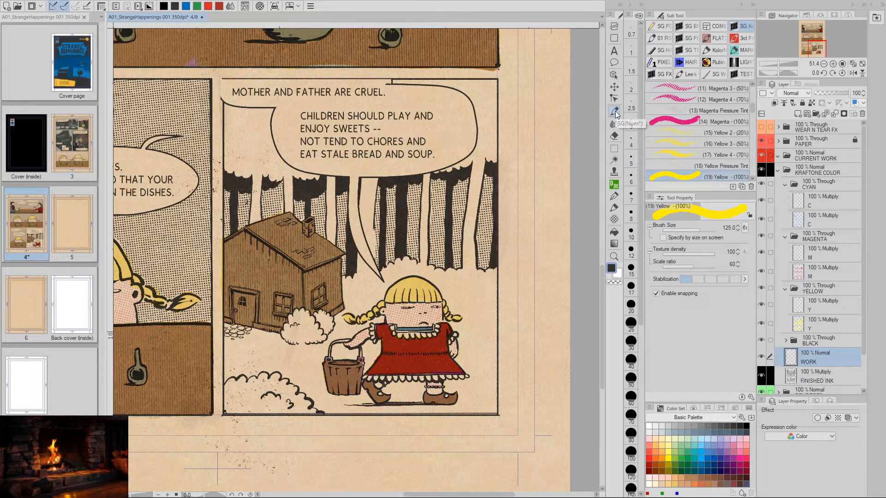
{"action": "scroll", "coordinate": [751, 112], "scroll_direction": "down", "scroll_amount": 1}
{"action": "scroll", "coordinate": [751, 112], "scroll_direction": "down", "scroll_amount": 10}
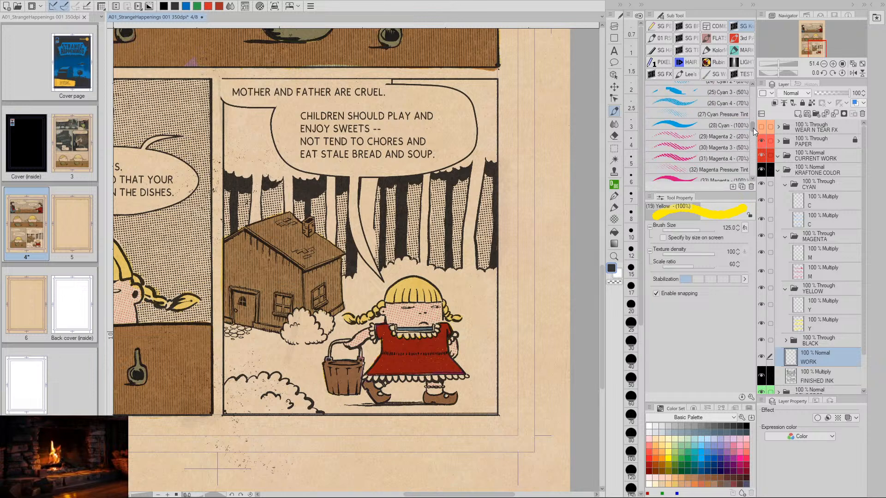
{"action": "scroll", "coordinate": [752, 123], "scroll_direction": "up", "scroll_amount": 3}
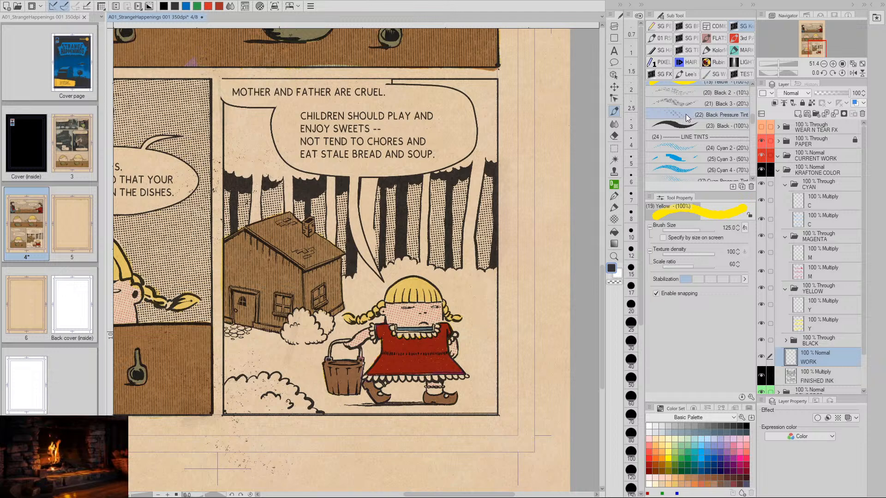
{"action": "left_click", "coordinate": [686, 114]}
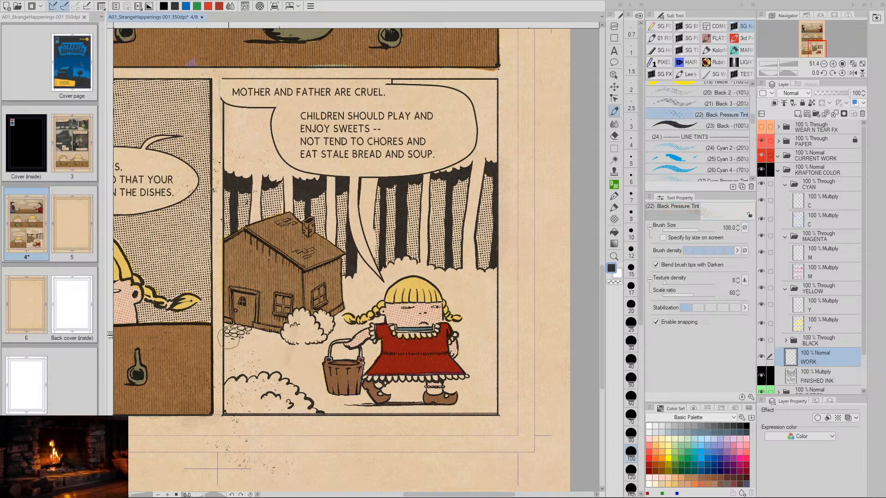
- Shade the last panel's ground around the house, bushes and girl with black halftone dots, and erase the overspill outside the panel border
{"action": "mouse_move", "coordinate": [229, 339]}
{"action": "left_mouse_down"}
{"action": "mouse_move", "coordinate": [234, 366]}
{"action": "mouse_move", "coordinate": [250, 367]}
{"action": "mouse_move", "coordinate": [270, 347]}
{"action": "mouse_move", "coordinate": [278, 362]}
{"action": "mouse_move", "coordinate": [305, 353]}
{"action": "mouse_move", "coordinate": [309, 364]}
{"action": "mouse_move", "coordinate": [318, 352]}
{"action": "mouse_move", "coordinate": [340, 351]}
{"action": "mouse_move", "coordinate": [340, 323]}
{"action": "mouse_move", "coordinate": [348, 336]}
{"action": "mouse_move", "coordinate": [354, 324]}
{"action": "mouse_move", "coordinate": [379, 327]}
{"action": "left_mouse_up"}
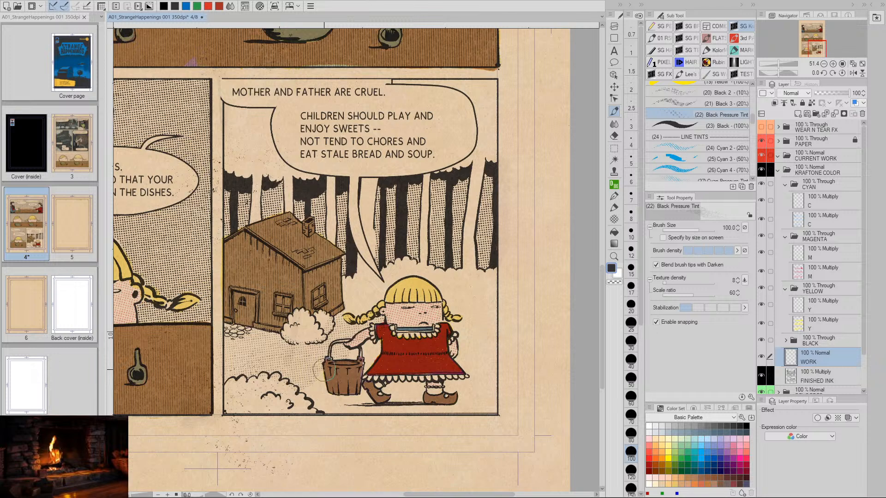
{"action": "mouse_move", "coordinate": [315, 385]}
{"action": "left_mouse_down"}
{"action": "mouse_move", "coordinate": [324, 403]}
{"action": "mouse_move", "coordinate": [366, 407]}
{"action": "left_mouse_up"}
{"action": "mouse_move", "coordinate": [366, 357]}
{"action": "left_mouse_down"}
{"action": "mouse_move", "coordinate": [357, 350]}
{"action": "mouse_move", "coordinate": [374, 350]}
{"action": "mouse_move", "coordinate": [371, 360]}
{"action": "mouse_move", "coordinate": [384, 345]}
{"action": "mouse_move", "coordinate": [375, 350]}
{"action": "mouse_move", "coordinate": [381, 355]}
{"action": "left_mouse_up"}
{"action": "mouse_move", "coordinate": [395, 385]}
{"action": "left_mouse_down"}
{"action": "mouse_move", "coordinate": [389, 408]}
{"action": "mouse_move", "coordinate": [410, 391]}
{"action": "mouse_move", "coordinate": [410, 405]}
{"action": "mouse_move", "coordinate": [462, 409]}
{"action": "mouse_move", "coordinate": [490, 394]}
{"action": "mouse_move", "coordinate": [481, 405]}
{"action": "mouse_move", "coordinate": [466, 385]}
{"action": "mouse_move", "coordinate": [484, 365]}
{"action": "mouse_move", "coordinate": [464, 359]}
{"action": "mouse_move", "coordinate": [484, 355]}
{"action": "mouse_move", "coordinate": [490, 364]}
{"action": "mouse_move", "coordinate": [488, 379]}
{"action": "mouse_move", "coordinate": [473, 340]}
{"action": "mouse_move", "coordinate": [464, 342]}
{"action": "mouse_move", "coordinate": [492, 334]}
{"action": "mouse_move", "coordinate": [459, 334]}
{"action": "mouse_move", "coordinate": [482, 332]}
{"action": "left_mouse_up"}
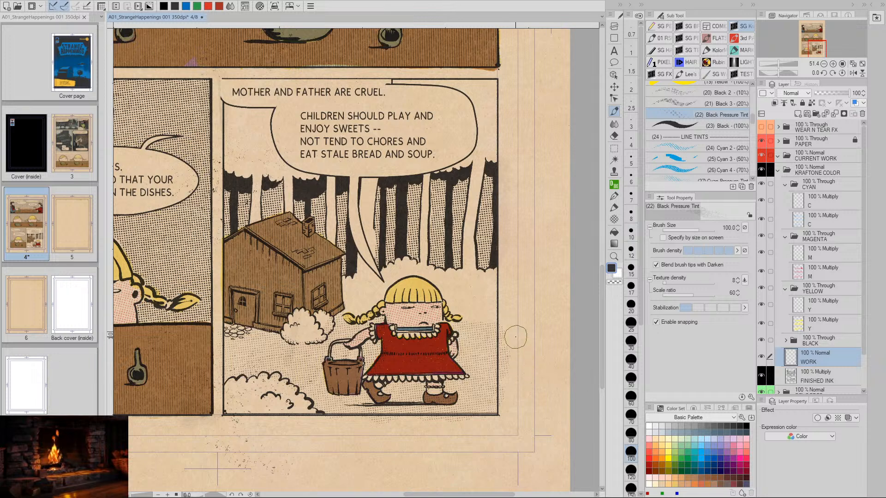
{"action": "key", "text": "e"}
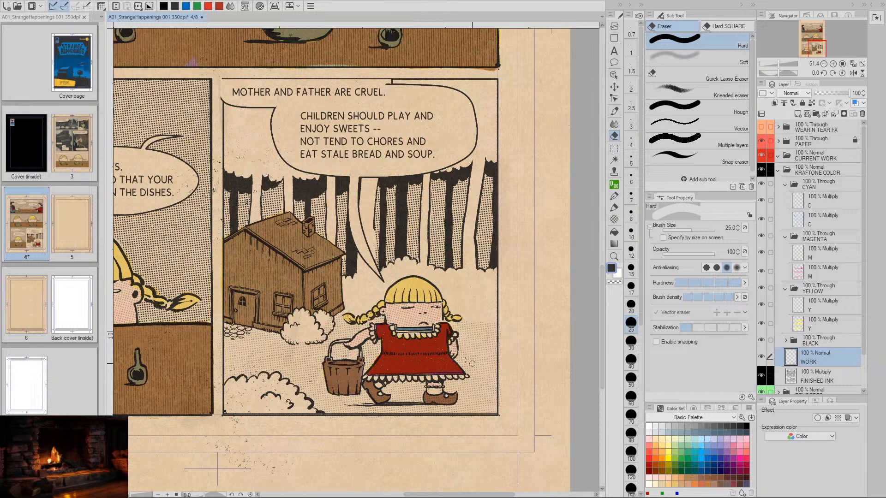
{"action": "key", "text": "p"}
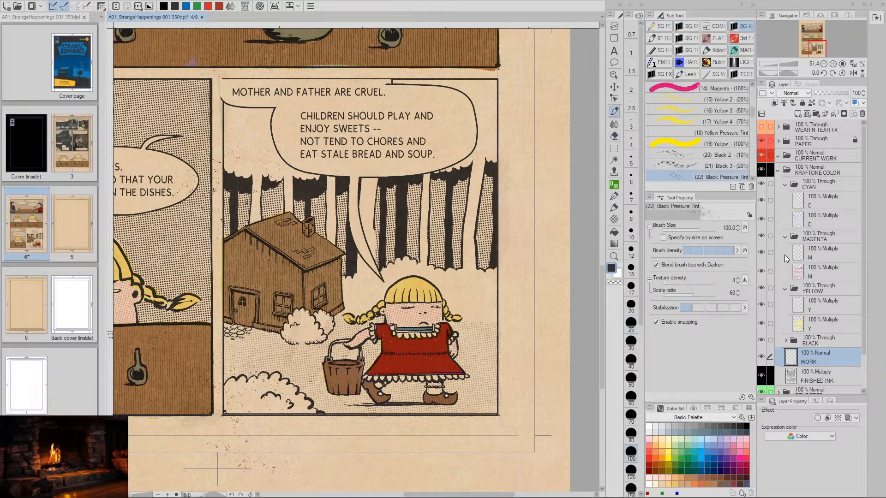
- Review the ground's halftone shading against the upper panels and again close up in the last panel
{"action": "left_click_drag", "start_coordinate": [469, 387], "coordinate": [523, 351]}
{"action": "left_click_drag", "start_coordinate": [480, 177], "coordinate": [461, 286]}
{"action": "left_click_drag", "start_coordinate": [438, 221], "coordinate": [449, 335]}
{"action": "mouse_move", "coordinate": [419, 179]}
{"action": "left_mouse_down"}
{"action": "mouse_move", "coordinate": [423, 253]}
{"action": "mouse_move", "coordinate": [442, 244]}
{"action": "mouse_move", "coordinate": [454, 176]}
{"action": "left_mouse_up"}
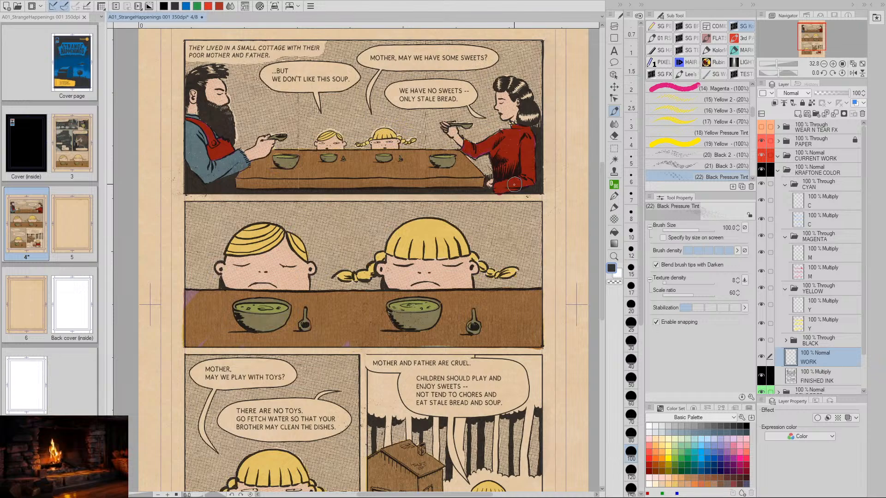
{"action": "left_click_drag", "start_coordinate": [511, 254], "coordinate": [486, 200]}
{"action": "left_click_drag", "start_coordinate": [483, 287], "coordinate": [479, 256]}
{"action": "mouse_move", "coordinate": [477, 328]}
{"action": "left_mouse_down"}
{"action": "mouse_move", "coordinate": [481, 340]}
{"action": "mouse_move", "coordinate": [481, 294]}
{"action": "left_mouse_up"}
{"action": "left_click_drag", "start_coordinate": [480, 350], "coordinate": [479, 332]}
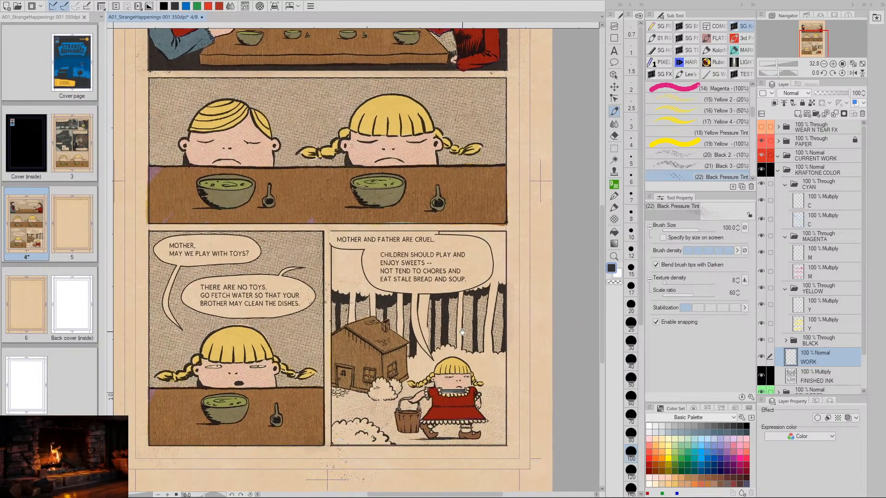
{"action": "mouse_move", "coordinate": [478, 383]}
{"action": "left_mouse_down"}
{"action": "mouse_move", "coordinate": [477, 336]}
{"action": "mouse_move", "coordinate": [468, 339]}
{"action": "mouse_move", "coordinate": [446, 305]}
{"action": "mouse_move", "coordinate": [452, 272]}
{"action": "mouse_move", "coordinate": [480, 394]}
{"action": "mouse_move", "coordinate": [484, 377]}
{"action": "left_mouse_up"}
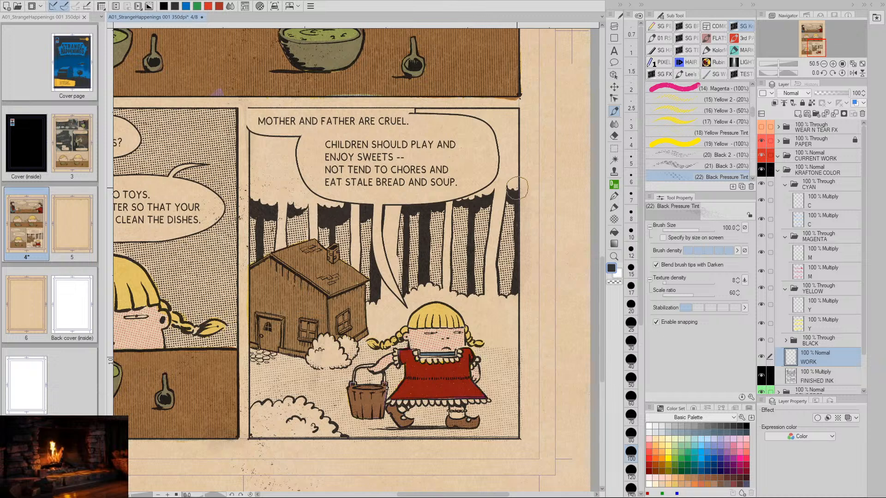
- On the upper M layer, paint the last panel's left canopy edge, foliage fringe and pale trunks with the Magenta 100% brush at size 90
{"action": "left_click", "coordinate": [812, 253]}
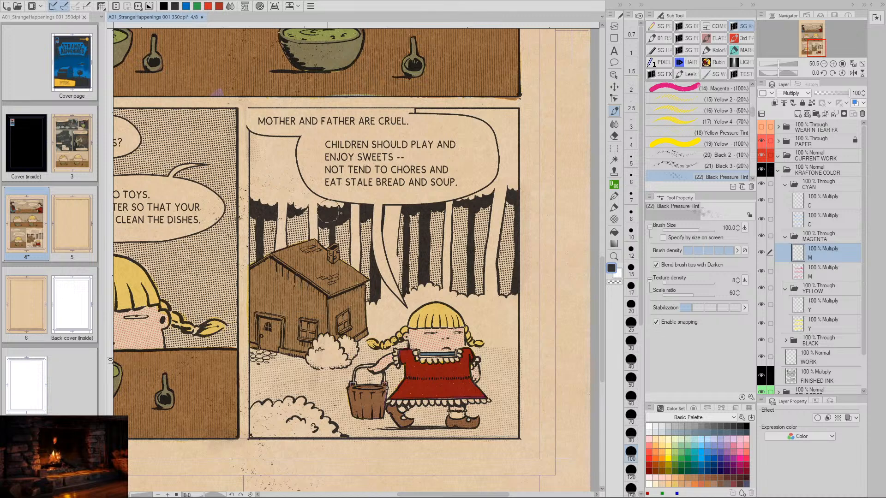
{"action": "key", "text": "ctrl+z"}
{"action": "left_click", "coordinate": [699, 87]}
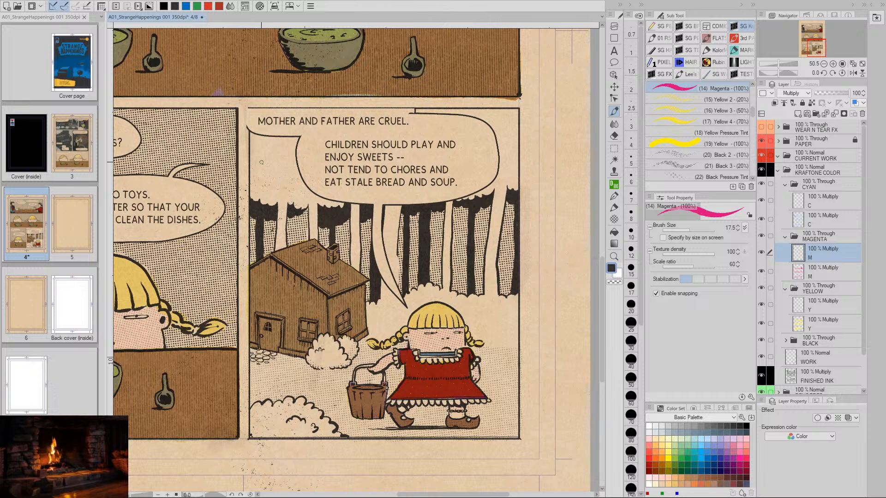
{"action": "key", "text": "]"}
{"action": "key", "text": "]"}
{"action": "key", "text": "]"}
{"action": "key", "text": "]"}
{"action": "key", "text": "]"}
{"action": "key", "text": "]"}
{"action": "key", "text": "]"}
{"action": "key", "text": "]"}
{"action": "key", "text": "]"}
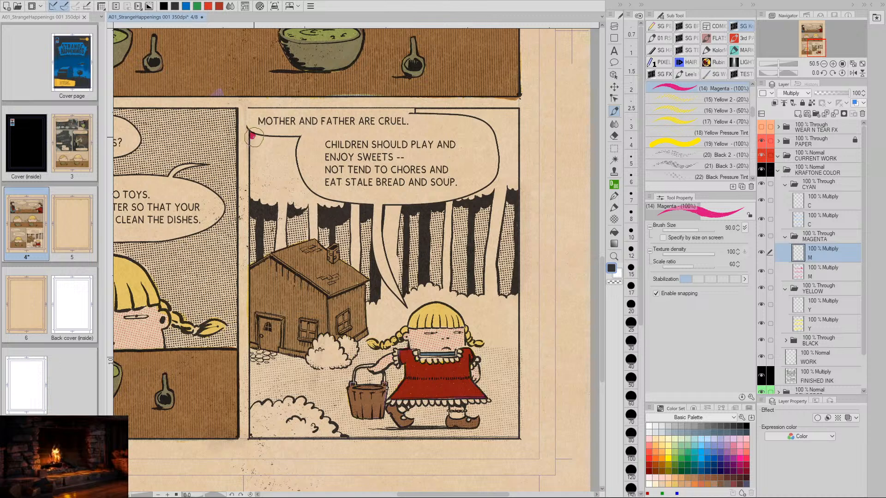
{"action": "mouse_move", "coordinate": [254, 137]}
{"action": "left_mouse_down"}
{"action": "mouse_move", "coordinate": [254, 196]}
{"action": "mouse_move", "coordinate": [282, 199]}
{"action": "mouse_move", "coordinate": [277, 249]}
{"action": "mouse_move", "coordinate": [289, 176]}
{"action": "mouse_move", "coordinate": [282, 238]}
{"action": "mouse_move", "coordinate": [291, 198]}
{"action": "mouse_move", "coordinate": [298, 207]}
{"action": "mouse_move", "coordinate": [309, 203]}
{"action": "mouse_move", "coordinate": [313, 235]}
{"action": "left_mouse_up"}
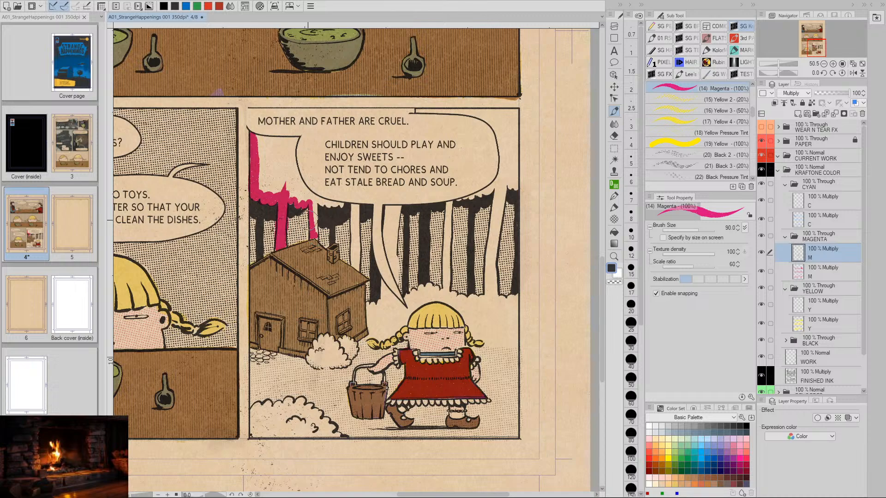
- Touch up the magenta on the tree trunk directly above the house's roof peak, reducing the brush size to 17.5
{"action": "key", "text": "/"}
{"action": "left_click", "coordinate": [327, 235]}
{"action": "left_click_drag", "start_coordinate": [327, 235], "coordinate": [344, 236]}
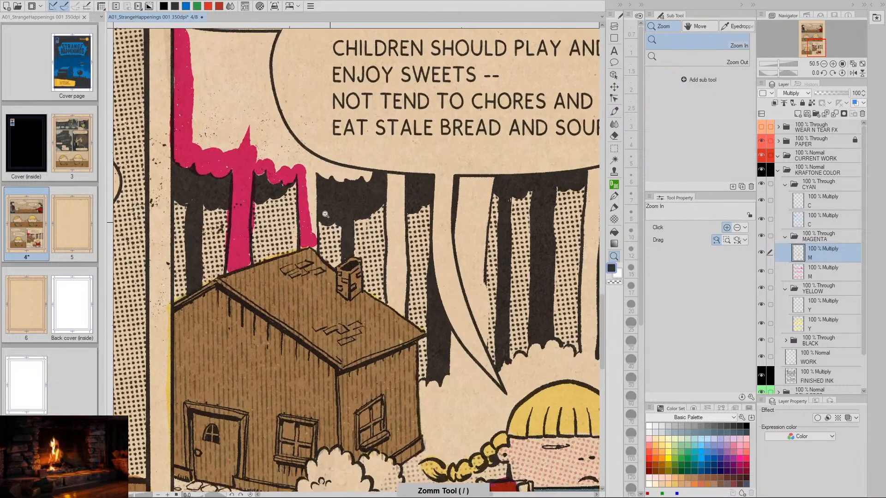
{"action": "key", "text": "b"}
{"action": "left_click_drag", "start_coordinate": [309, 177], "coordinate": [306, 233]}
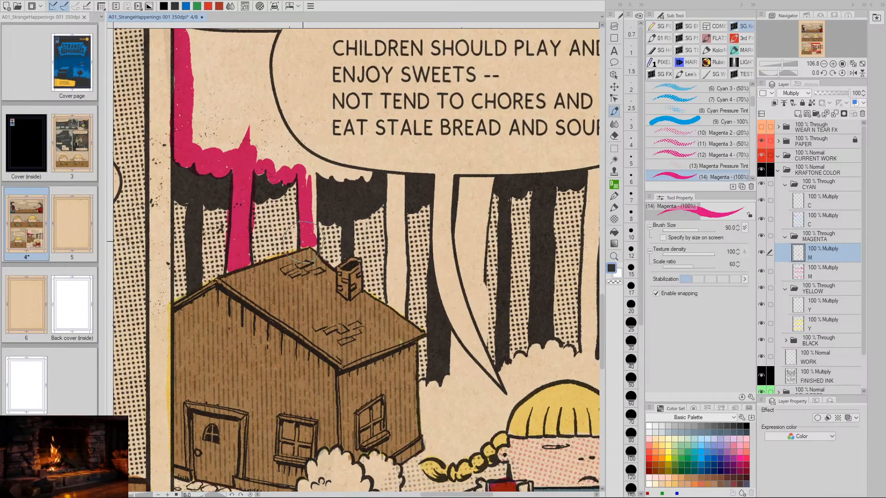
{"action": "key", "text": "["}
{"action": "key", "text": "["}
{"action": "key", "text": "["}
{"action": "key", "text": "["}
{"action": "key", "text": "["}
{"action": "key", "text": "["}
{"action": "key", "text": "["}
{"action": "key", "text": "["}
{"action": "key", "text": "["}
{"action": "key", "text": "["}
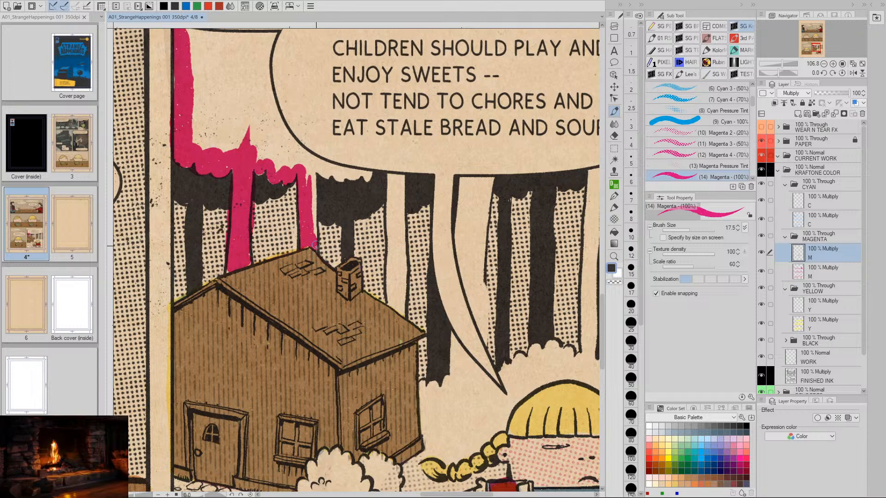
{"action": "mouse_move", "coordinate": [314, 244]}
{"action": "left_mouse_down"}
{"action": "mouse_move", "coordinate": [316, 186]}
{"action": "mouse_move", "coordinate": [286, 296]}
{"action": "left_mouse_up"}
- Outline the foliage fringe beneath the speech balloon and the canopy's edge below the balloon's opening line in solid magenta
{"action": "key", "text": "space"}
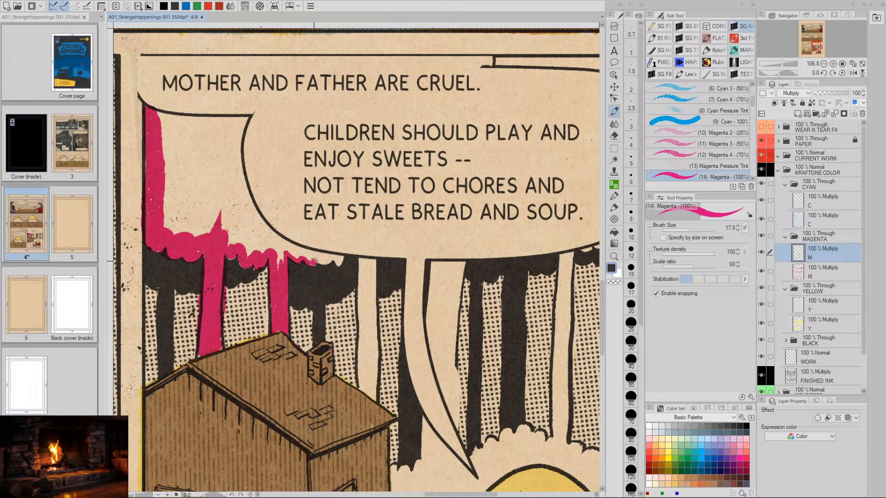
{"action": "left_click_drag", "start_coordinate": [317, 261], "coordinate": [324, 262]}
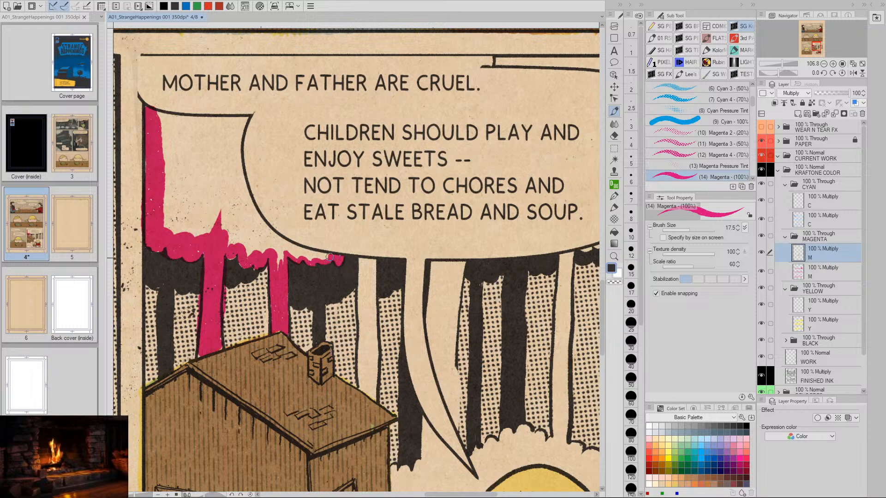
{"action": "mouse_move", "coordinate": [312, 259]}
{"action": "left_mouse_down"}
{"action": "mouse_move", "coordinate": [289, 253]}
{"action": "mouse_move", "coordinate": [279, 265]}
{"action": "left_mouse_up"}
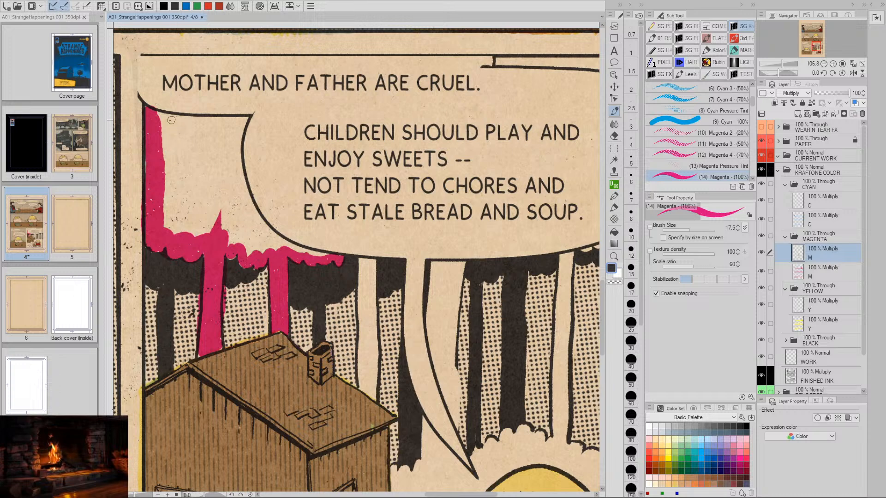
{"action": "mouse_move", "coordinate": [152, 112]}
{"action": "left_mouse_down"}
{"action": "mouse_move", "coordinate": [248, 118]}
{"action": "mouse_move", "coordinate": [167, 121]}
{"action": "left_mouse_up"}
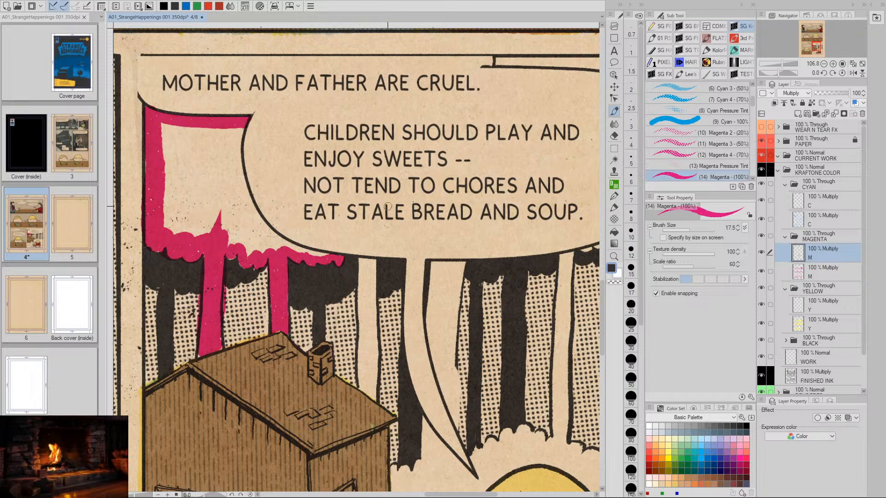
- Fill the interior of the canopy area beside the speech balloon with solid magenta at brush size 90
{"action": "key", "text": "bracketright"}
{"action": "key", "text": "bracketright"}
{"action": "key", "text": "bracketright"}
{"action": "key", "text": "bracketright"}
{"action": "key", "text": "bracketright"}
{"action": "key", "text": "bracketright"}
{"action": "key", "text": "bracketright"}
{"action": "key", "text": "bracketright"}
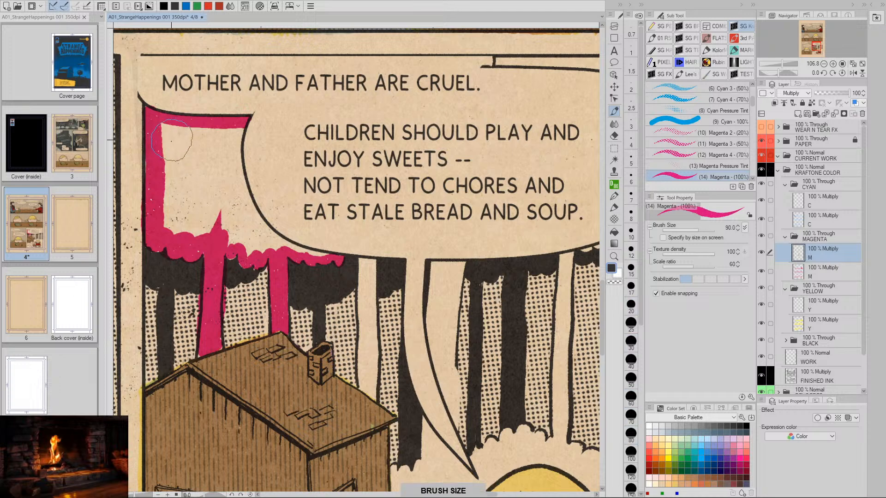
{"action": "mouse_move", "coordinate": [171, 135]}
{"action": "left_mouse_down"}
{"action": "mouse_move", "coordinate": [171, 227]}
{"action": "mouse_move", "coordinate": [215, 232]}
{"action": "mouse_move", "coordinate": [224, 223]}
{"action": "mouse_move", "coordinate": [186, 134]}
{"action": "mouse_move", "coordinate": [194, 214]}
{"action": "mouse_move", "coordinate": [239, 241]}
{"action": "mouse_move", "coordinate": [261, 242]}
{"action": "mouse_move", "coordinate": [203, 133]}
{"action": "mouse_move", "coordinate": [233, 129]}
{"action": "mouse_move", "coordinate": [233, 142]}
{"action": "mouse_move", "coordinate": [231, 132]}
{"action": "mouse_move", "coordinate": [219, 142]}
{"action": "mouse_move", "coordinate": [219, 177]}
{"action": "mouse_move", "coordinate": [213, 151]}
{"action": "mouse_move", "coordinate": [225, 221]}
{"action": "left_mouse_up"}
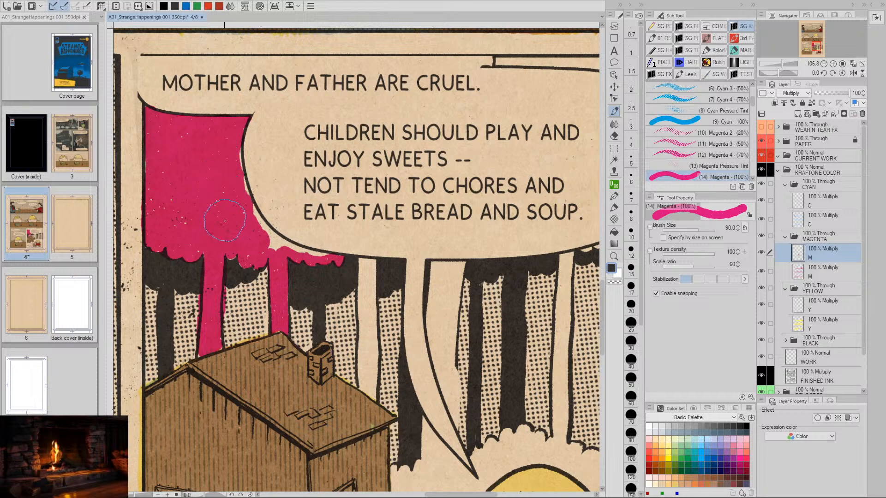
- Fill the remaining gap between the magenta canopy and the speech balloon's curved outline, reducing the brush size to 20
{"action": "key", "text": "bracketleft"}
{"action": "key", "text": "bracketleft"}
{"action": "key", "text": "bracketleft"}
{"action": "key", "text": "bracketleft"}
{"action": "key", "text": "bracketleft"}
{"action": "mouse_move", "coordinate": [235, 126]}
{"action": "left_mouse_down"}
{"action": "mouse_move", "coordinate": [254, 223]}
{"action": "mouse_move", "coordinate": [278, 244]}
{"action": "mouse_move", "coordinate": [267, 240]}
{"action": "mouse_move", "coordinate": [324, 257]}
{"action": "left_mouse_up"}
{"action": "key", "text": "bracketleft"}
{"action": "key", "text": "bracketleft"}
{"action": "key", "text": "bracketleft"}
{"action": "key", "text": "bracketleft"}
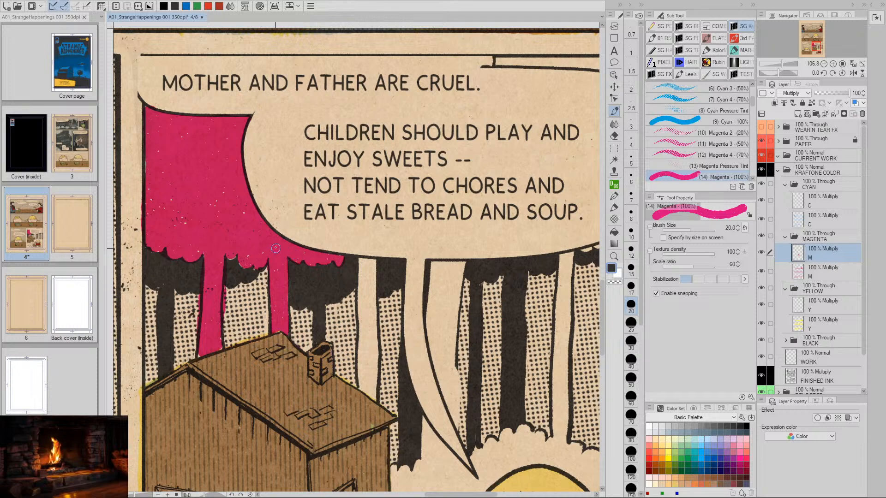
- Color the pale tree trunk just right of the house's chimney solid magenta, edges first and then the center
{"action": "left_click_drag", "start_coordinate": [450, 316], "coordinate": [315, 243]}
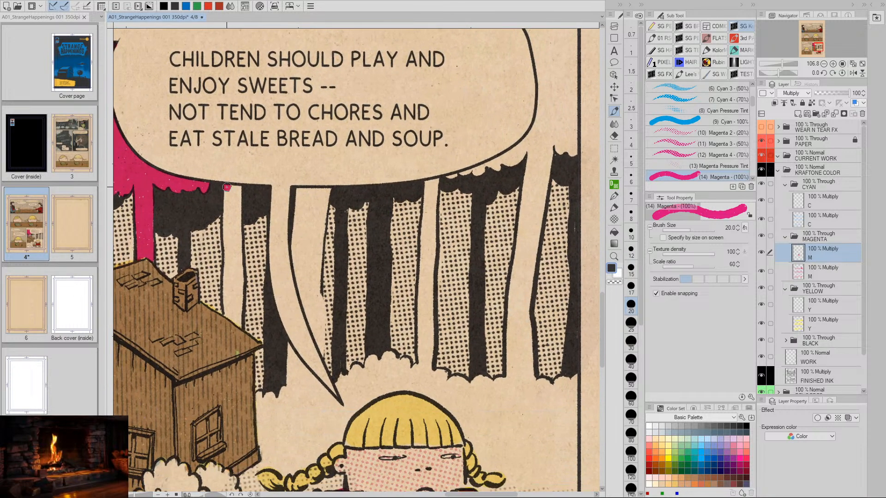
{"action": "mouse_move", "coordinate": [227, 187]}
{"action": "left_mouse_down"}
{"action": "mouse_move", "coordinate": [225, 313]}
{"action": "mouse_move", "coordinate": [239, 322]}
{"action": "mouse_move", "coordinate": [238, 311]}
{"action": "mouse_move", "coordinate": [240, 326]}
{"action": "mouse_move", "coordinate": [233, 273]}
{"action": "left_mouse_up"}
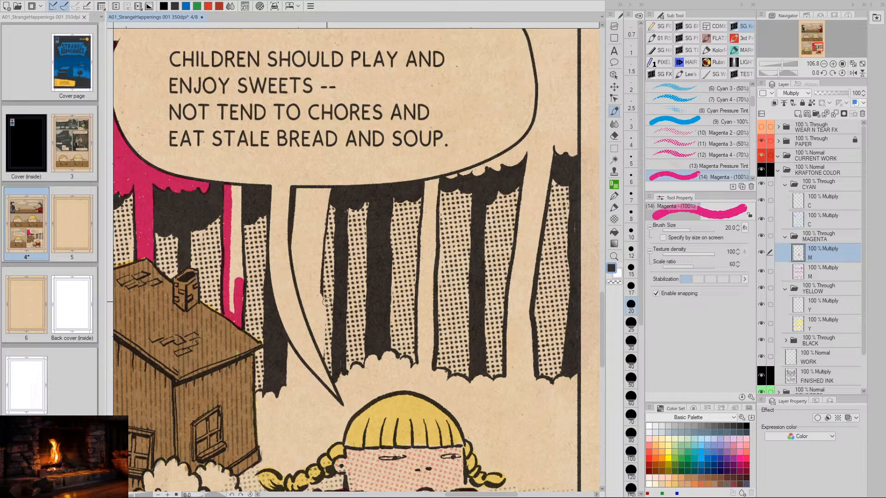
{"action": "mouse_move", "coordinate": [235, 188]}
{"action": "left_mouse_down"}
{"action": "mouse_move", "coordinate": [238, 286]}
{"action": "mouse_move", "coordinate": [240, 278]}
{"action": "left_mouse_up"}
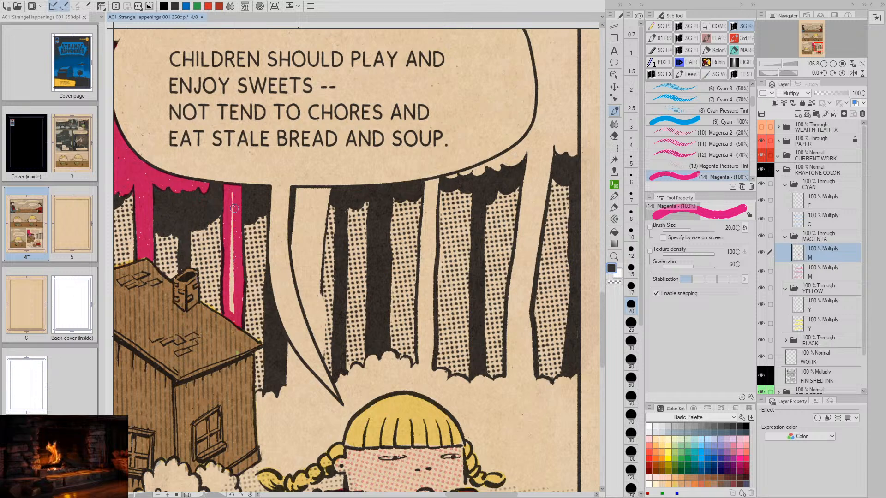
{"action": "left_click_drag", "start_coordinate": [233, 193], "coordinate": [232, 300]}
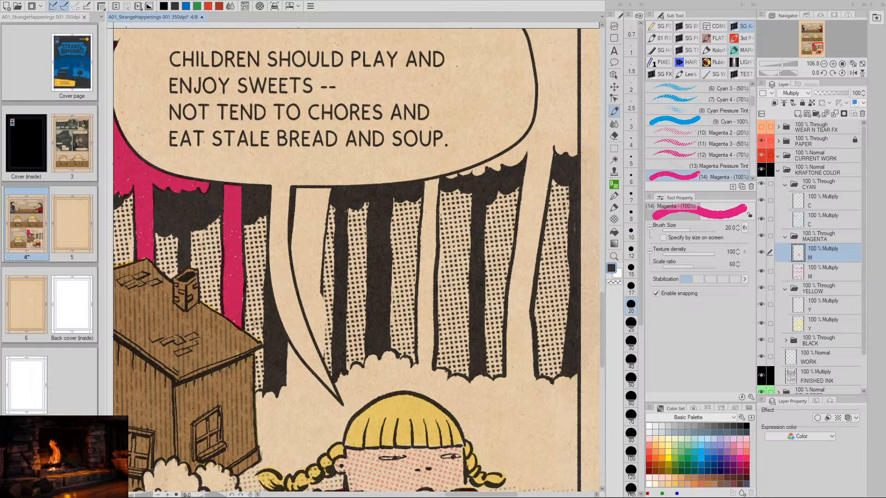
- Fill the pale tree trunk along the right side of the speech balloon's tail with solid magenta
{"action": "left_click_drag", "start_coordinate": [367, 348], "coordinate": [434, 293]}
{"action": "left_click_drag", "start_coordinate": [491, 340], "coordinate": [454, 302]}
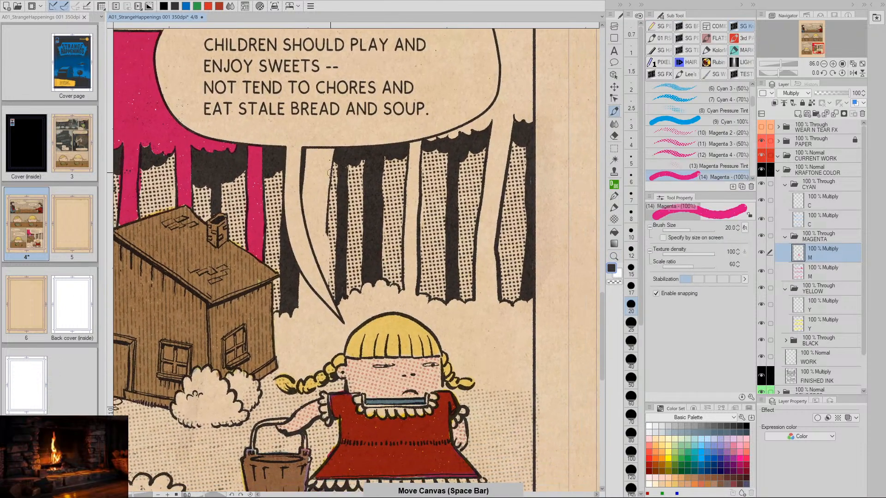
{"action": "mouse_move", "coordinate": [309, 156]}
{"action": "left_mouse_down"}
{"action": "mouse_move", "coordinate": [304, 208]}
{"action": "mouse_move", "coordinate": [326, 278]}
{"action": "mouse_move", "coordinate": [326, 196]}
{"action": "mouse_move", "coordinate": [323, 234]}
{"action": "left_mouse_up"}
{"action": "mouse_move", "coordinate": [319, 151]}
{"action": "left_mouse_down"}
{"action": "mouse_move", "coordinate": [331, 152]}
{"action": "mouse_move", "coordinate": [322, 253]}
{"action": "mouse_move", "coordinate": [315, 221]}
{"action": "mouse_move", "coordinate": [323, 153]}
{"action": "mouse_move", "coordinate": [313, 206]}
{"action": "left_mouse_up"}
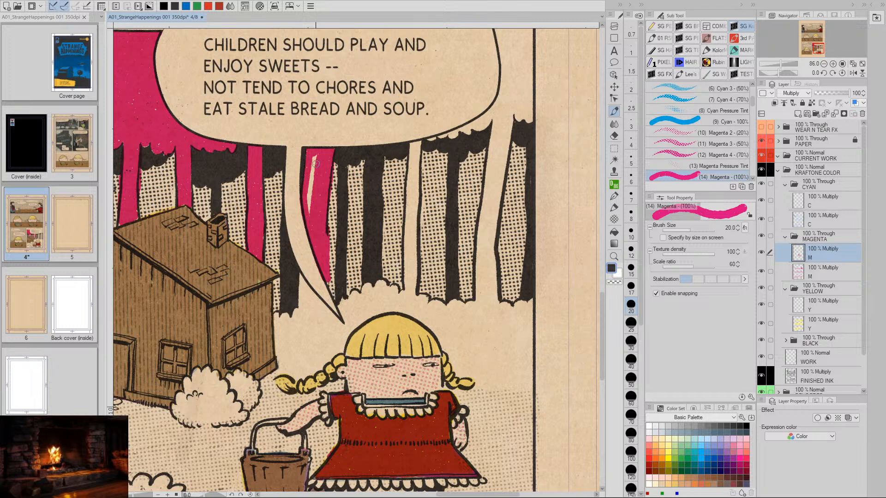
{"action": "mouse_move", "coordinate": [315, 163]}
{"action": "left_mouse_down"}
{"action": "mouse_move", "coordinate": [310, 211]}
{"action": "mouse_move", "coordinate": [309, 194]}
{"action": "left_mouse_up"}
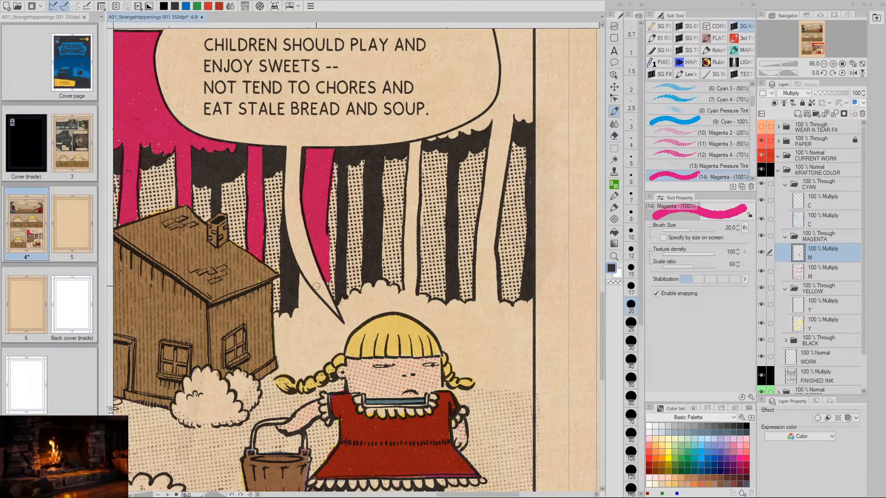
- Outline the uncolored background in magenta along the house wall, the girl's braids and hair, the ground line and the right panel border
{"action": "mouse_move", "coordinate": [302, 275]}
{"action": "left_mouse_down"}
{"action": "mouse_move", "coordinate": [280, 371]}
{"action": "mouse_move", "coordinate": [321, 367]}
{"action": "mouse_move", "coordinate": [339, 354]}
{"action": "mouse_move", "coordinate": [342, 331]}
{"action": "left_mouse_up"}
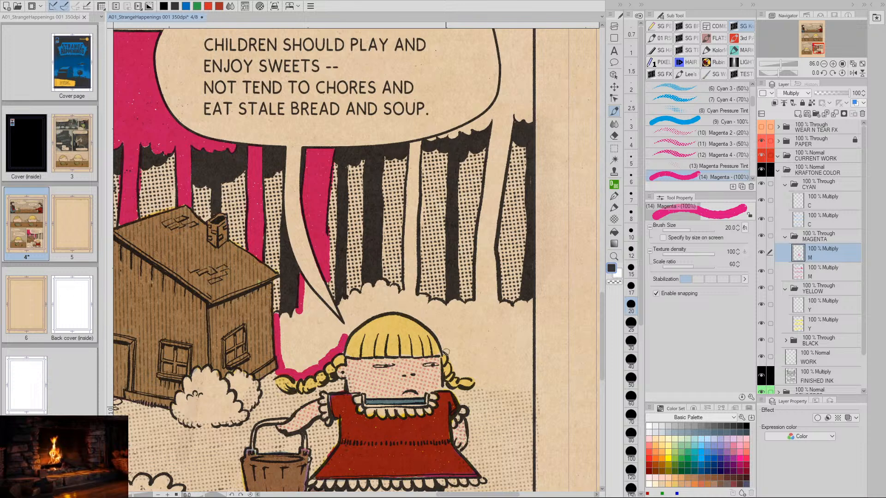
{"action": "left_click_drag", "start_coordinate": [476, 359], "coordinate": [434, 345]}
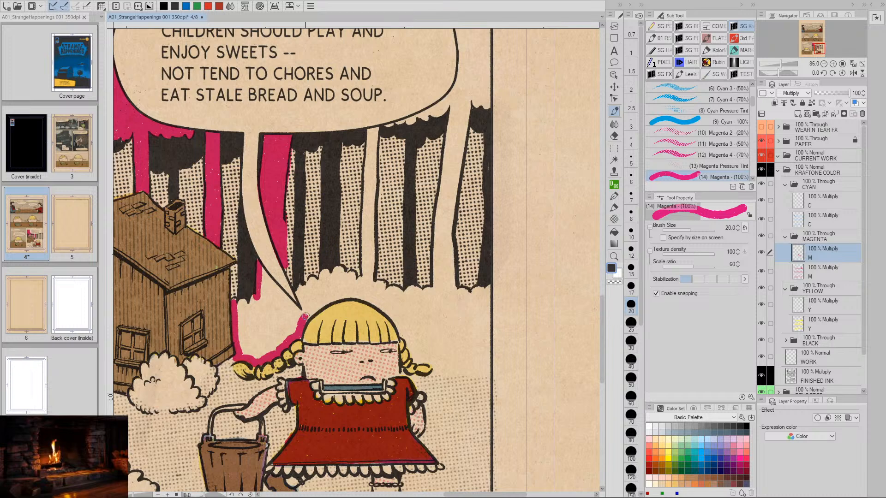
{"action": "mouse_move", "coordinate": [305, 316]}
{"action": "left_mouse_down"}
{"action": "mouse_move", "coordinate": [340, 297]}
{"action": "mouse_move", "coordinate": [329, 299]}
{"action": "mouse_move", "coordinate": [383, 297]}
{"action": "mouse_move", "coordinate": [367, 298]}
{"action": "mouse_move", "coordinate": [389, 311]}
{"action": "mouse_move", "coordinate": [417, 361]}
{"action": "mouse_move", "coordinate": [424, 356]}
{"action": "mouse_move", "coordinate": [434, 372]}
{"action": "mouse_move", "coordinate": [498, 372]}
{"action": "mouse_move", "coordinate": [485, 380]}
{"action": "mouse_move", "coordinate": [447, 374]}
{"action": "mouse_move", "coordinate": [489, 372]}
{"action": "mouse_move", "coordinate": [490, 288]}
{"action": "mouse_move", "coordinate": [461, 291]}
{"action": "left_mouse_up"}
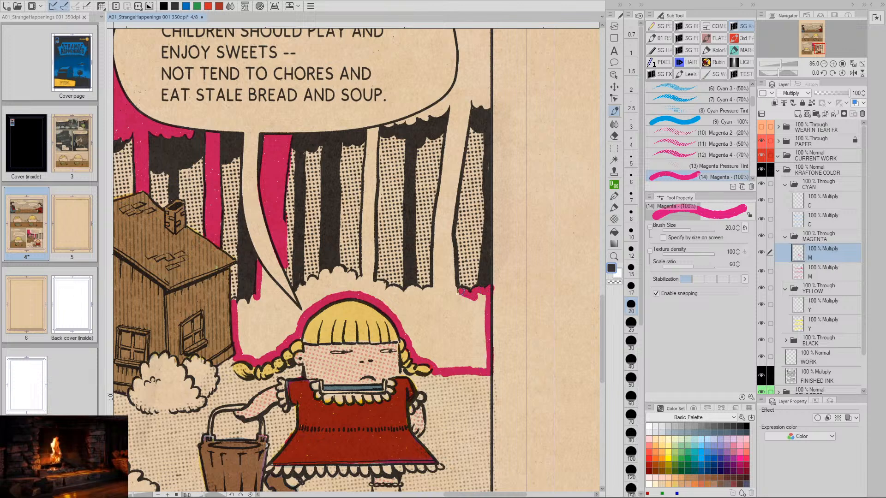
- Outline both edges of the rightmost pale trunk and the scalloped tree line beside its base in magenta
{"action": "left_click_drag", "start_coordinate": [448, 228], "coordinate": [454, 295]}
{"action": "left_click_drag", "start_coordinate": [471, 98], "coordinate": [449, 228]}
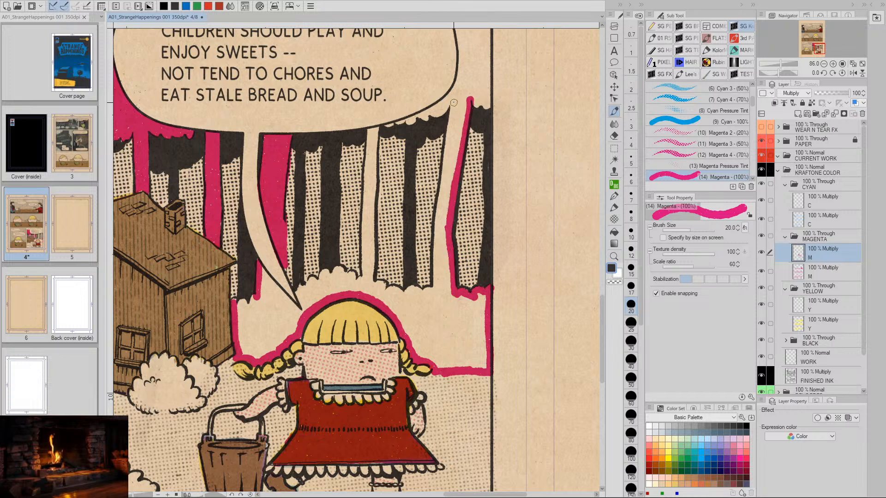
{"action": "left_click_drag", "start_coordinate": [454, 102], "coordinate": [433, 291]}
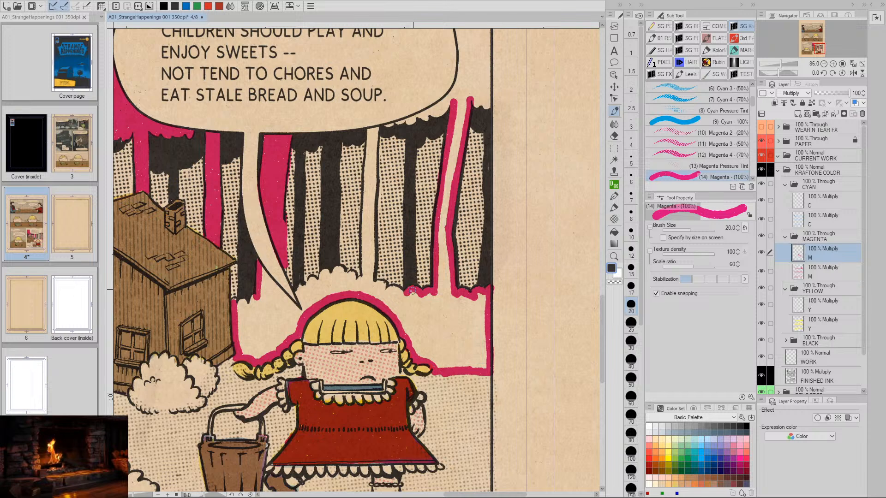
{"action": "left_click_drag", "start_coordinate": [412, 291], "coordinate": [378, 282]}
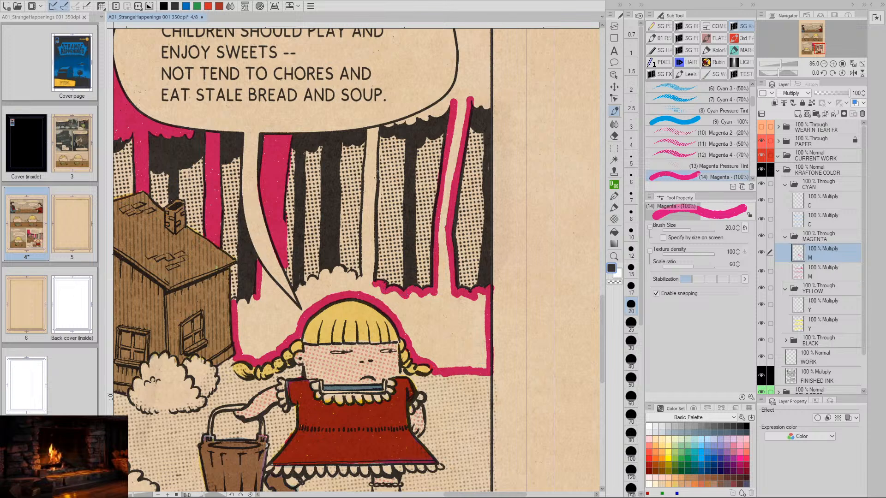
- Color the narrow trunk right of the balloon's tail magenta and outline the bushy edge above the girl's head
{"action": "left_click_drag", "start_coordinate": [376, 130], "coordinate": [372, 277]}
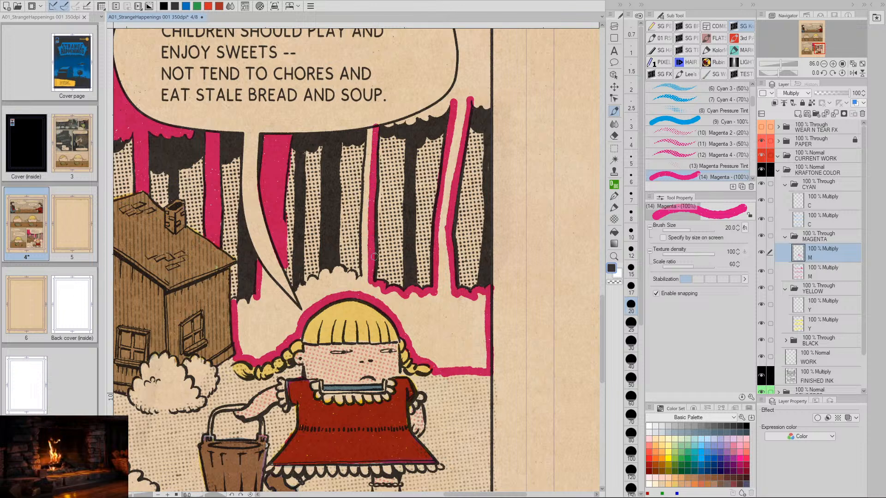
{"action": "left_click_drag", "start_coordinate": [372, 130], "coordinate": [363, 282]}
{"action": "mouse_move", "coordinate": [367, 203]}
{"action": "left_mouse_down"}
{"action": "mouse_move", "coordinate": [367, 282]}
{"action": "mouse_move", "coordinate": [430, 293]}
{"action": "left_mouse_up"}
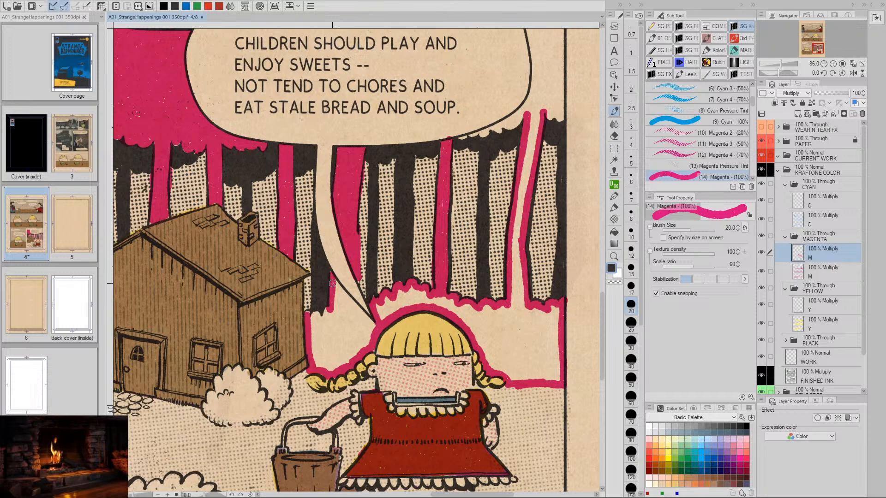
- Fill the background between the house, the speech balloon's tail and the girl's hair with solid magenta
{"action": "left_click_drag", "start_coordinate": [335, 279], "coordinate": [372, 328]}
{"action": "left_click_drag", "start_coordinate": [333, 295], "coordinate": [370, 339]}
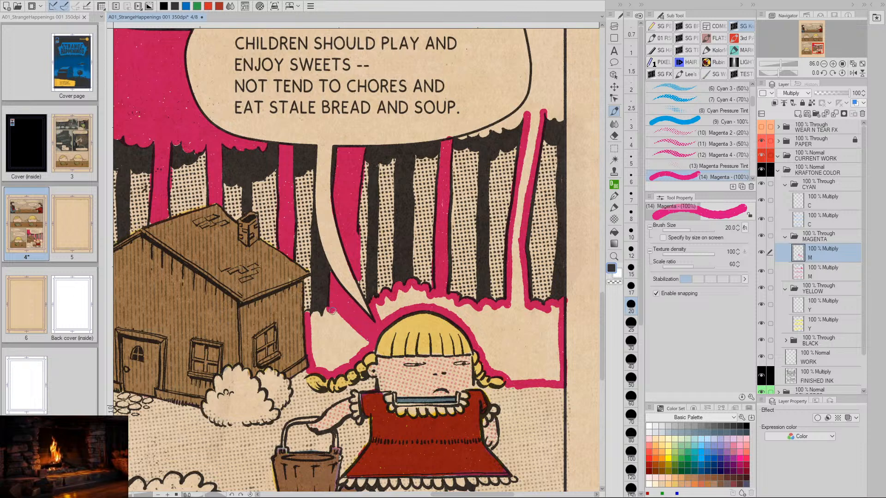
{"action": "left_click_drag", "start_coordinate": [332, 311], "coordinate": [369, 345]}
{"action": "left_click_drag", "start_coordinate": [326, 312], "coordinate": [360, 351]}
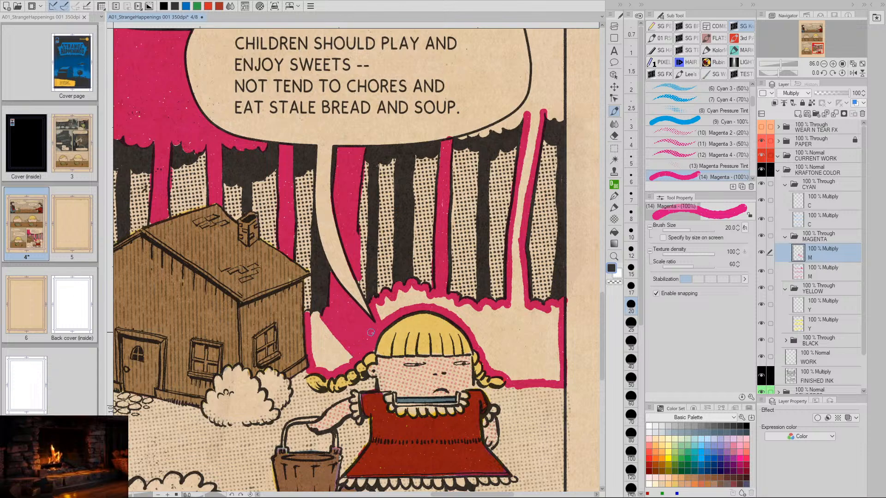
{"action": "key", "text": "space"}
{"action": "left_click_drag", "start_coordinate": [399, 308], "coordinate": [453, 273]}
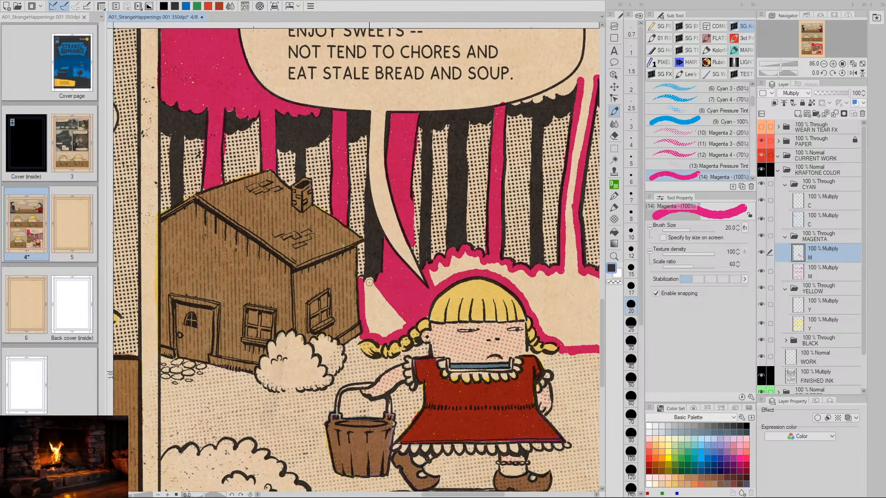
{"action": "mouse_move", "coordinate": [369, 281]}
{"action": "left_mouse_down"}
{"action": "mouse_move", "coordinate": [368, 331]}
{"action": "mouse_move", "coordinate": [369, 282]}
{"action": "mouse_move", "coordinate": [377, 335]}
{"action": "mouse_move", "coordinate": [379, 290]}
{"action": "mouse_move", "coordinate": [387, 332]}
{"action": "mouse_move", "coordinate": [383, 294]}
{"action": "mouse_move", "coordinate": [396, 330]}
{"action": "left_mouse_up"}
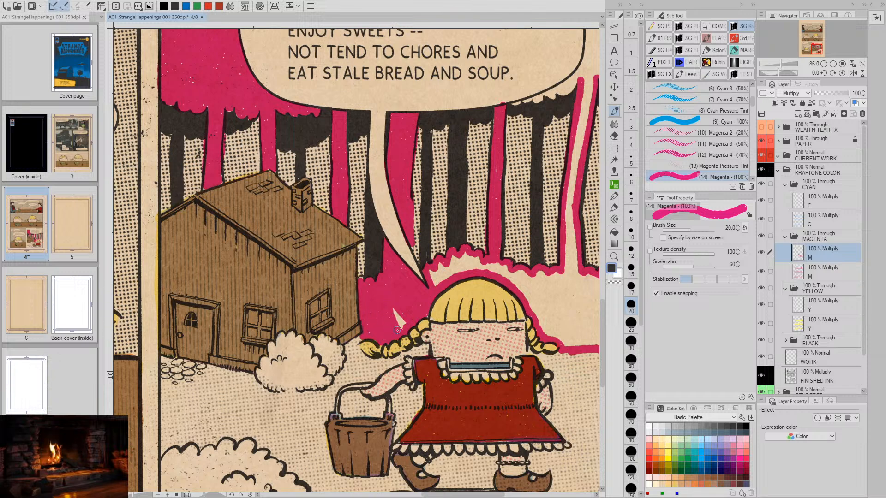
{"action": "key", "text": "space"}
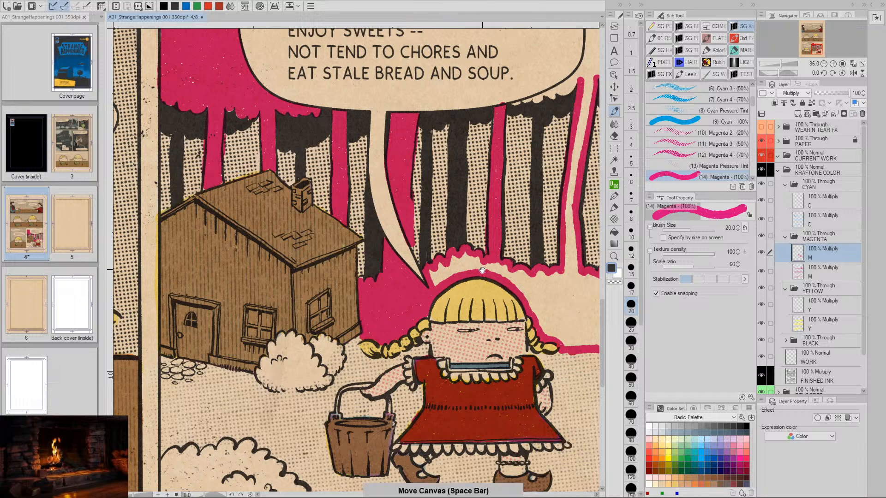
{"action": "left_click_drag", "start_coordinate": [547, 294], "coordinate": [505, 287]}
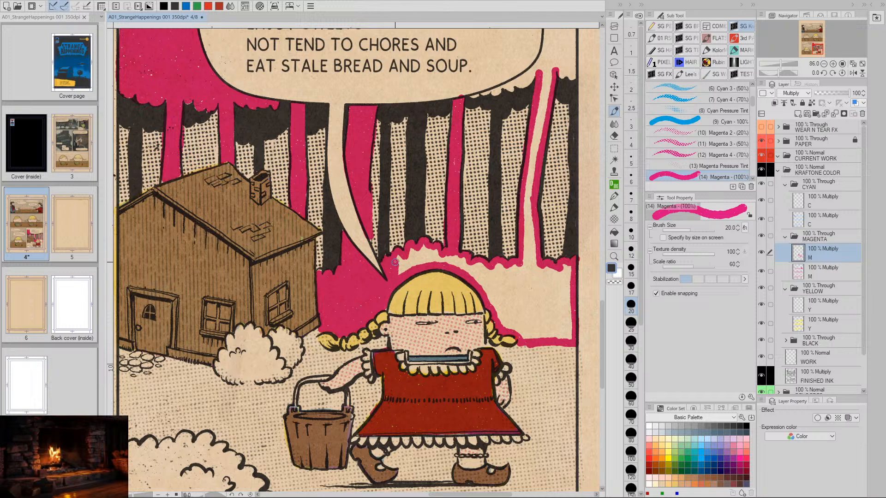
- Fill the background around the girl's head and the rightmost tree trunk down to the ground line with solid magenta
{"action": "mouse_move", "coordinate": [399, 273]}
{"action": "left_mouse_down"}
{"action": "mouse_move", "coordinate": [408, 251]}
{"action": "mouse_move", "coordinate": [410, 266]}
{"action": "mouse_move", "coordinate": [418, 256]}
{"action": "mouse_move", "coordinate": [417, 266]}
{"action": "mouse_move", "coordinate": [425, 264]}
{"action": "mouse_move", "coordinate": [445, 243]}
{"action": "mouse_move", "coordinate": [432, 259]}
{"action": "mouse_move", "coordinate": [488, 263]}
{"action": "mouse_move", "coordinate": [476, 279]}
{"action": "mouse_move", "coordinate": [486, 274]}
{"action": "mouse_move", "coordinate": [485, 282]}
{"action": "mouse_move", "coordinate": [493, 267]}
{"action": "mouse_move", "coordinate": [486, 285]}
{"action": "mouse_move", "coordinate": [497, 267]}
{"action": "mouse_move", "coordinate": [490, 287]}
{"action": "mouse_move", "coordinate": [500, 265]}
{"action": "mouse_move", "coordinate": [491, 297]}
{"action": "mouse_move", "coordinate": [508, 269]}
{"action": "mouse_move", "coordinate": [498, 318]}
{"action": "mouse_move", "coordinate": [518, 291]}
{"action": "mouse_move", "coordinate": [515, 263]}
{"action": "mouse_move", "coordinate": [505, 321]}
{"action": "mouse_move", "coordinate": [513, 268]}
{"action": "left_mouse_up"}
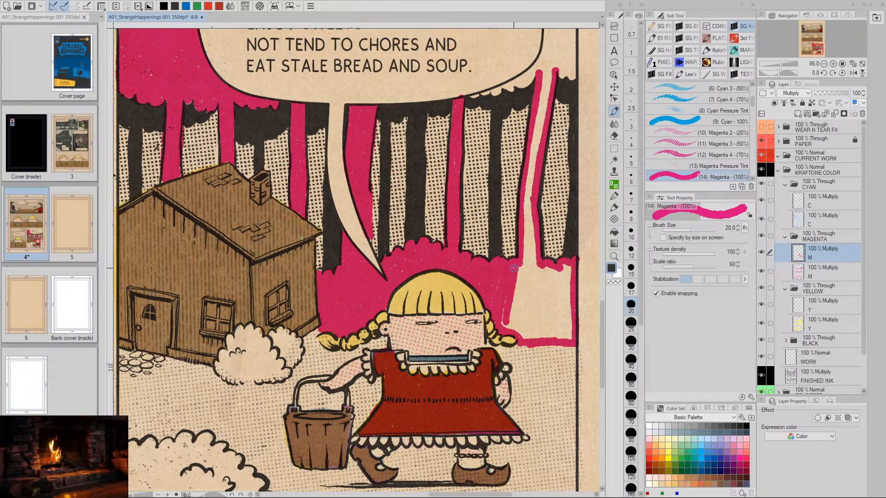
{"action": "mouse_move", "coordinate": [504, 323]}
{"action": "left_mouse_down"}
{"action": "mouse_move", "coordinate": [517, 270]}
{"action": "mouse_move", "coordinate": [512, 327]}
{"action": "mouse_move", "coordinate": [524, 264]}
{"action": "left_mouse_up"}
{"action": "mouse_move", "coordinate": [543, 71]}
{"action": "left_mouse_down"}
{"action": "mouse_move", "coordinate": [526, 180]}
{"action": "mouse_move", "coordinate": [526, 272]}
{"action": "mouse_move", "coordinate": [530, 192]}
{"action": "mouse_move", "coordinate": [529, 253]}
{"action": "left_mouse_up"}
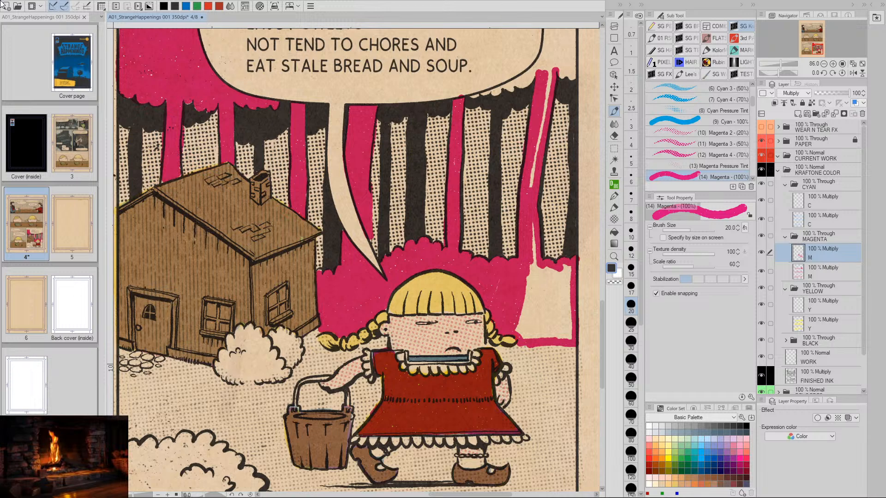
{"action": "mouse_move", "coordinate": [550, 67]}
{"action": "left_mouse_down"}
{"action": "mouse_move", "coordinate": [529, 187]}
{"action": "mouse_move", "coordinate": [531, 292]}
{"action": "mouse_move", "coordinate": [528, 265]}
{"action": "mouse_move", "coordinate": [516, 330]}
{"action": "mouse_move", "coordinate": [525, 339]}
{"action": "mouse_move", "coordinate": [529, 291]}
{"action": "mouse_move", "coordinate": [530, 338]}
{"action": "mouse_move", "coordinate": [537, 270]}
{"action": "mouse_move", "coordinate": [538, 337]}
{"action": "mouse_move", "coordinate": [547, 266]}
{"action": "mouse_move", "coordinate": [545, 334]}
{"action": "mouse_move", "coordinate": [551, 268]}
{"action": "mouse_move", "coordinate": [550, 336]}
{"action": "mouse_move", "coordinate": [555, 275]}
{"action": "mouse_move", "coordinate": [558, 334]}
{"action": "mouse_move", "coordinate": [564, 267]}
{"action": "mouse_move", "coordinate": [562, 338]}
{"action": "mouse_move", "coordinate": [570, 338]}
{"action": "mouse_move", "coordinate": [569, 267]}
{"action": "mouse_move", "coordinate": [564, 335]}
{"action": "left_mouse_up"}
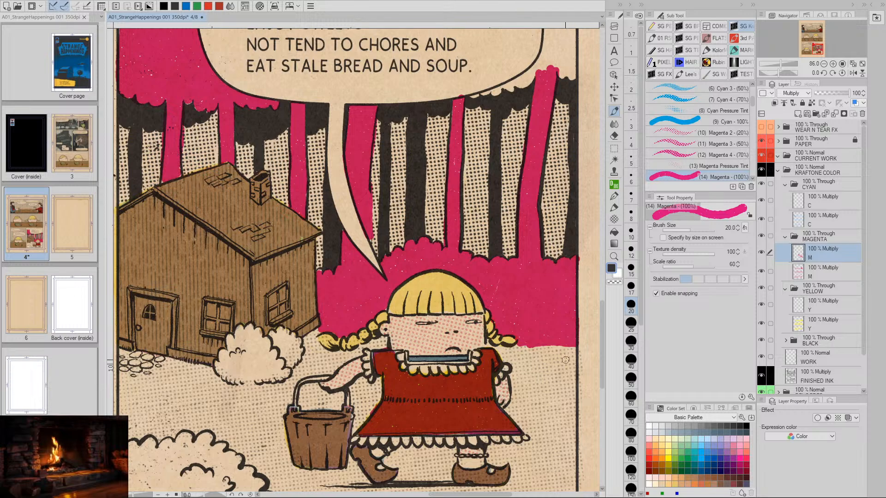
- Paint solid magenta into the strip between the speech balloon's upper-right edge and the panel's top border
{"action": "key", "text": "slash"}
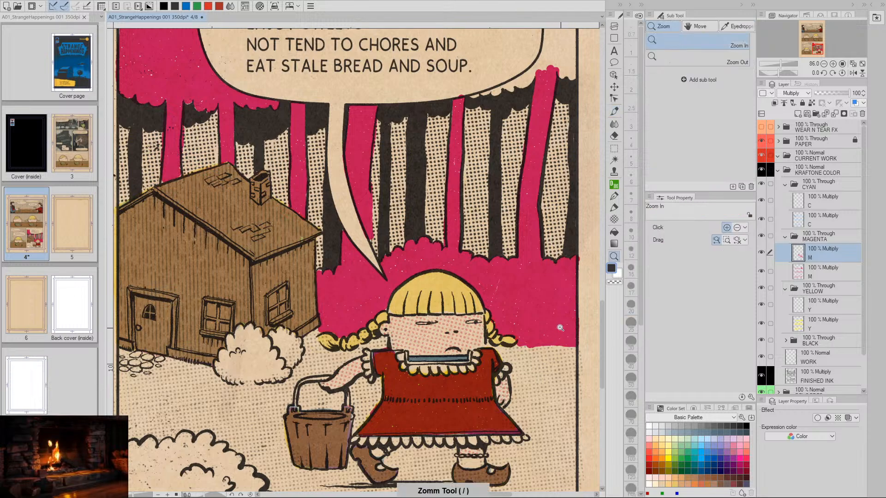
{"action": "left_click_drag", "start_coordinate": [560, 327], "coordinate": [510, 344]}
{"action": "key", "text": "space"}
{"action": "key", "text": "slash"}
{"action": "left_click_drag", "start_coordinate": [498, 236], "coordinate": [522, 264]}
{"action": "key", "text": "b"}
{"action": "mouse_move", "coordinate": [427, 200]}
{"action": "left_mouse_down"}
{"action": "mouse_move", "coordinate": [476, 188]}
{"action": "mouse_move", "coordinate": [475, 180]}
{"action": "mouse_move", "coordinate": [487, 184]}
{"action": "mouse_move", "coordinate": [502, 169]}
{"action": "mouse_move", "coordinate": [554, 174]}
{"action": "mouse_move", "coordinate": [554, 148]}
{"action": "mouse_move", "coordinate": [558, 209]}
{"action": "mouse_move", "coordinate": [536, 313]}
{"action": "mouse_move", "coordinate": [529, 146]}
{"action": "mouse_move", "coordinate": [538, 139]}
{"action": "mouse_move", "coordinate": [387, 144]}
{"action": "left_mouse_up"}
{"action": "mouse_move", "coordinate": [307, 141]}
{"action": "left_mouse_down"}
{"action": "mouse_move", "coordinate": [470, 142]}
{"action": "mouse_move", "coordinate": [313, 145]}
{"action": "mouse_move", "coordinate": [415, 146]}
{"action": "left_mouse_up"}
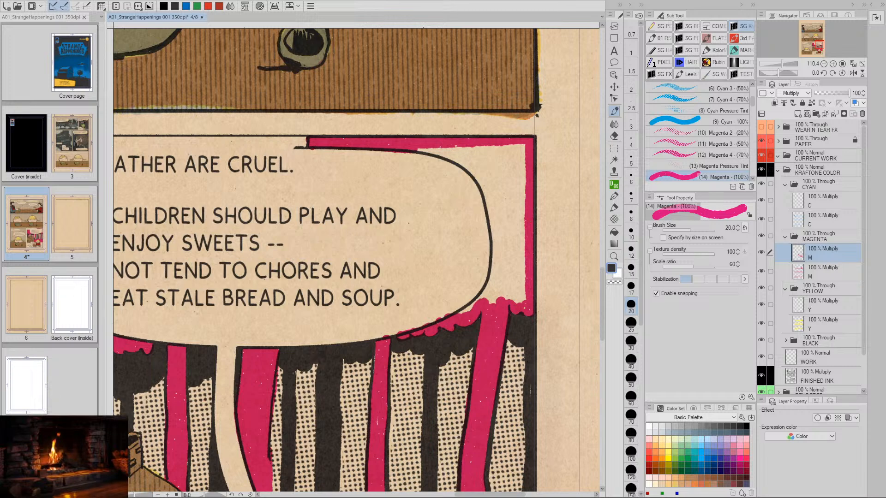
- Switch to Chrome, open zillismedia.com and look over the page's links
{"action": "key", "text": "alt+Tab"}
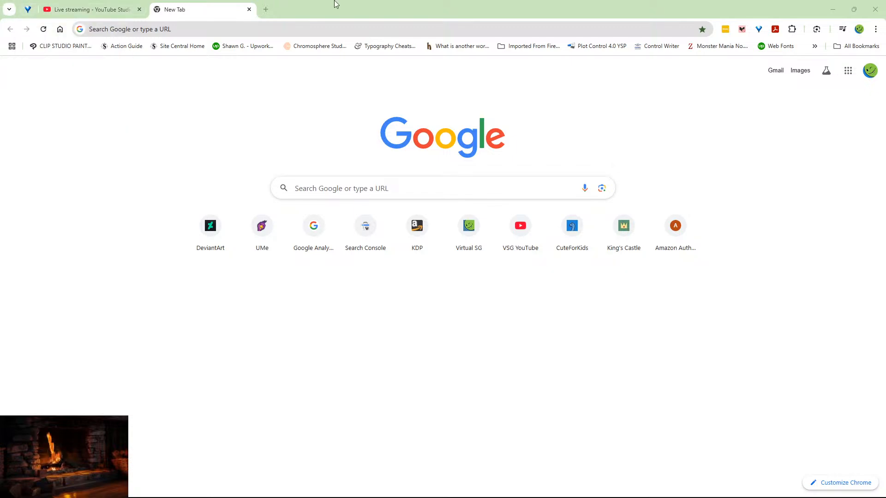
{"action": "left_click", "coordinate": [191, 31]}
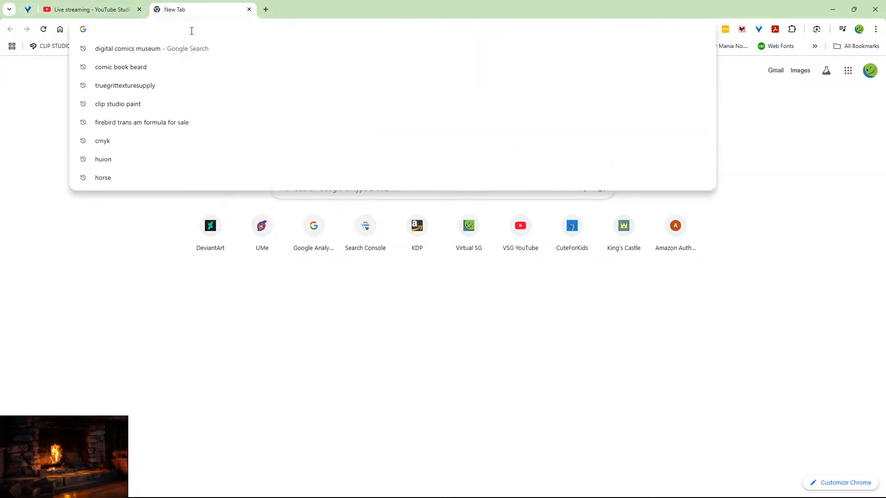
{"action": "type", "text": "zill"}
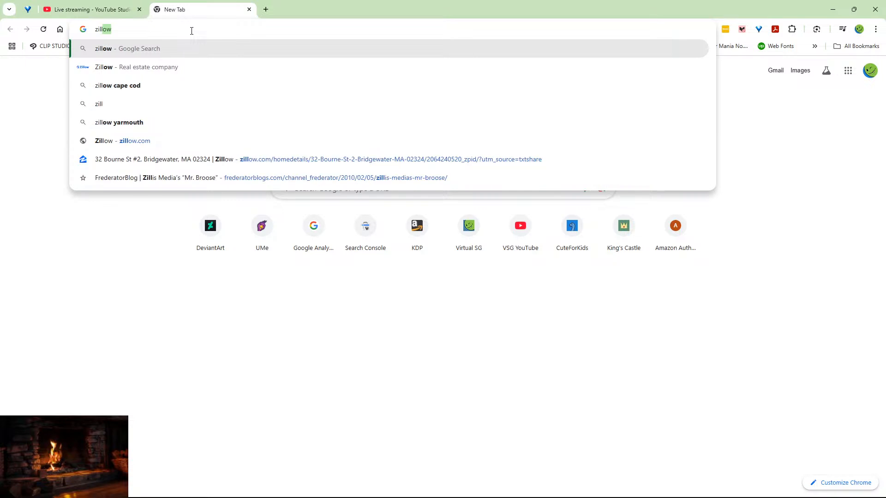
{"action": "type", "text": "ismedia"}
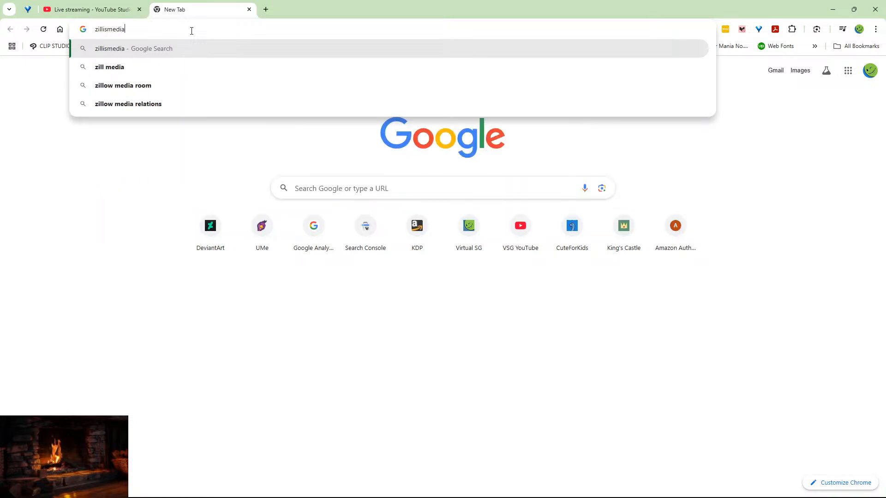
{"action": "type", "text": ".com"}
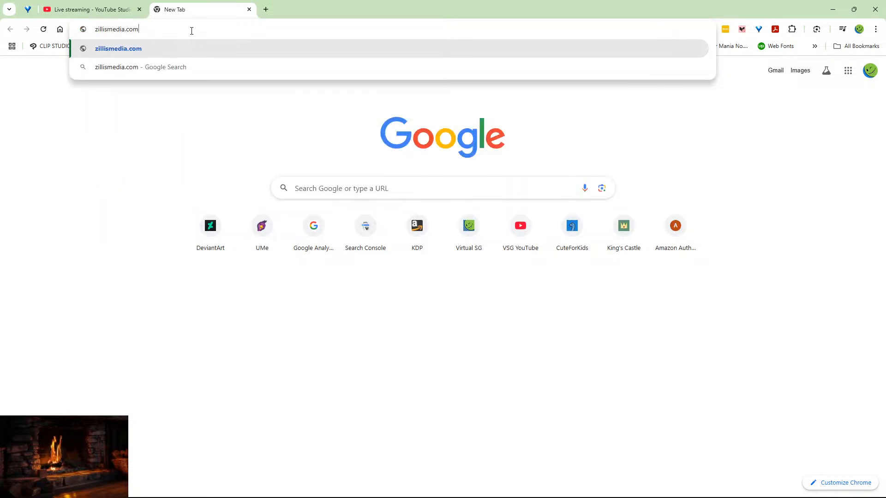
{"action": "key", "text": "Return"}
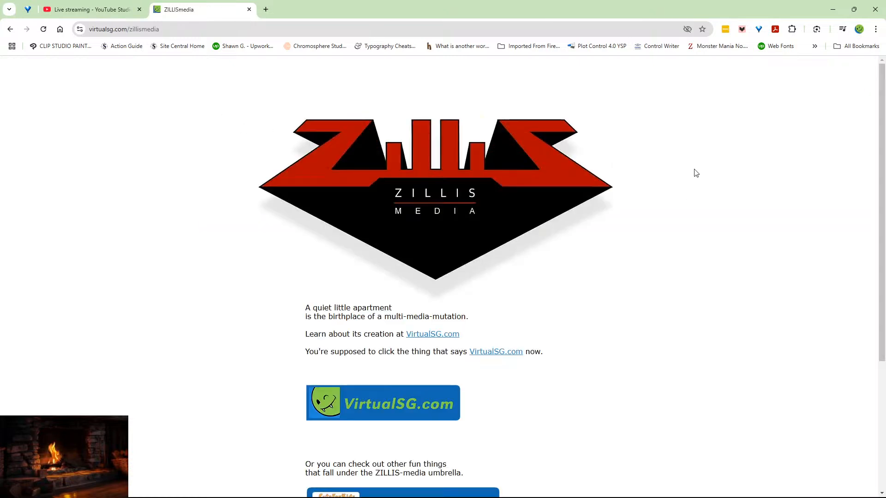
{"action": "scroll", "coordinate": [695, 173], "scroll_direction": "down", "scroll_amount": 4}
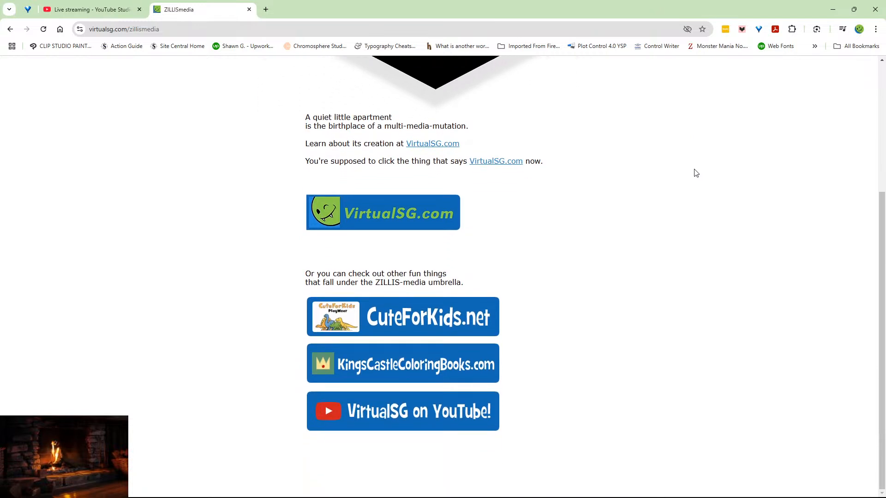
{"action": "scroll", "coordinate": [695, 173], "scroll_direction": "up", "scroll_amount": 4}
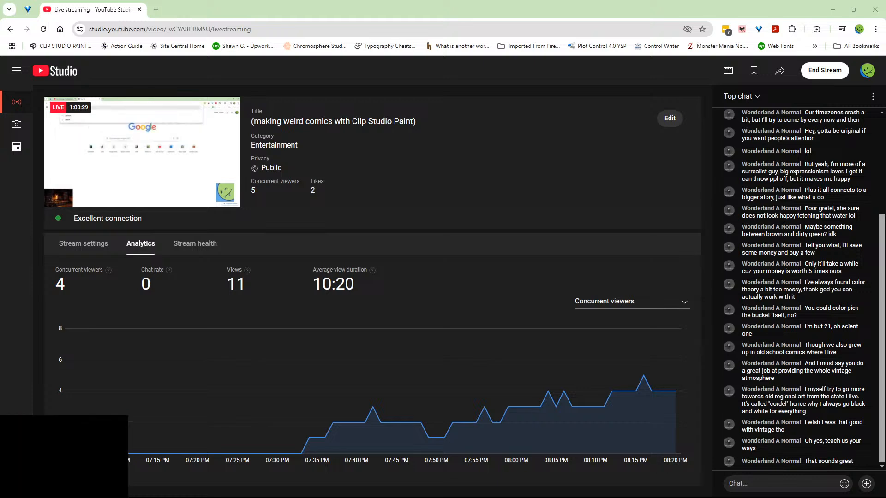
- Return to Clip Studio Paint and fill the remaining corner between the speech balloon and the right panel border with magenta
{"action": "key", "text": "alt+Tab"}
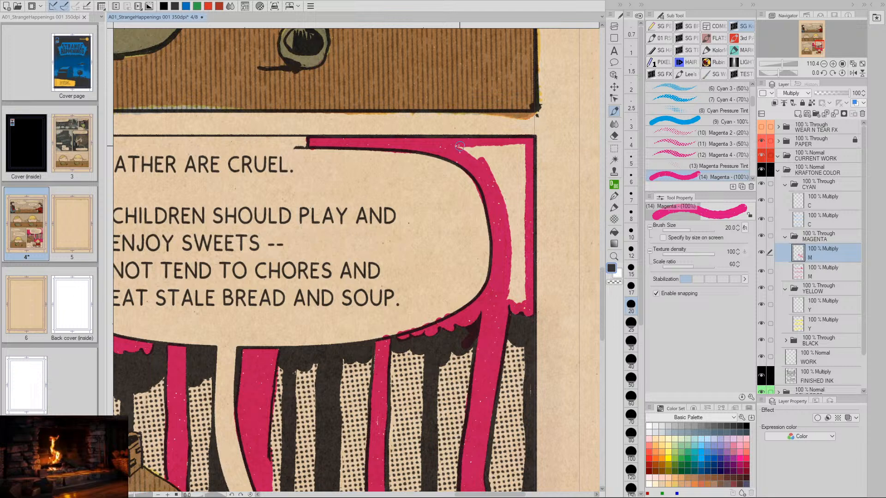
{"action": "mouse_move", "coordinate": [467, 156]}
{"action": "left_mouse_down"}
{"action": "mouse_move", "coordinate": [494, 176]}
{"action": "mouse_move", "coordinate": [507, 148]}
{"action": "mouse_move", "coordinate": [498, 199]}
{"action": "mouse_move", "coordinate": [514, 147]}
{"action": "mouse_move", "coordinate": [510, 170]}
{"action": "mouse_move", "coordinate": [524, 155]}
{"action": "mouse_move", "coordinate": [508, 215]}
{"action": "mouse_move", "coordinate": [523, 169]}
{"action": "mouse_move", "coordinate": [506, 248]}
{"action": "mouse_move", "coordinate": [518, 219]}
{"action": "mouse_move", "coordinate": [503, 280]}
{"action": "mouse_move", "coordinate": [521, 212]}
{"action": "mouse_move", "coordinate": [508, 301]}
{"action": "mouse_move", "coordinate": [522, 266]}
{"action": "mouse_move", "coordinate": [519, 301]}
{"action": "mouse_move", "coordinate": [527, 280]}
{"action": "left_mouse_up"}
{"action": "scroll", "coordinate": [504, 381], "scroll_direction": "down", "scroll_amount": 2}
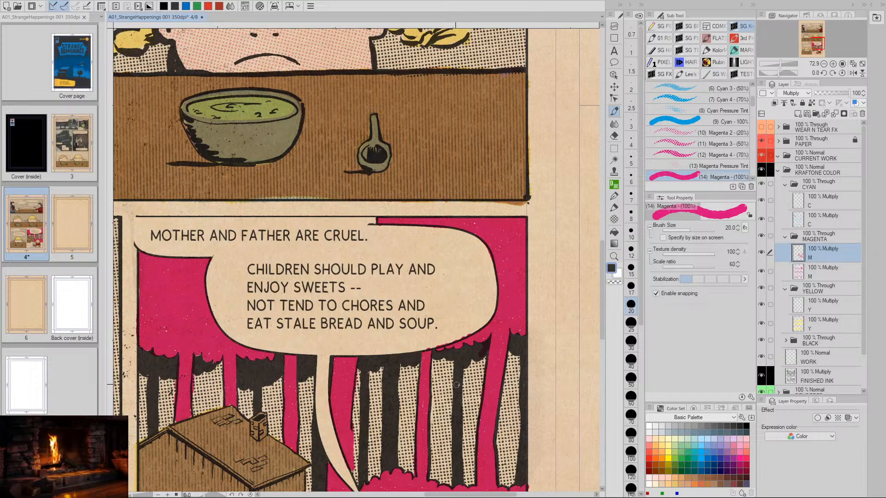
- Lasso the stray magenta on the black foliage below the balloon's lower-right edge and remove it
{"action": "key", "text": "slash"}
{"action": "left_click_drag", "start_coordinate": [471, 371], "coordinate": [520, 342]}
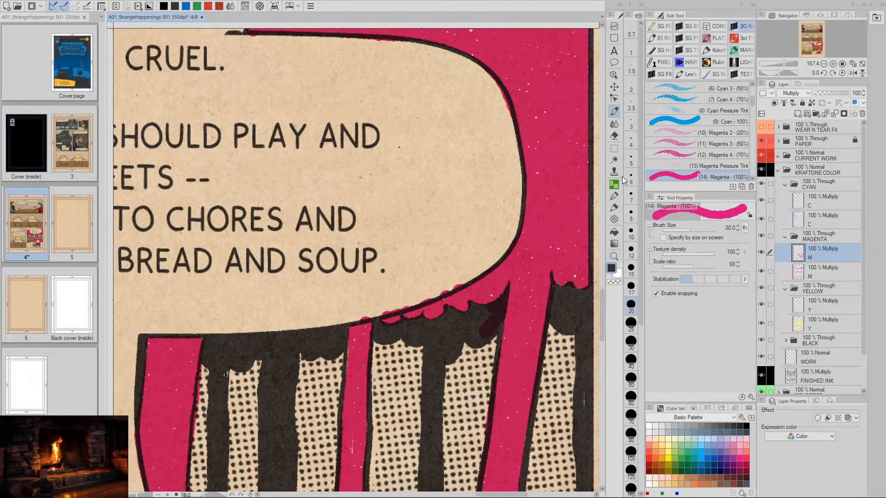
{"action": "left_click", "coordinate": [613, 148]}
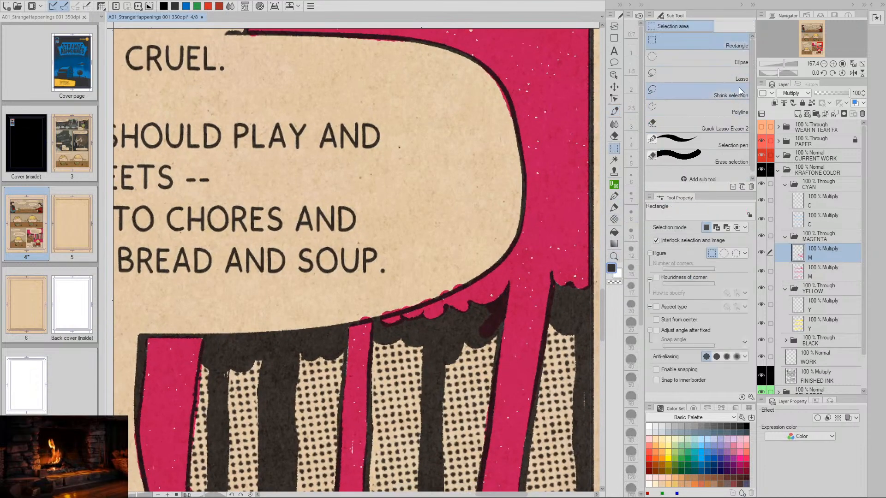
{"action": "left_click", "coordinate": [706, 75]}
{"action": "mouse_move", "coordinate": [479, 312]}
{"action": "left_mouse_down"}
{"action": "mouse_move", "coordinate": [505, 296]}
{"action": "mouse_move", "coordinate": [488, 344]}
{"action": "mouse_move", "coordinate": [474, 317]}
{"action": "left_mouse_up"}
{"action": "left_click", "coordinate": [361, 363]}
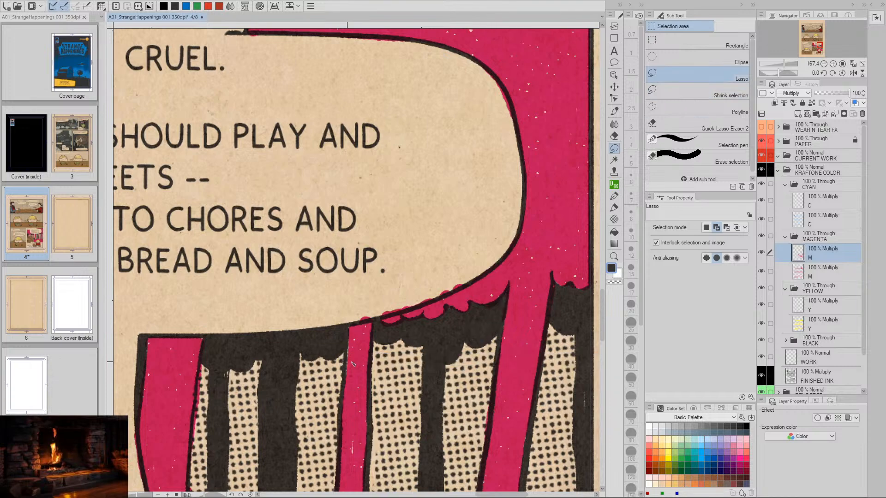
{"action": "left_click_drag", "start_coordinate": [361, 363], "coordinate": [319, 379]}
- Touch up the magenta at the lower end of the trunk beside the balloon's tail and erase the overspill
{"action": "key", "text": "slash"}
{"action": "scroll", "coordinate": [491, 351], "scroll_direction": "down", "scroll_amount": 2}
{"action": "mouse_move", "coordinate": [491, 351]}
{"action": "left_mouse_down"}
{"action": "mouse_move", "coordinate": [513, 343]}
{"action": "mouse_move", "coordinate": [568, 204]}
{"action": "left_mouse_up"}
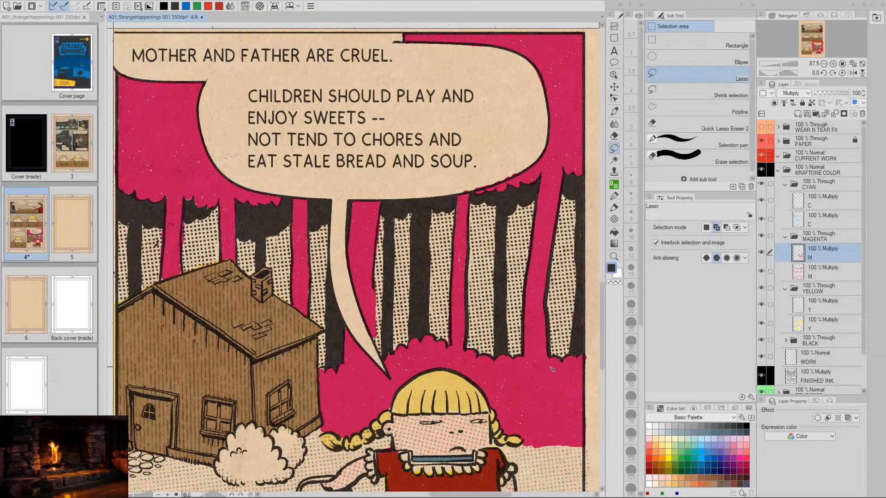
{"action": "mouse_move", "coordinate": [544, 386]}
{"action": "left_mouse_down"}
{"action": "mouse_move", "coordinate": [530, 314]}
{"action": "mouse_move", "coordinate": [520, 329]}
{"action": "mouse_move", "coordinate": [506, 322]}
{"action": "left_mouse_up"}
{"action": "key", "text": "slash"}
{"action": "scroll", "coordinate": [528, 328], "scroll_direction": "down", "scroll_amount": 2}
{"action": "key", "text": "slash"}
{"action": "mouse_move", "coordinate": [434, 286]}
{"action": "left_mouse_down"}
{"action": "mouse_move", "coordinate": [459, 296]}
{"action": "mouse_move", "coordinate": [424, 386]}
{"action": "left_mouse_up"}
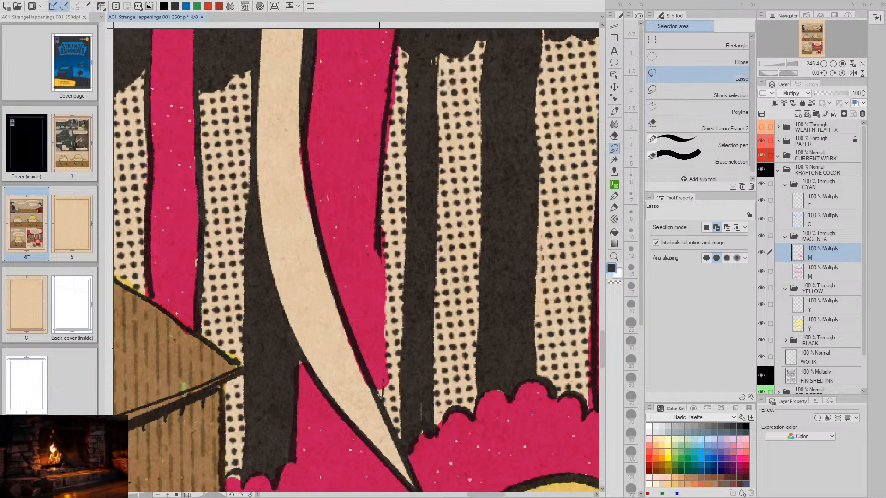
{"action": "key", "text": "p"}
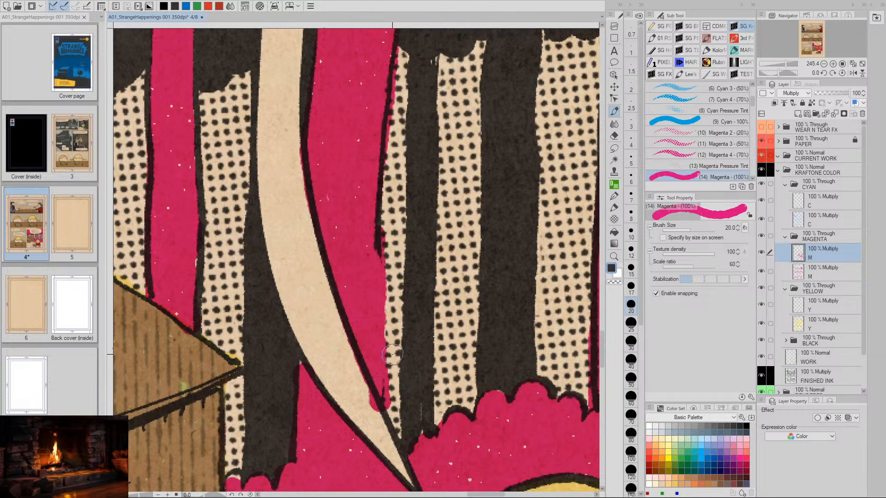
{"action": "key", "text": "e"}
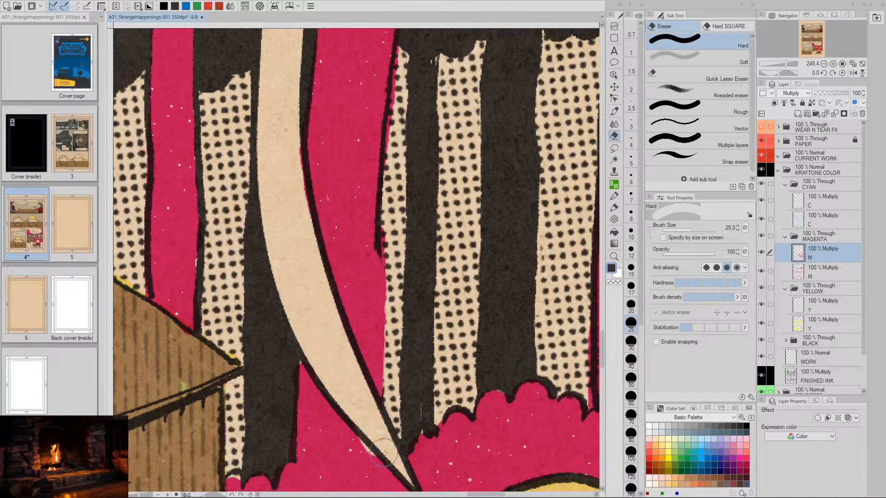
- Fill the small uncolored gap along the lower edge of the balloon's tail with magenta
{"action": "key", "text": "p"}
{"action": "key", "text": "space"}
{"action": "left_click_drag", "start_coordinate": [480, 400], "coordinate": [443, 386]}
{"action": "key", "text": "slash"}
{"action": "mouse_move", "coordinate": [491, 368]}
{"action": "left_mouse_down"}
{"action": "mouse_move", "coordinate": [436, 369]}
{"action": "mouse_move", "coordinate": [448, 303]}
{"action": "mouse_move", "coordinate": [472, 304]}
{"action": "left_mouse_up"}
{"action": "key", "text": "space"}
{"action": "key", "text": "slash"}
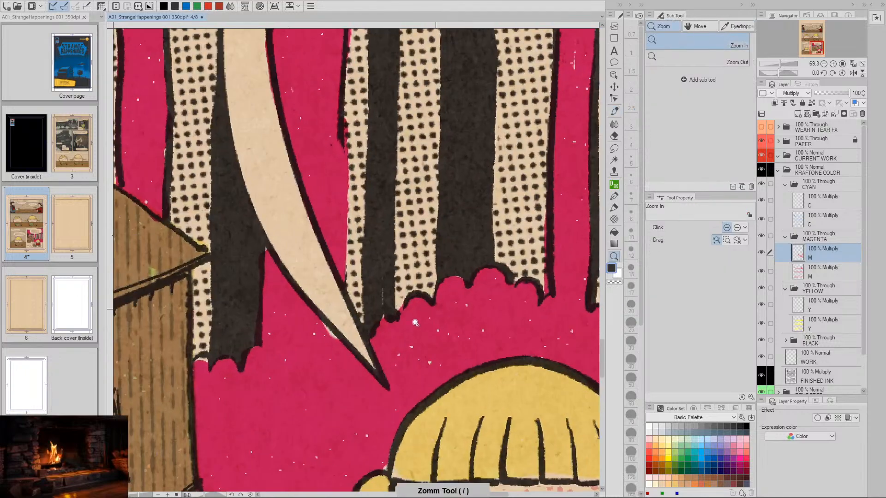
{"action": "key", "text": "p"}
{"action": "left_click_drag", "start_coordinate": [322, 327], "coordinate": [332, 336]}
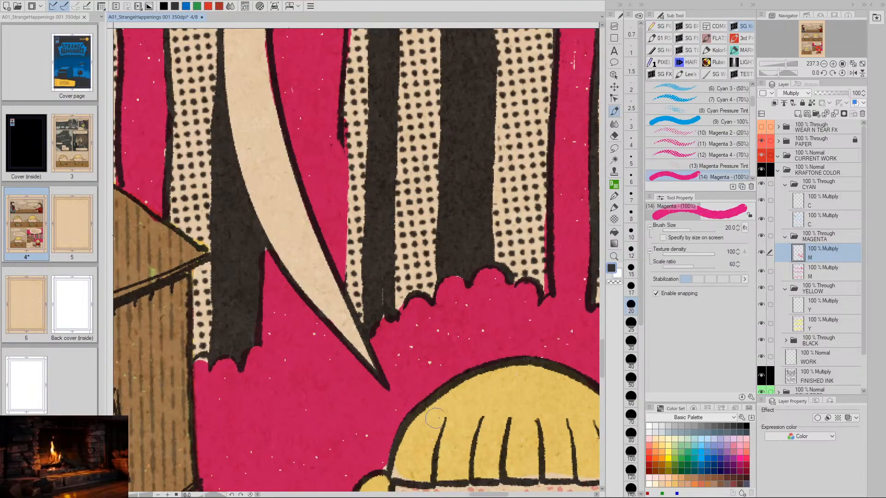
- Select the last panel's magenta forest background by circling it with the Shrink selection tool
{"action": "key", "text": "slash"}
{"action": "left_click_drag", "start_coordinate": [483, 322], "coordinate": [435, 313]}
{"action": "key", "text": "space"}
{"action": "key", "text": "slash"}
{"action": "left_click_drag", "start_coordinate": [490, 283], "coordinate": [465, 283]}
{"action": "key", "text": "space"}
{"action": "left_click_drag", "start_coordinate": [524, 308], "coordinate": [445, 304]}
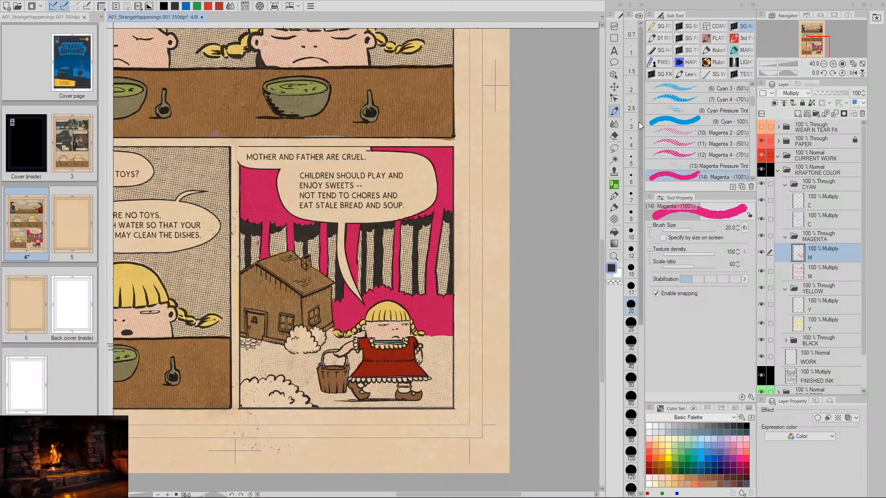
{"action": "left_click", "coordinate": [614, 149]}
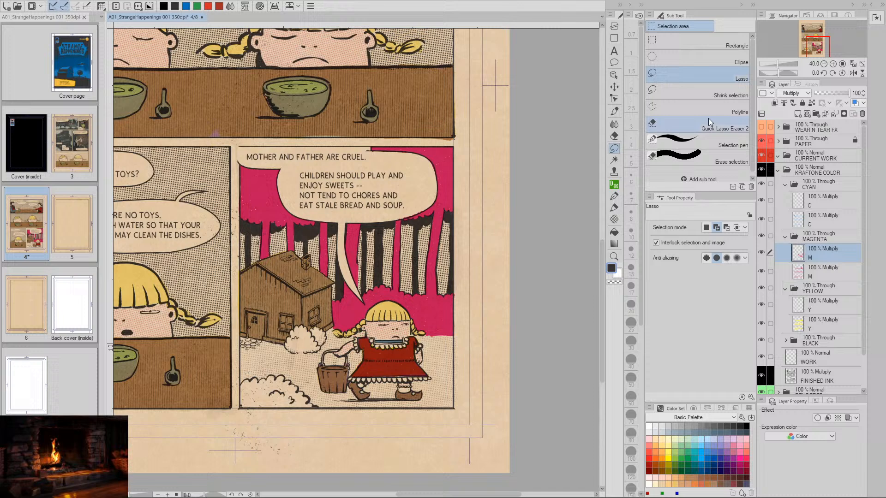
{"action": "left_click", "coordinate": [704, 94]}
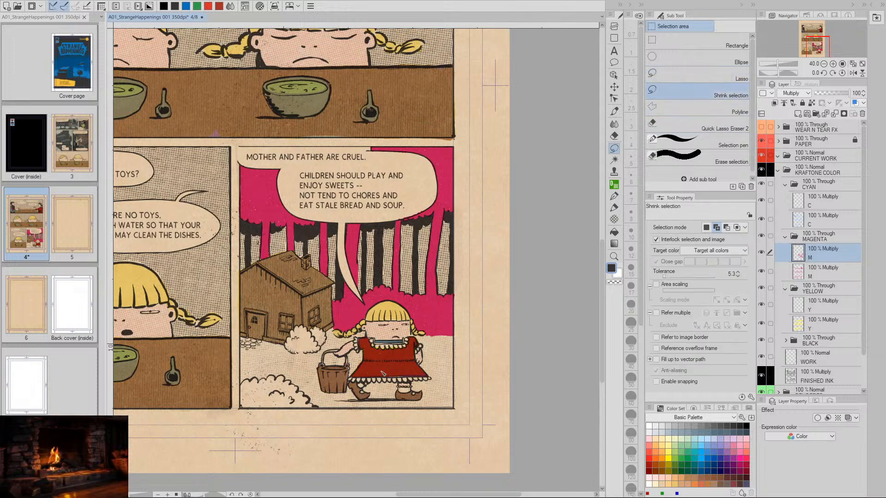
{"action": "left_click_drag", "start_coordinate": [439, 142], "coordinate": [243, 146]}
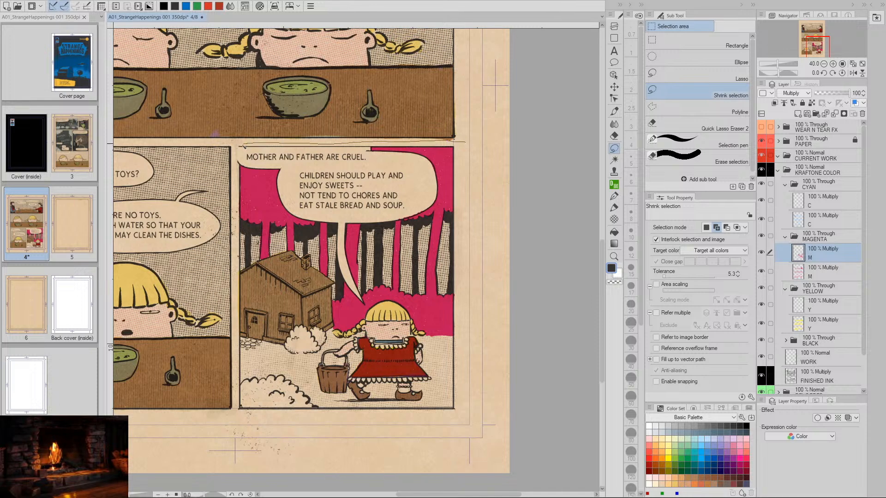
{"action": "left_click_drag", "start_coordinate": [447, 361], "coordinate": [485, 345]}
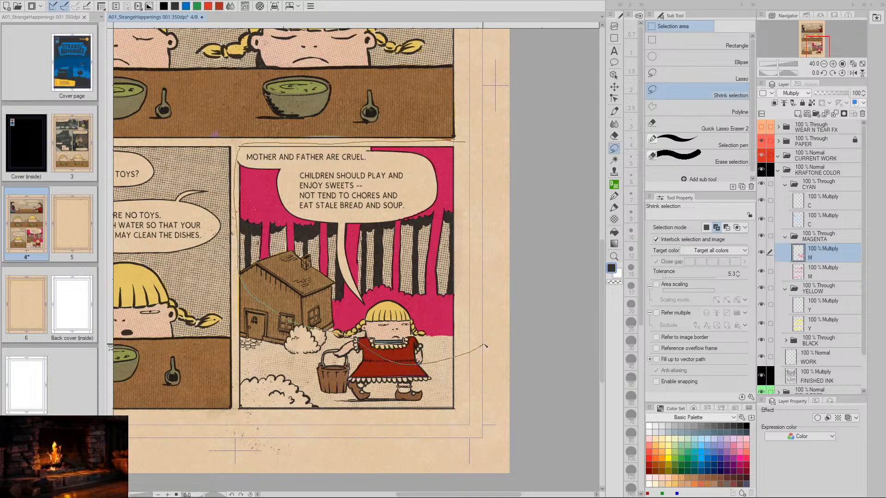
{"action": "left_click_drag", "start_coordinate": [463, 224], "coordinate": [459, 148]}
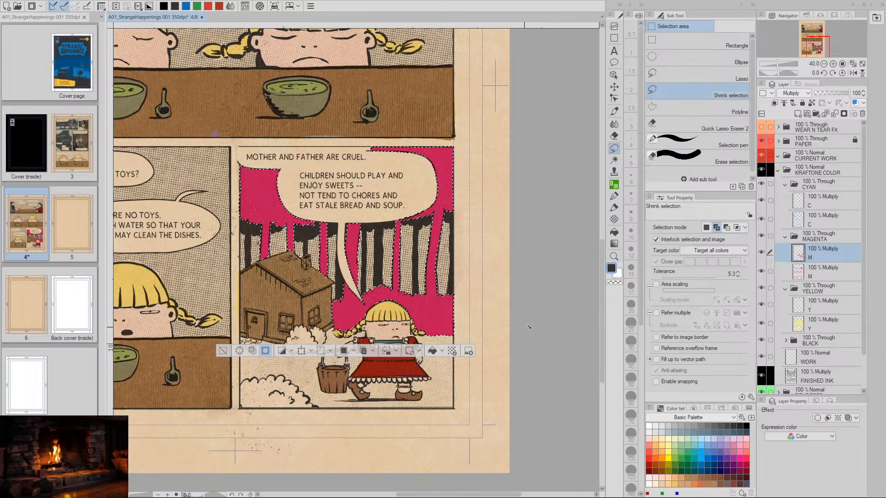
- On the upper cyan layer, paint the whole selected forest background with the Cyan 100% brush at size 175
{"action": "left_click", "coordinate": [798, 203]}
{"action": "left_click", "coordinate": [614, 111]}
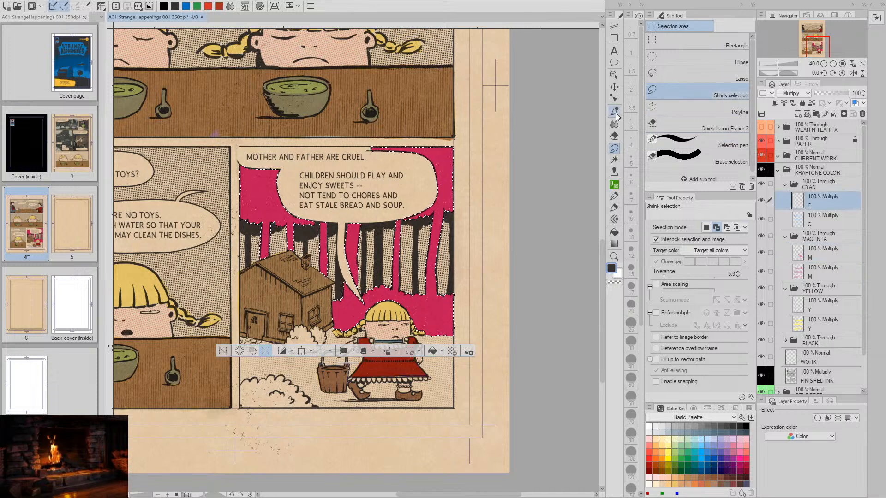
{"action": "left_click", "coordinate": [701, 121]}
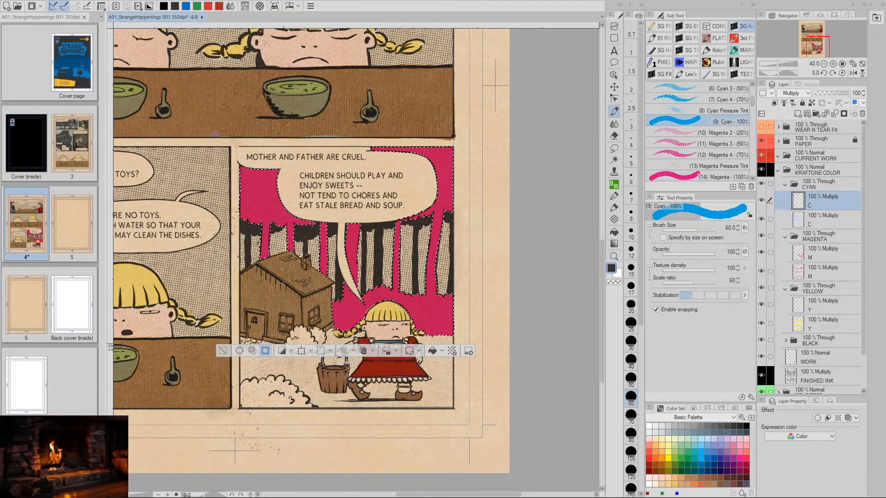
{"action": "key", "text": "]"}
{"action": "key", "text": "]"}
{"action": "key", "text": "]"}
{"action": "key", "text": "]"}
{"action": "key", "text": "]"}
{"action": "key", "text": "]"}
{"action": "key", "text": "]"}
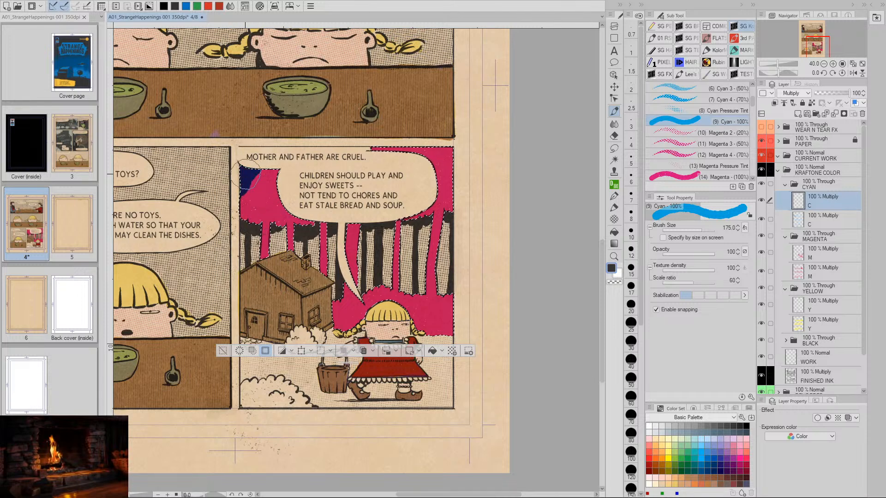
{"action": "left_click_drag", "start_coordinate": [251, 176], "coordinate": [291, 175]}
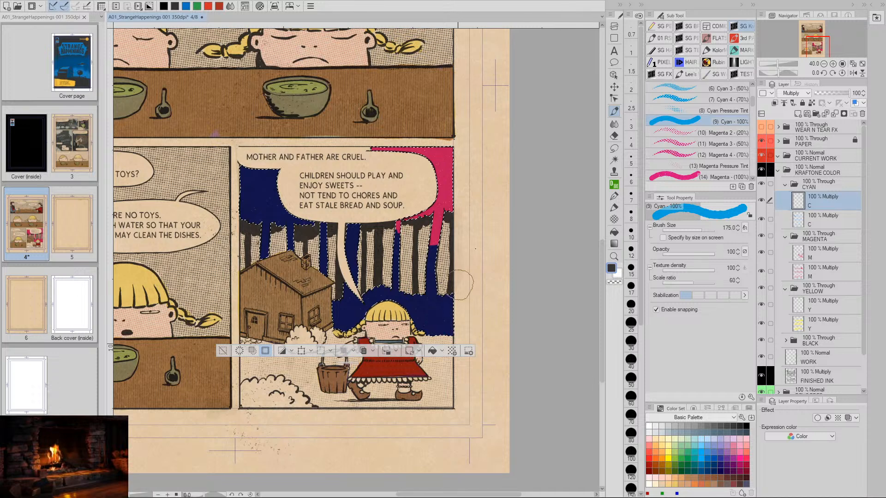
{"action": "mouse_move", "coordinate": [450, 190]}
{"action": "left_mouse_down"}
{"action": "mouse_move", "coordinate": [429, 190]}
{"action": "mouse_move", "coordinate": [450, 155]}
{"action": "left_mouse_up"}
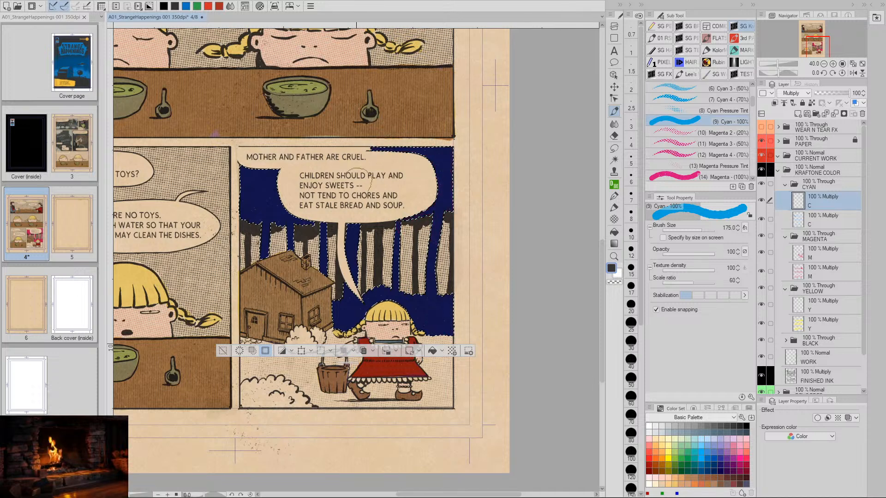
- On the upper yellow layer, paint the whole selected forest background with the Yellow 100% brush at size 125
{"action": "left_click", "coordinate": [798, 308]}
{"action": "scroll", "coordinate": [726, 138], "scroll_direction": "down", "scroll_amount": 3}
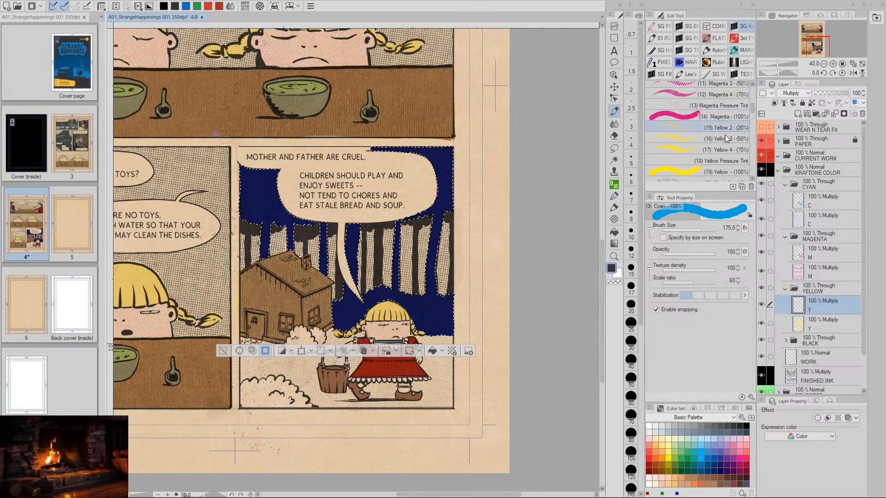
{"action": "left_click", "coordinate": [719, 171]}
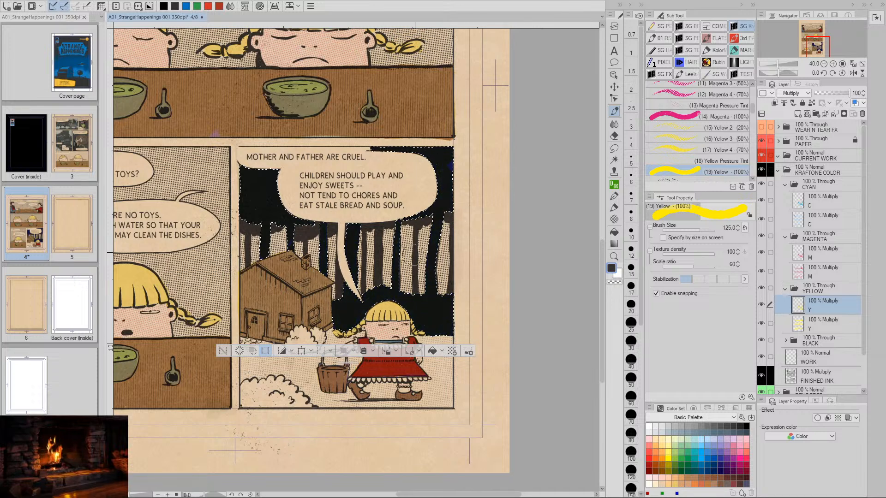
{"action": "key", "text": "/"}
{"action": "left_click_drag", "start_coordinate": [392, 249], "coordinate": [448, 261]}
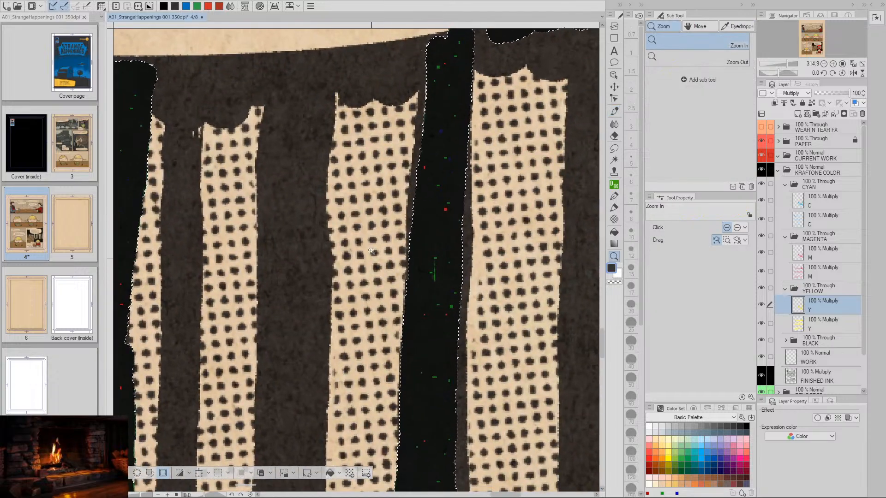
{"action": "mouse_move", "coordinate": [478, 290]}
{"action": "left_mouse_down"}
{"action": "mouse_move", "coordinate": [414, 289]}
{"action": "mouse_move", "coordinate": [493, 290]}
{"action": "left_mouse_up"}
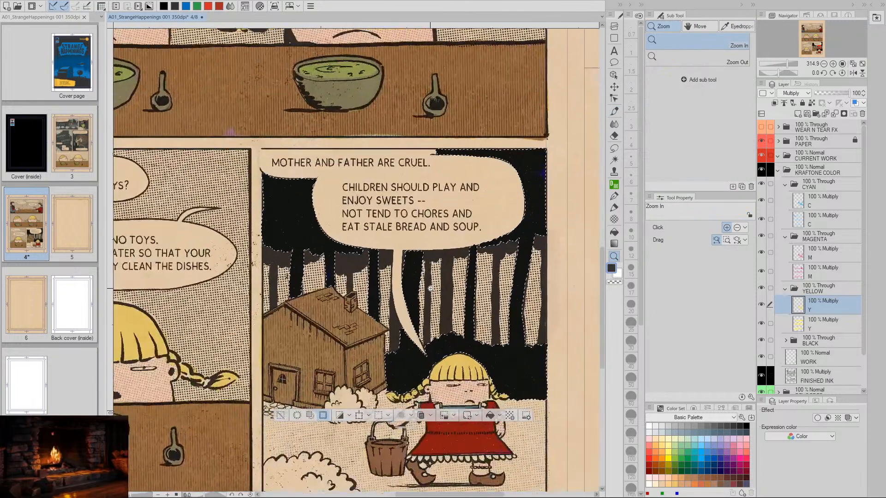
{"action": "key", "text": "b"}
{"action": "left_click_drag", "start_coordinate": [528, 314], "coordinate": [473, 300]}
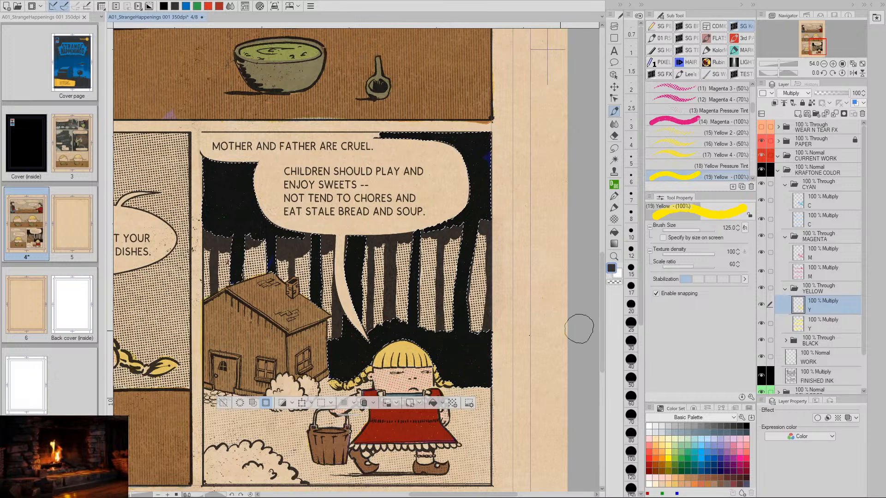
- Lighten the selected forest background on the upper cyan layer by setting its luminosity to 50
{"action": "left_click", "coordinate": [803, 255]}
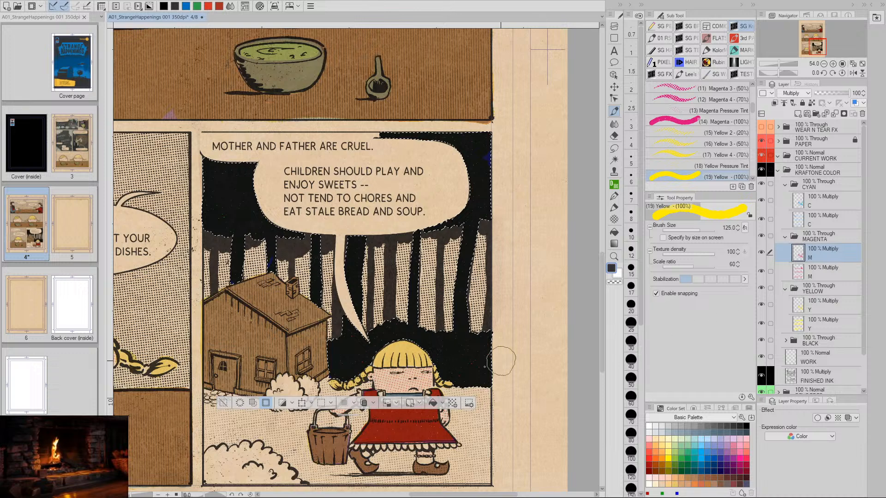
{"action": "left_click", "coordinate": [802, 206]}
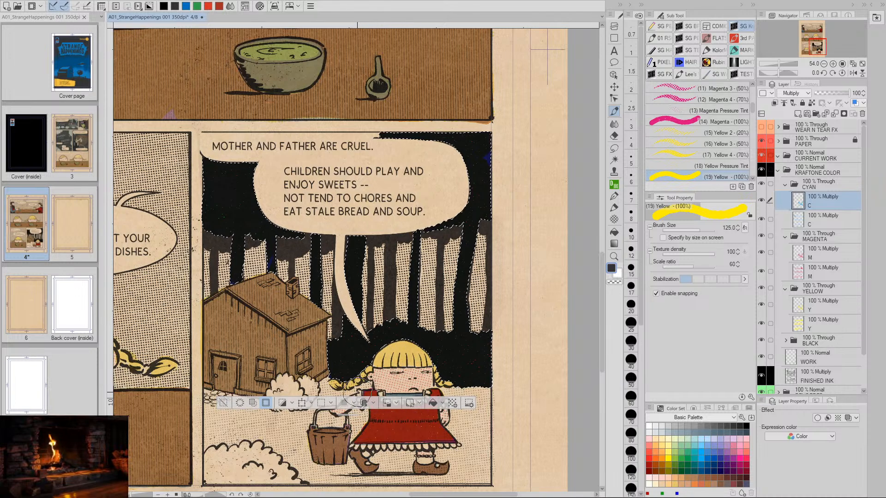
{"action": "key", "text": "ctrl+u"}
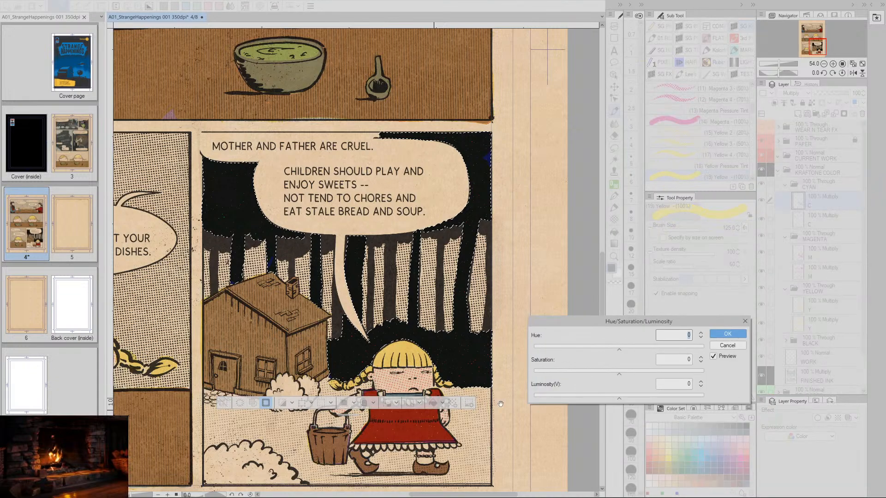
{"action": "left_click_drag", "start_coordinate": [619, 398], "coordinate": [661, 398]}
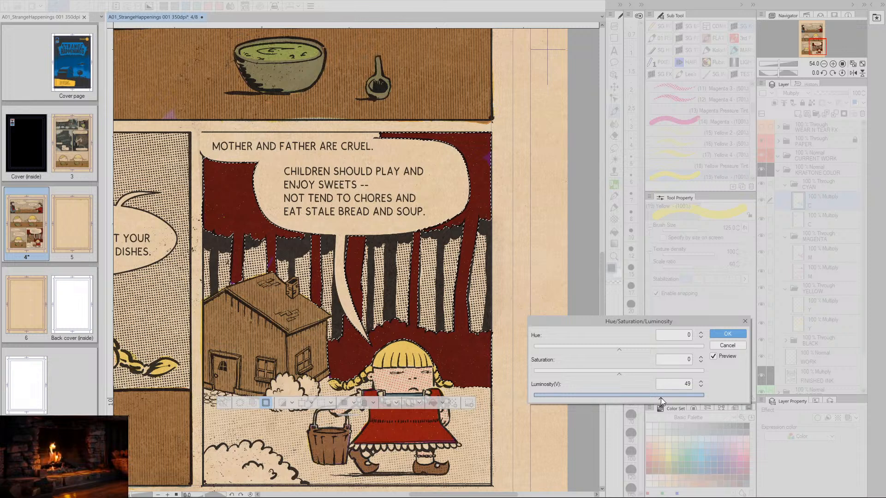
{"action": "left_click", "coordinate": [700, 381]}
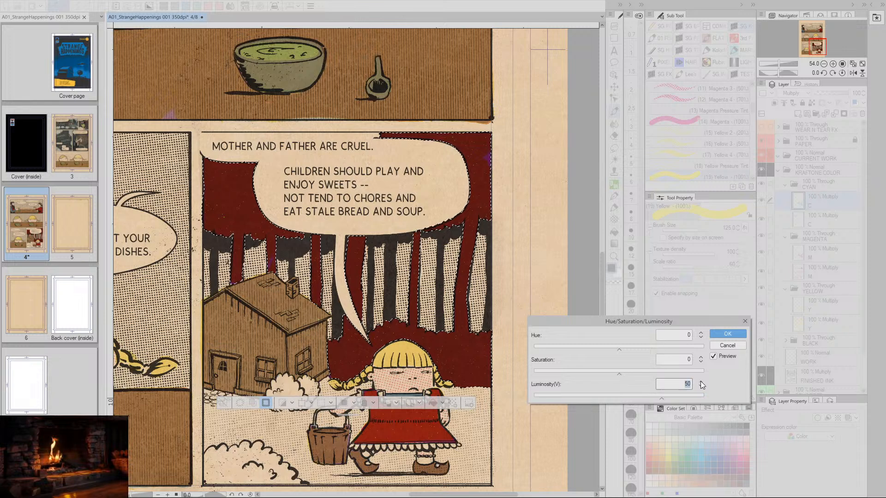
{"action": "left_click", "coordinate": [724, 334]}
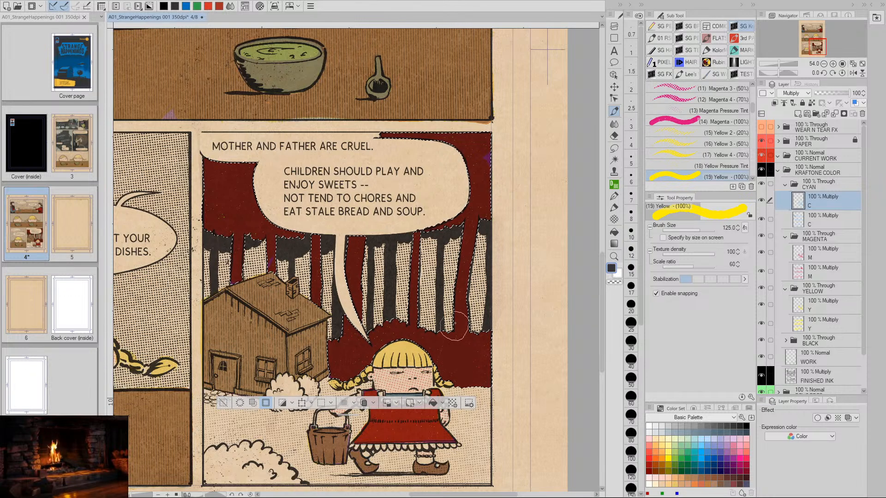
- Make the upper magenta layer active and hide the selection outline around the forest background
{"action": "left_click_drag", "start_coordinate": [279, 422], "coordinate": [389, 394]}
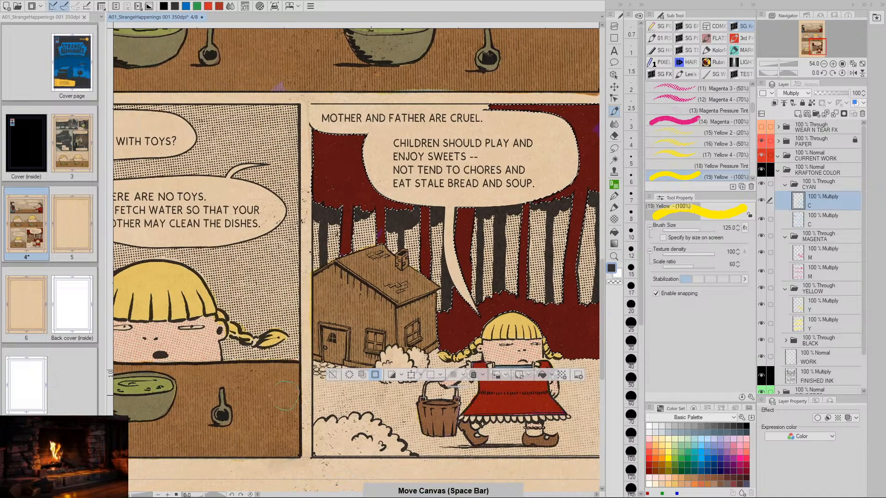
{"action": "left_click_drag", "start_coordinate": [585, 335], "coordinate": [520, 330]}
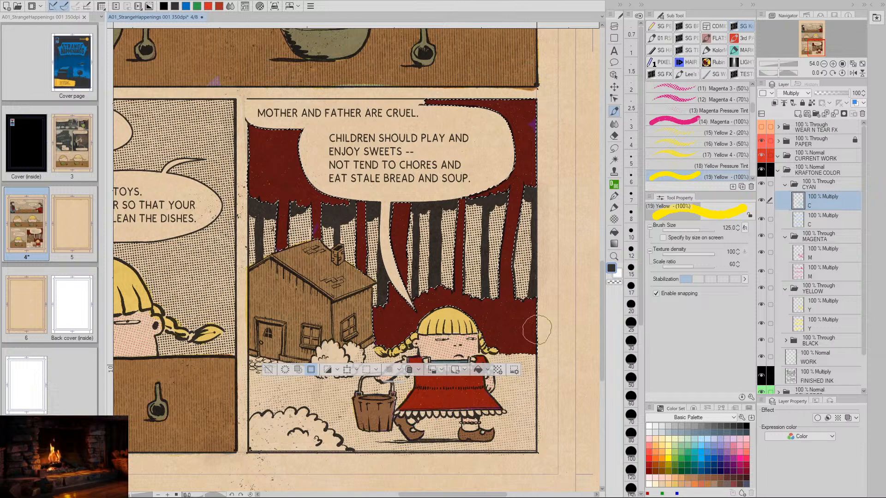
{"action": "left_click", "coordinate": [800, 253]}
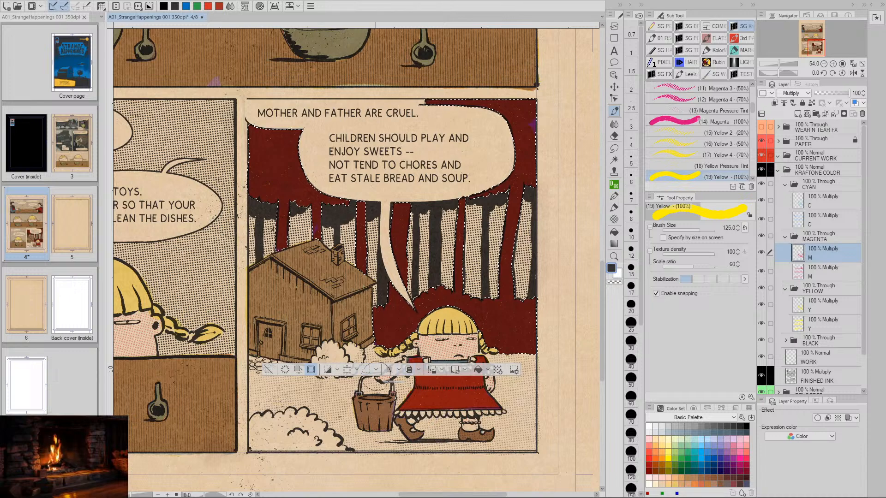
{"action": "left_click", "coordinate": [312, 371]}
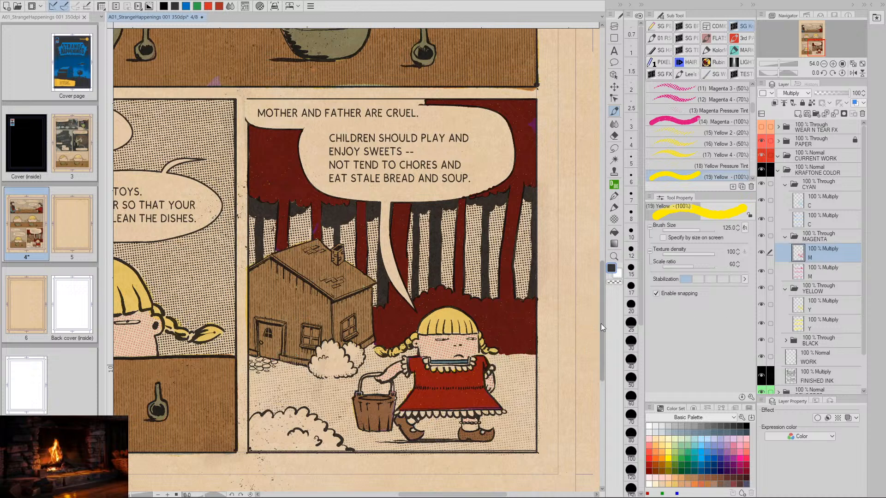
- Lighten the forest background on the upper magenta layer with a Hue/Saturation/Luminosity correction, setting luminosity to 65
{"action": "key", "text": "ctrl+u"}
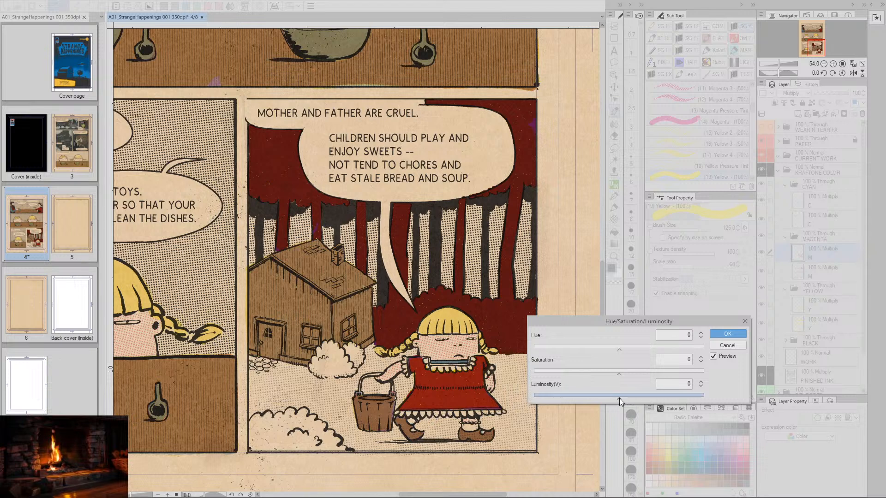
{"action": "left_click_drag", "start_coordinate": [619, 398], "coordinate": [692, 397]}
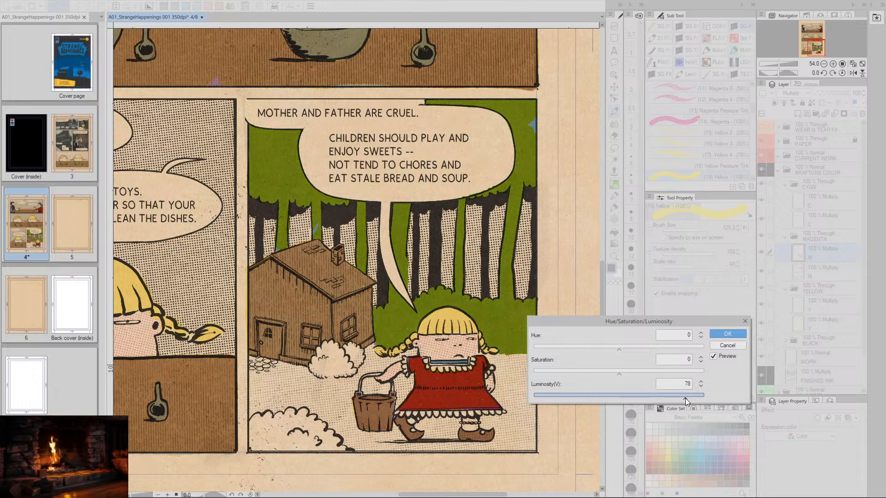
{"action": "left_click_drag", "start_coordinate": [682, 397], "coordinate": [662, 400]}
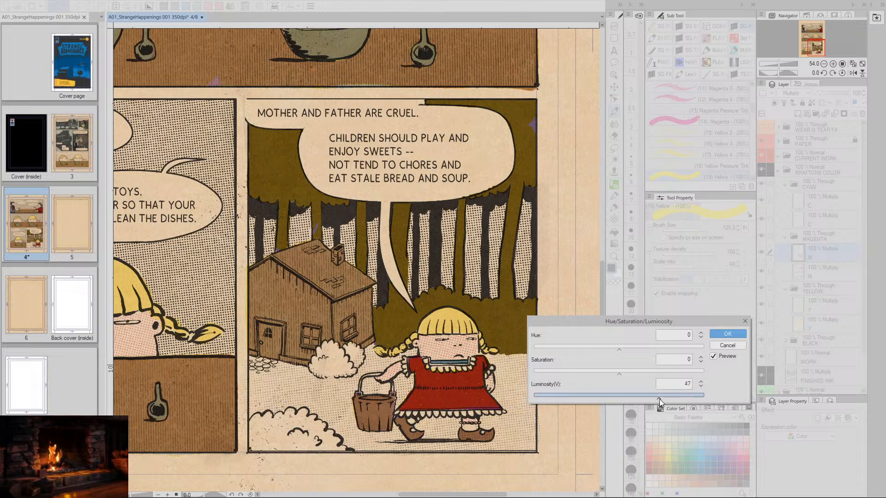
{"action": "left_click_drag", "start_coordinate": [659, 399], "coordinate": [674, 398]}
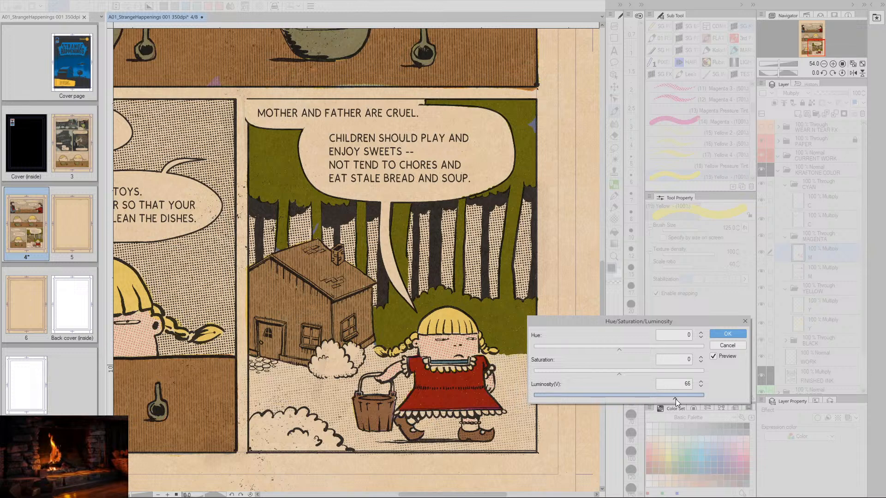
{"action": "left_click", "coordinate": [701, 386]}
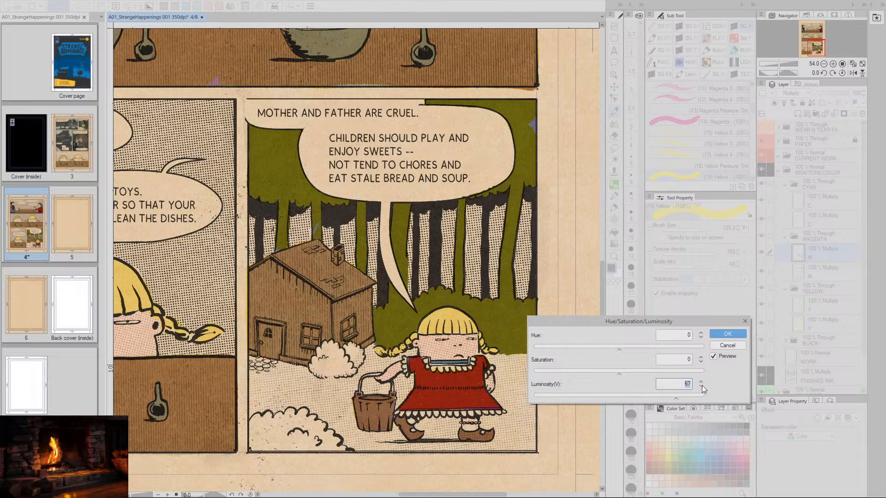
{"action": "left_click", "coordinate": [702, 387]}
{"action": "left_click", "coordinate": [702, 387]}
{"action": "left_click", "coordinate": [703, 386]}
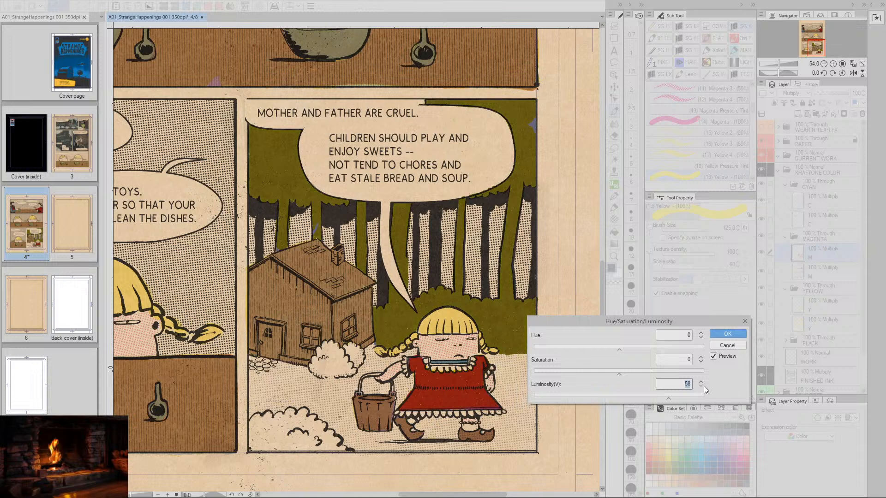
{"action": "mouse_move", "coordinate": [663, 400]}
{"action": "left_mouse_down"}
{"action": "mouse_move", "coordinate": [685, 397]}
{"action": "mouse_move", "coordinate": [675, 397]}
{"action": "left_mouse_up"}
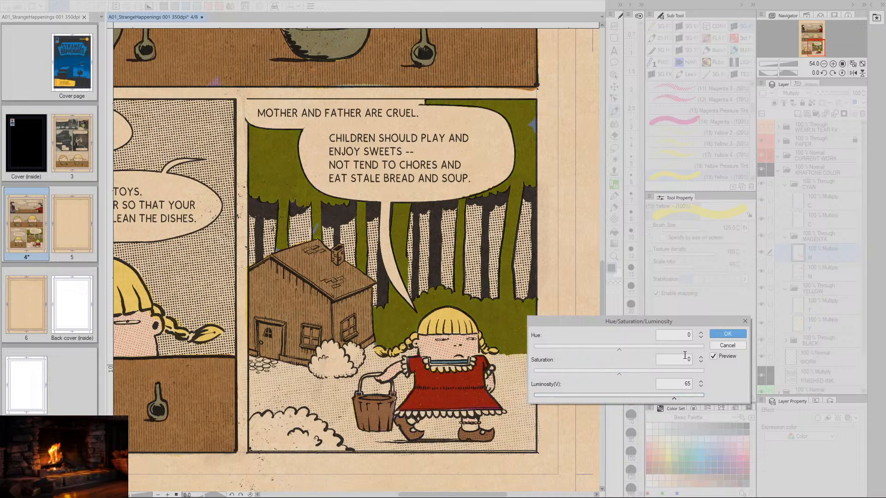
{"action": "mouse_move", "coordinate": [618, 374]}
{"action": "left_mouse_down"}
{"action": "mouse_move", "coordinate": [588, 375]}
{"action": "mouse_move", "coordinate": [619, 375]}
{"action": "left_mouse_up"}
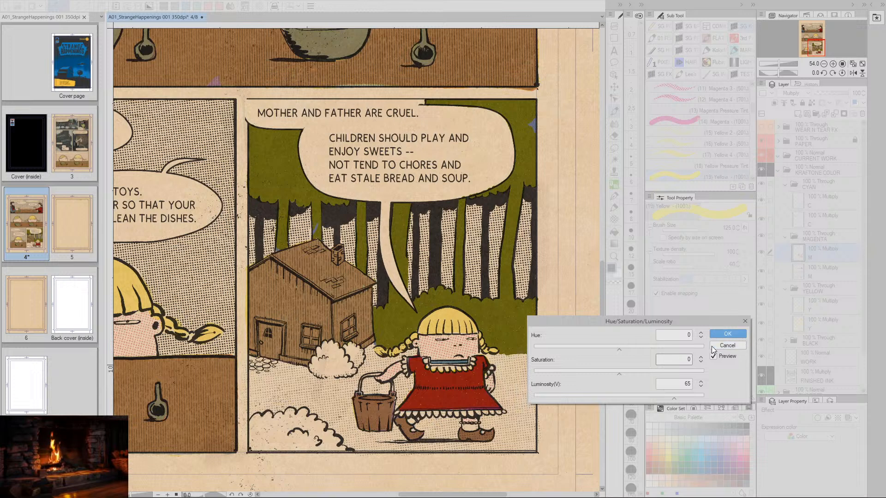
{"action": "left_click", "coordinate": [733, 335]}
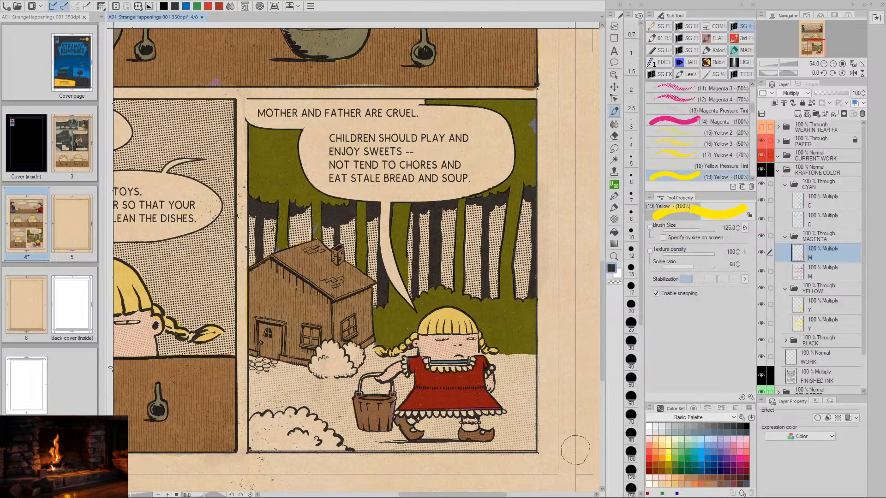
- Lighten the forest background on the upper yellow layer with a Hue/Saturation/Luminosity correction, setting luminosity to 55
{"action": "left_click", "coordinate": [800, 306]}
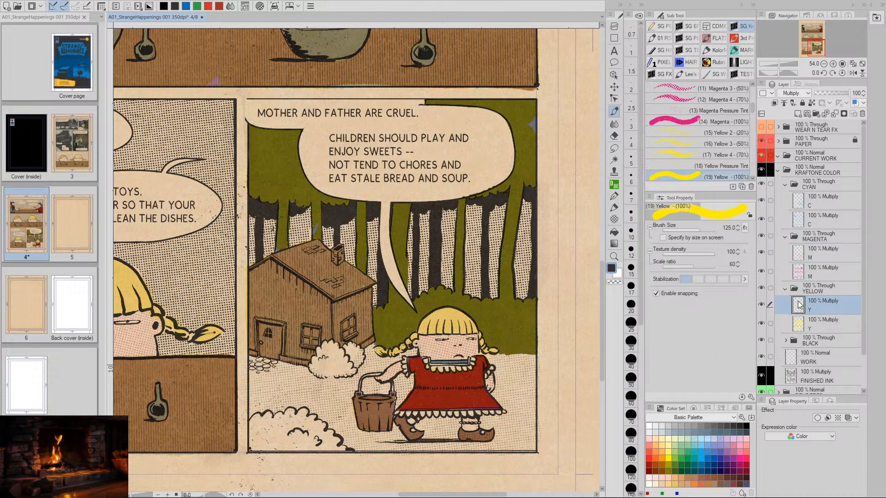
{"action": "key", "text": "ctrl+u"}
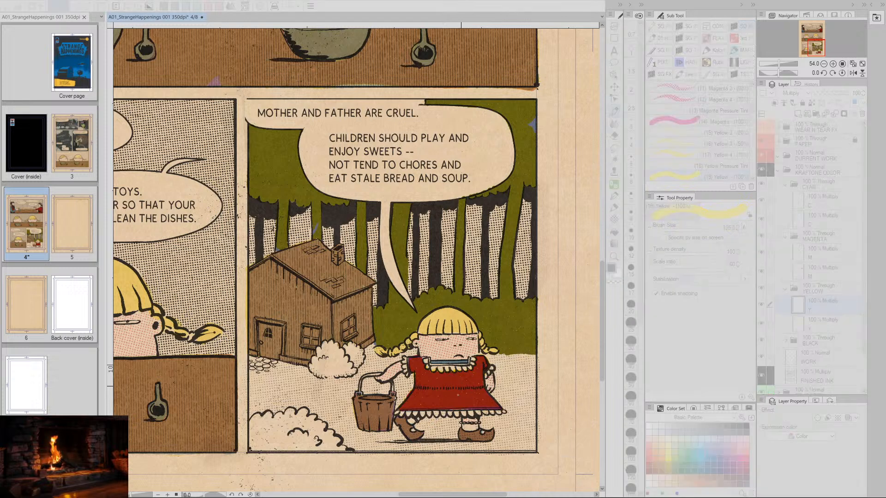
{"action": "left_click_drag", "start_coordinate": [621, 394], "coordinate": [666, 399]}
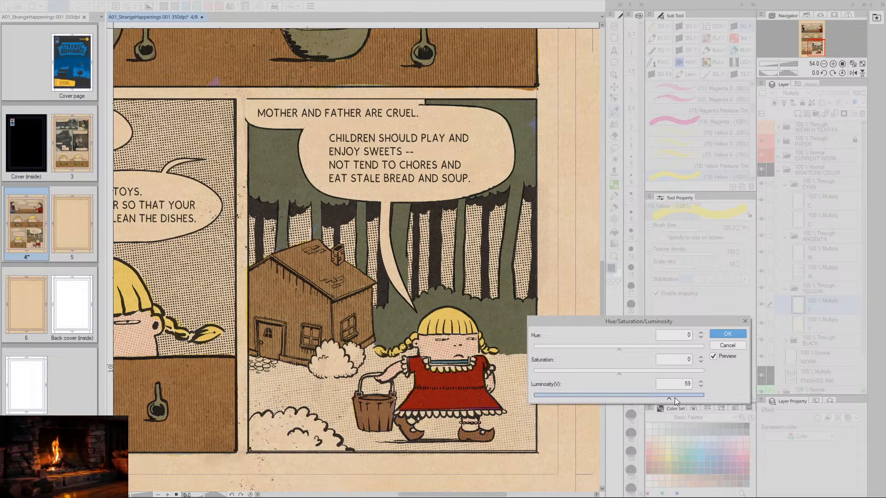
{"action": "left_click", "coordinate": [701, 386]}
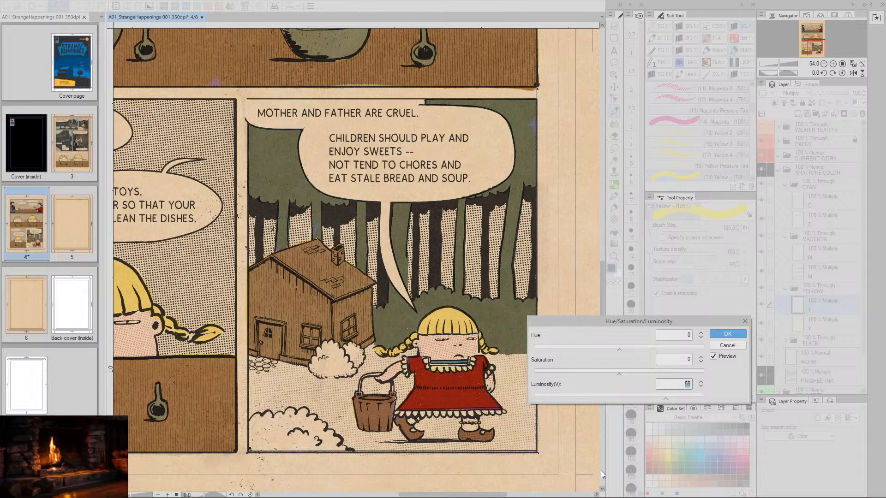
{"action": "left_click", "coordinate": [726, 336]}
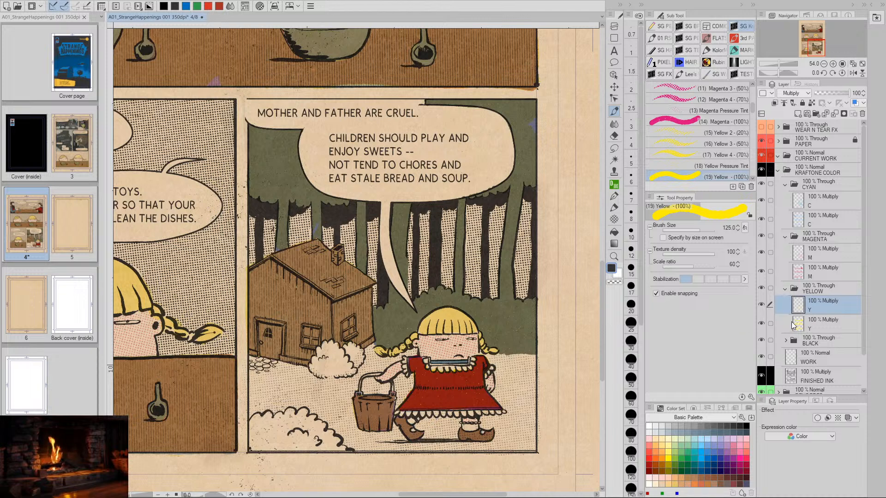
- Collapse the CYAN, MAGENTA and YELLOW layer folders and view the lower half of the page
{"action": "left_click", "coordinate": [800, 254]}
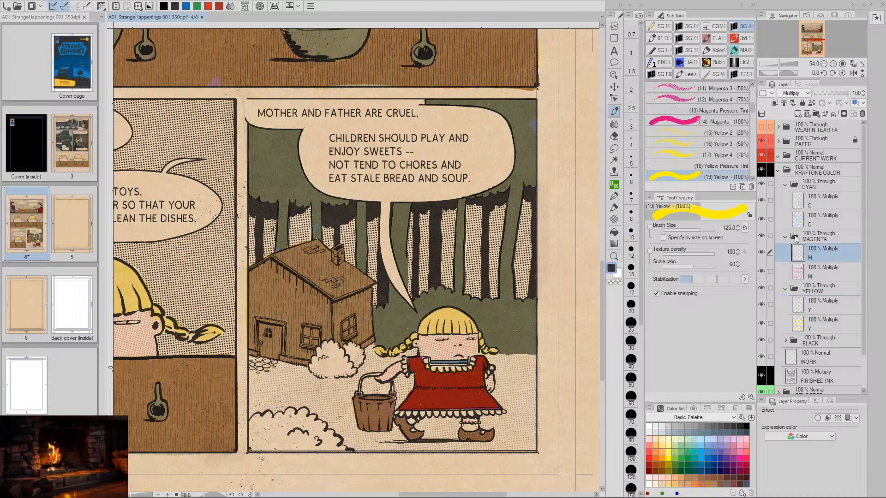
{"action": "left_click", "coordinate": [798, 203]}
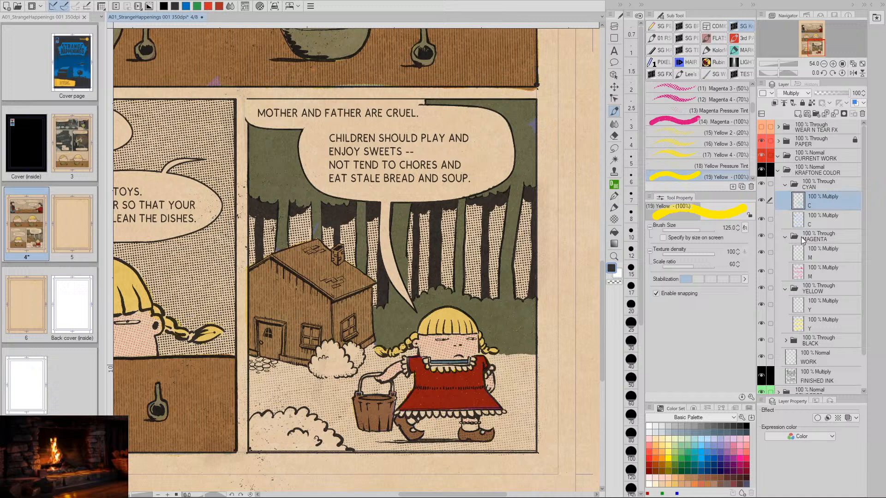
{"action": "left_click", "coordinate": [785, 184]}
{"action": "left_click", "coordinate": [785, 199]}
{"action": "left_click", "coordinate": [785, 212]}
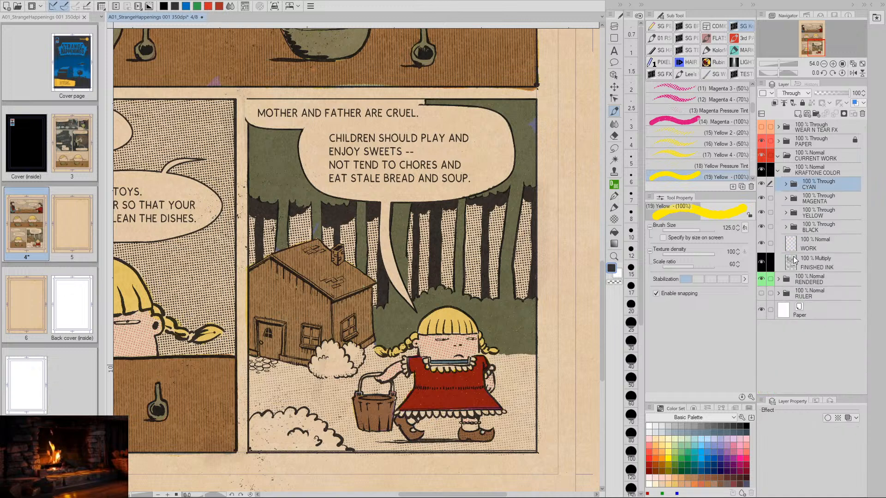
{"action": "key", "text": "minus"}
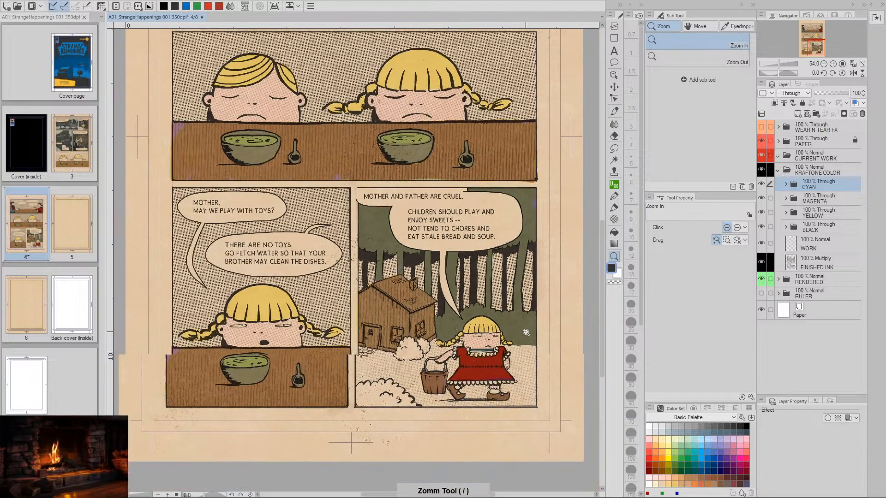
{"action": "left_click_drag", "start_coordinate": [529, 346], "coordinate": [507, 276]}
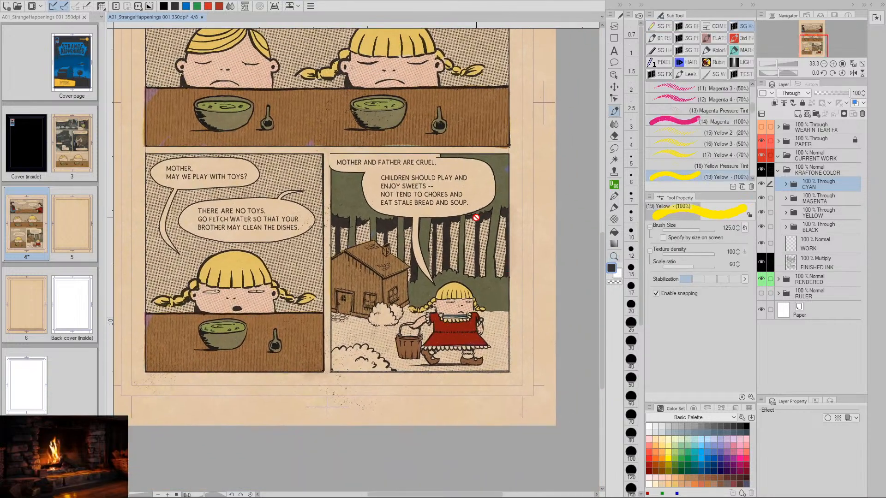